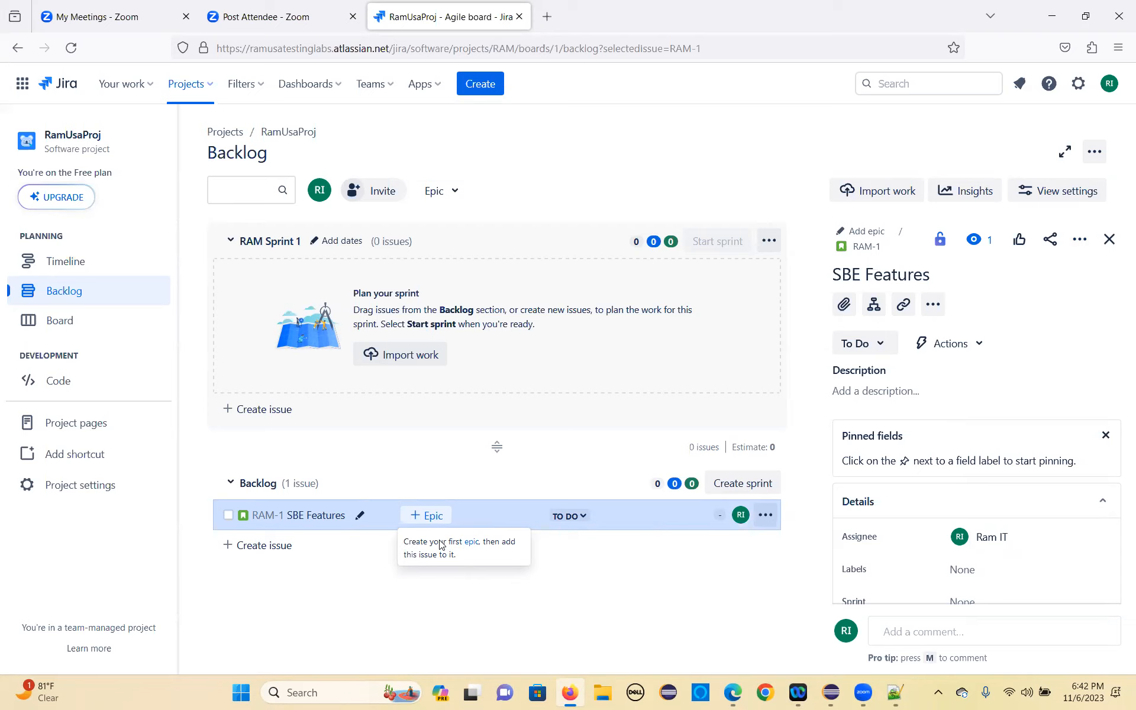
Step: Start creating a first epic from the SBE Features story in the backlog and enter the summary "SBE Feature"
click(475, 543)
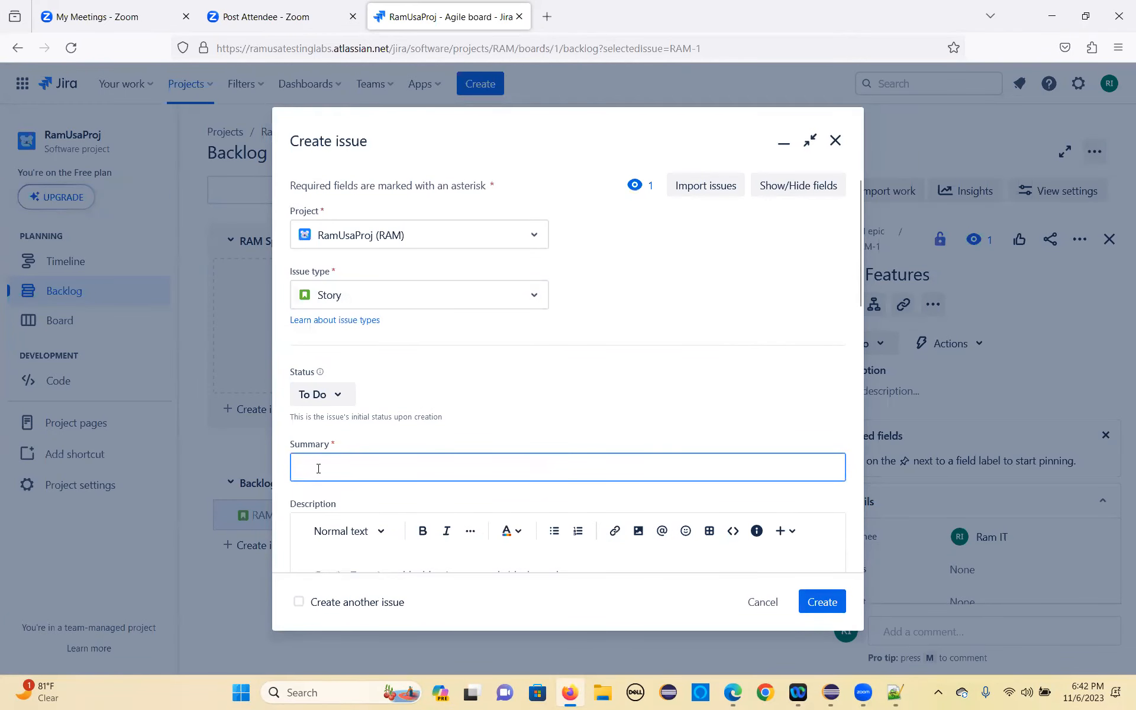
text(SBE Feature)
scroll(440, 452, down, 5)
scroll(420, 406, up, 2)
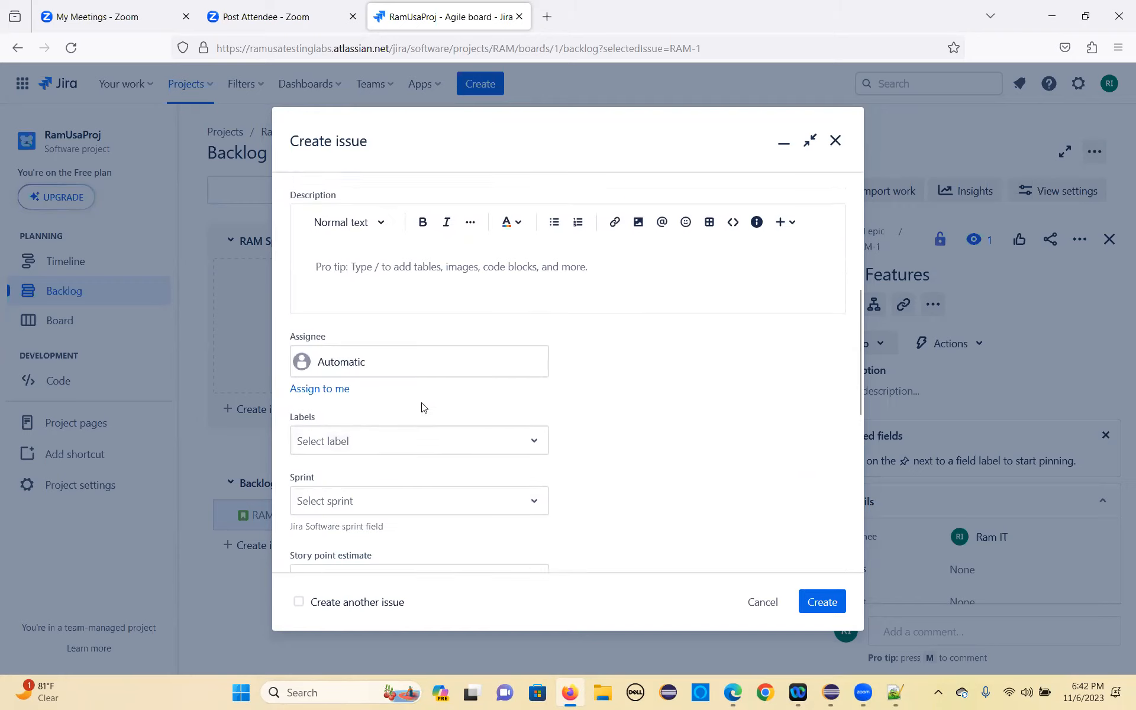
scroll(487, 451, down, 3)
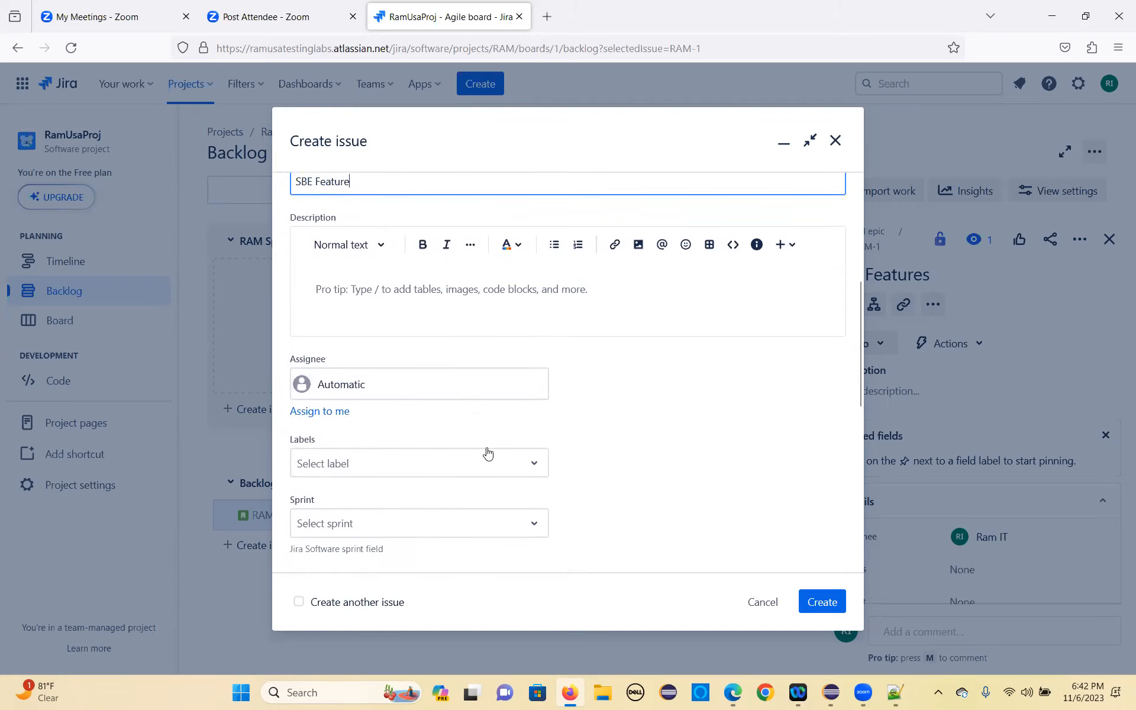
scroll(425, 390, up, 7)
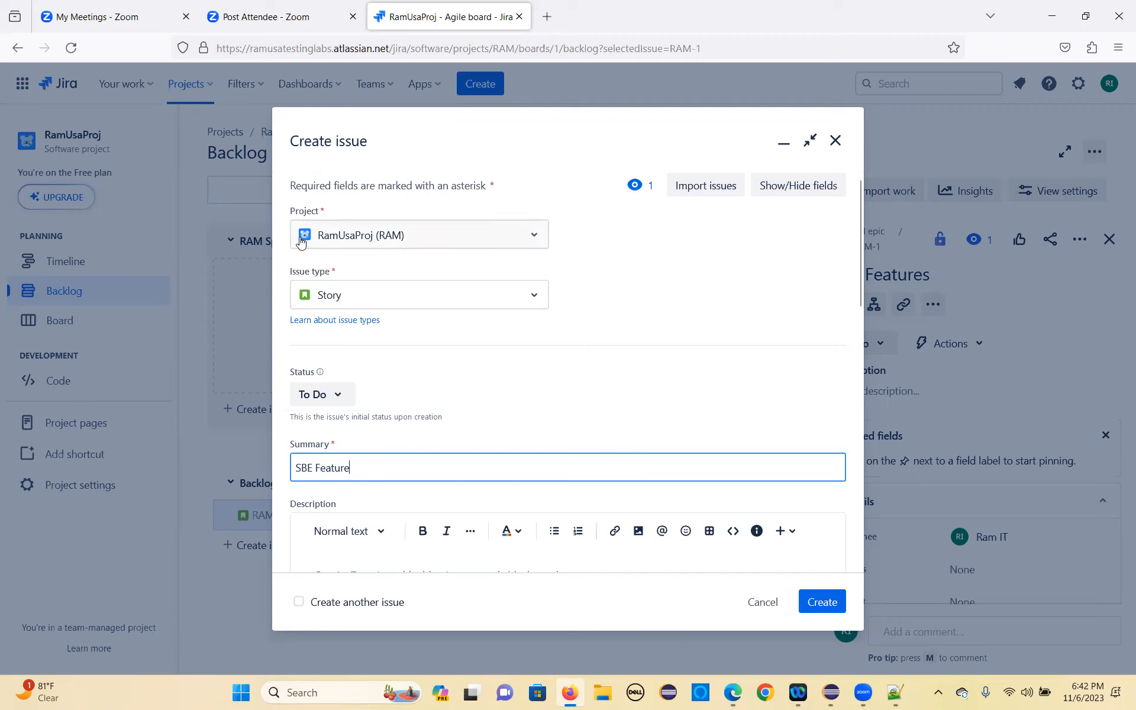
Step: Change the new issue's type from Story to Epic
click(536, 300)
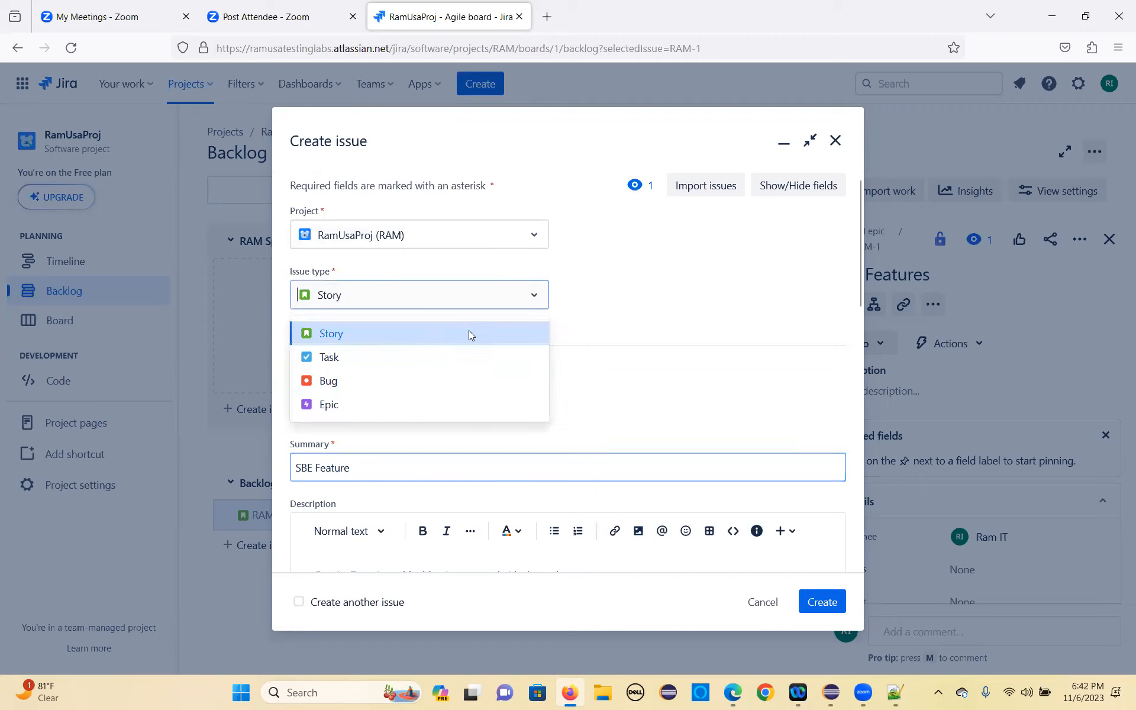
click(325, 406)
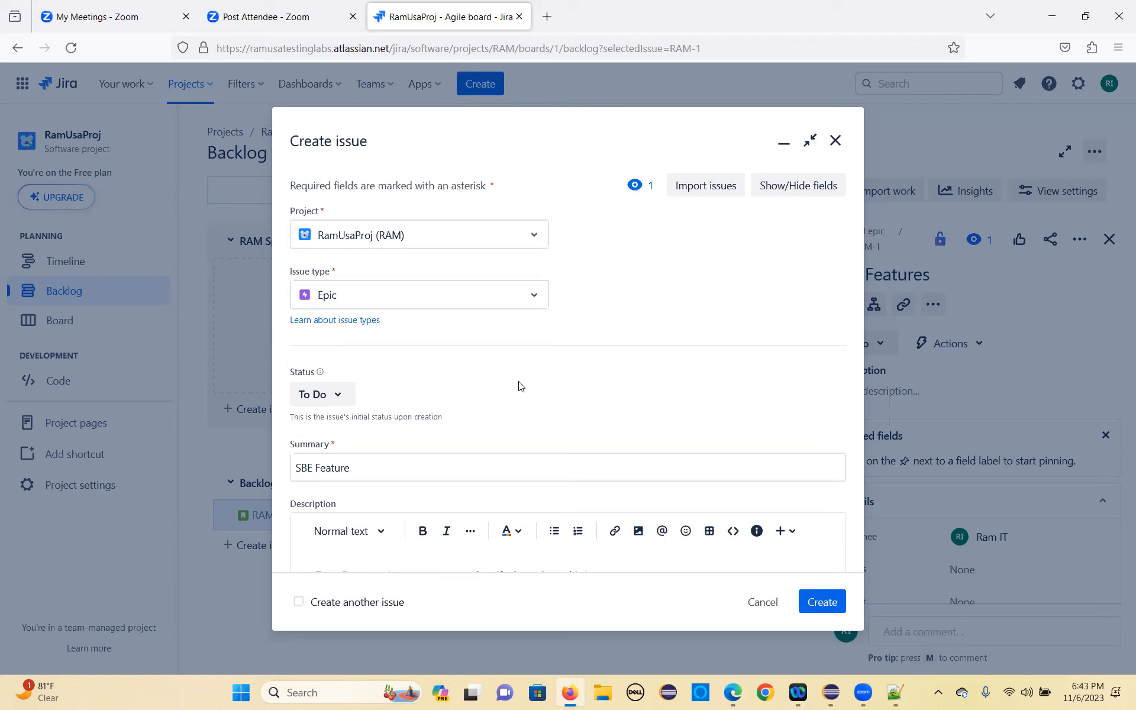
click(534, 296)
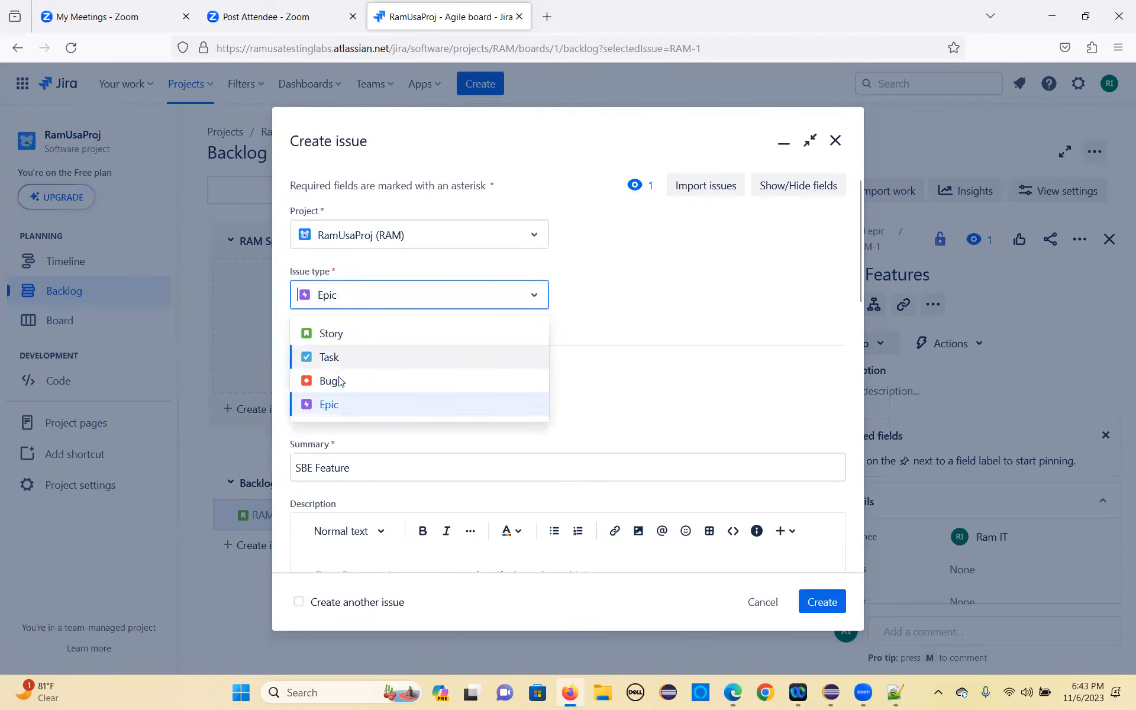
click(337, 409)
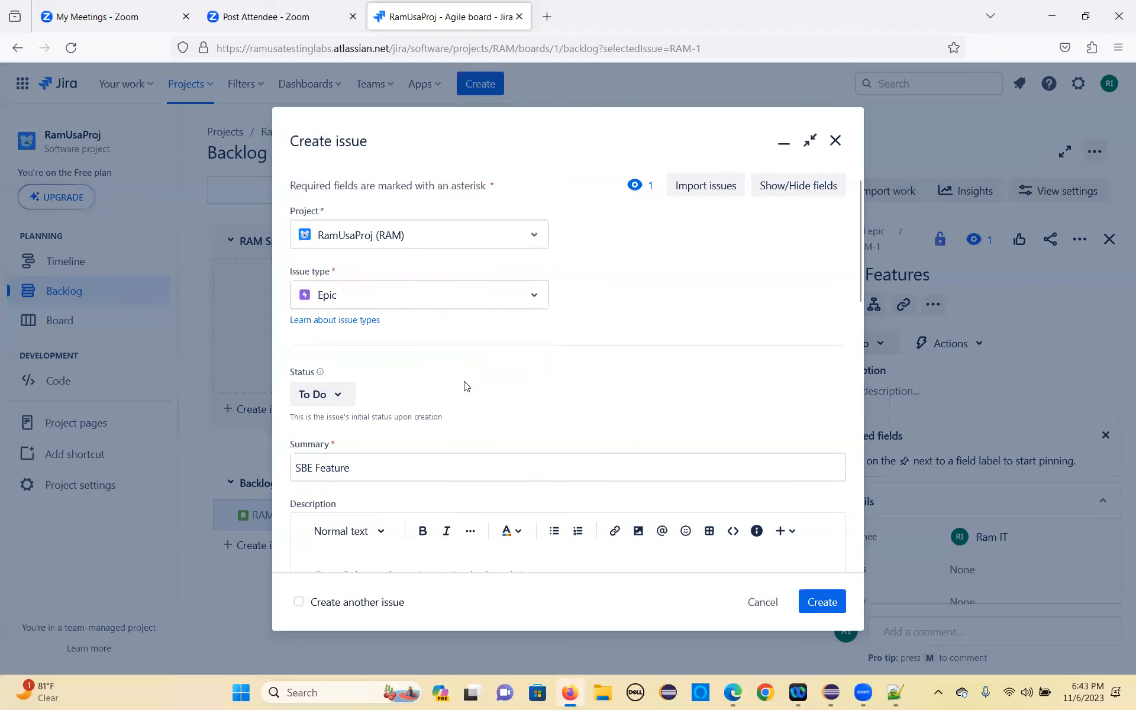
Step: Check the status choices, leaving To Do selected, and add the new label SBE to the epic
scroll(466, 386, down, 2)
click(335, 313)
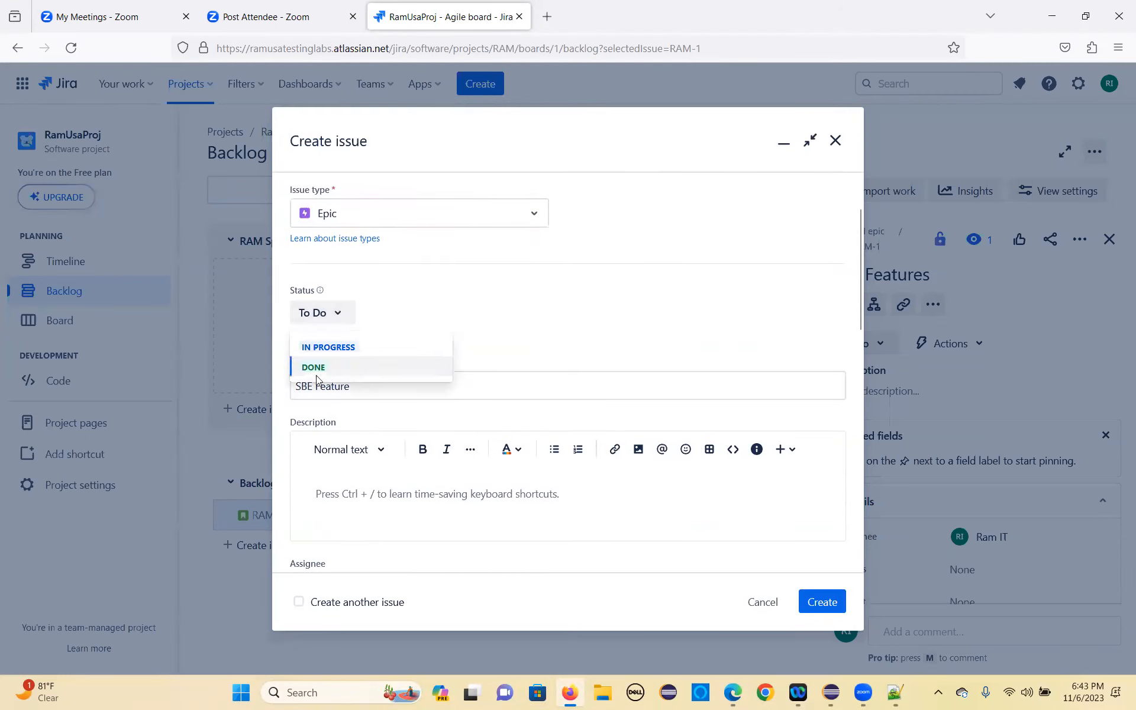
click(329, 315)
scroll(440, 347, down, 3)
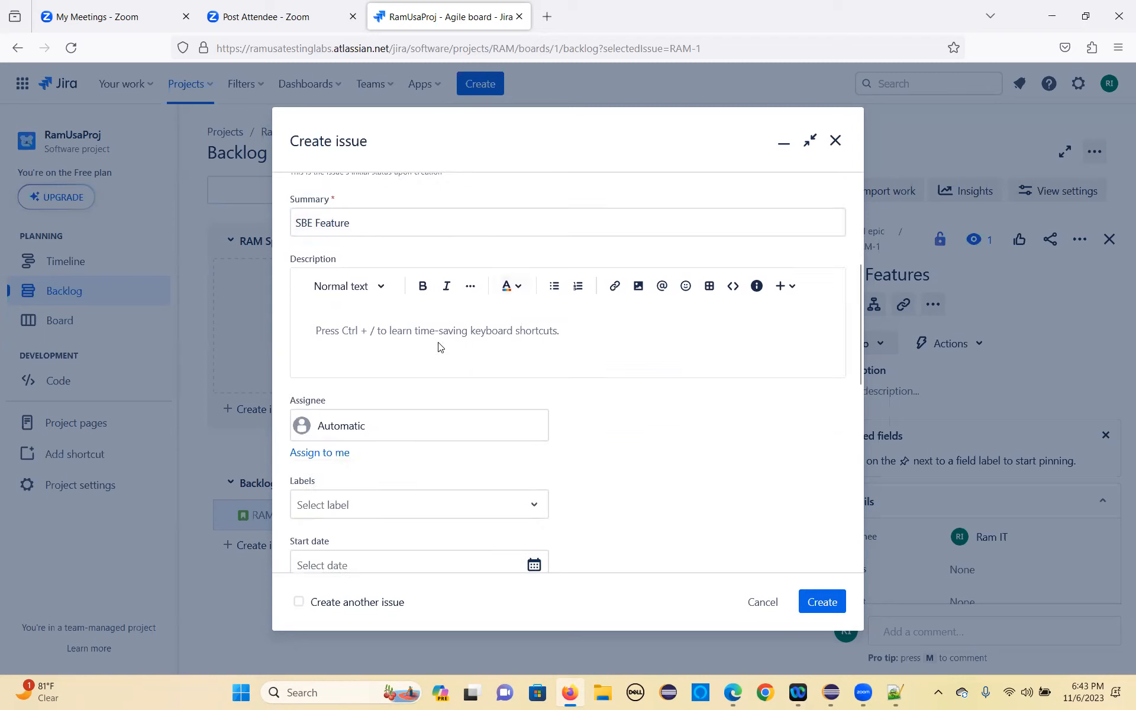
scroll(391, 408, down, 2)
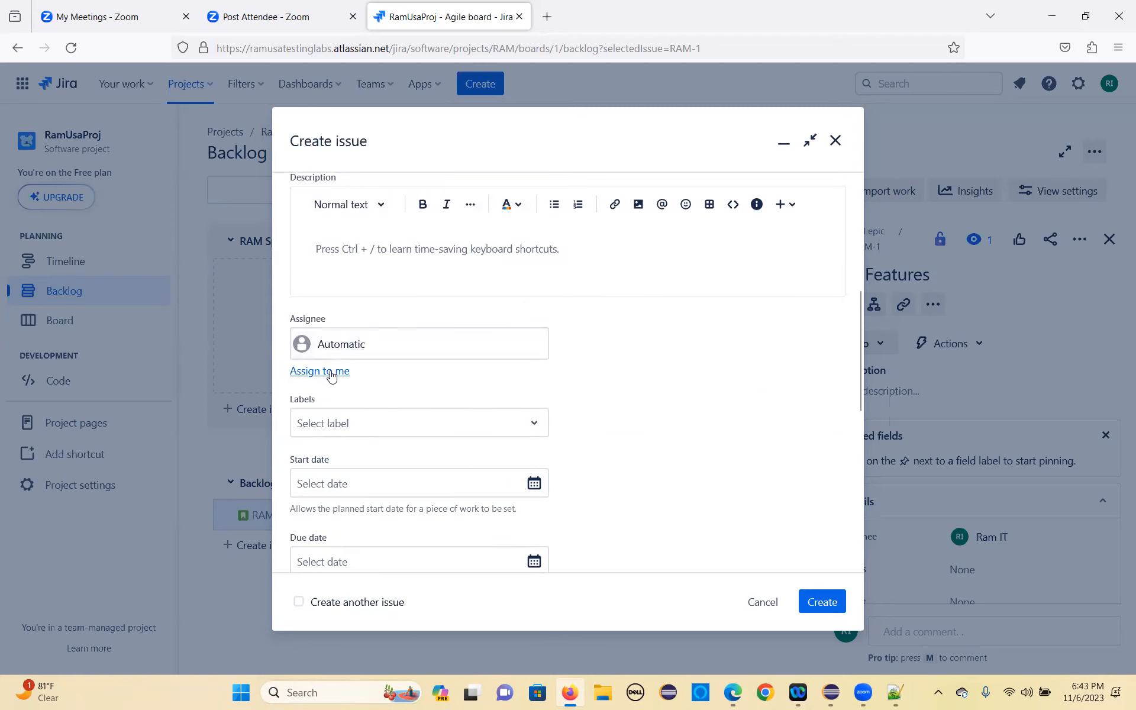
scroll(343, 303, down, 4)
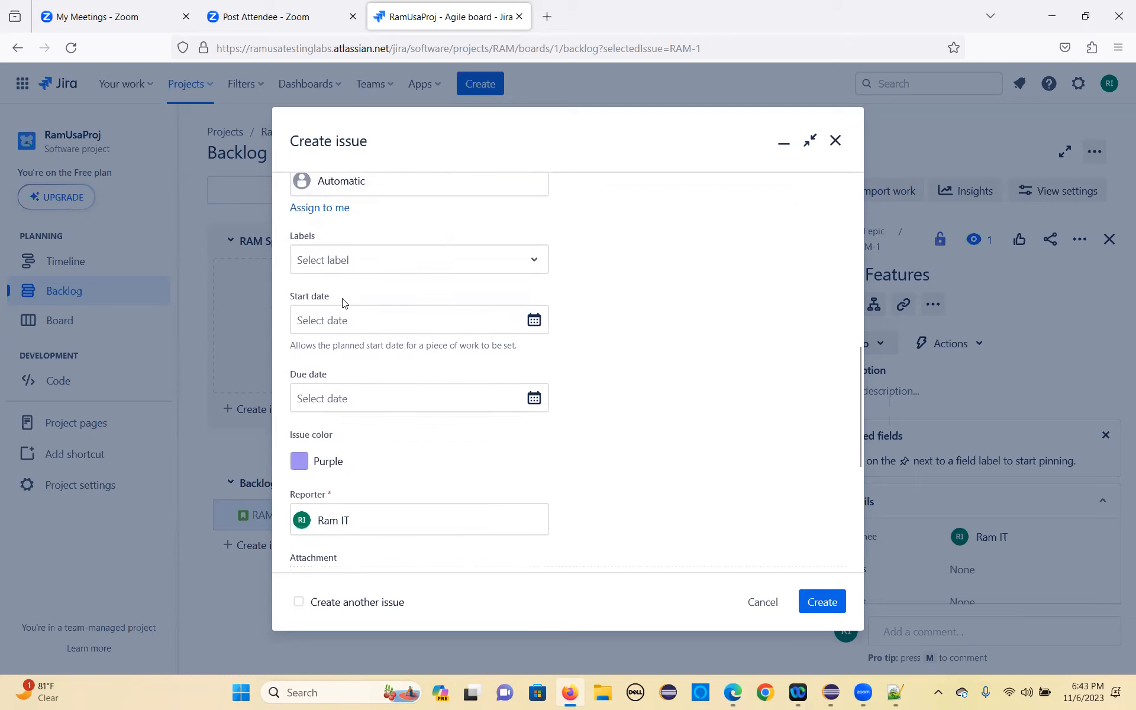
click(359, 259)
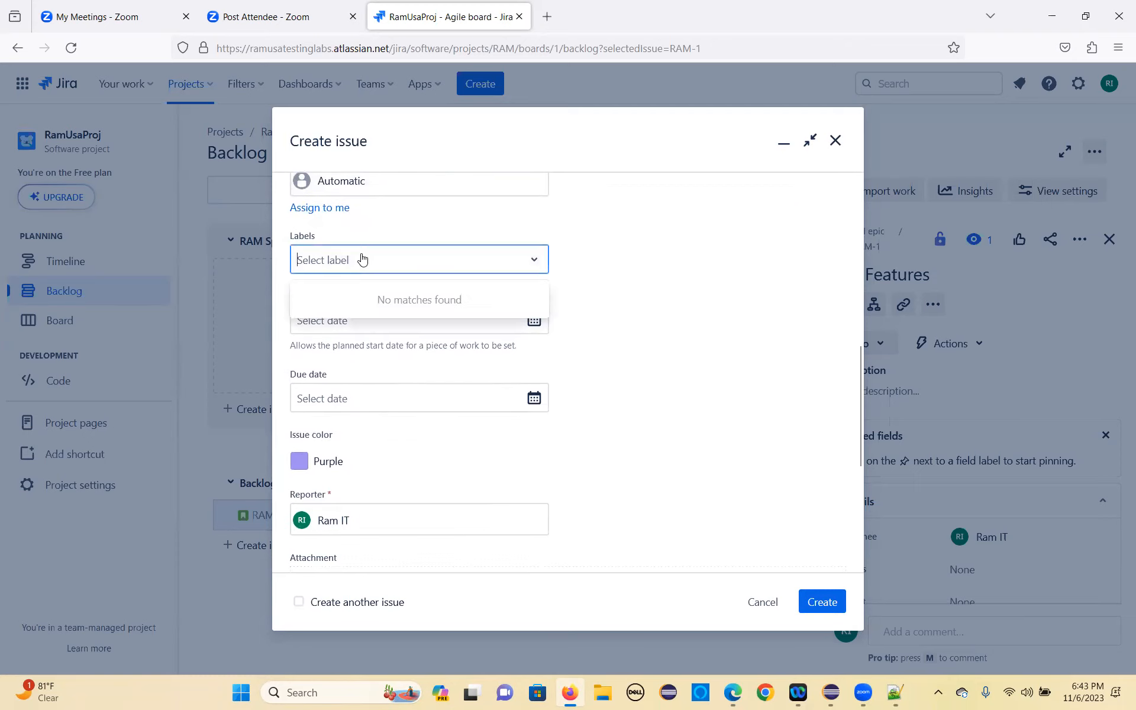
text(SBE)
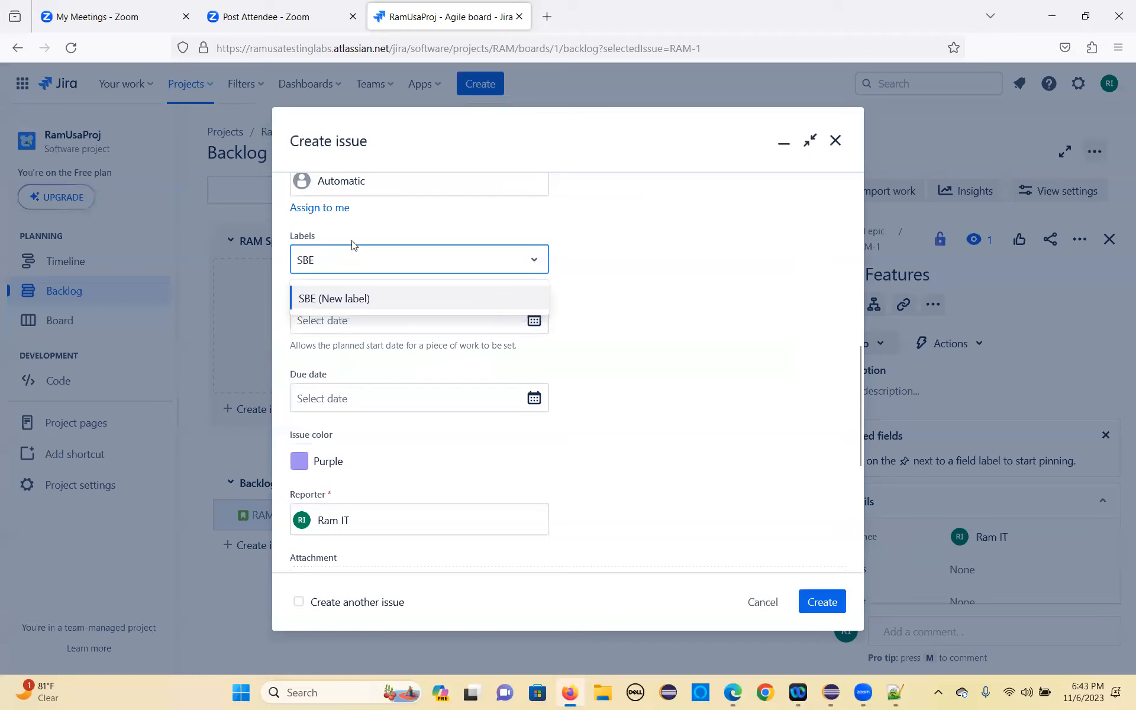
click(332, 298)
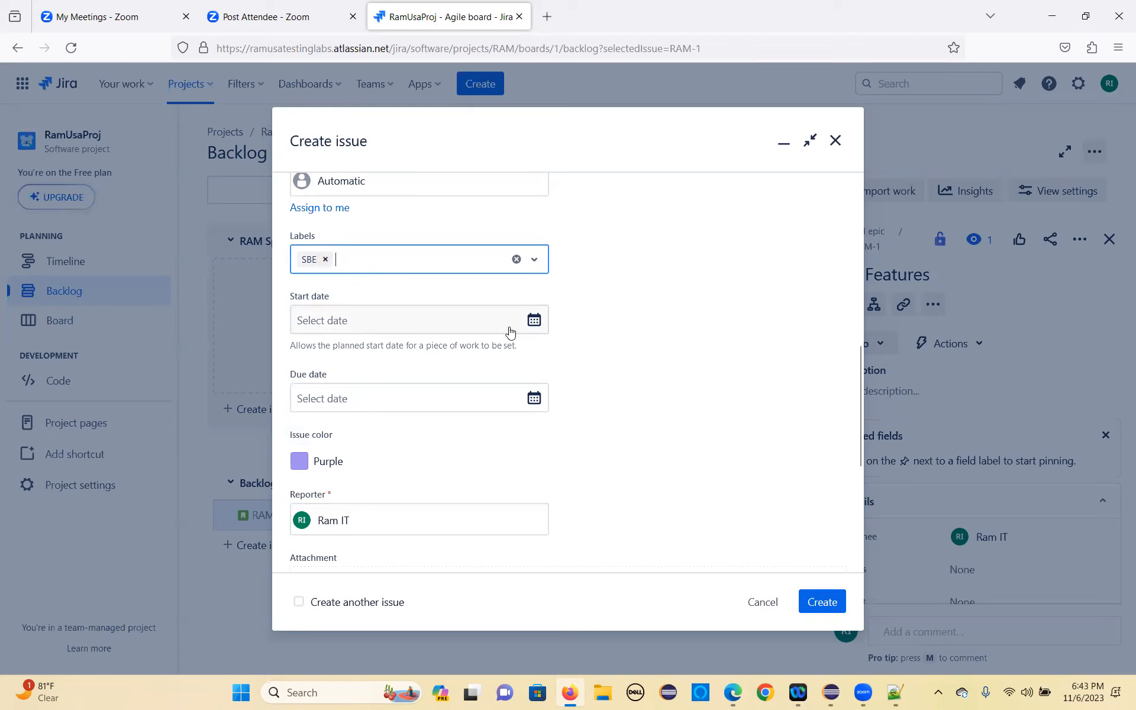
Step: Set the epic's start date to 11/6/2023 and its due date to 11/20/2023
click(534, 321)
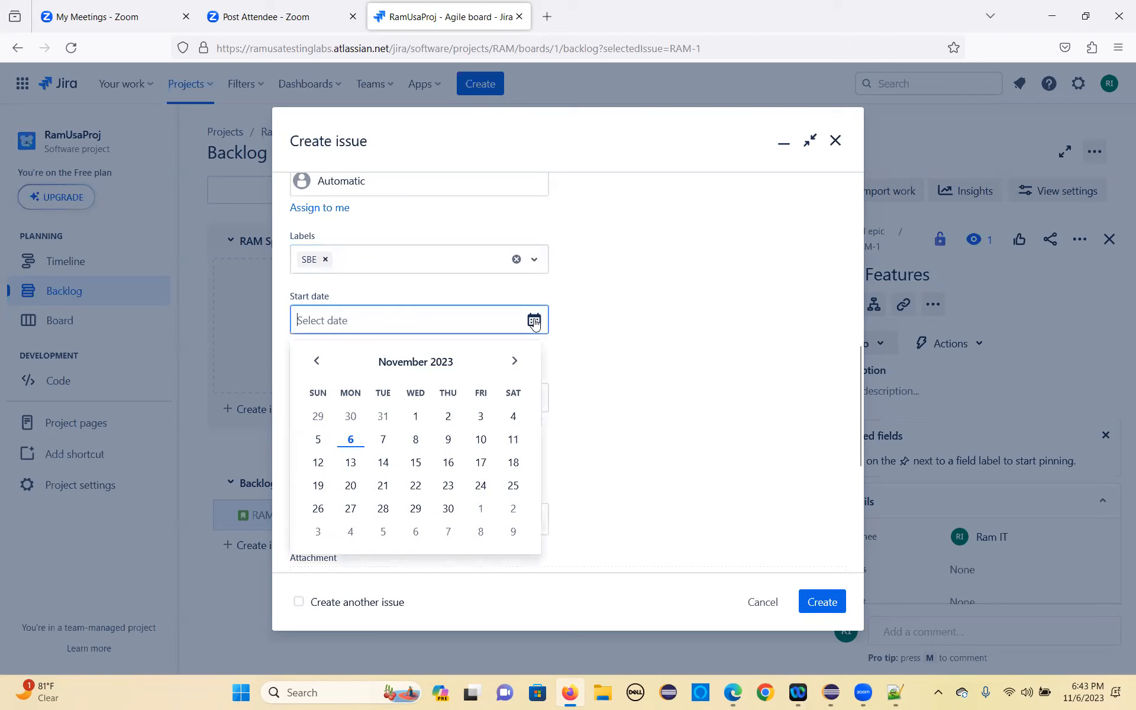
click(352, 443)
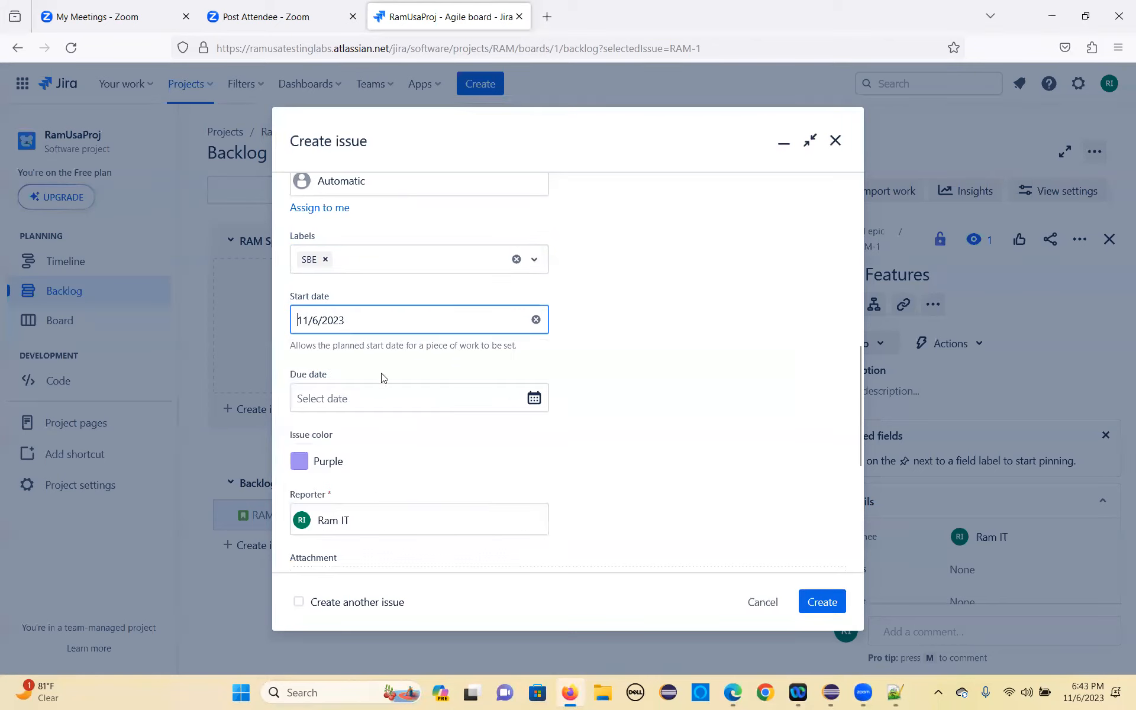
click(535, 400)
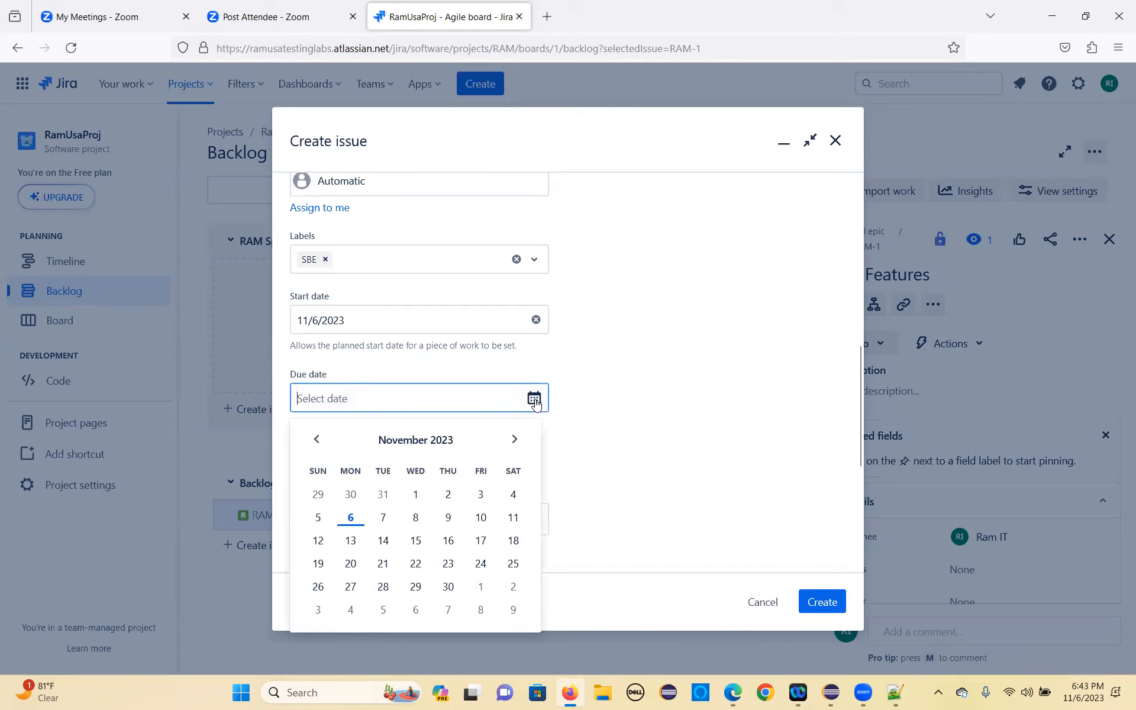
click(352, 565)
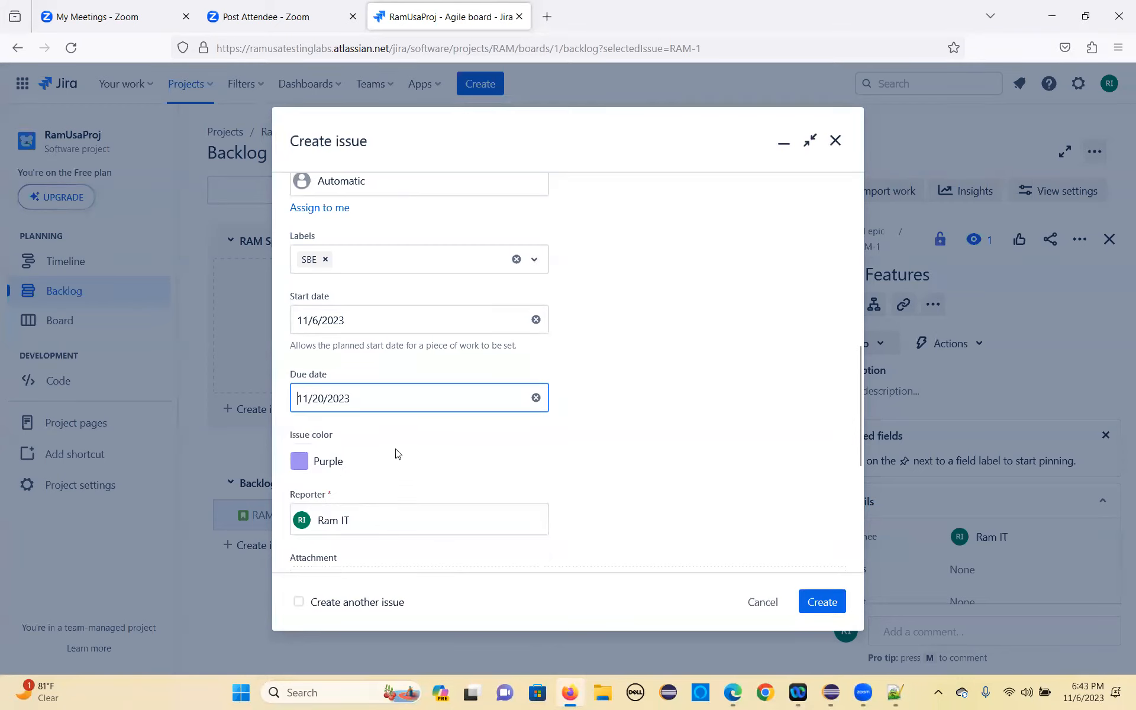
Step: Review the epic's remaining fields and linked-issue relation types, keeping "blocks", and create the epic
scroll(379, 415, down, 3)
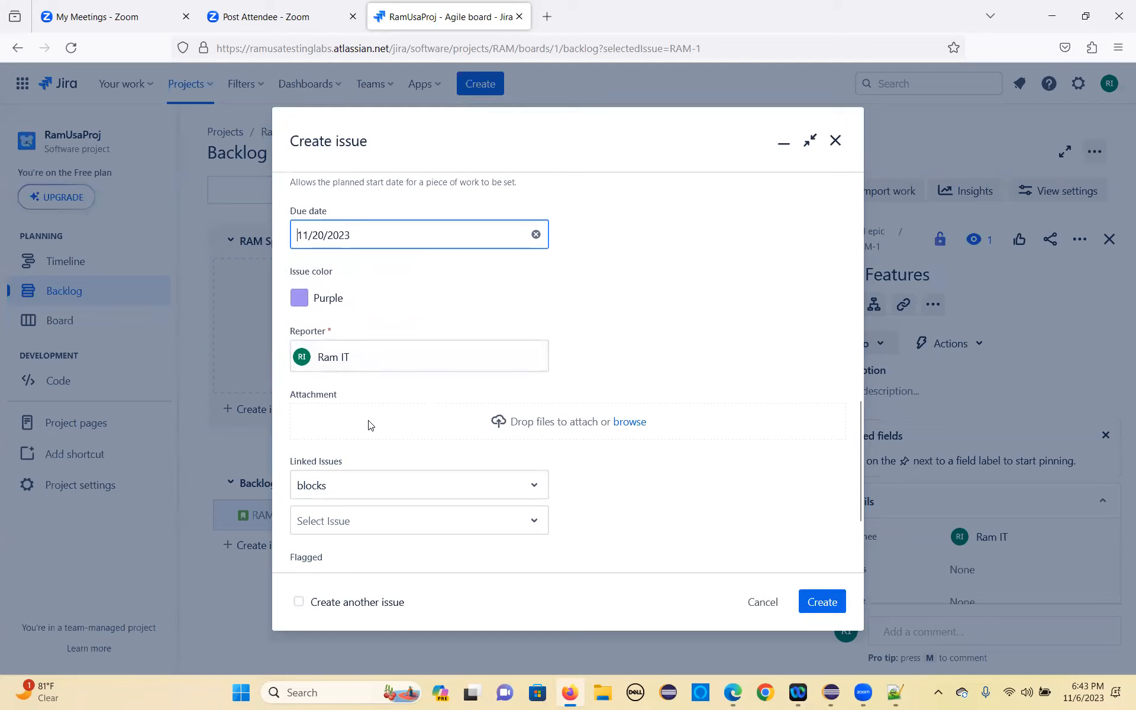
scroll(369, 424, down, 2)
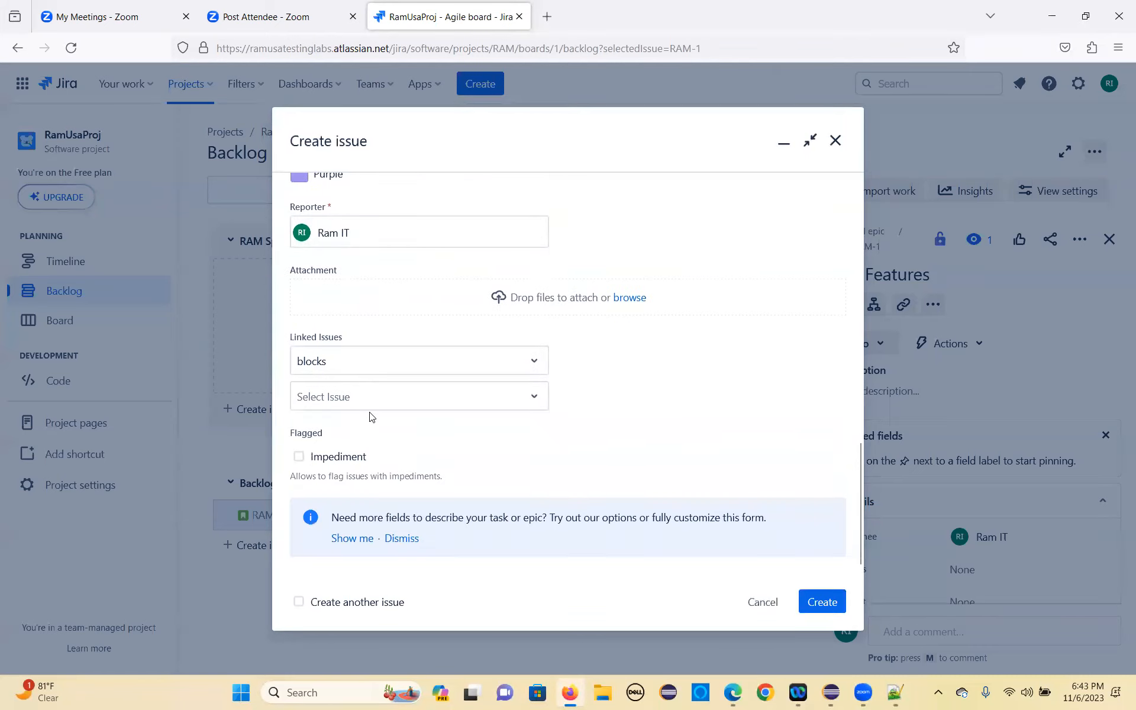
click(533, 365)
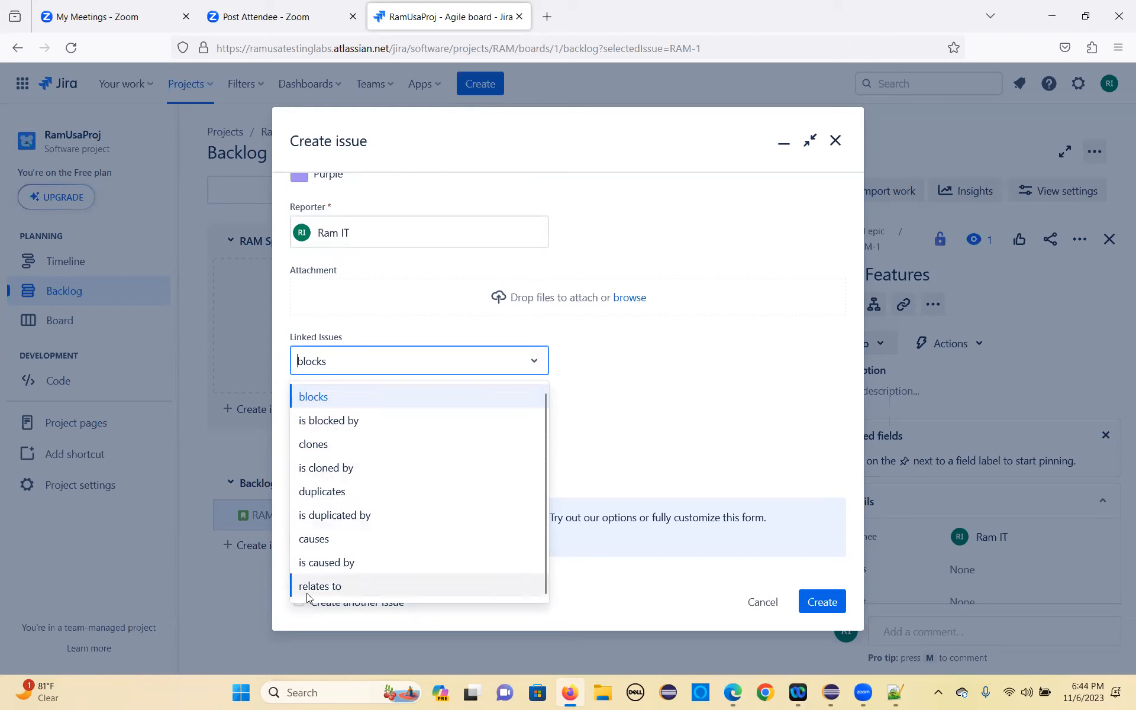
click(572, 488)
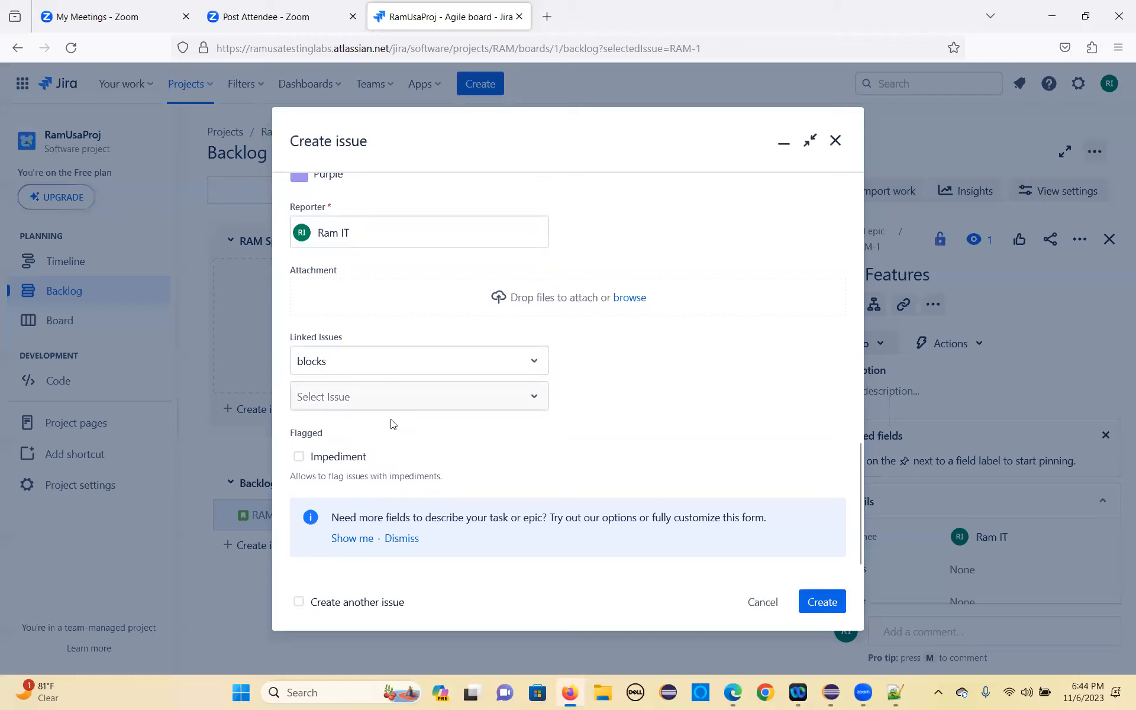
click(821, 602)
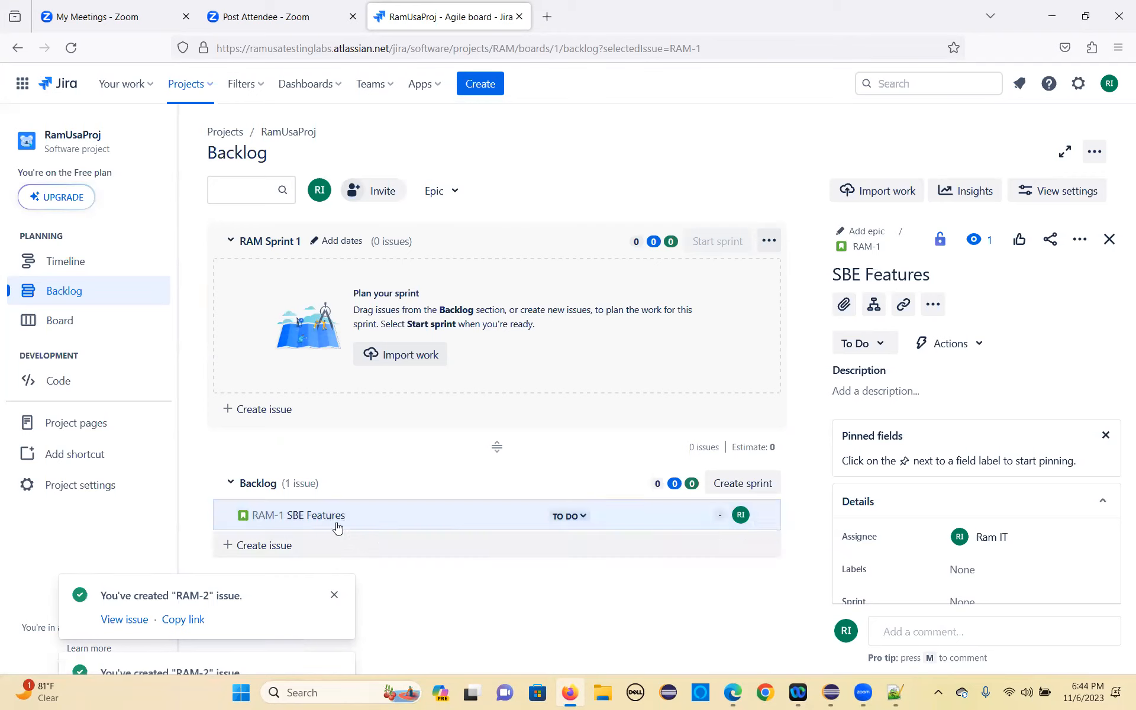
Step: Permanently delete the SBE Features story RAM-1 from the backlog
click(766, 516)
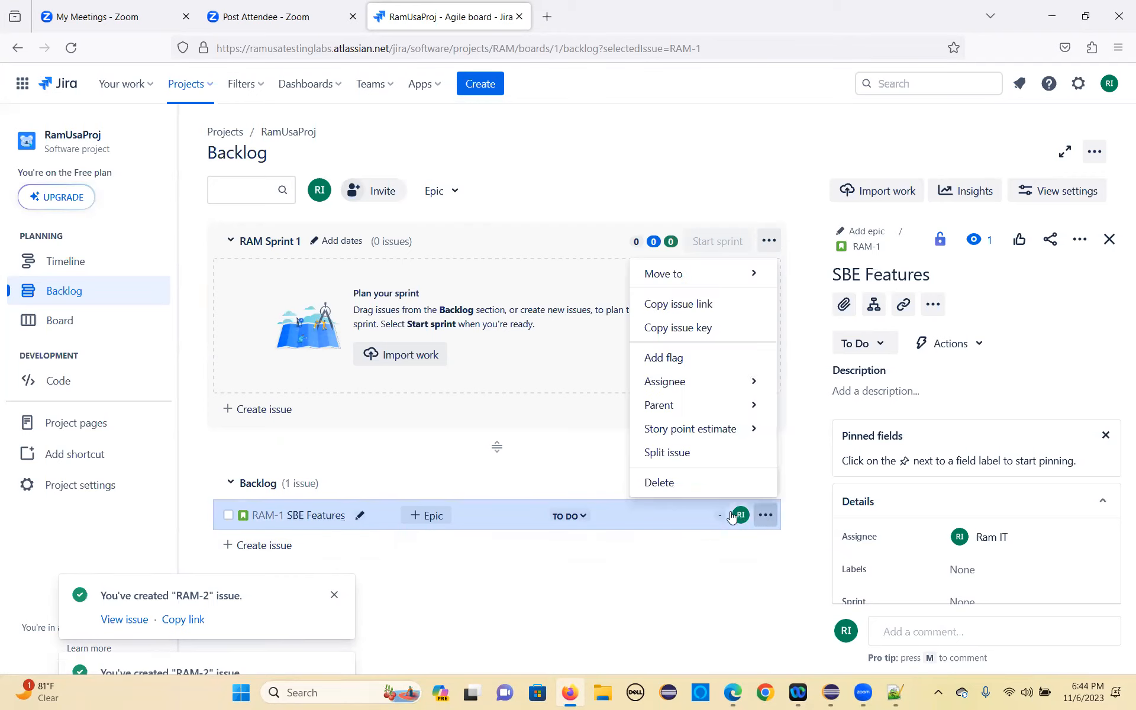
mouse_move(709, 278)
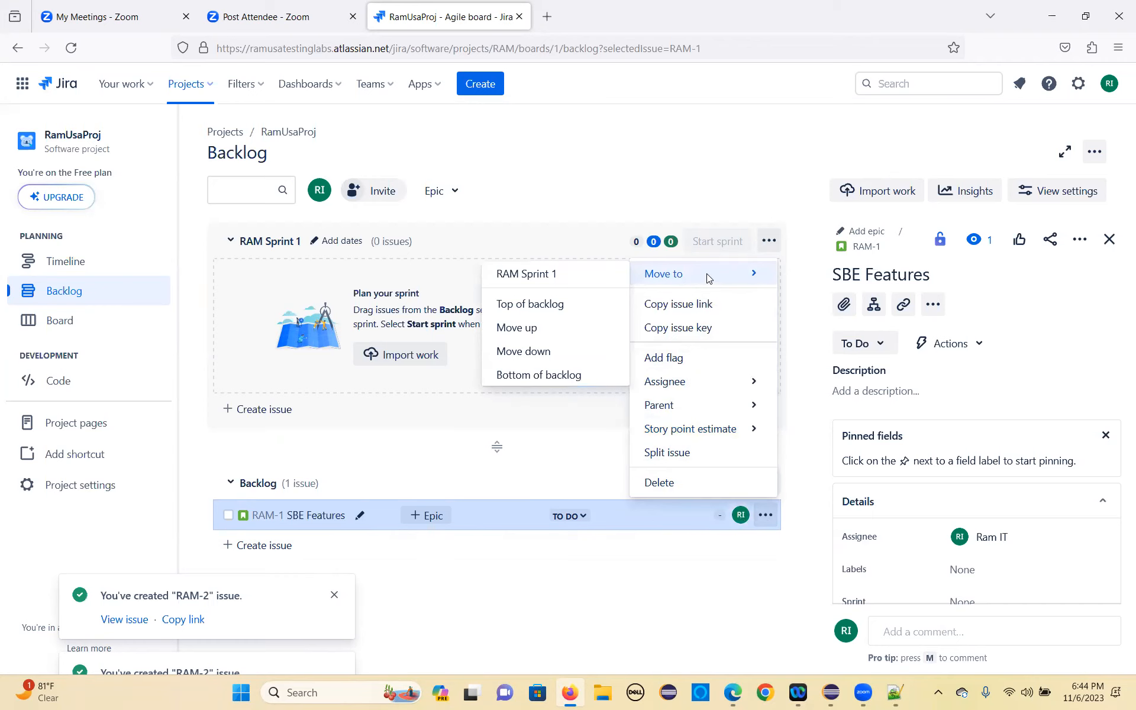
click(660, 483)
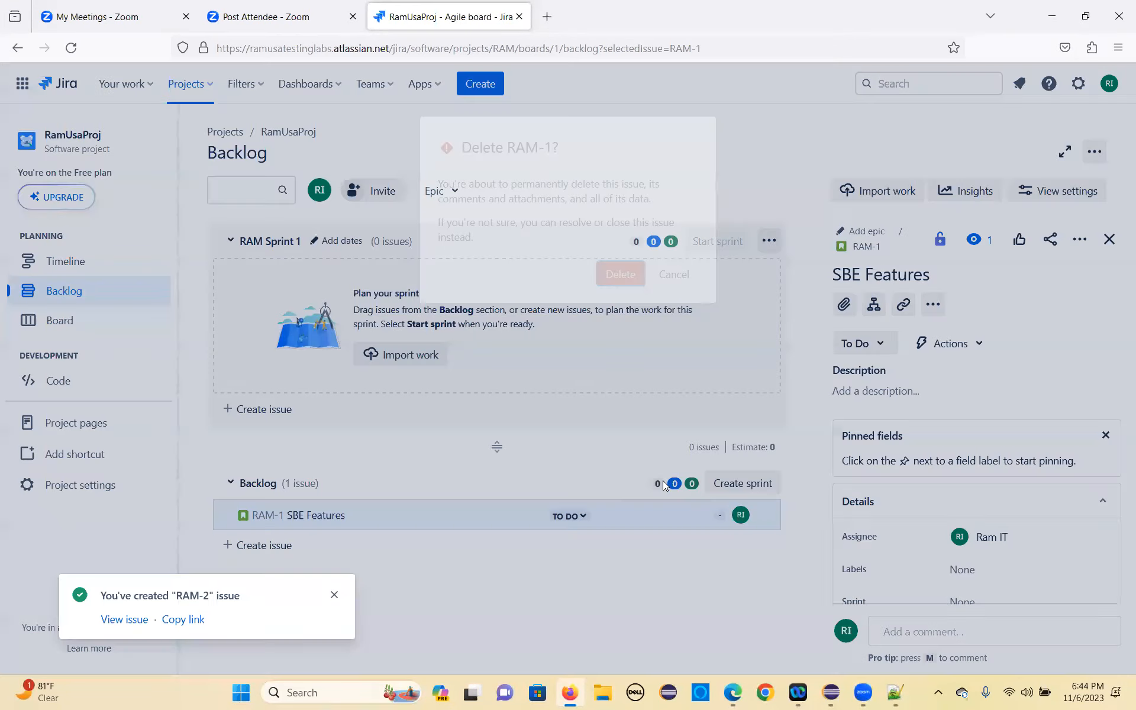
click(619, 264)
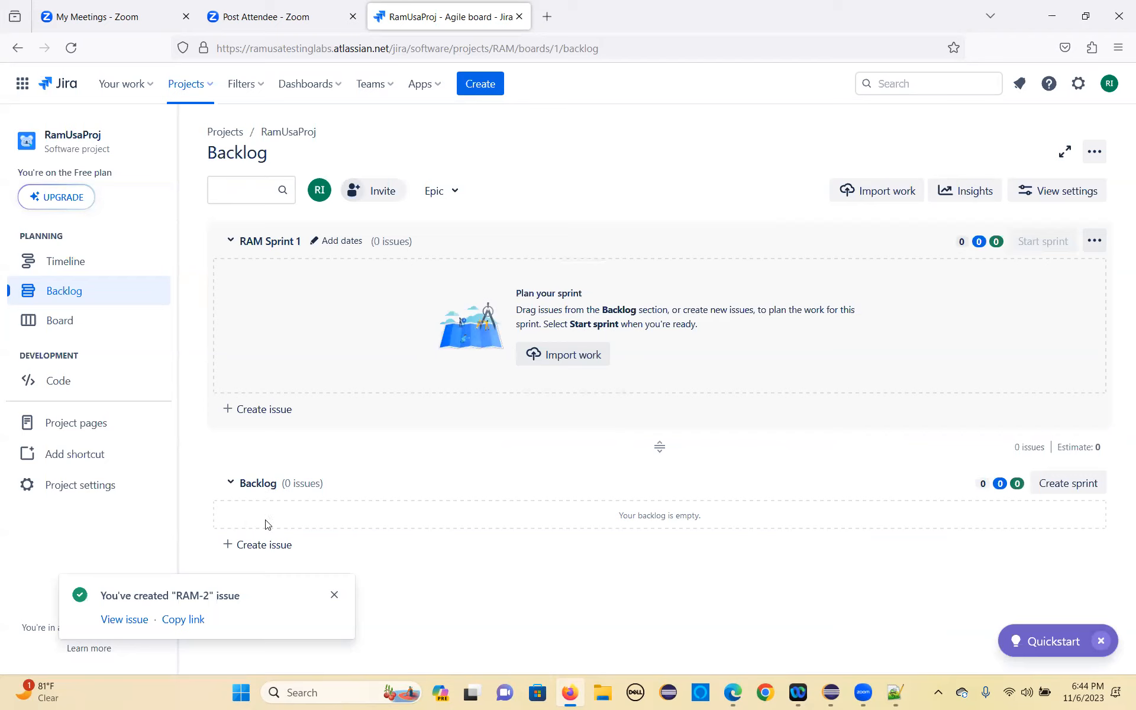
Step: Open issue type management from a new backlog issue's type choices and examine the fields of the Epic type
click(272, 545)
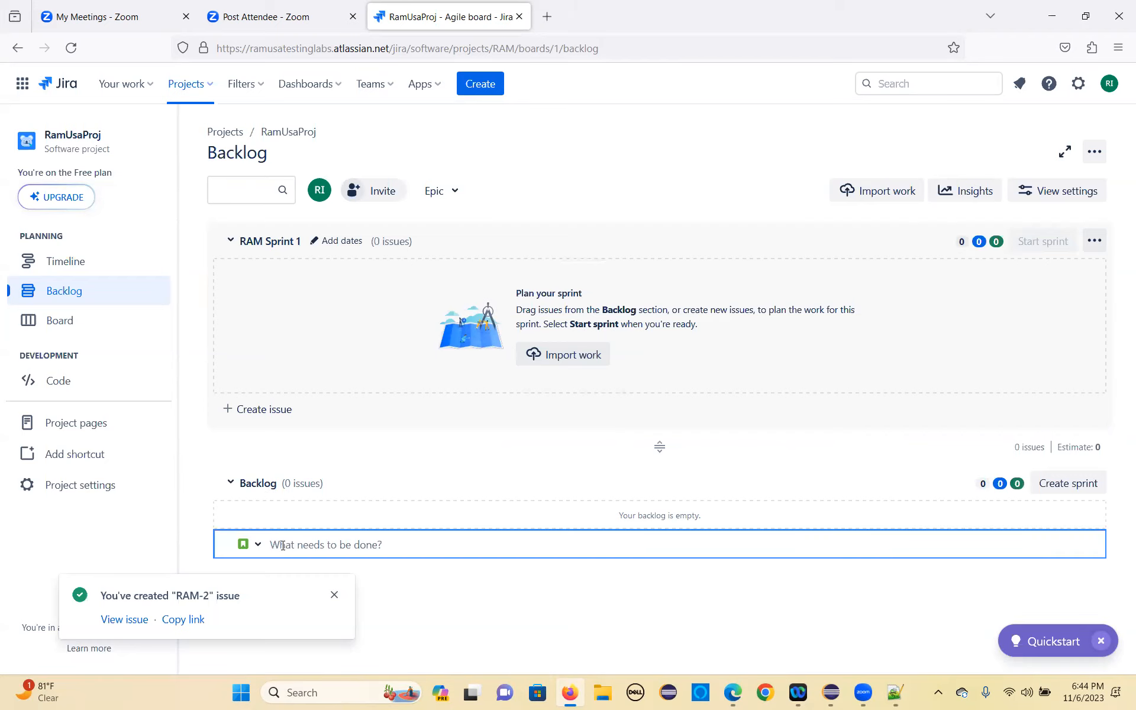
click(258, 545)
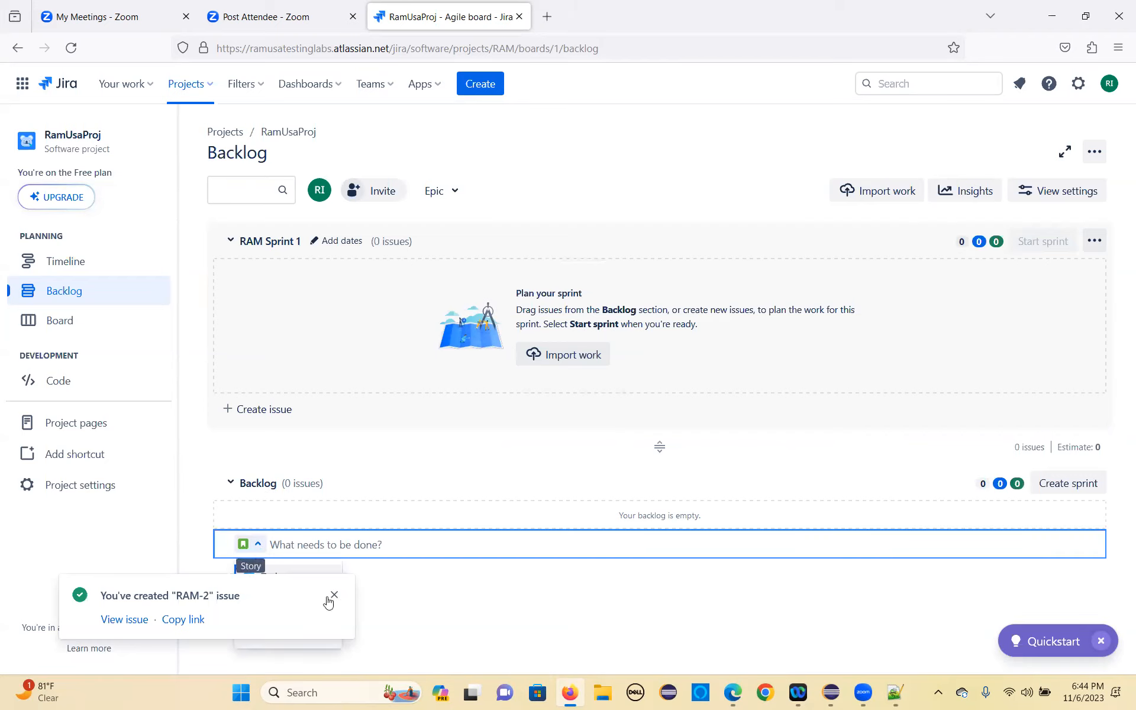
click(331, 599)
click(247, 550)
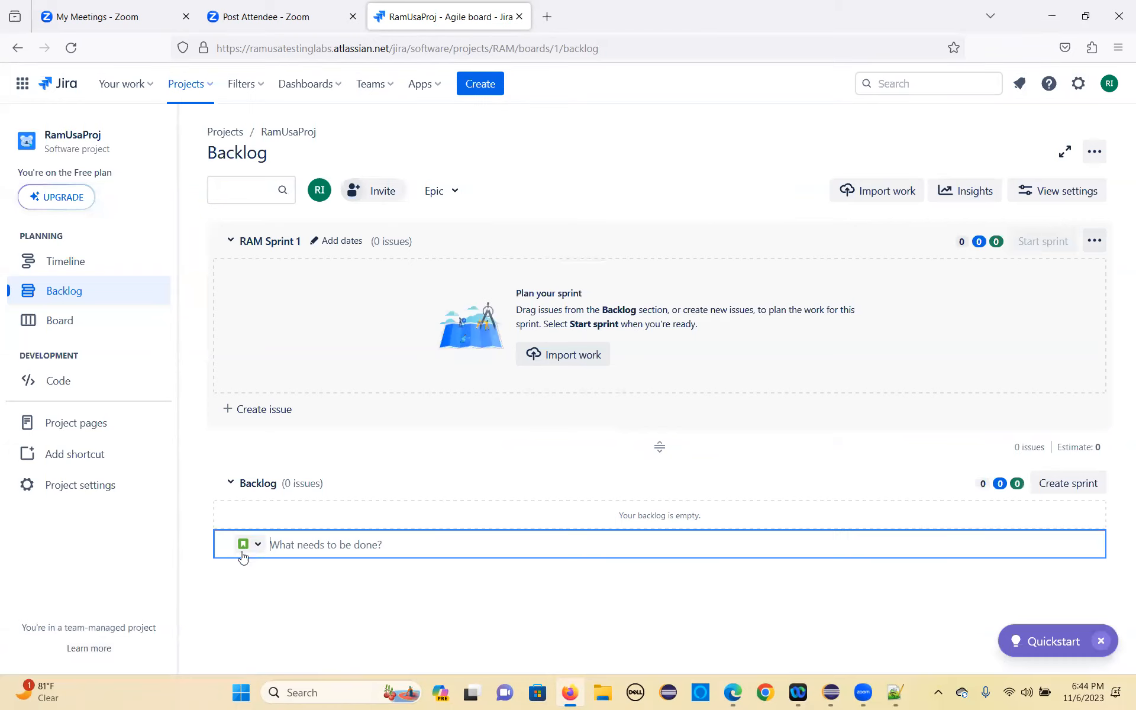
click(258, 546)
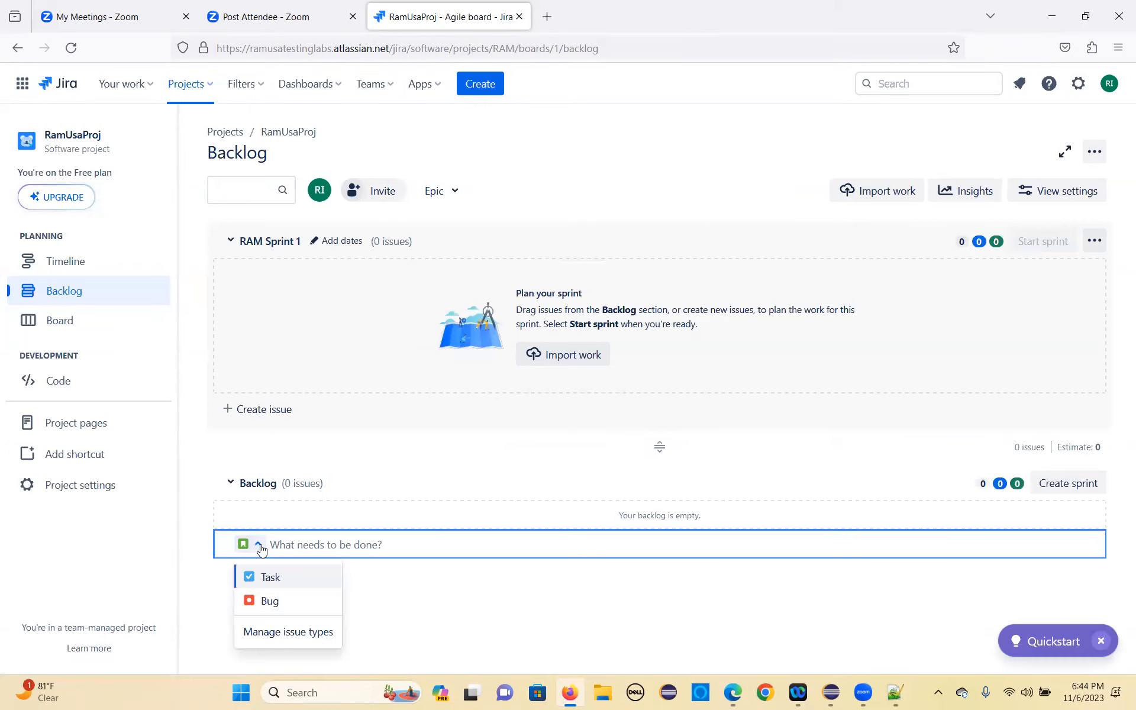
click(306, 634)
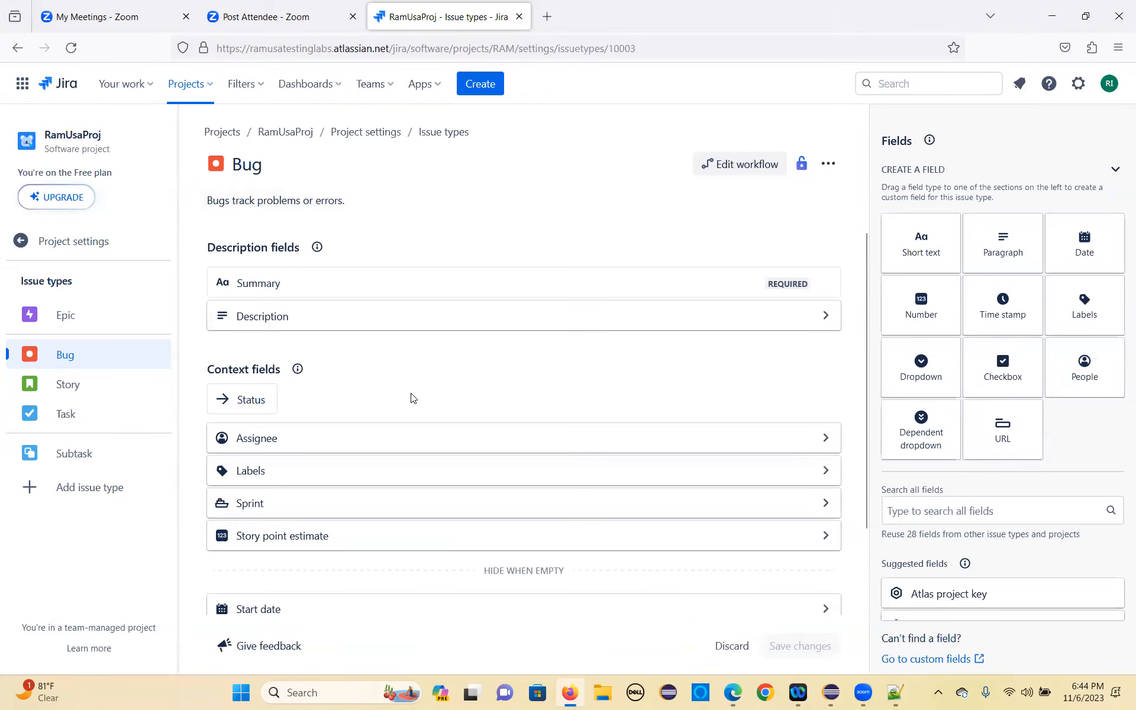
click(132, 327)
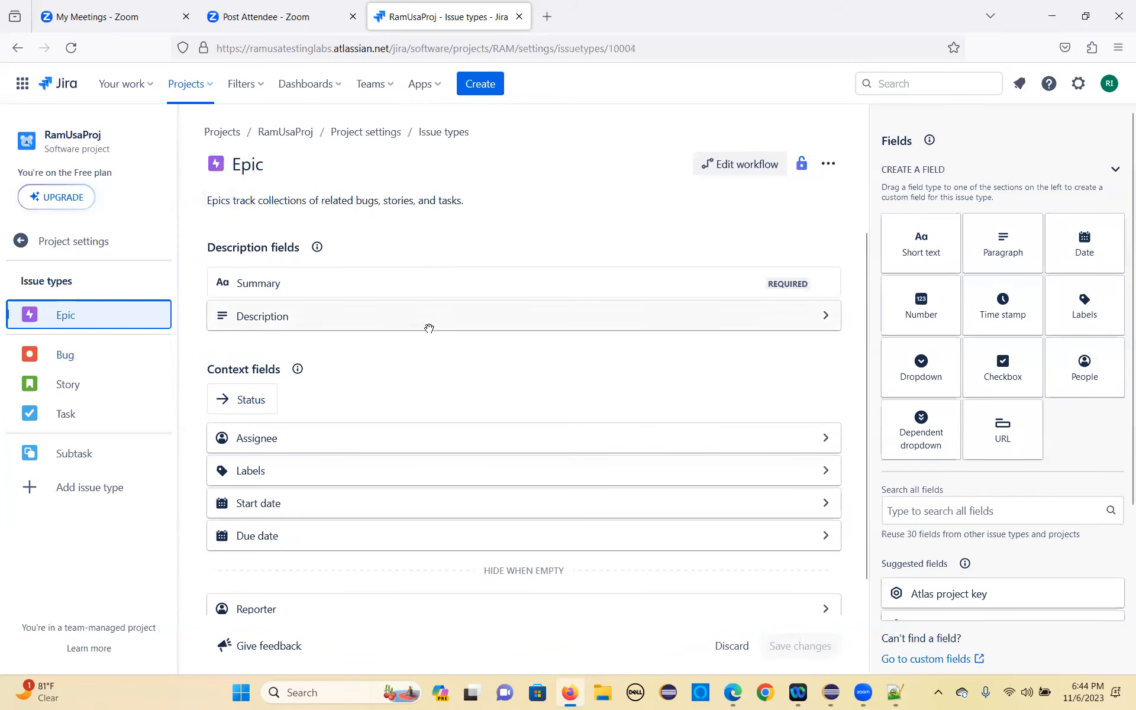
scroll(456, 349, down, 1)
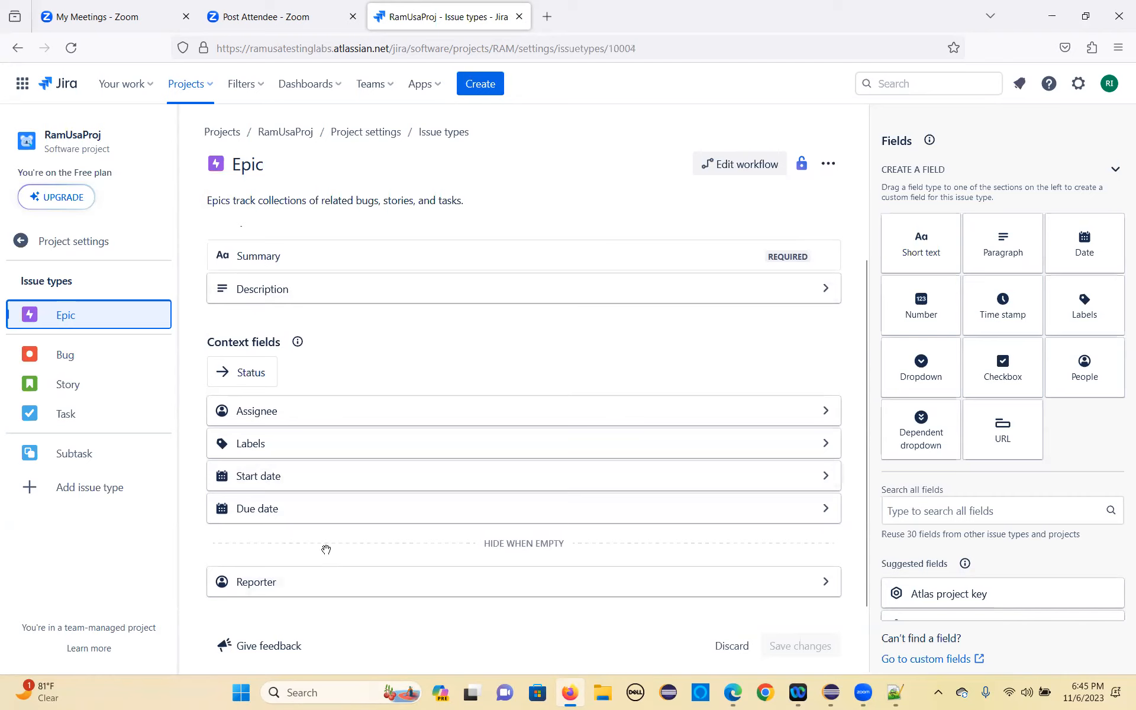
Step: Look over the Epic issue type's description and context fields and return to the RamUsaProj board
scroll(318, 477, up, 1)
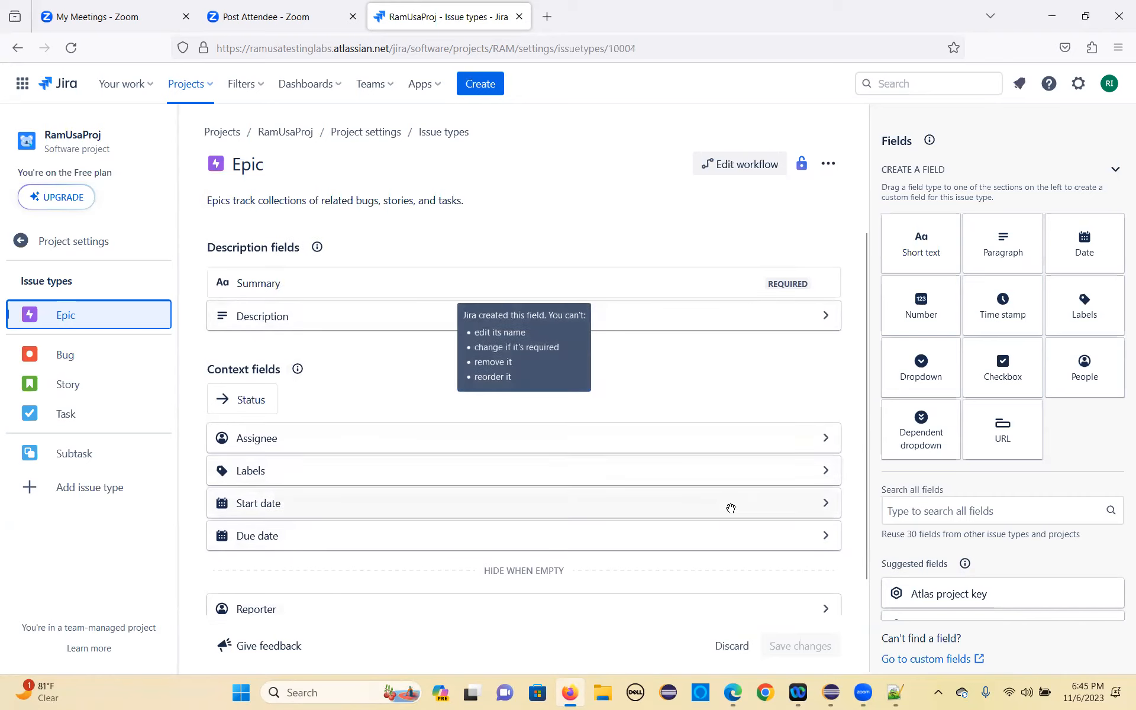
scroll(731, 509, down, 1)
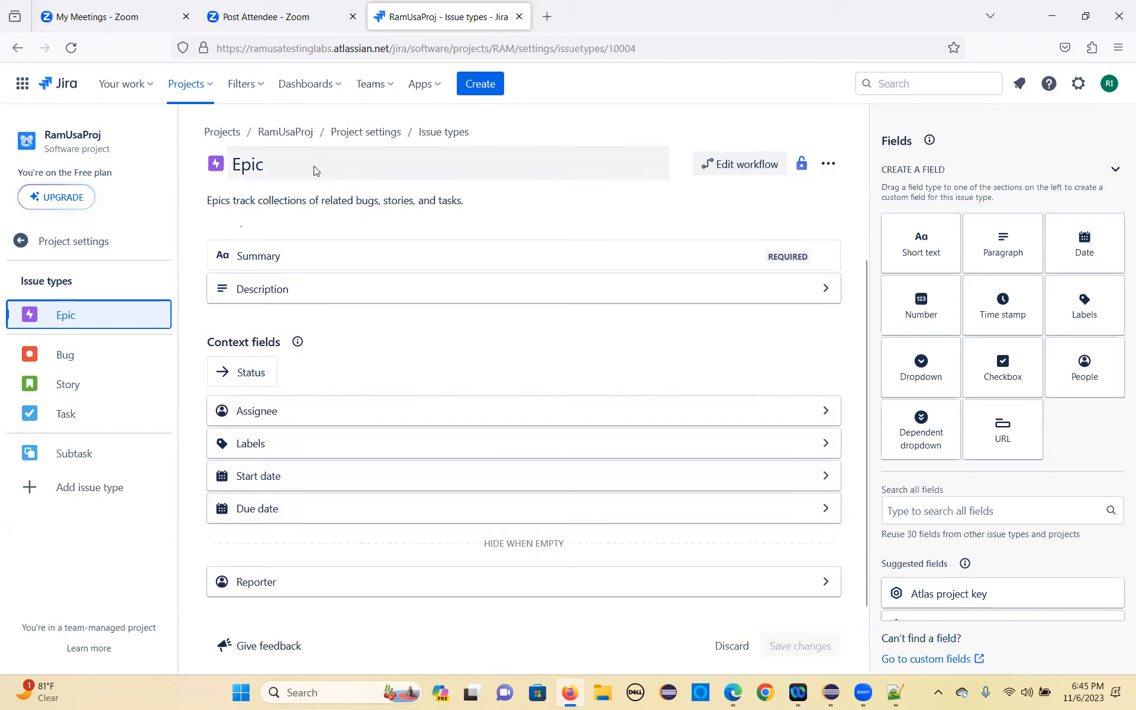
click(300, 133)
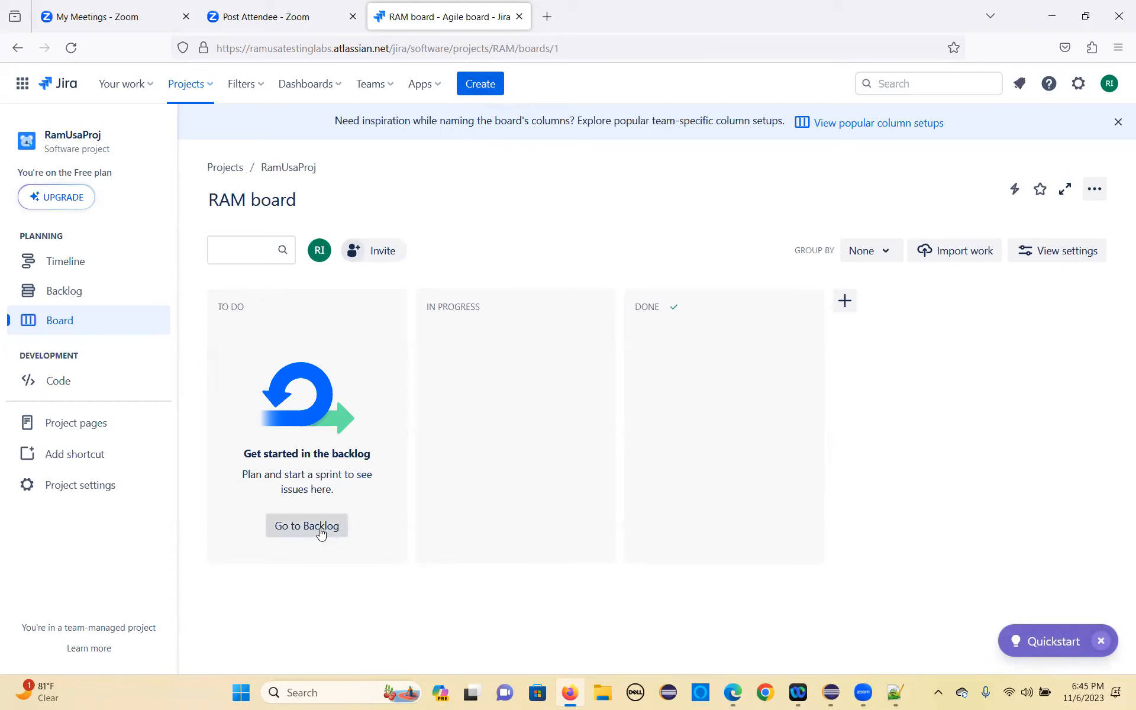
Step: Start a new Epic issue in RamUsaProj and enter "SBES Feature" as its summary
click(496, 89)
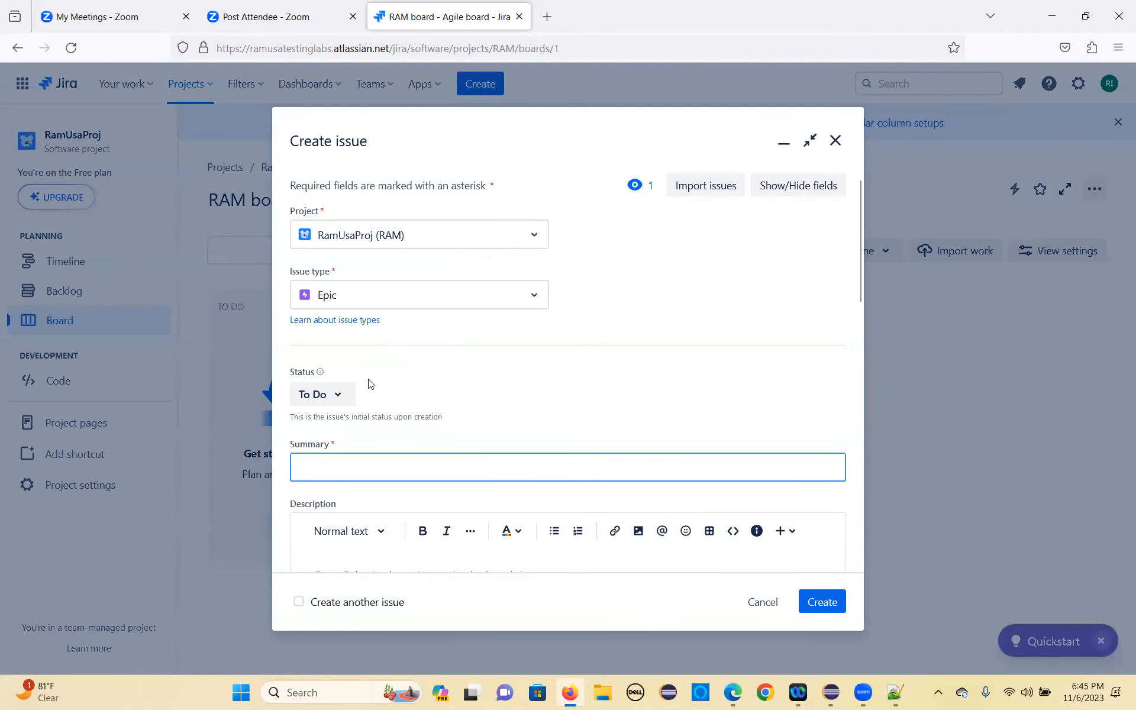
scroll(367, 391, down, 4)
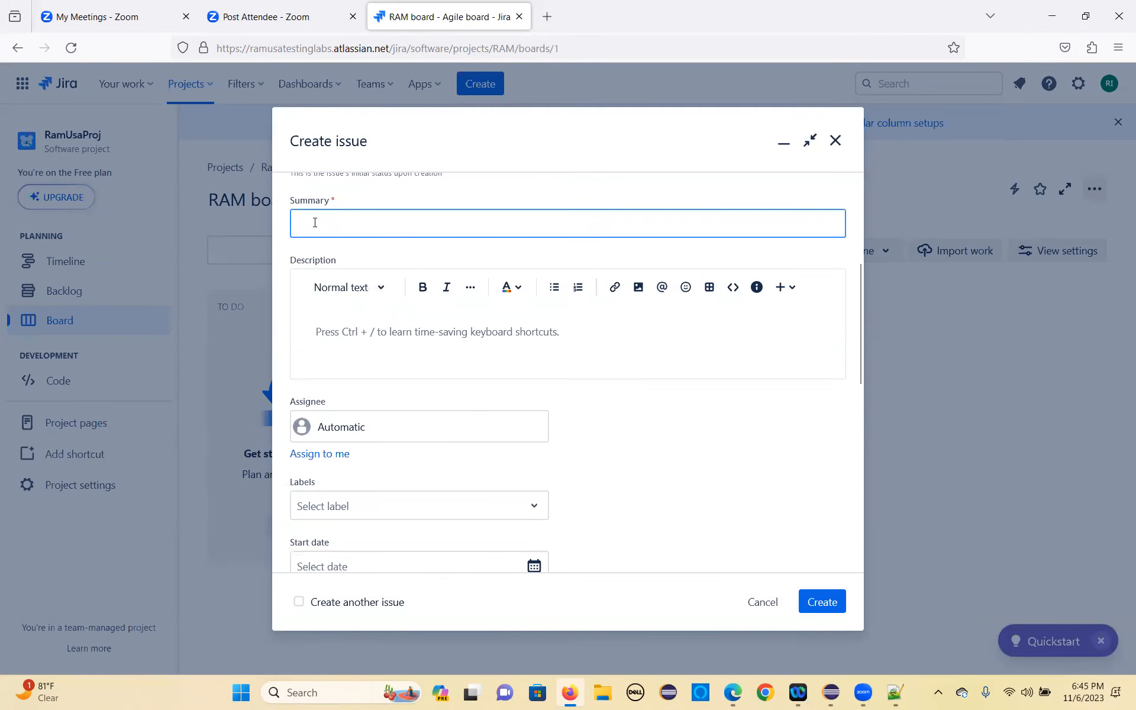
text(SBES Feature)
Step: Enter "This epic explains the SBE system requiremenst" as the epic's description
click(348, 337)
text(This epic)
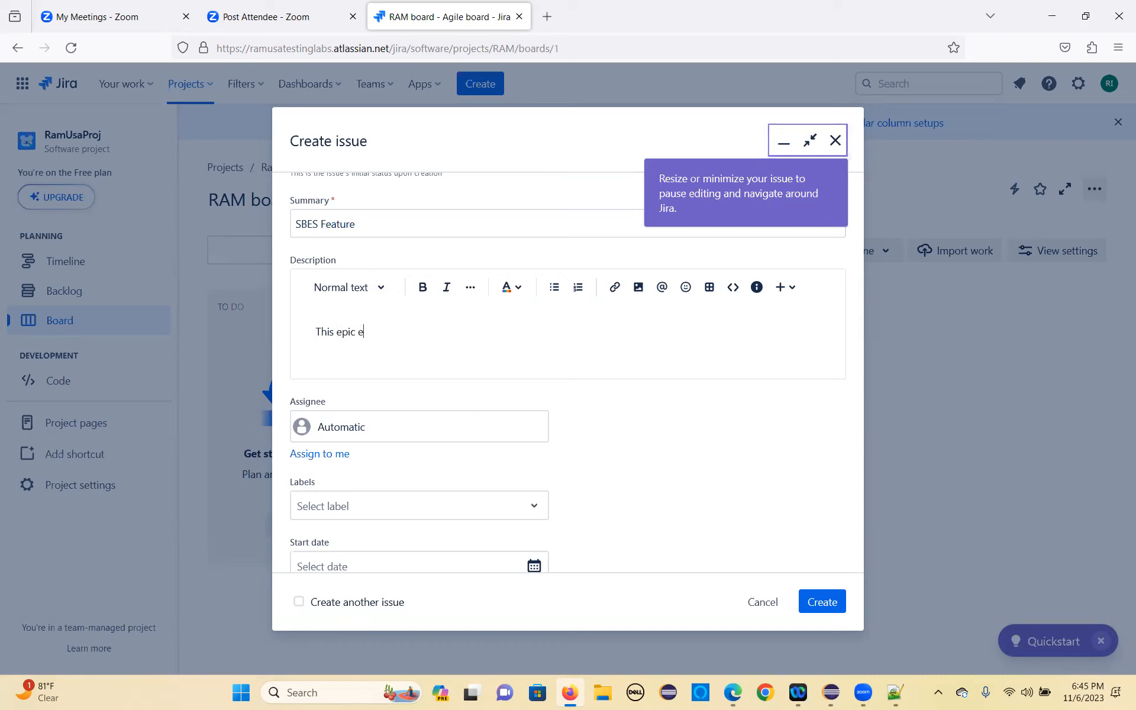
text(explains the )
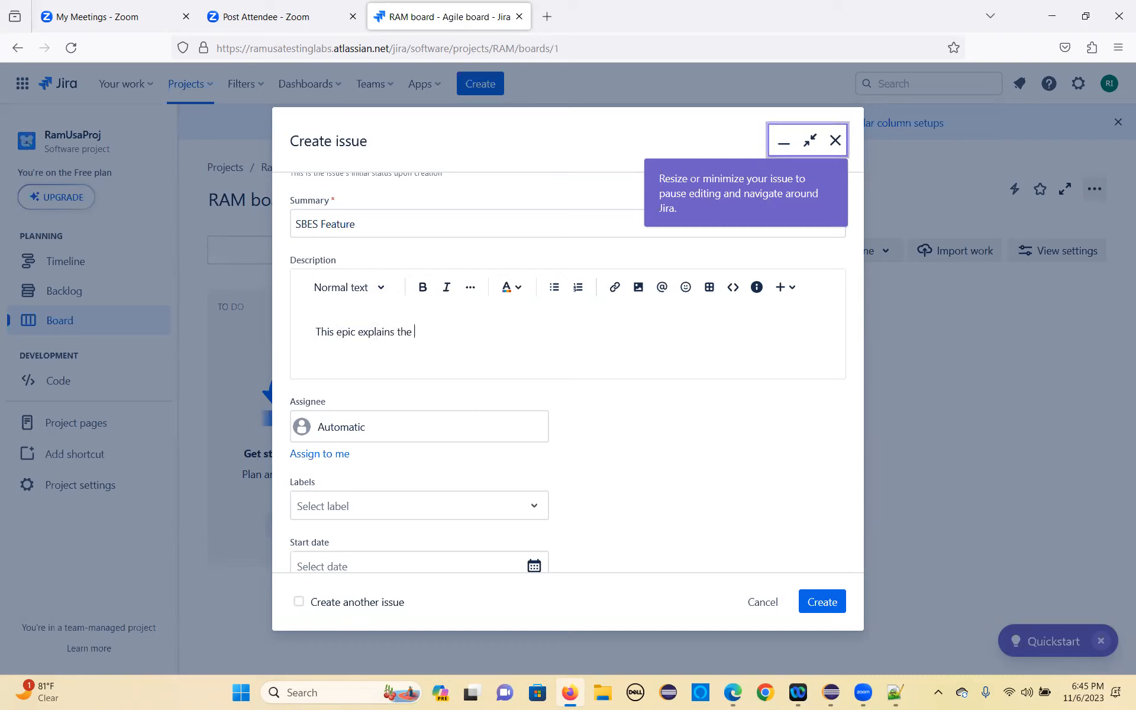
text(SBE system)
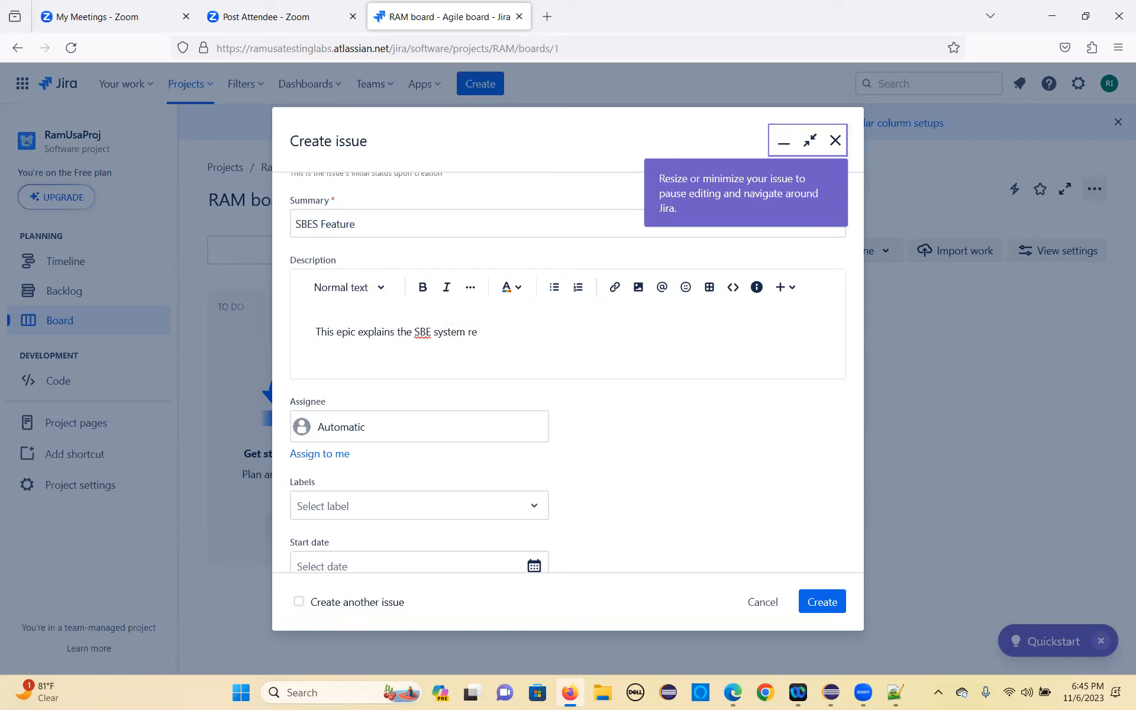
text( requirements)
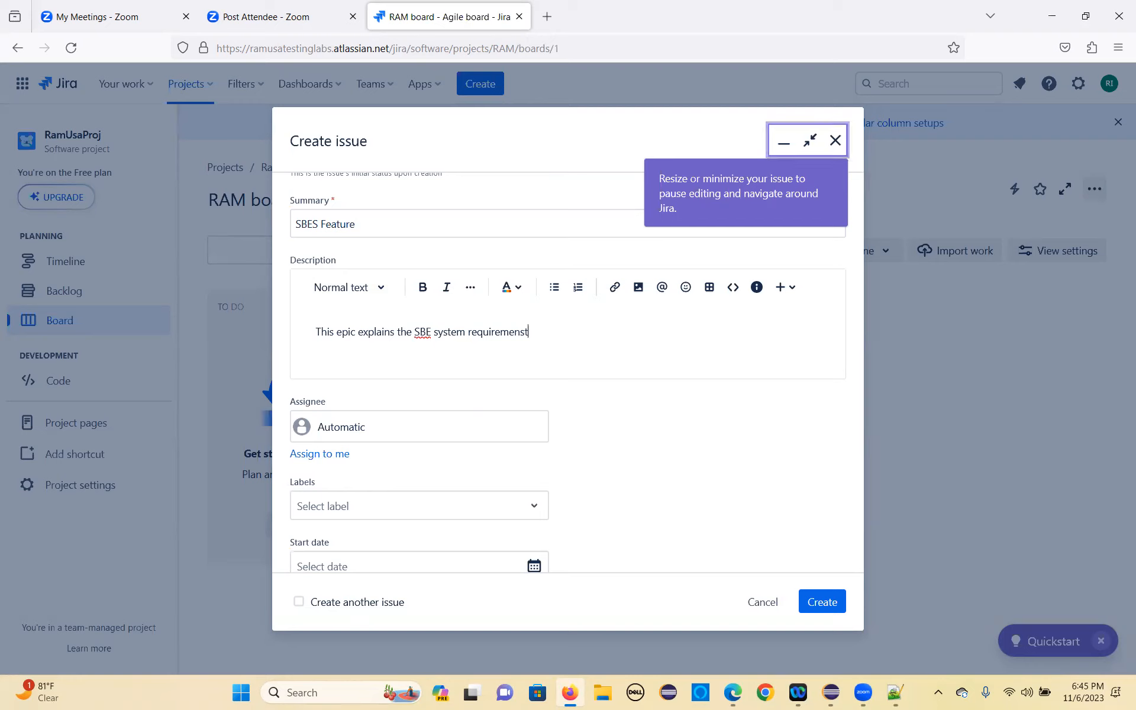
Step: Add the existing SBE label to the epic
scroll(354, 318, down, 5)
click(346, 241)
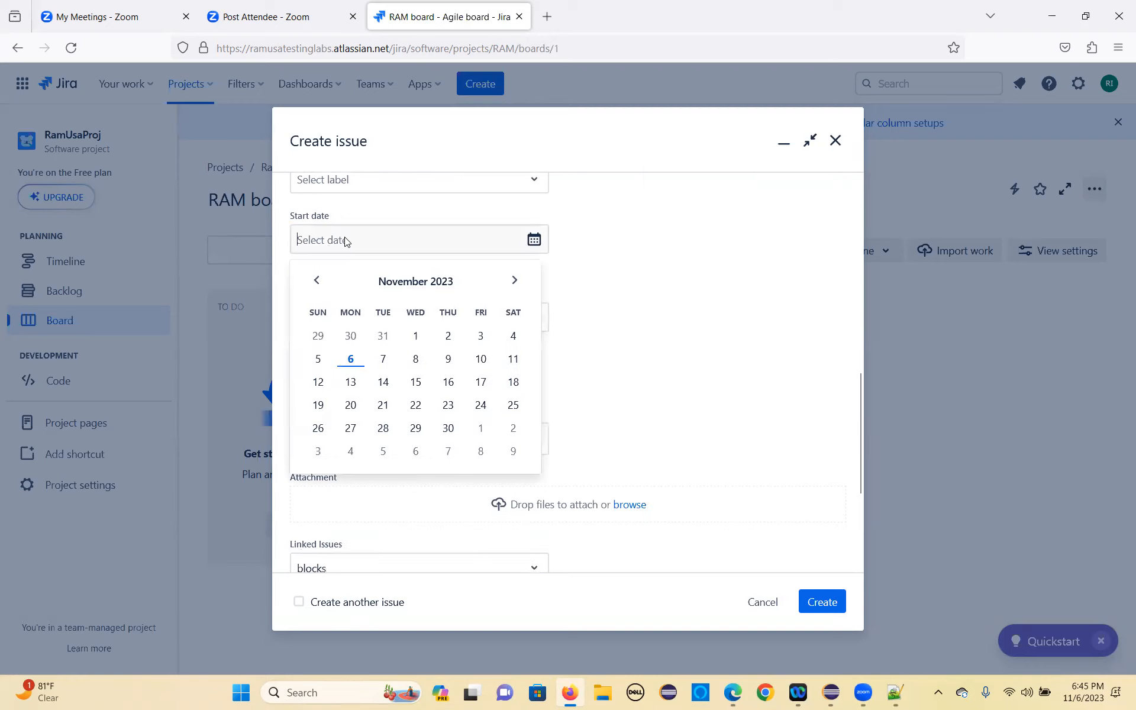
click(361, 184)
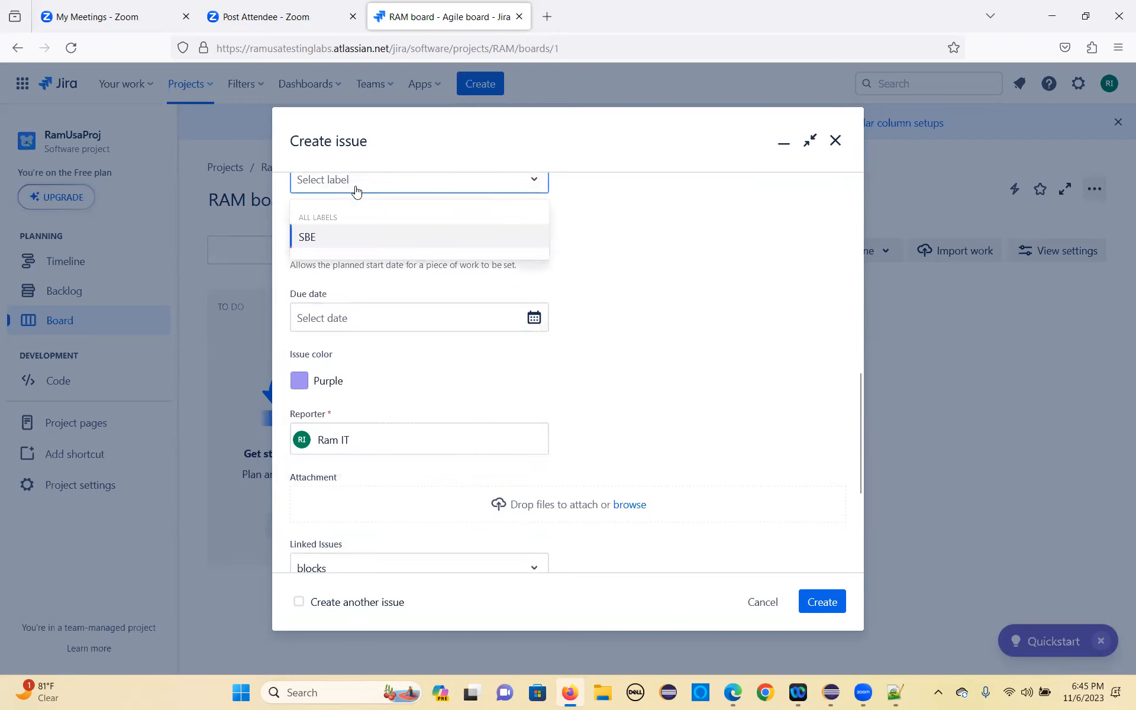
click(316, 238)
scroll(403, 332, up, 3)
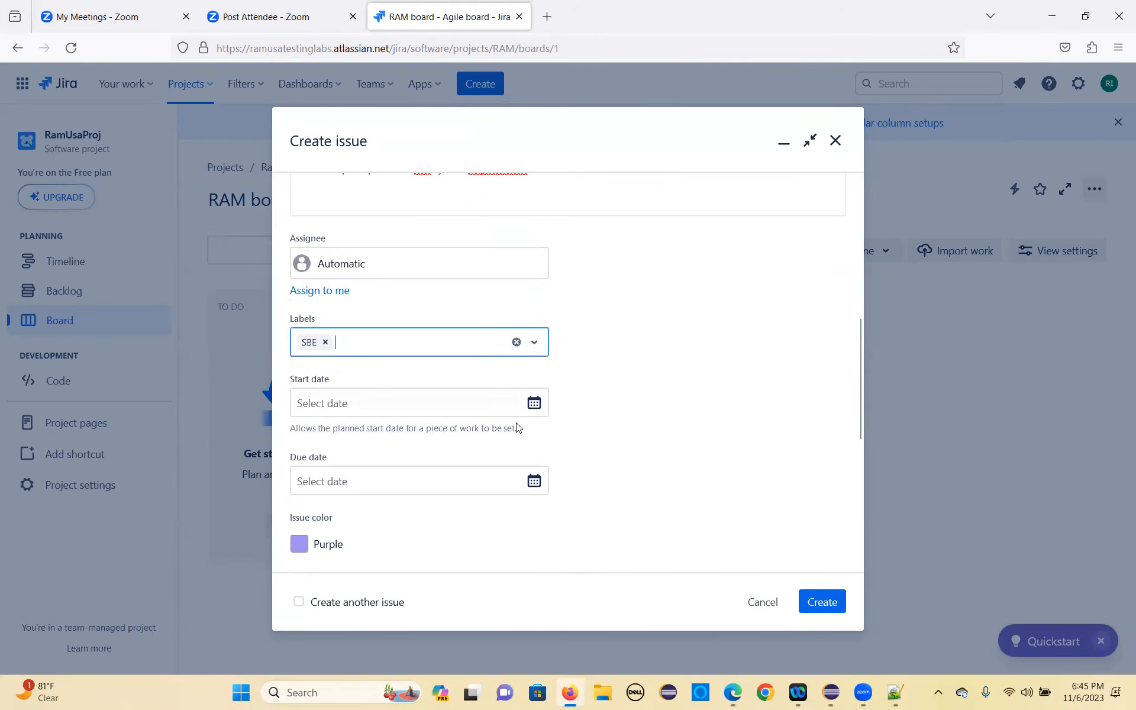
Step: Set the new epic's start date to 11/6/2023 and its due date to 11/20/2023
click(534, 403)
click(351, 523)
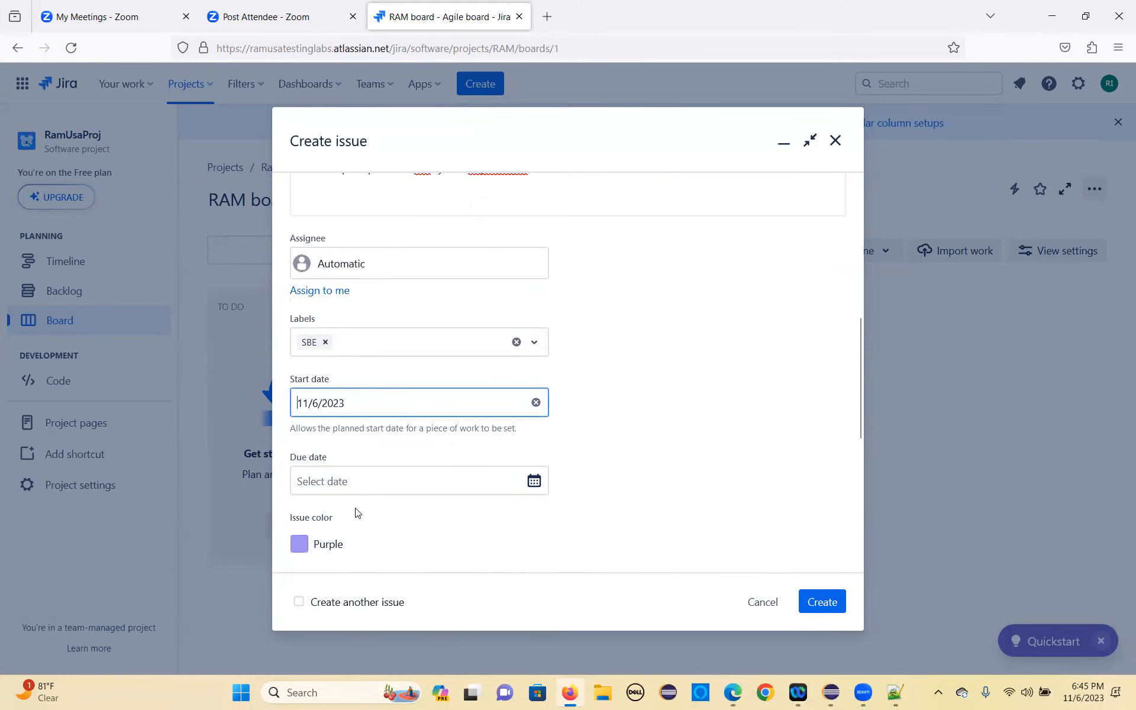
scroll(460, 418, down, 5)
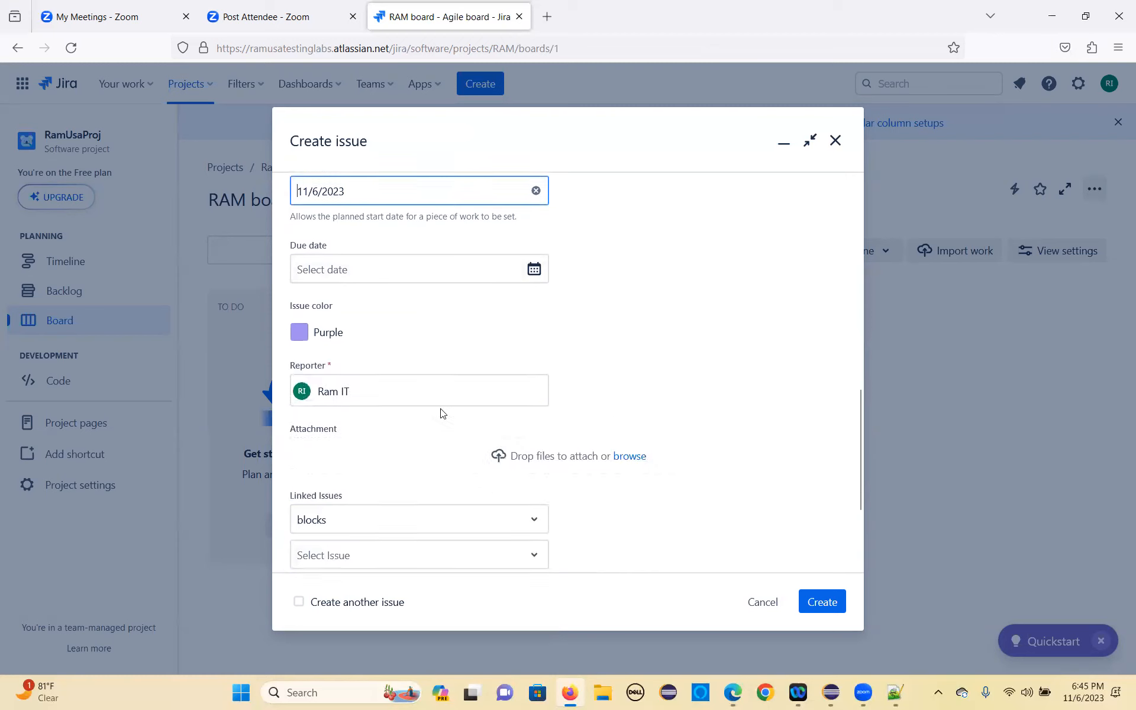
click(534, 236)
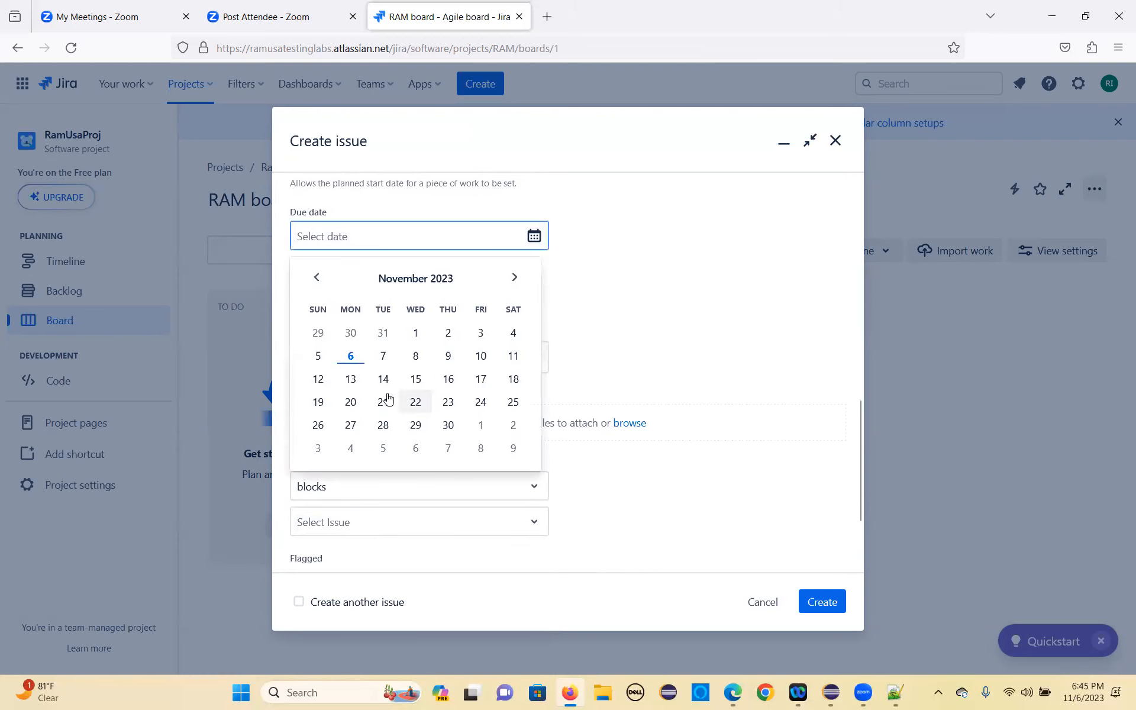
click(352, 401)
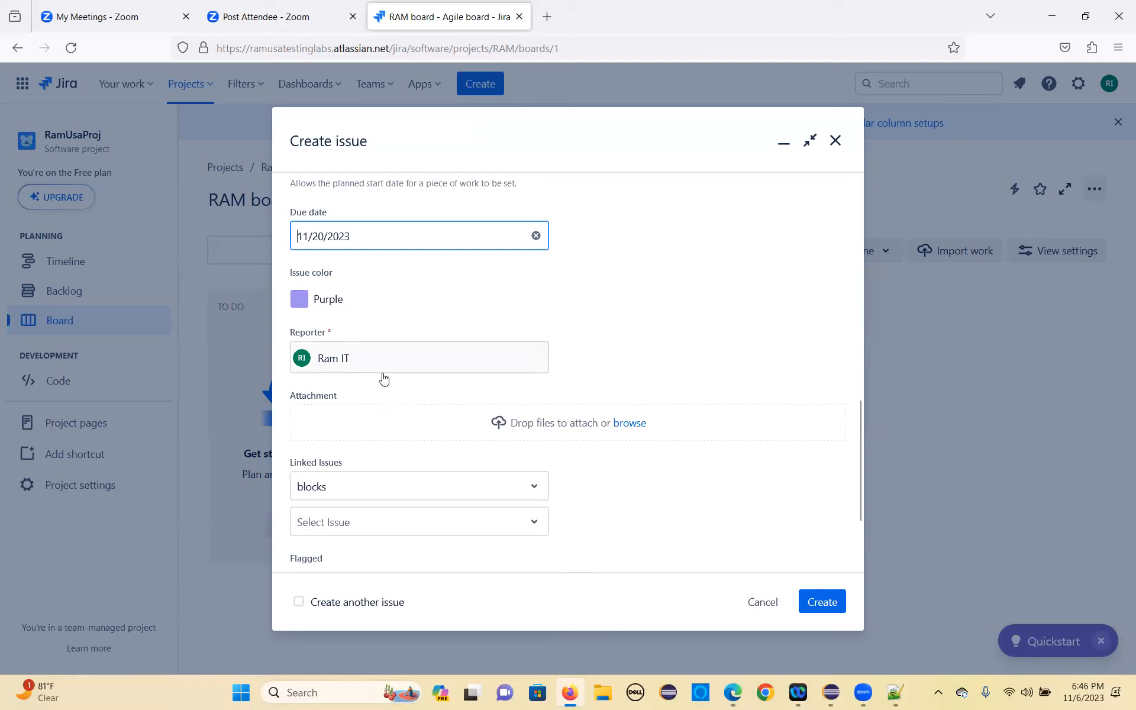
Step: Check the reporter, attachment, linked-issue and flag fields and create the SBES Feature epic
scroll(355, 335, down, 2)
scroll(363, 346, down, 1)
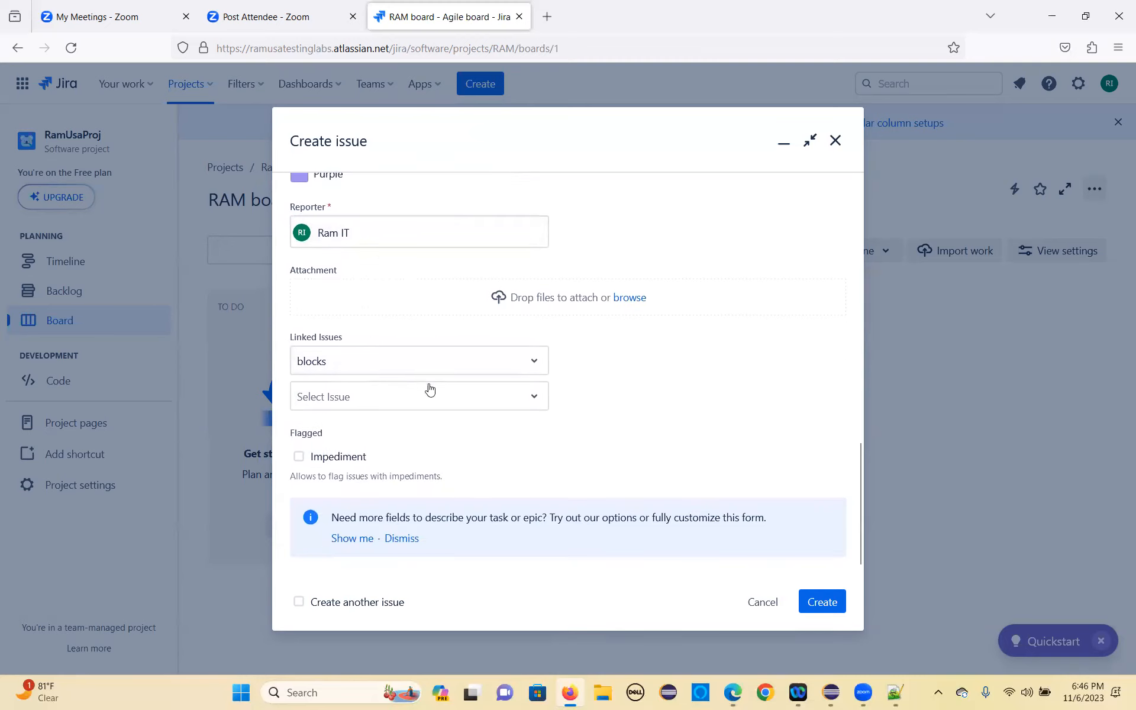
click(823, 603)
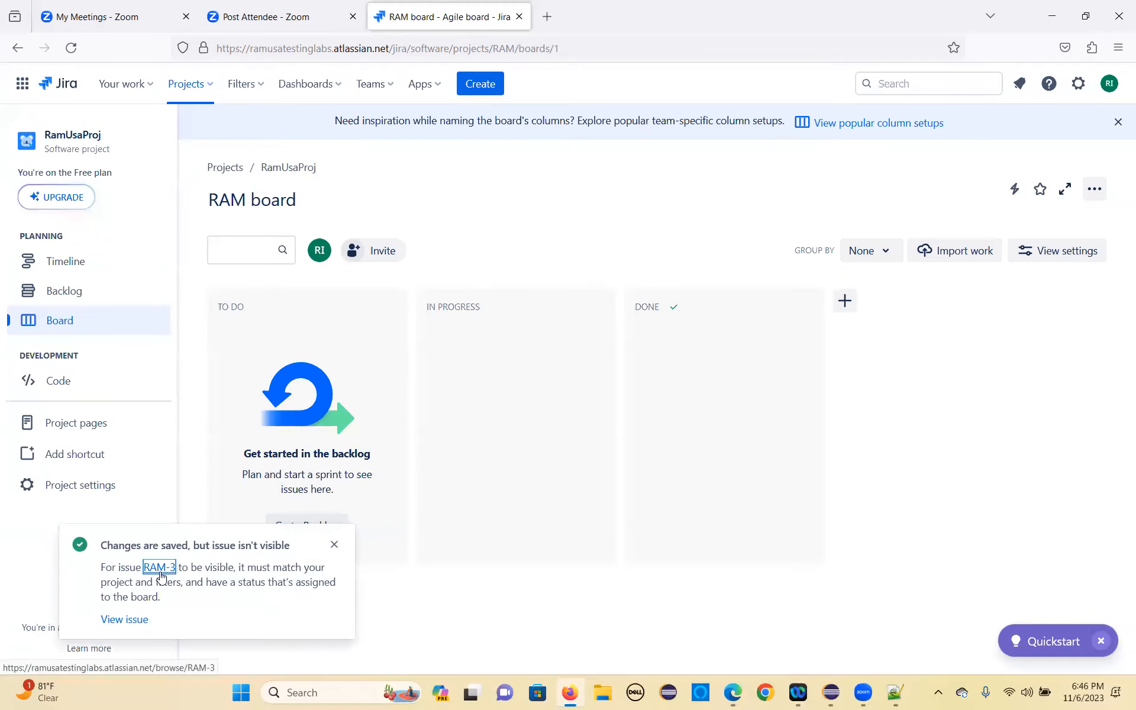
Step: Open the created epic RAM-3 to check its description, label and dates, and close it
click(158, 569)
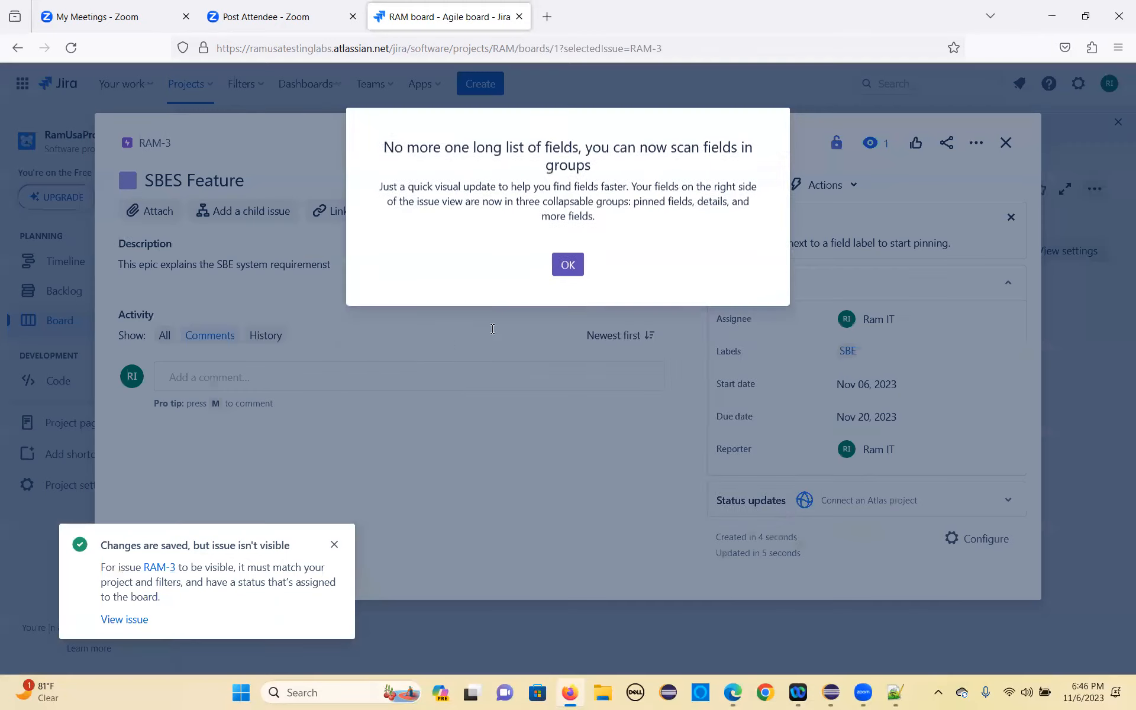
click(568, 466)
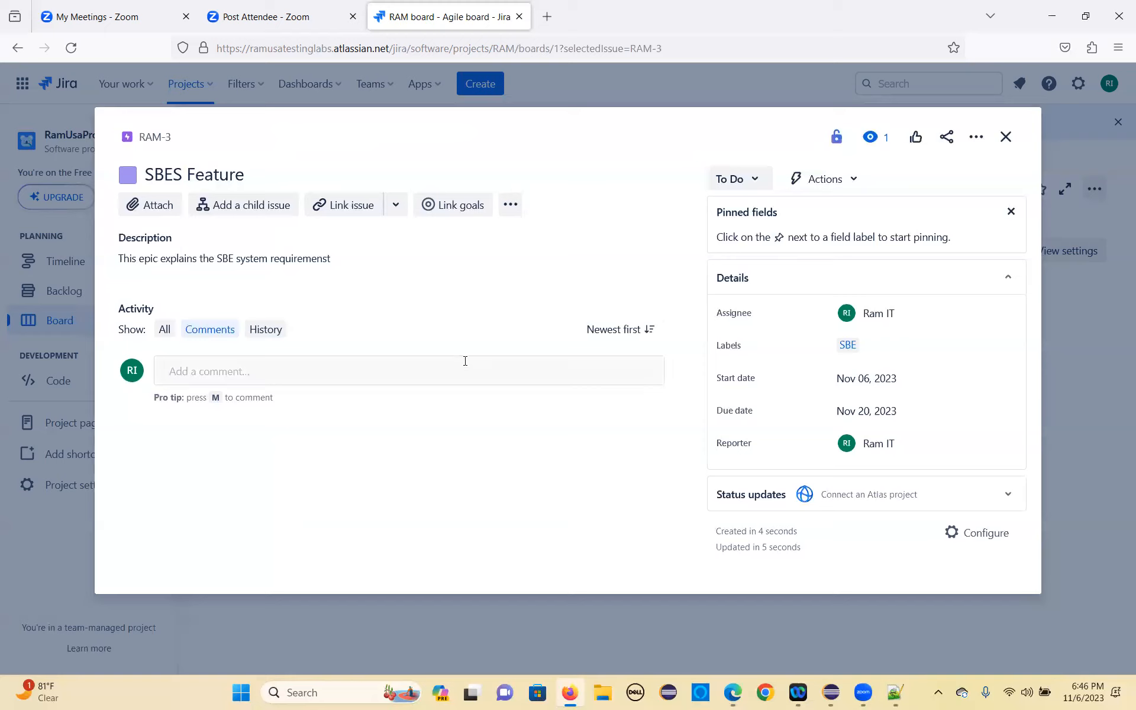
click(1006, 137)
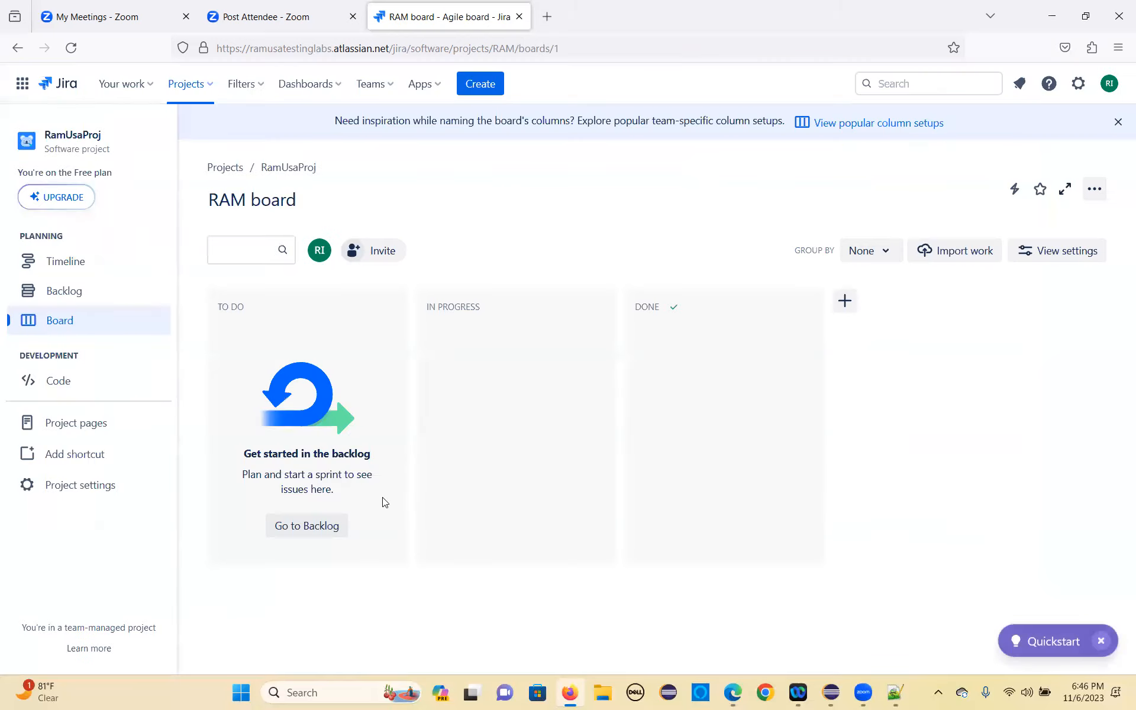
Step: Check the project's backlog and board for the new epic, ending on the backlog
click(322, 529)
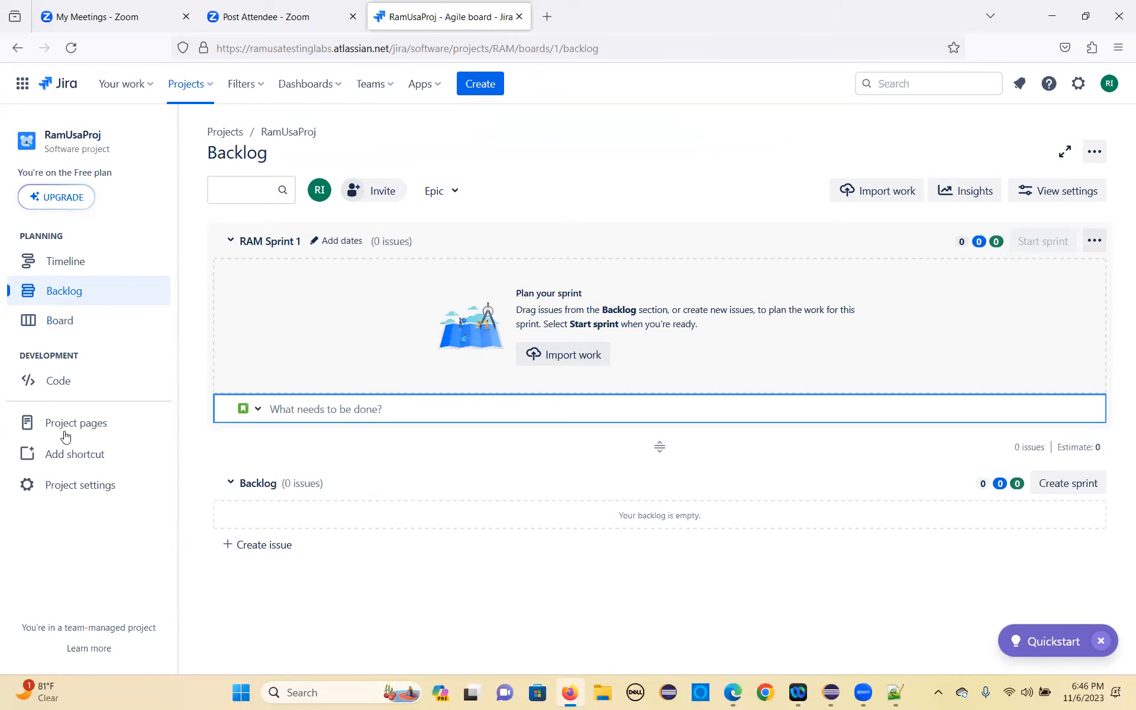
click(72, 335)
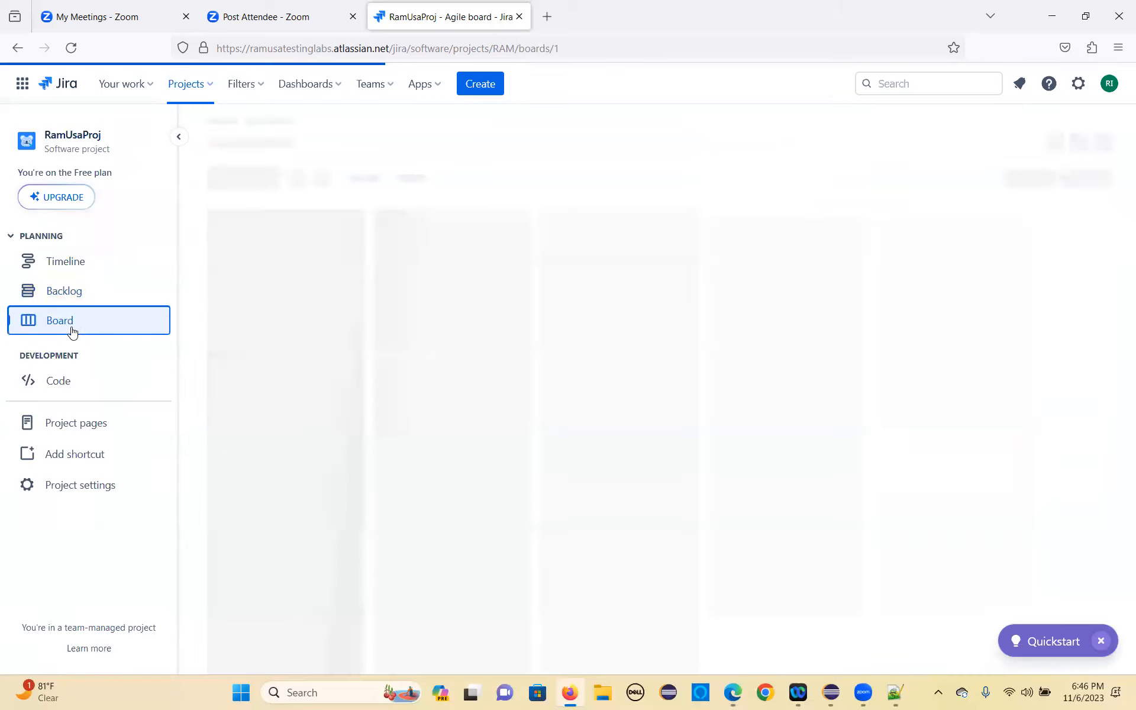
click(275, 536)
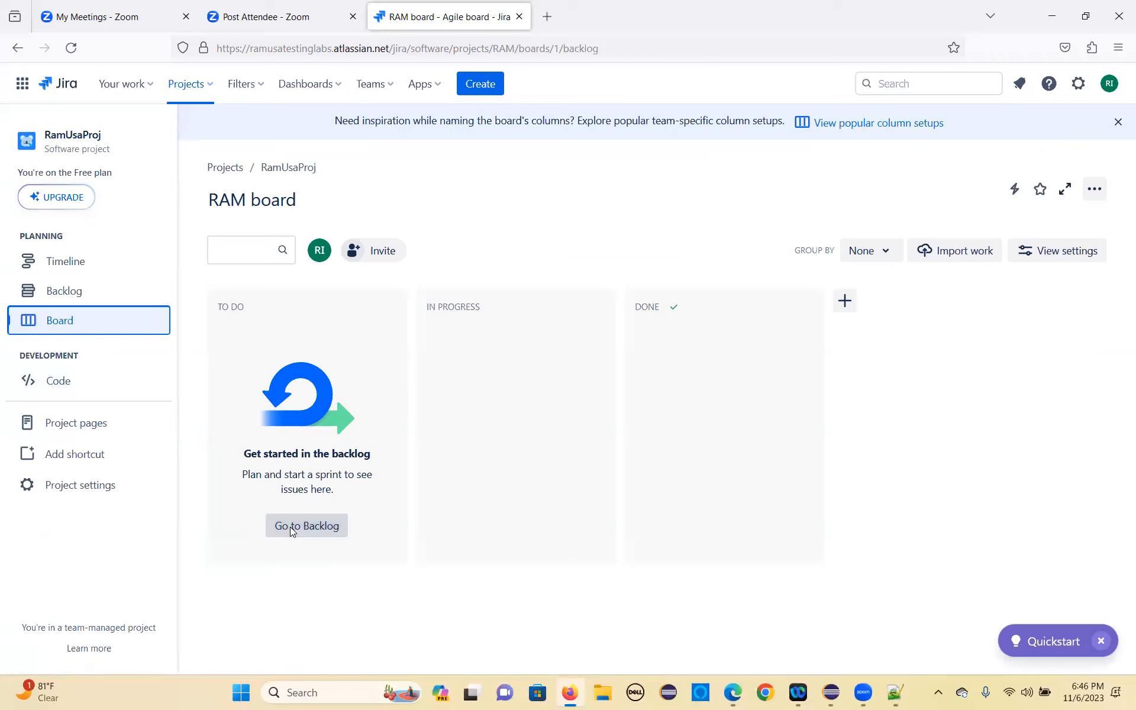
click(252, 550)
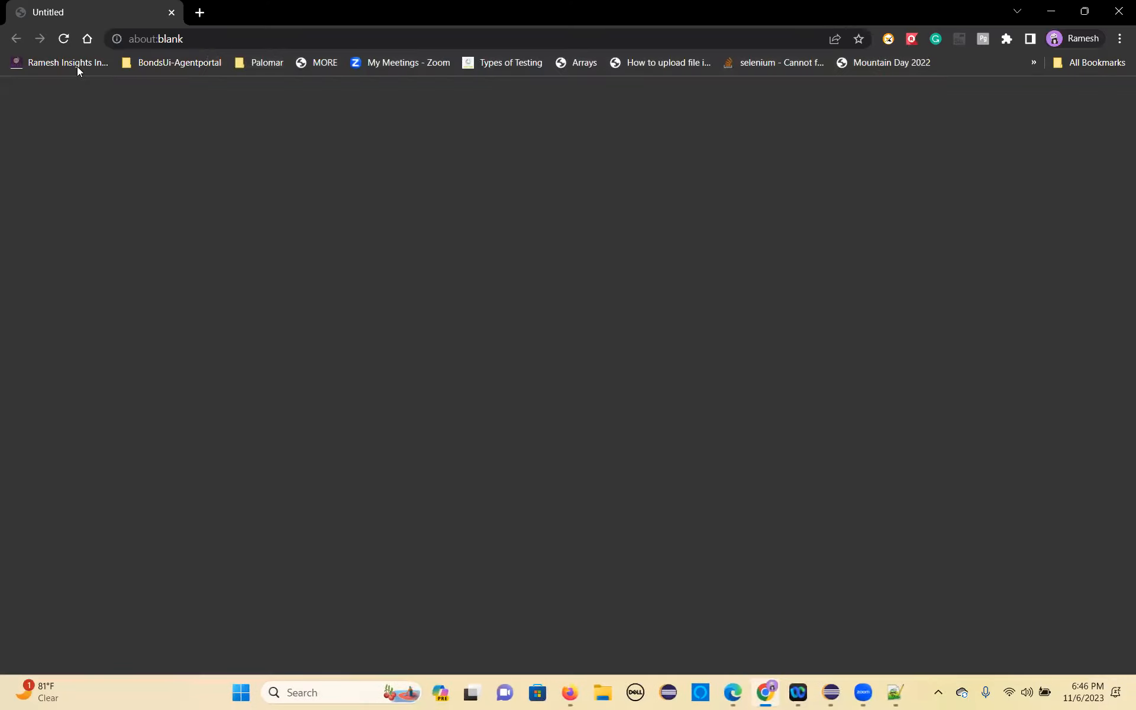
Step: Switch to Chrome and open the Manual Testing Introduction page of the bookmarked automation testing blog
click(80, 70)
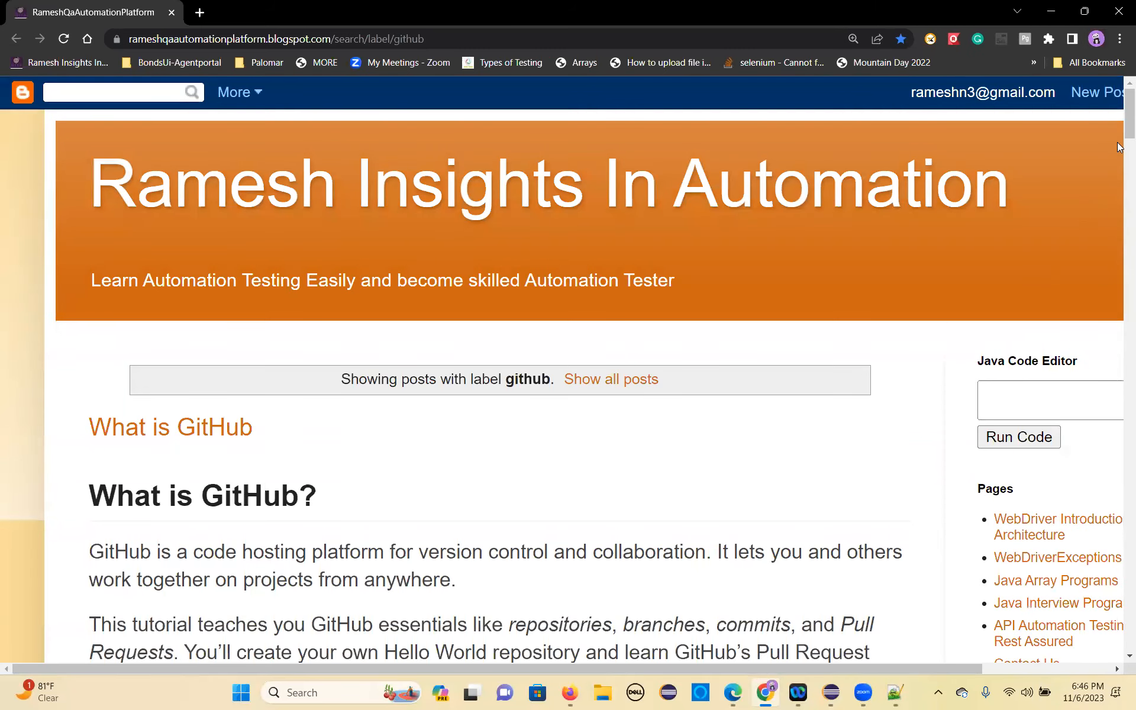
scroll(840, 433, down, 5)
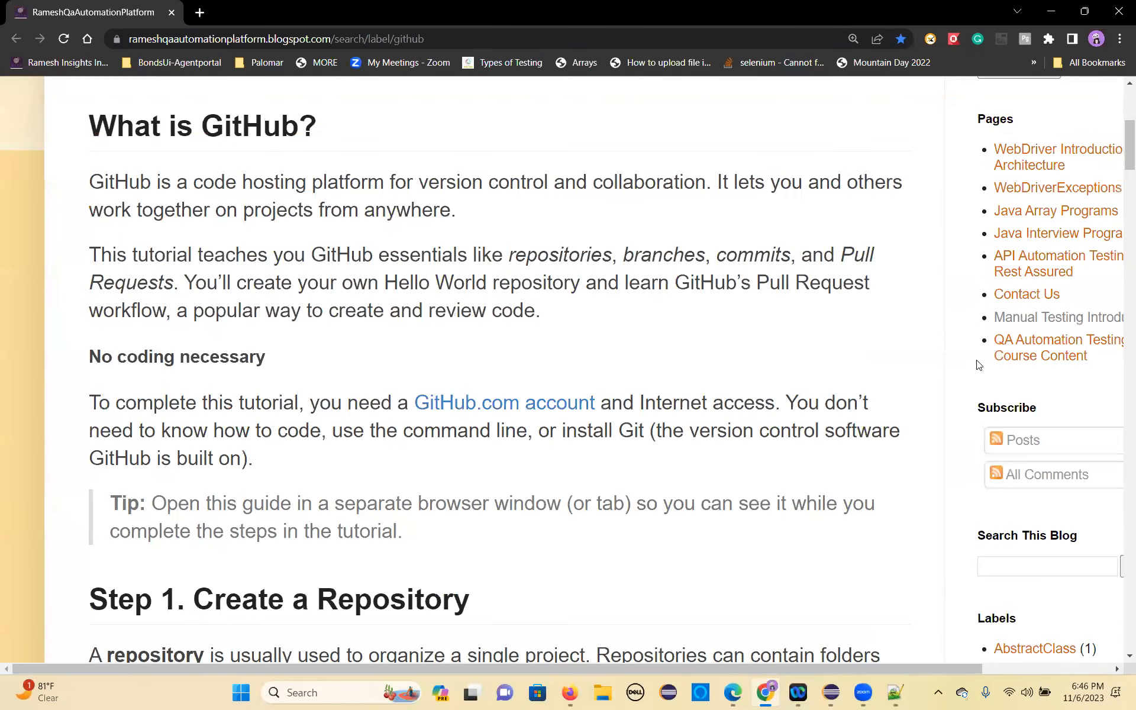
click(1036, 322)
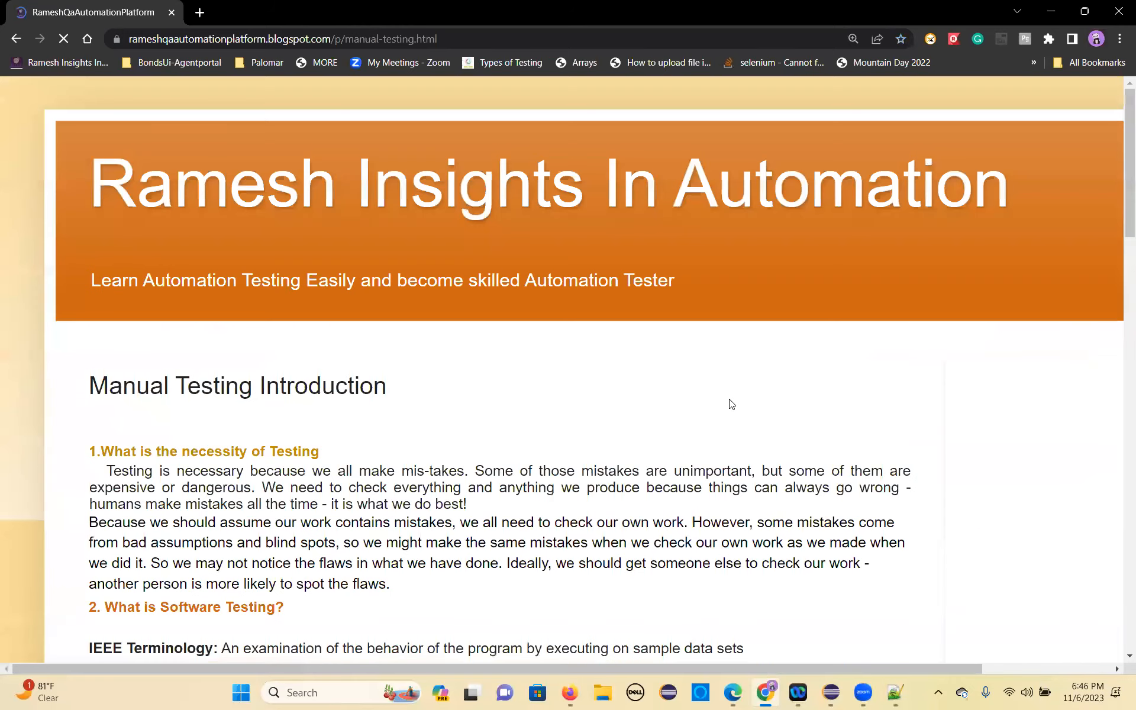
Step: Look through the manual testing page for the test case section and the Requirement Document Sample link
scroll(726, 406, down, 5)
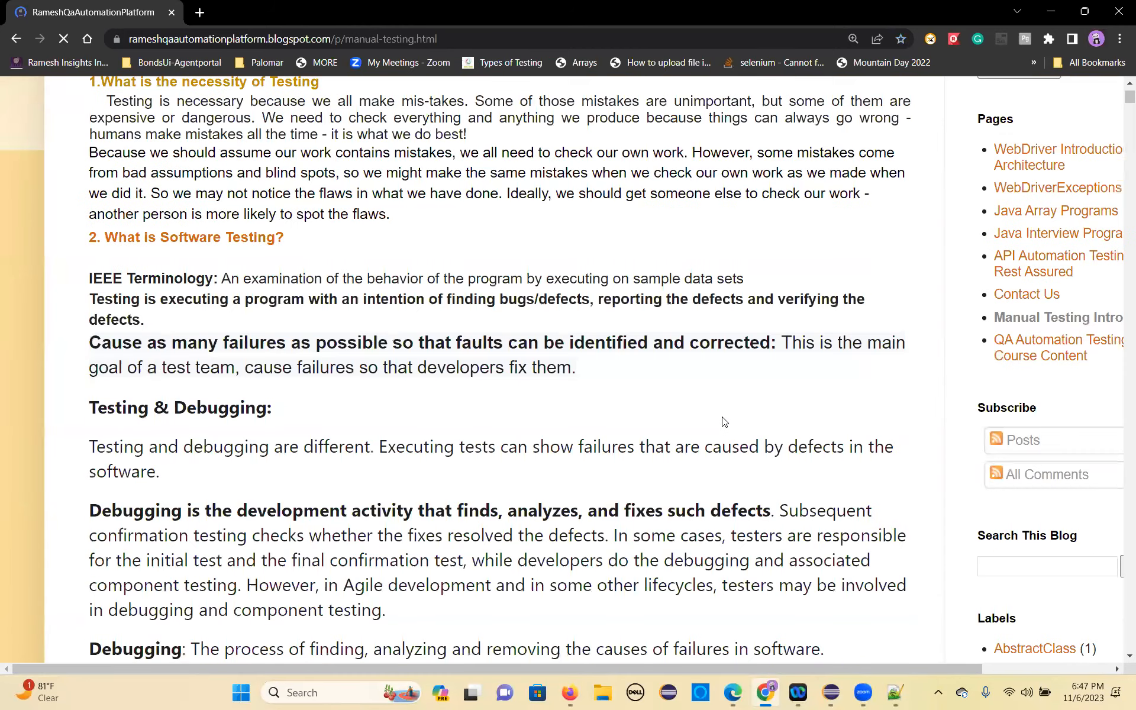
scroll(724, 420, down, 10)
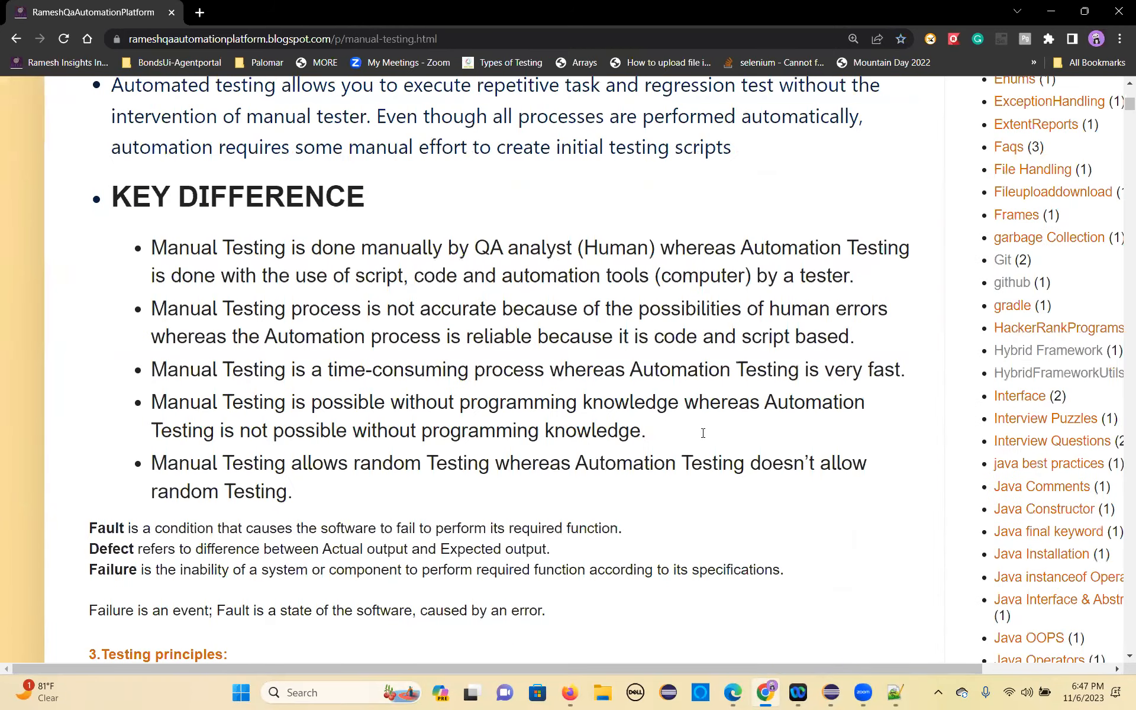
scroll(708, 433, down, 10)
scroll(1120, 122, down, 10)
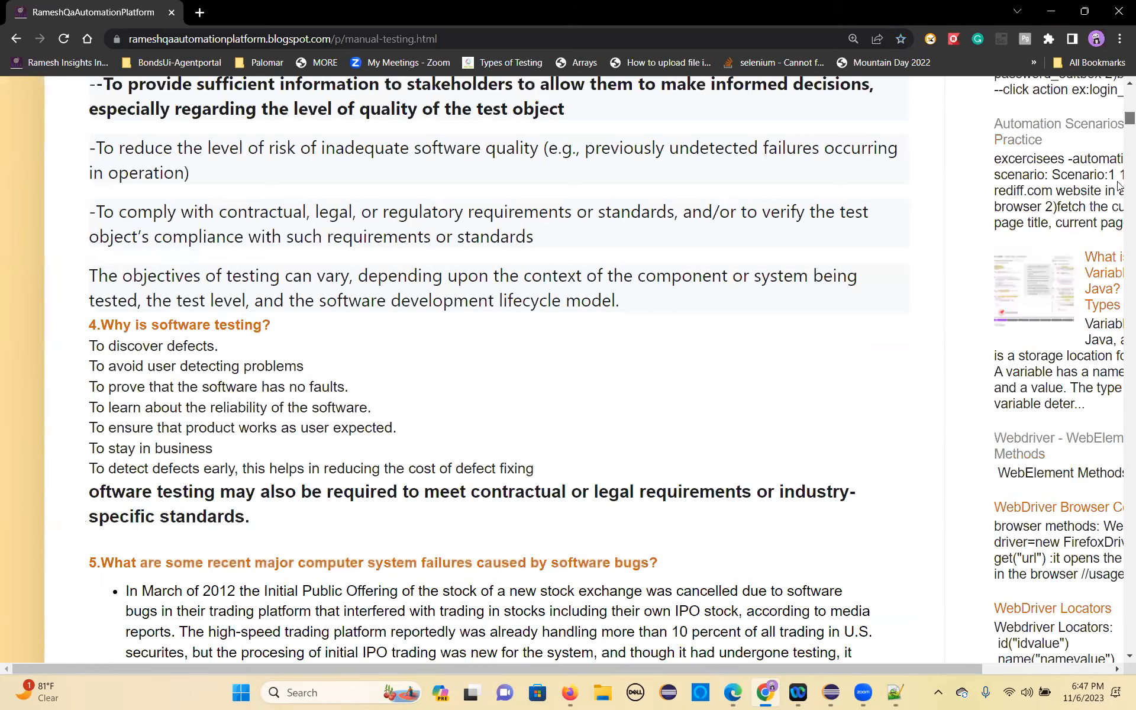
scroll(1120, 225, down, 20)
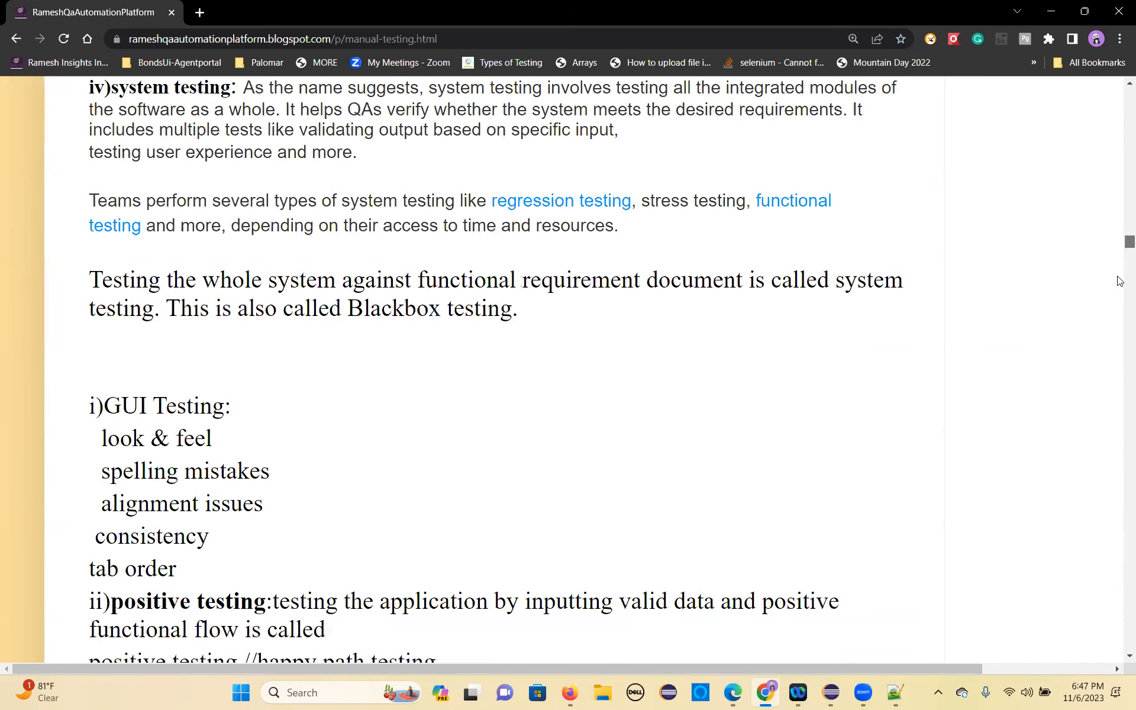
scroll(1120, 346, down, 20)
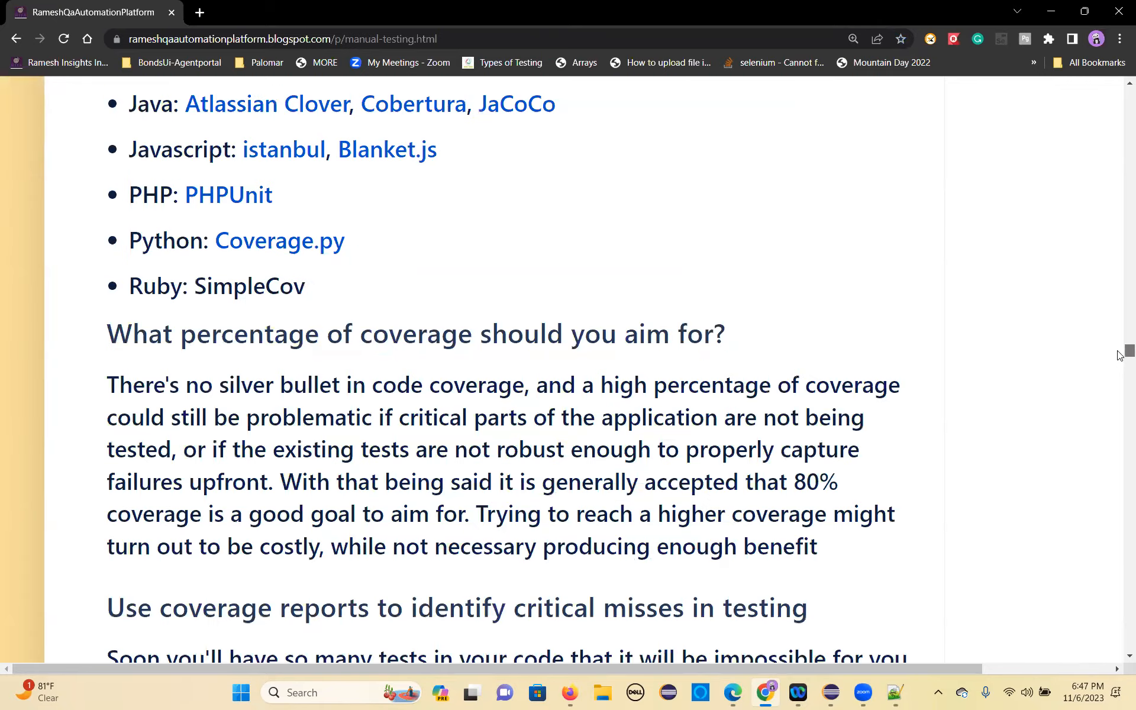
scroll(1120, 373, down, 20)
scroll(426, 330, up, 5)
scroll(425, 330, down, 20)
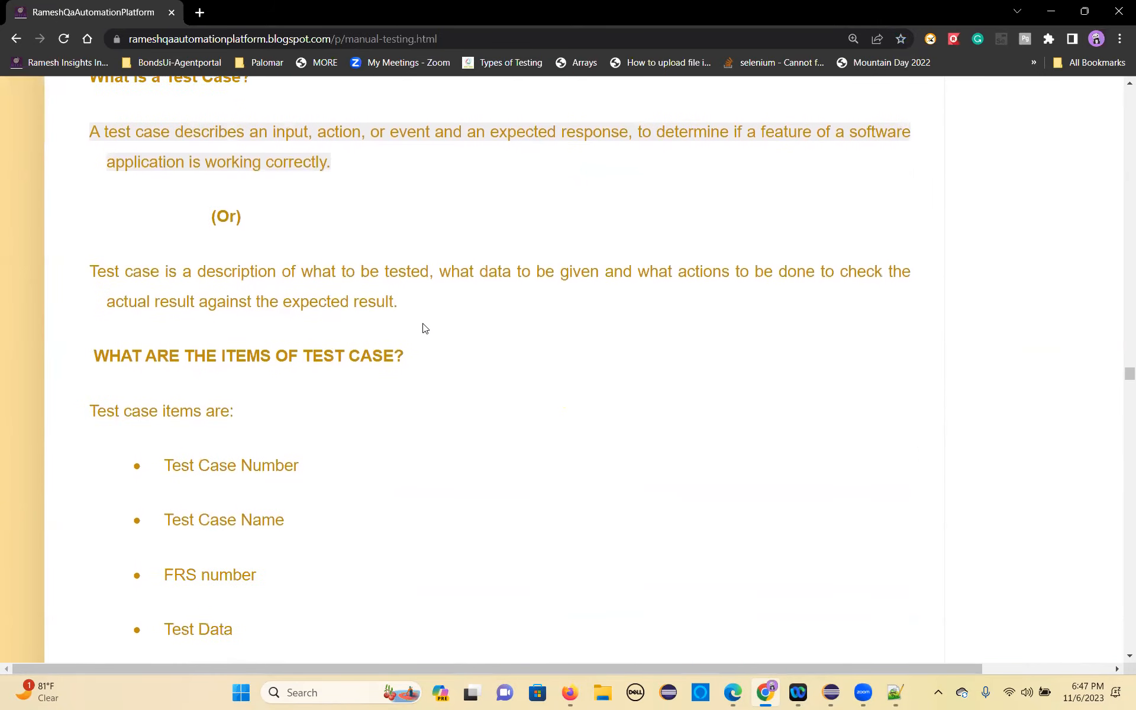
scroll(423, 329, down, 13)
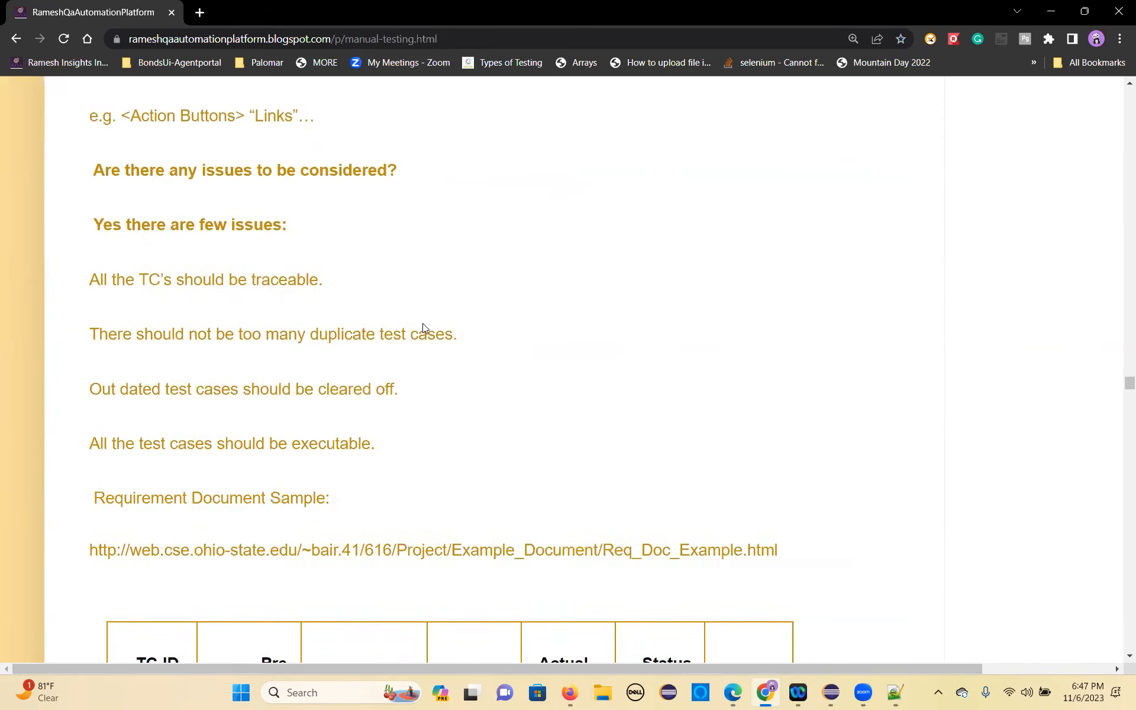
Step: Copy the Requirement Document Sample URL from the manual testing page and open it in a new browser tab
scroll(746, 281, up, 4)
drag(803, 327, 88, 329)
key(ctrl+c)
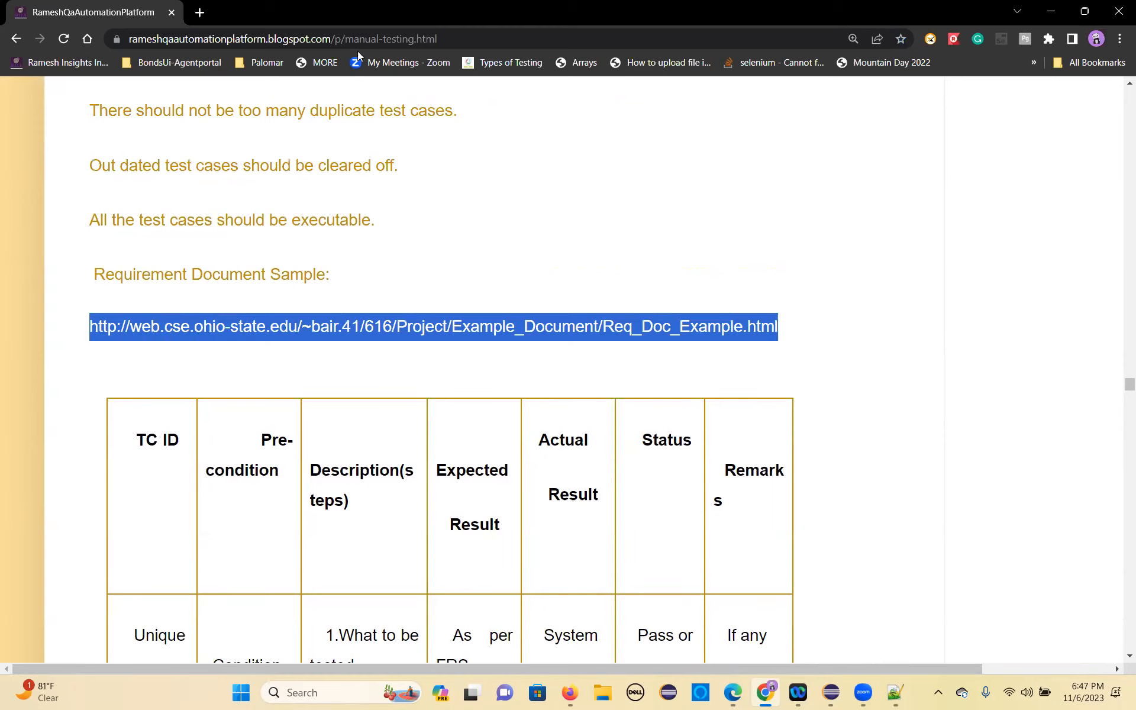
click(202, 17)
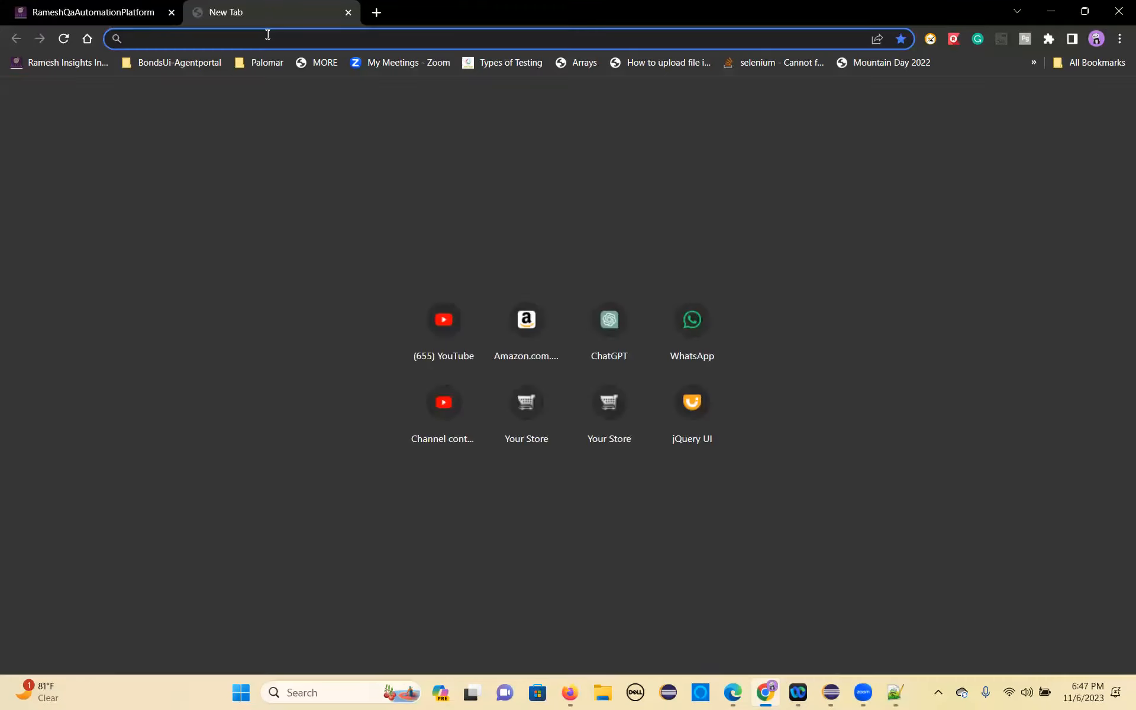
key(ctrl+v)
key(Return)
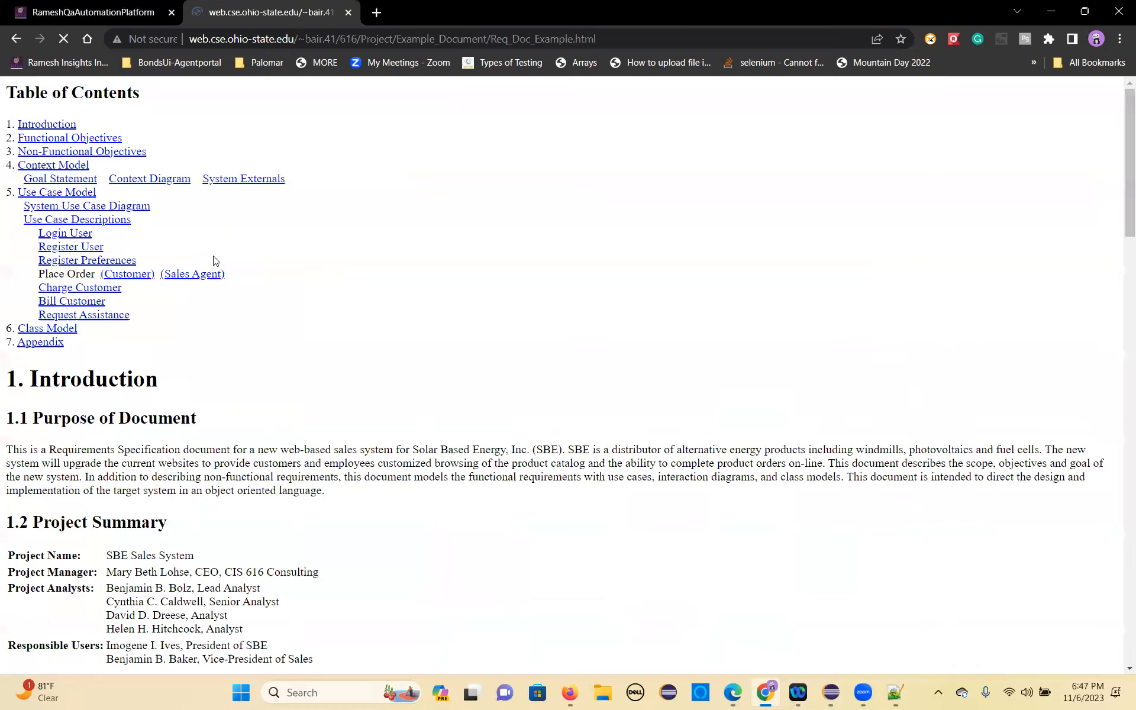
Step: Copy the Login User heading from the document's use case descriptions and create a Login User story in the Jira backlog in Firefox
scroll(360, 428, down, 6)
scroll(264, 412, down, 15)
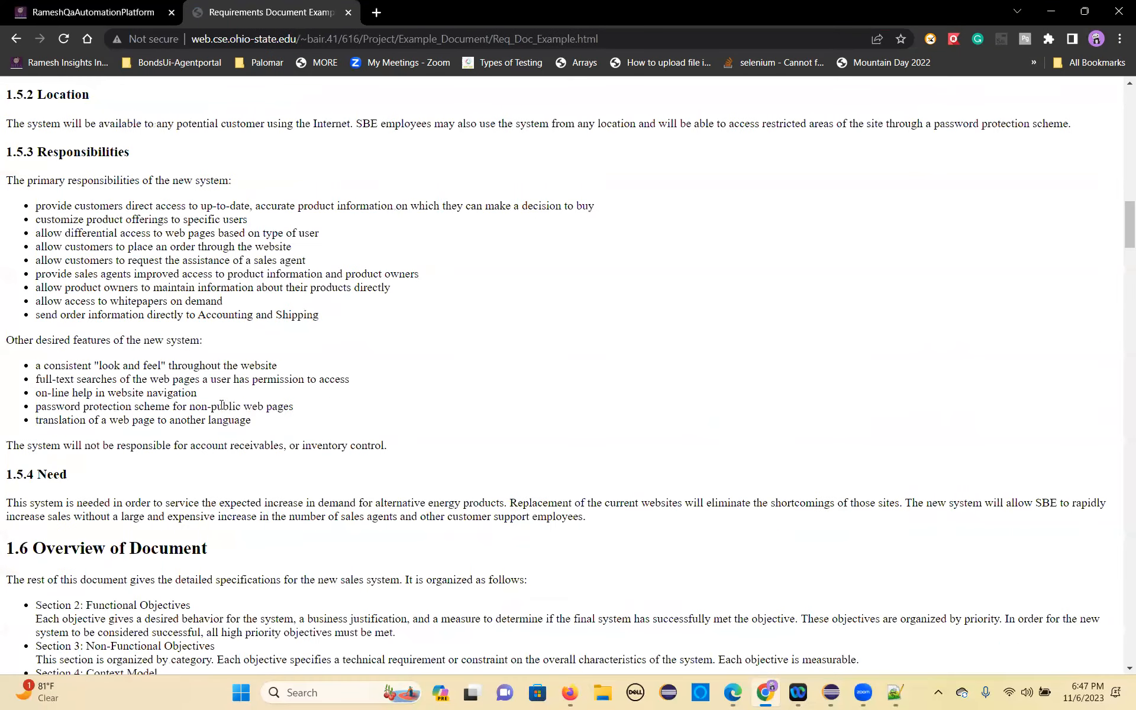
scroll(216, 397, down, 20)
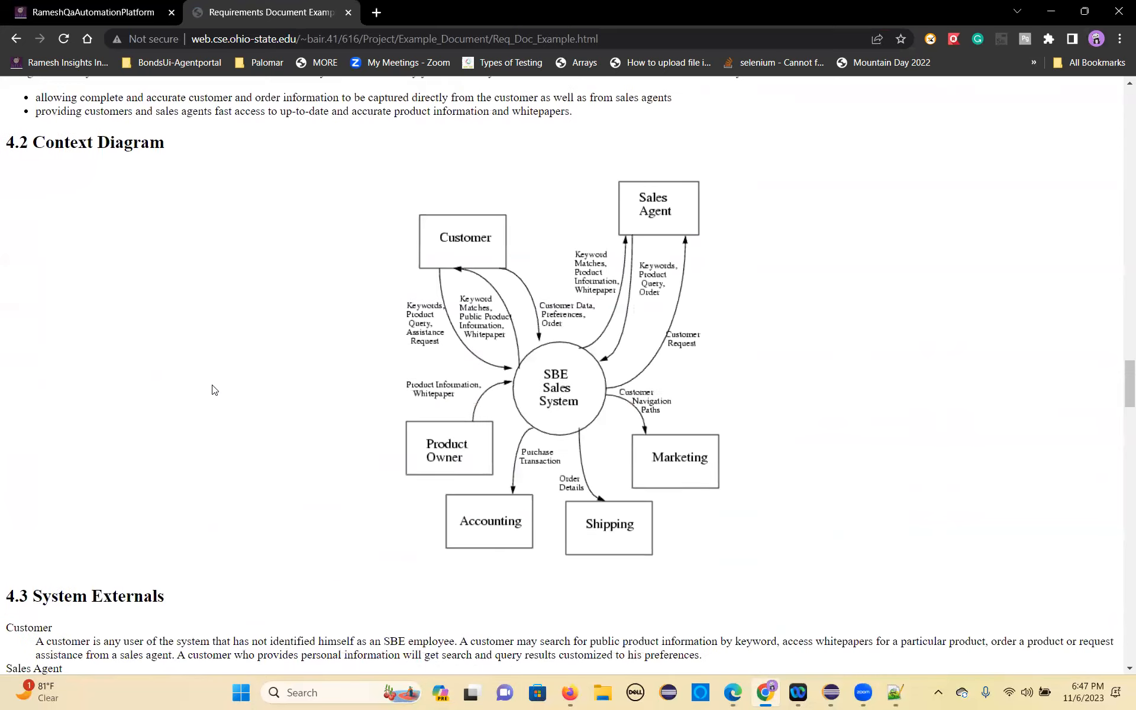
scroll(204, 382, down, 4)
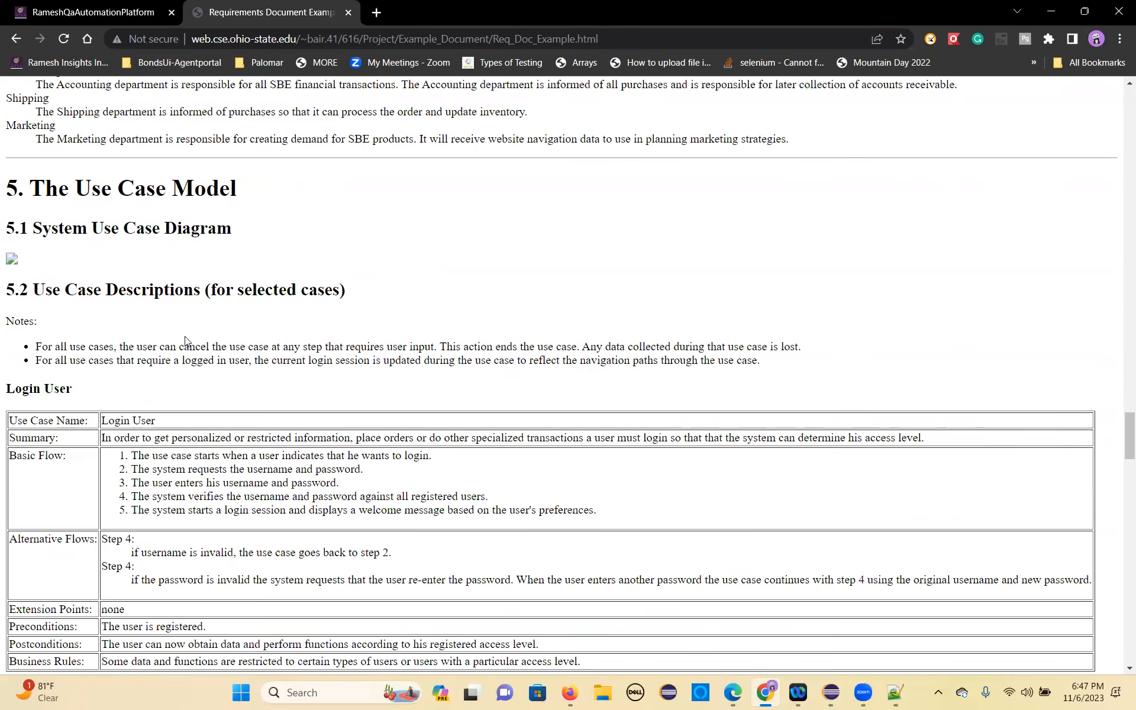
drag(75, 389, 8, 388)
key(ctrl+c)
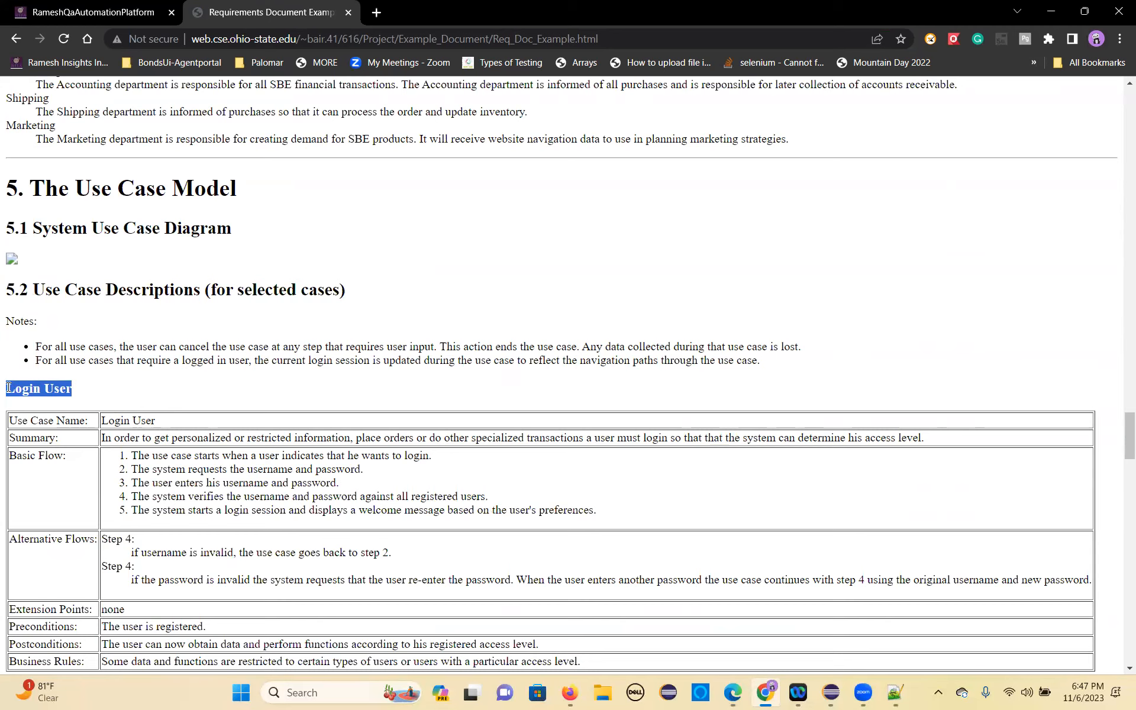
click(569, 692)
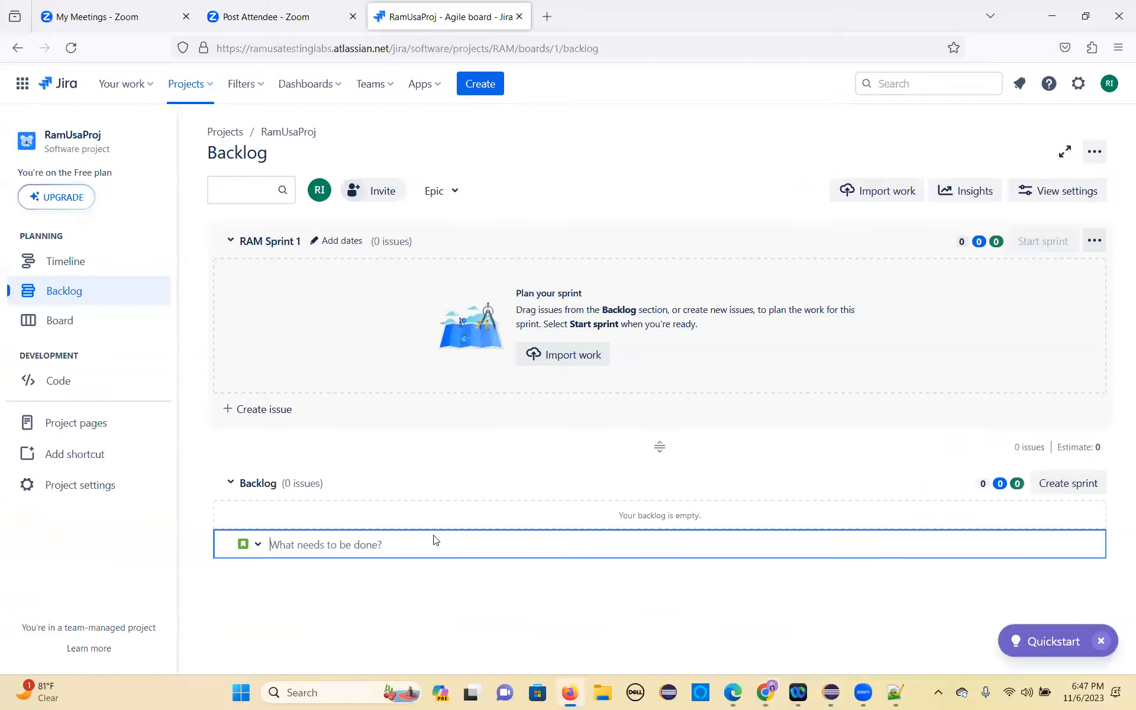
key(ctrl+v)
key(Return)
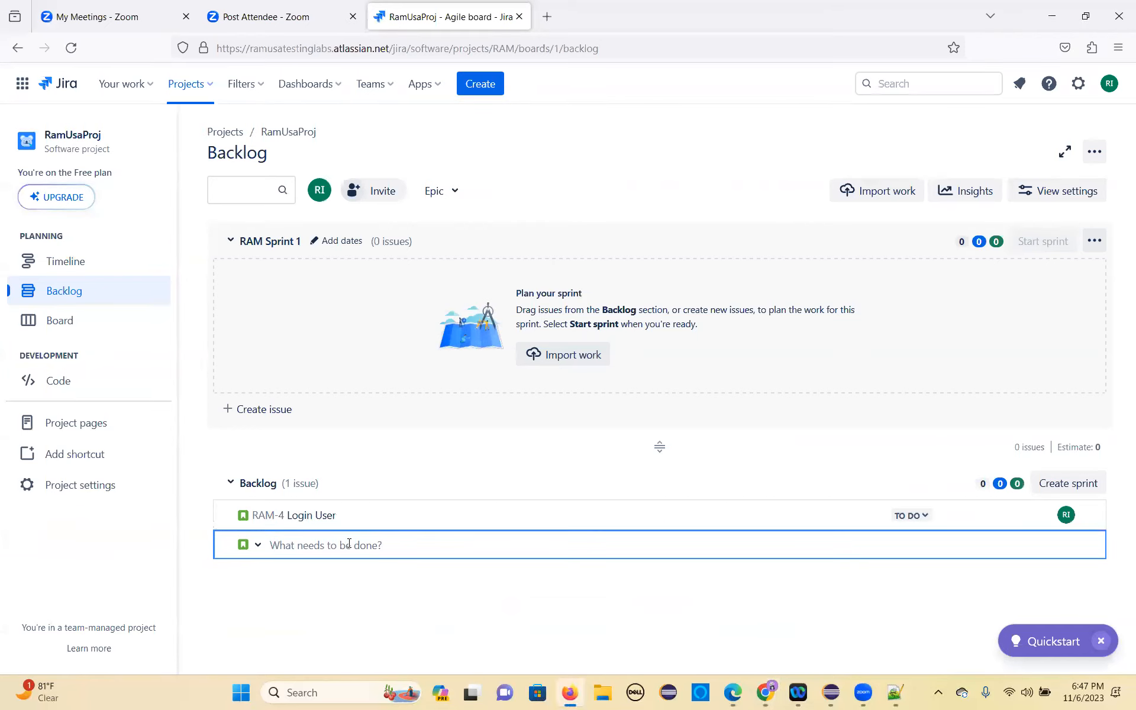
Step: Copy the Register User heading from the requirements document in Chrome and add it as a story in the Jira backlog
key(alt+Tab)
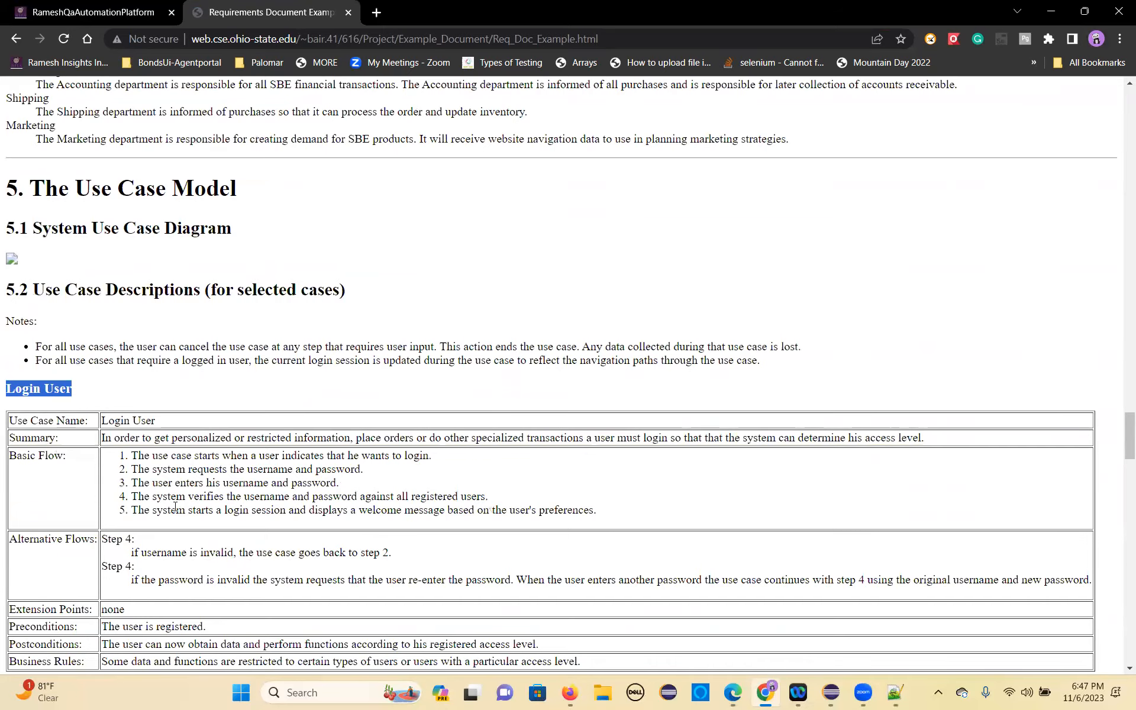
scroll(101, 371, down, 3)
drag(98, 328, 7, 315)
key(ctrl+c)
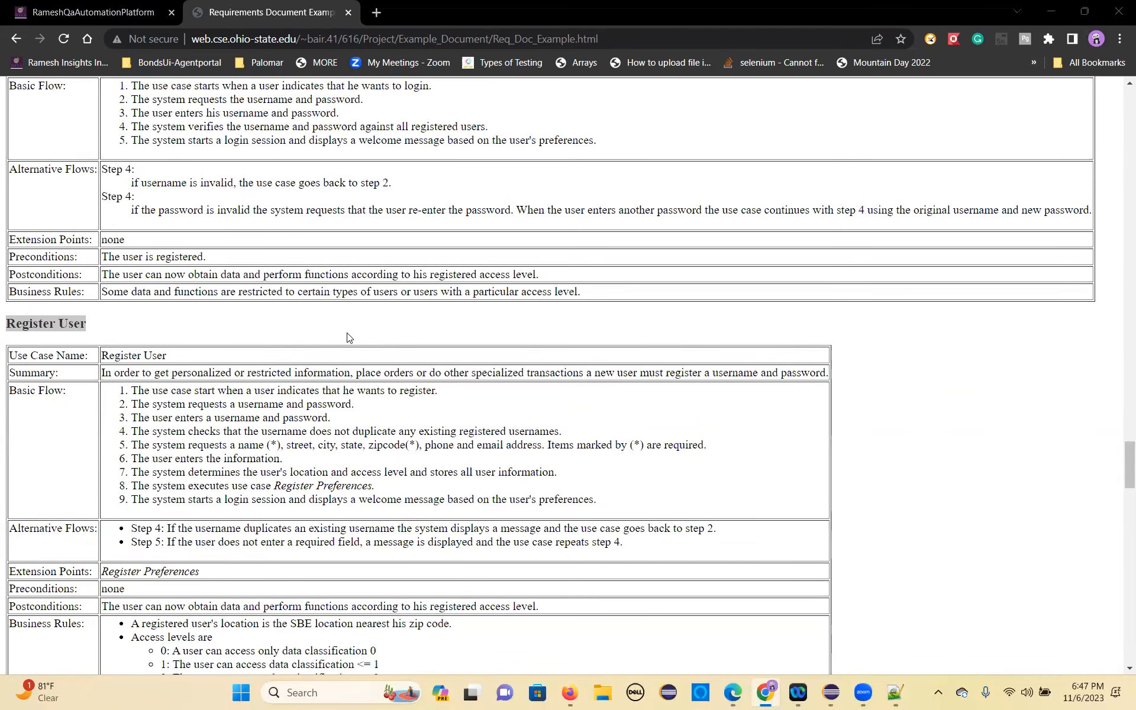
key(alt+Tab)
key(ctrl+v)
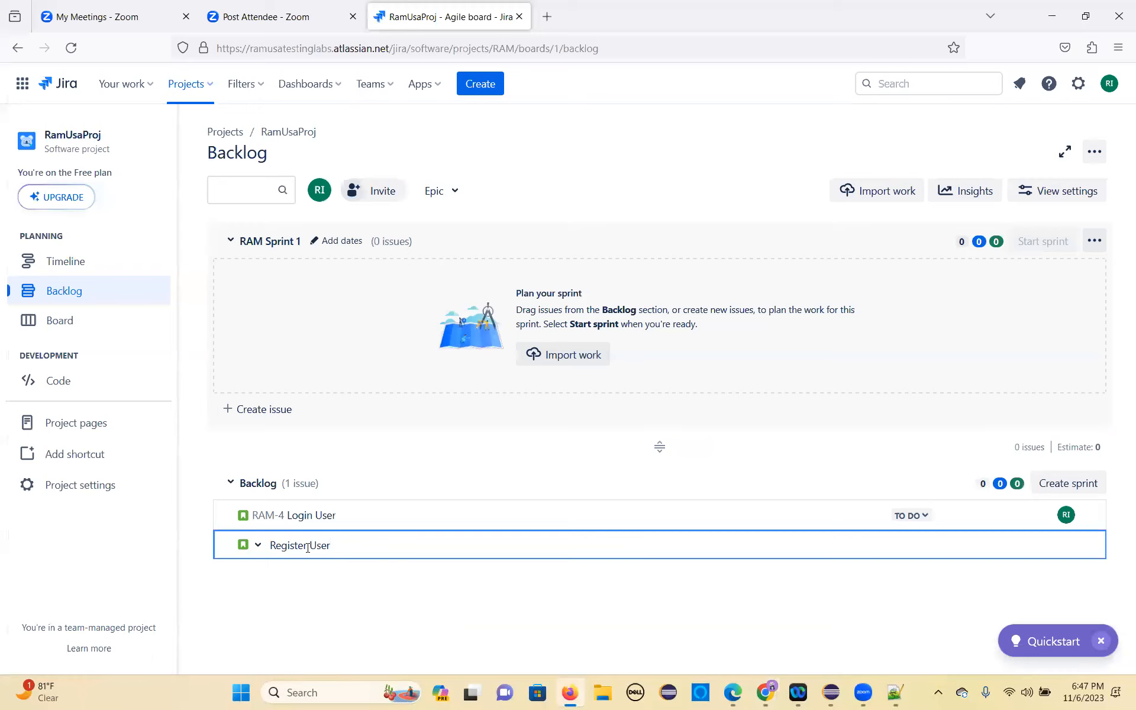
key(Return)
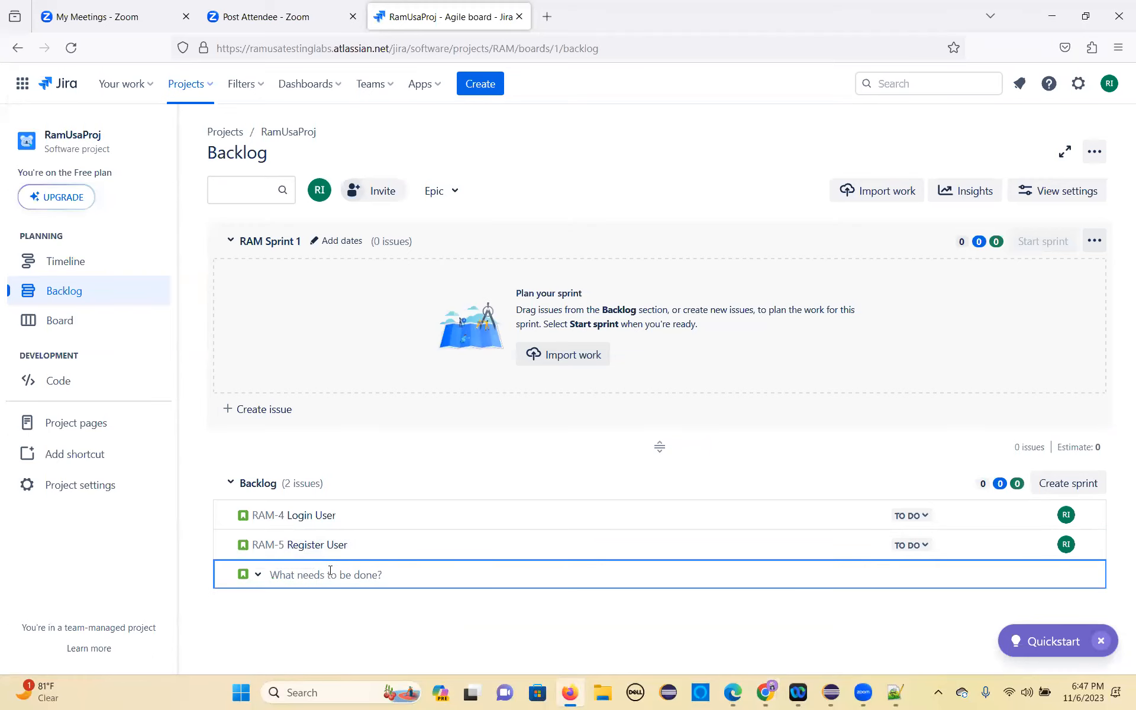
Step: Add a Register Preferences story to the Jira backlog, copying its title from the use case heading in the Chrome document
key(alt+Tab)
scroll(133, 451, down, 8)
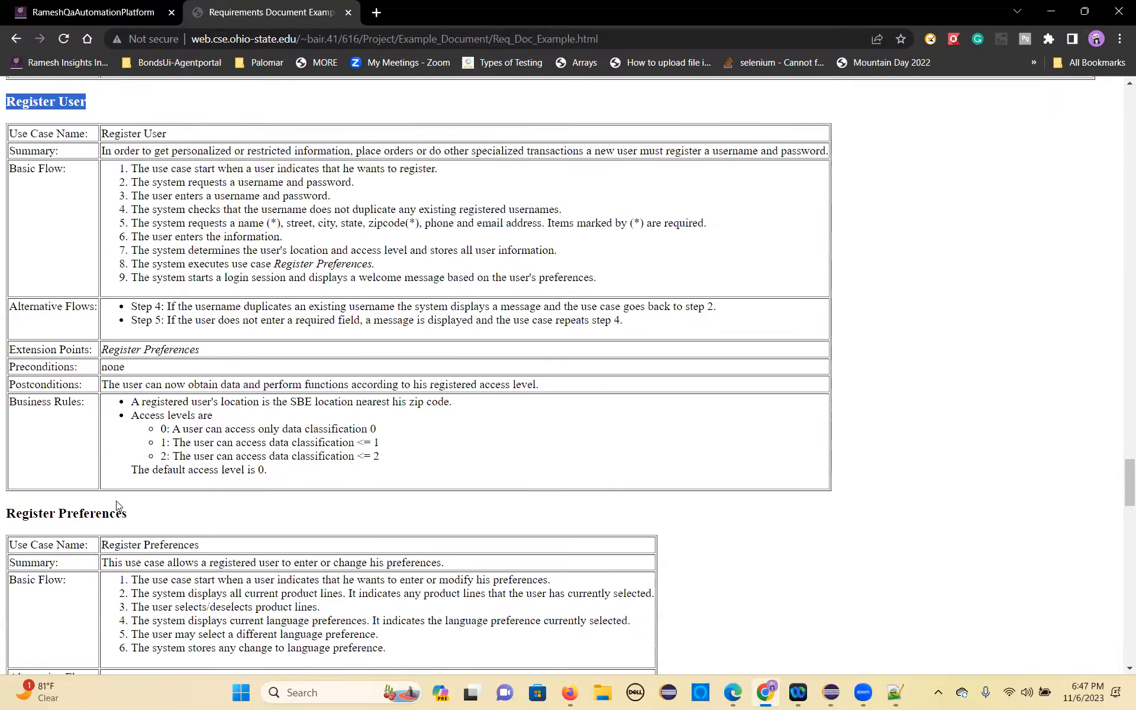
drag(134, 291, 12, 291)
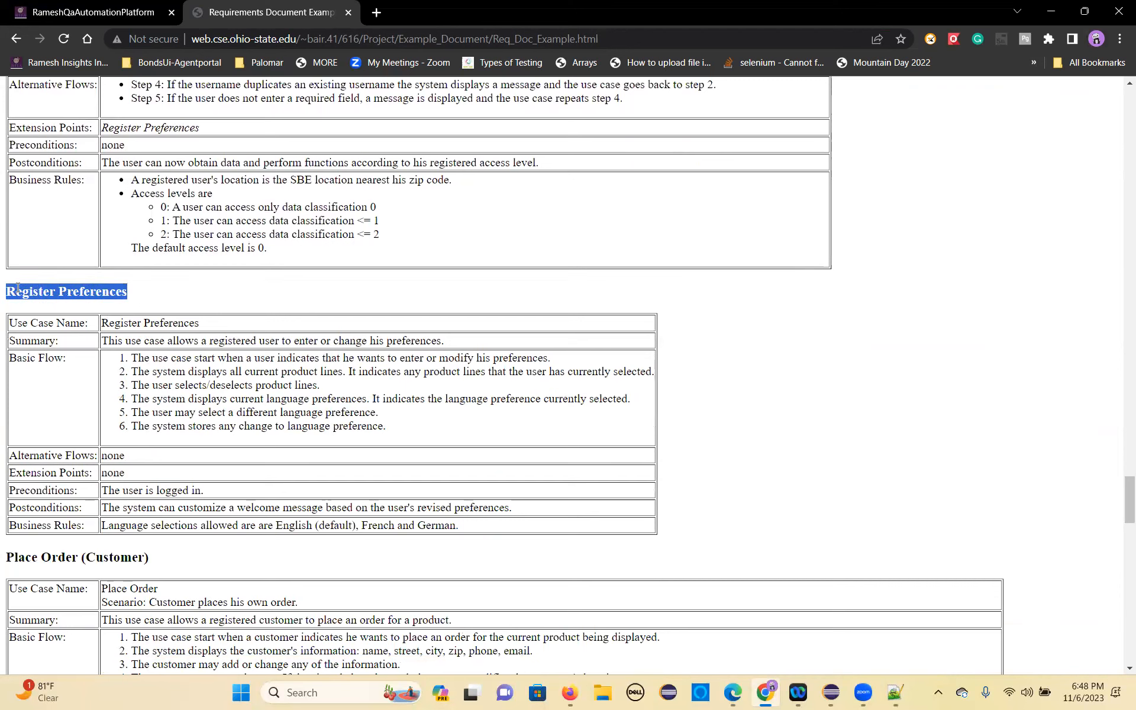
key(alt+Tab)
key(ctrl+v)
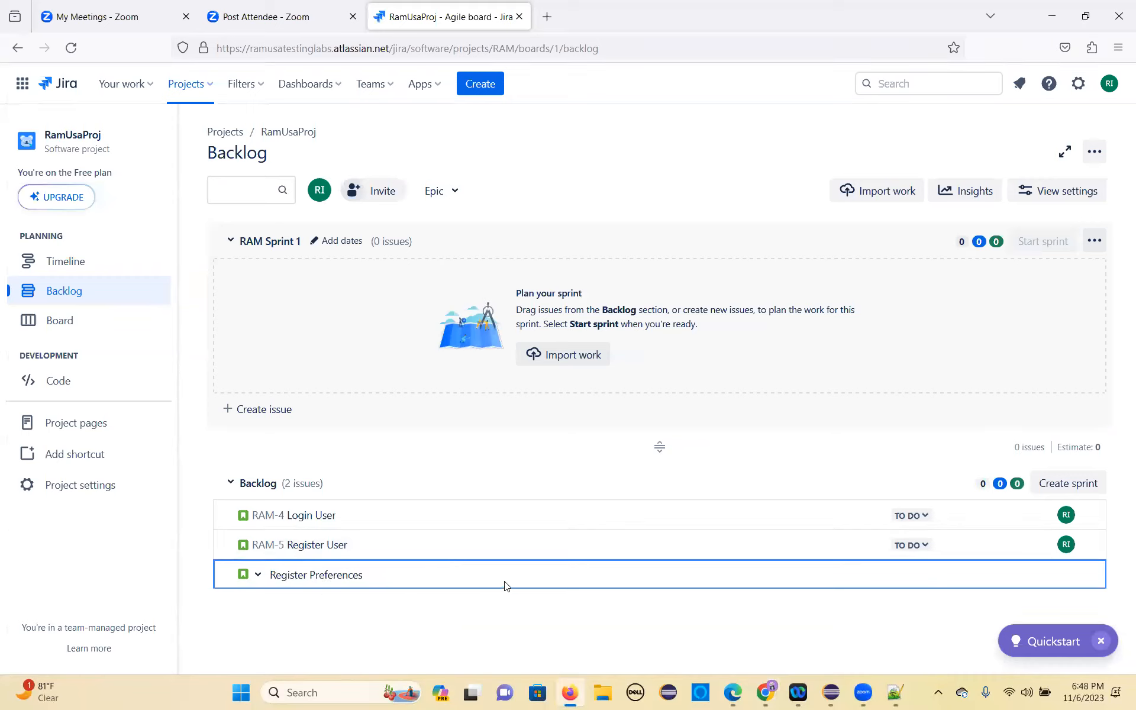
key(Return)
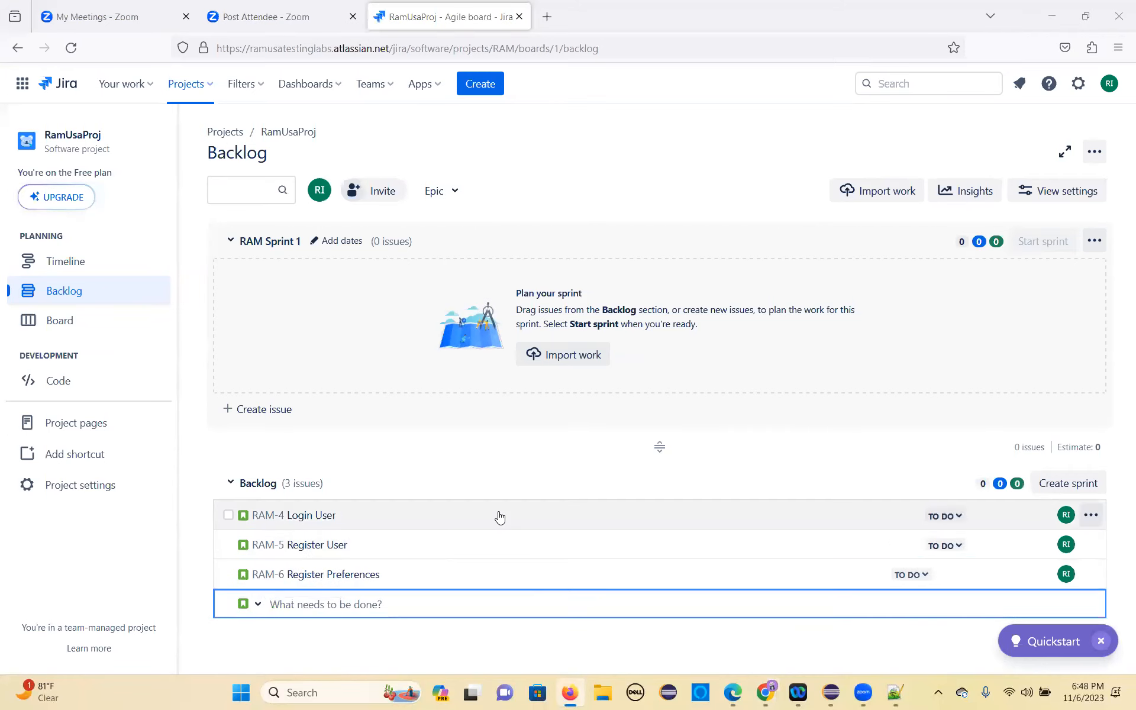
Step: Add a Place Order (Customer) story to the Jira backlog using the heading copied from the requirements document in Chrome
key(alt+Tab)
scroll(104, 403, down, 4)
drag(149, 410, 11, 408)
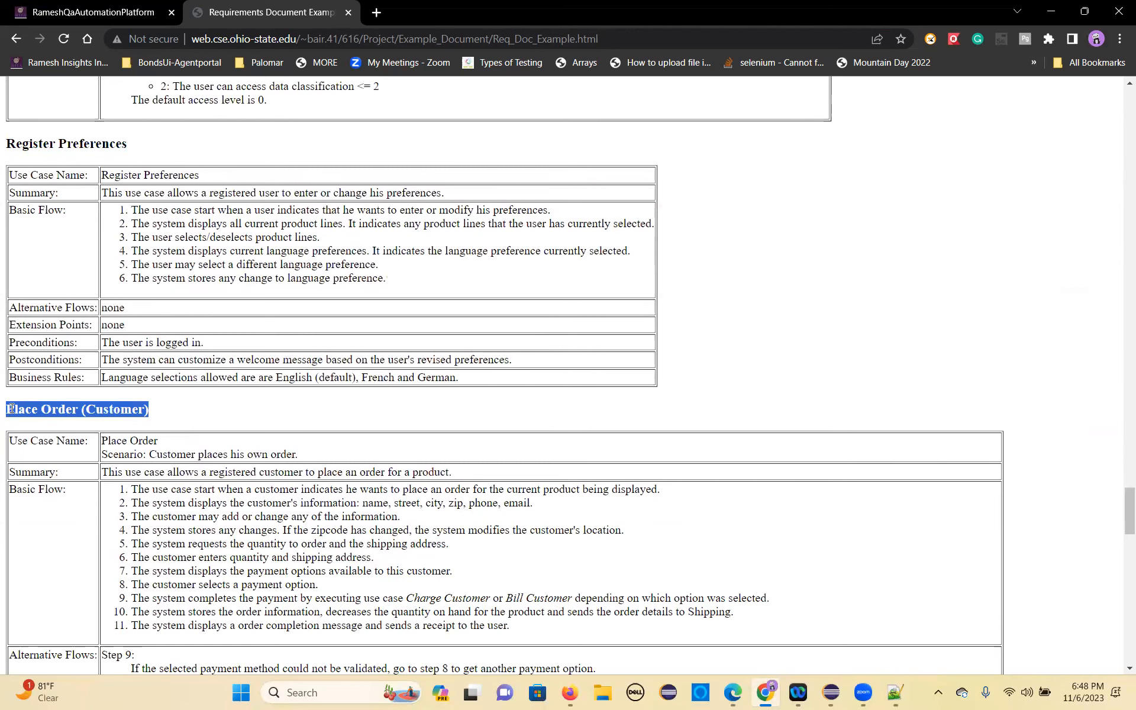
click(234, 406)
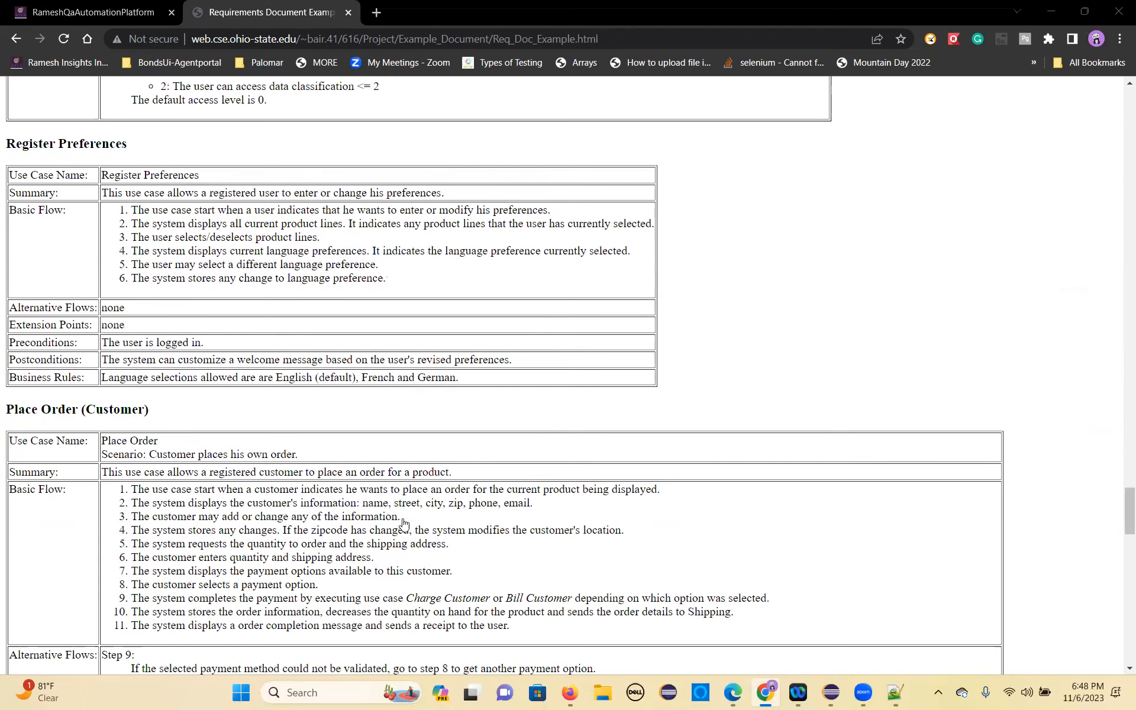
key(alt+Tab)
key(ctrl+v)
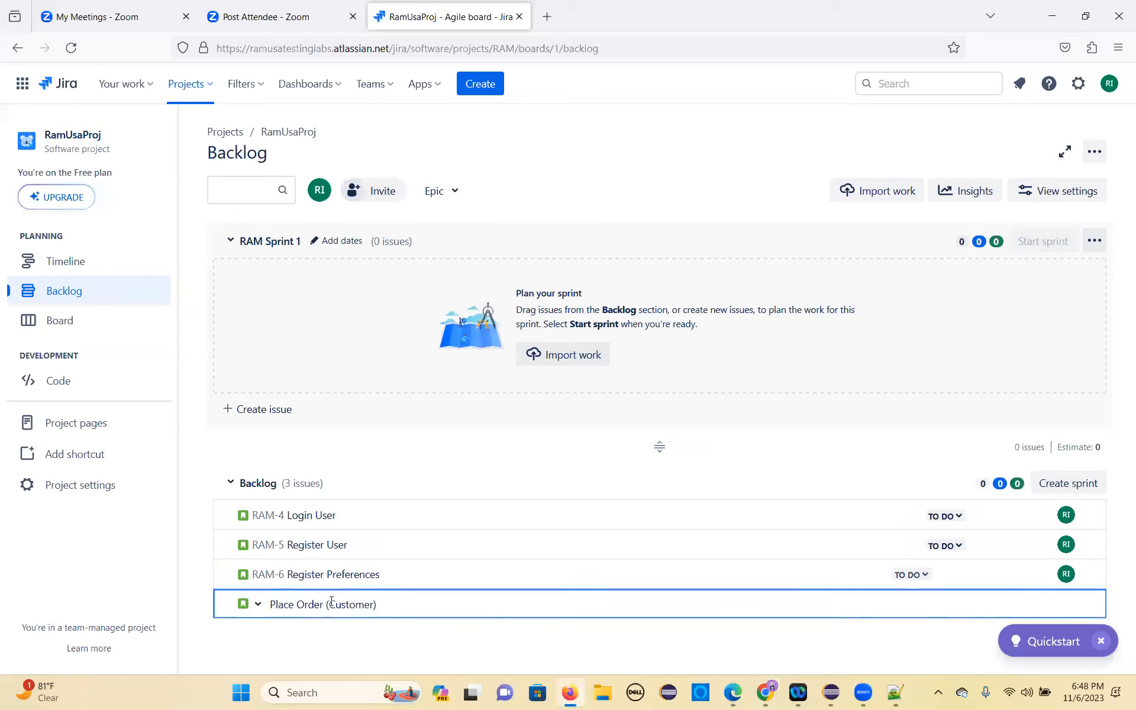
key(Return)
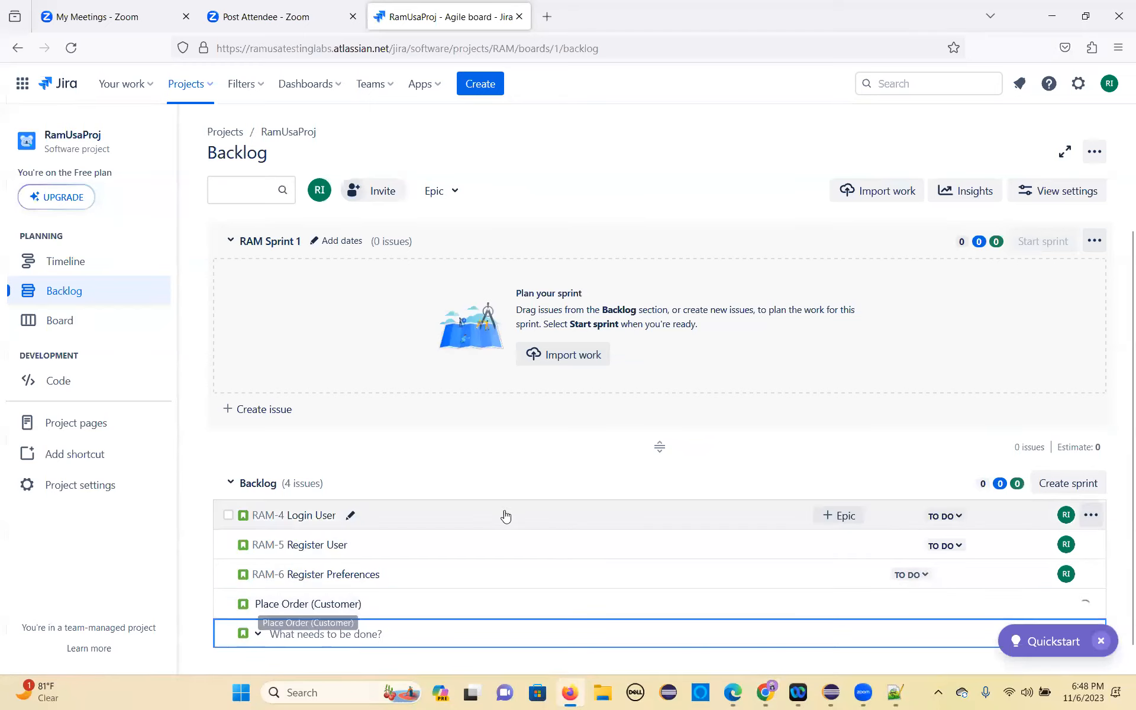
Step: Copy the Place Order (Sales Agent) heading from the Chrome document and create a backlog story with that title in Jira
key(alt+Tab)
scroll(140, 361, down, 8)
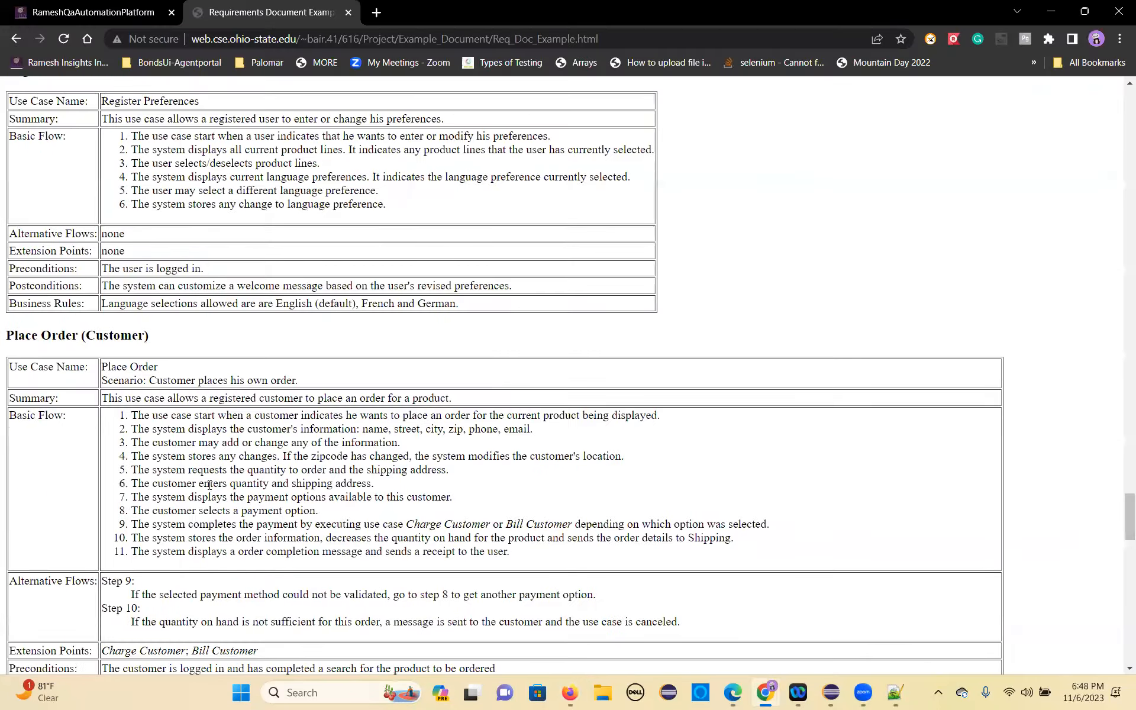
drag(167, 367, 8, 367)
key(ctrl+c)
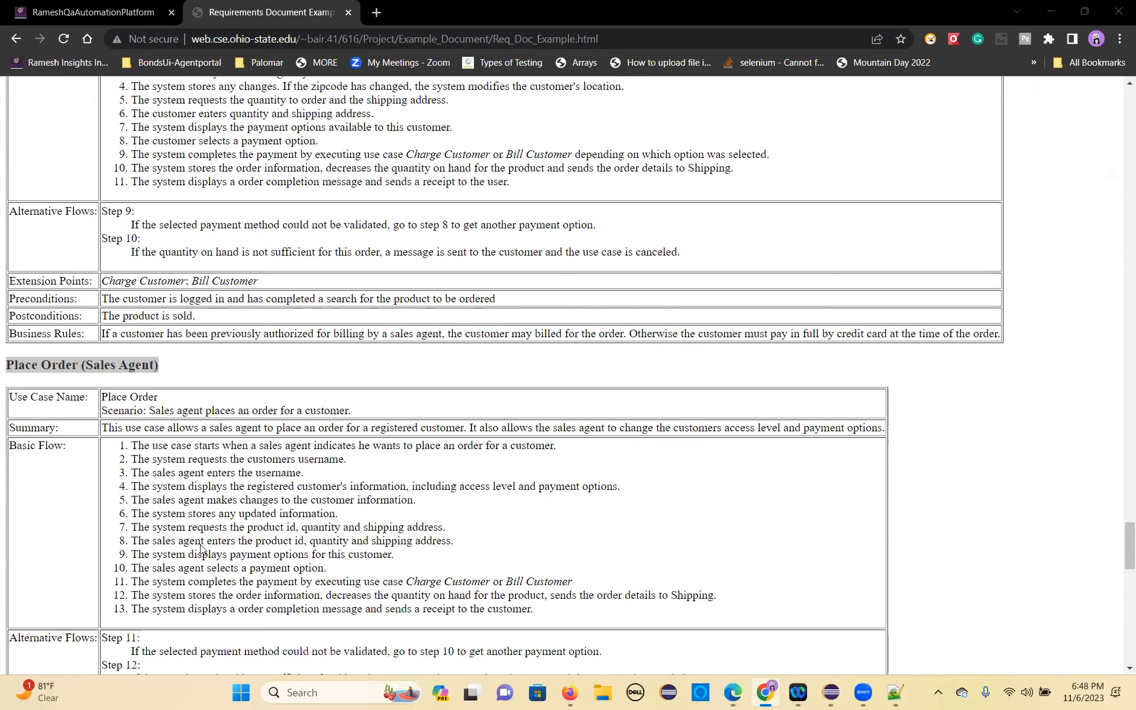
key(alt+Tab)
key(ctrl+v)
key(Return)
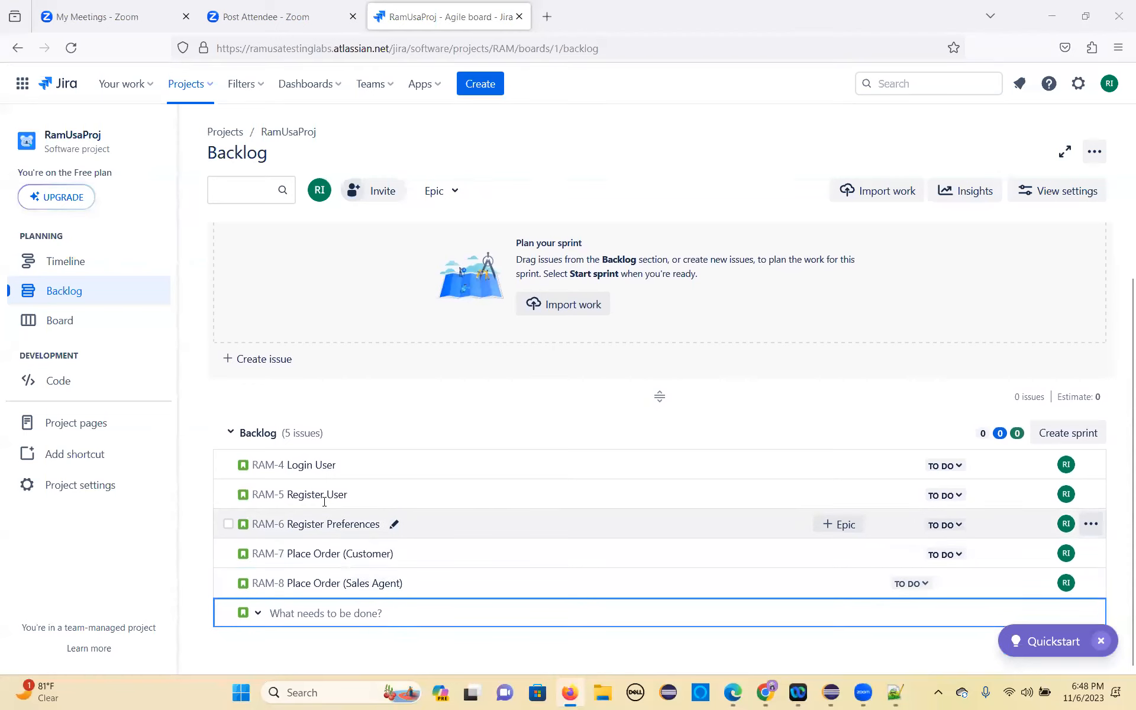
Step: Copy the Charge Customer heading from the requirements document in Chrome and create the matching story in the Jira backlog
key(alt+Tab)
scroll(116, 415, down, 6)
drag(118, 424, 7, 424)
key(ctrl+c)
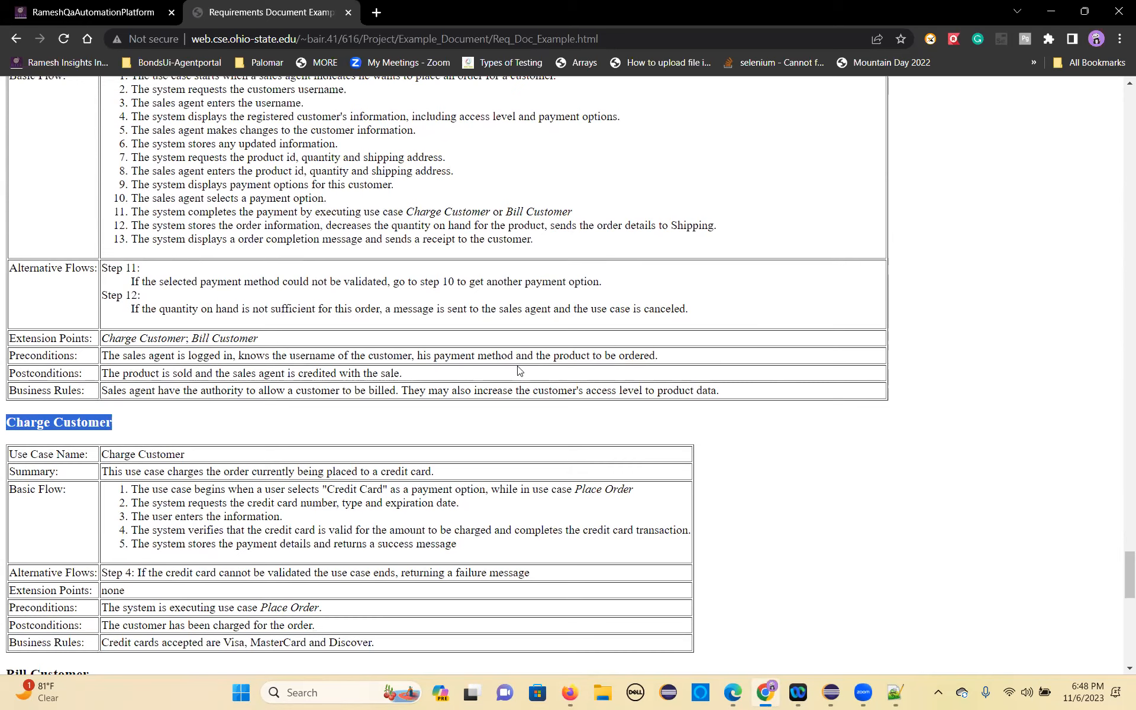
key(alt+Tab)
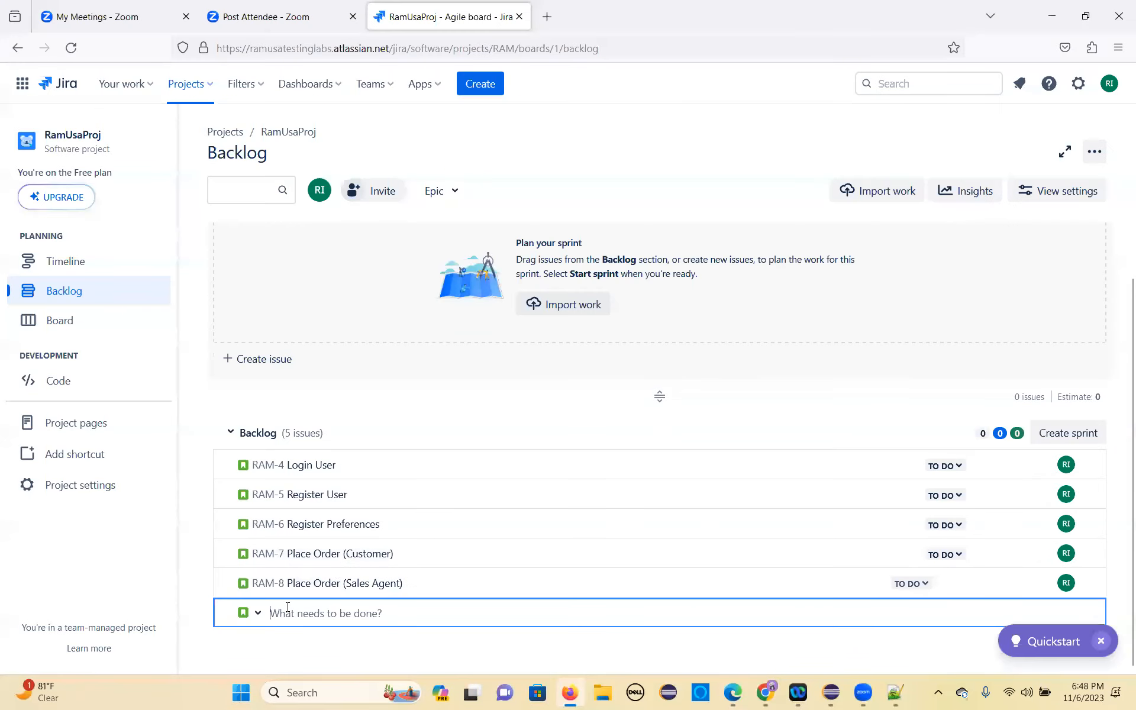
key(ctrl+v)
key(Return)
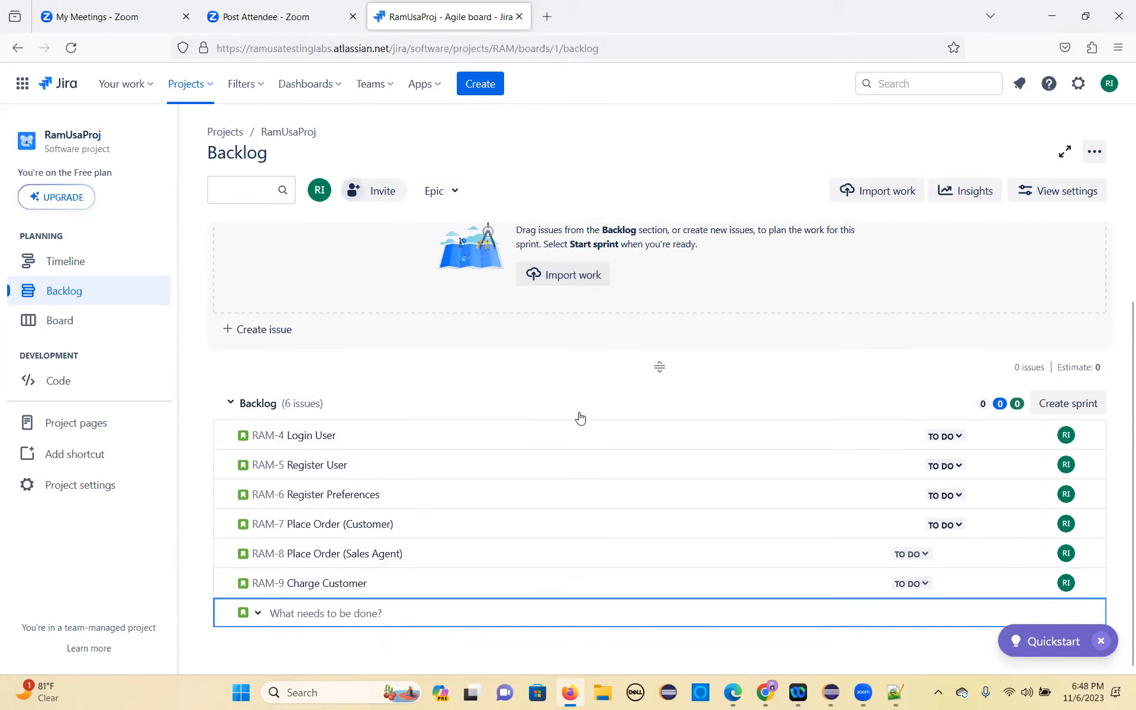
Step: Add a Bill Customer story to the Jira backlog, taking the title from the use case heading in the Chrome document
key(alt+Tab)
scroll(320, 494, down, 8)
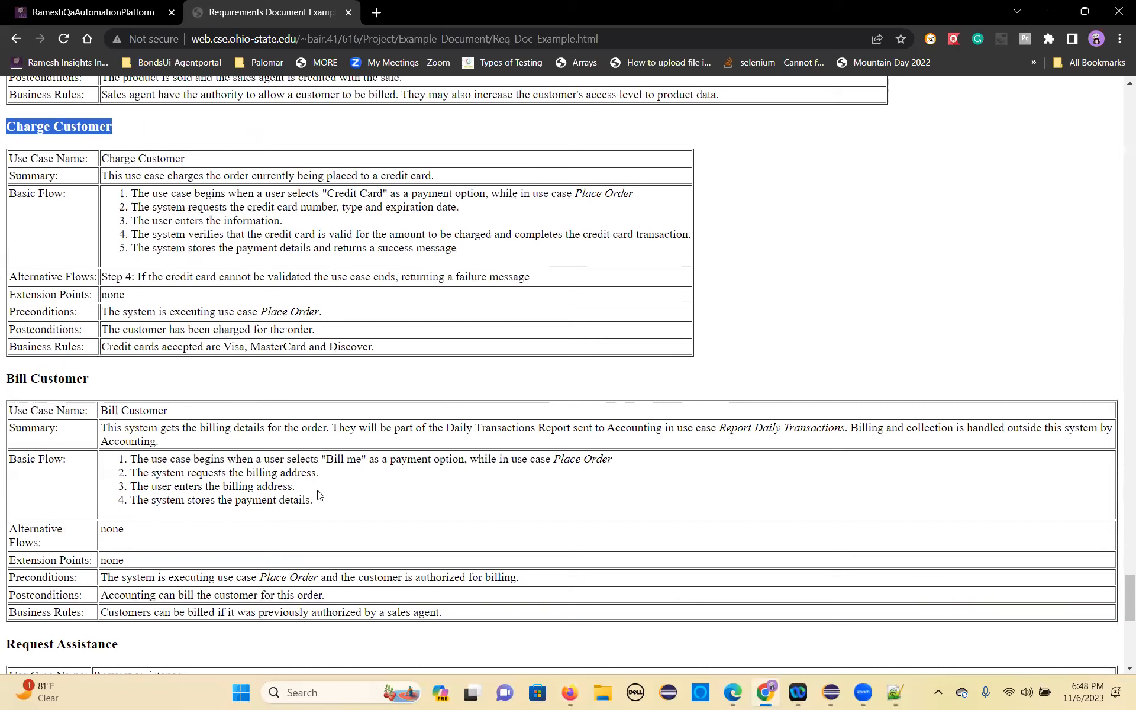
drag(101, 382, 8, 381)
key(ctrl+c)
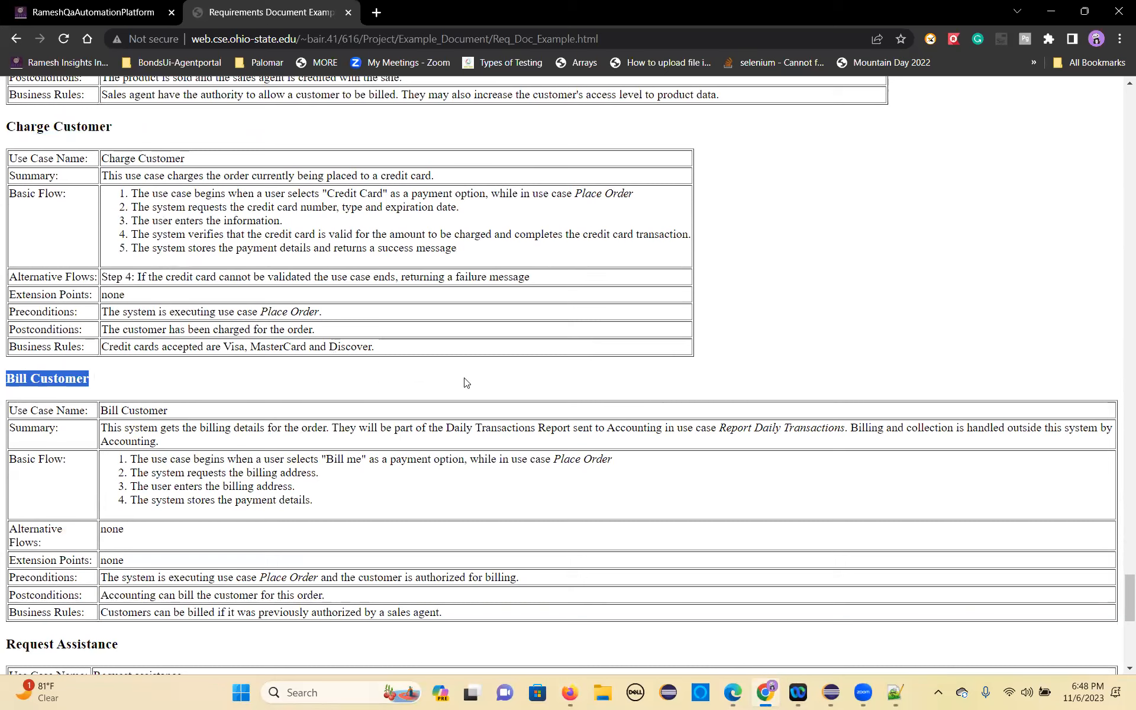
key(alt+Tab)
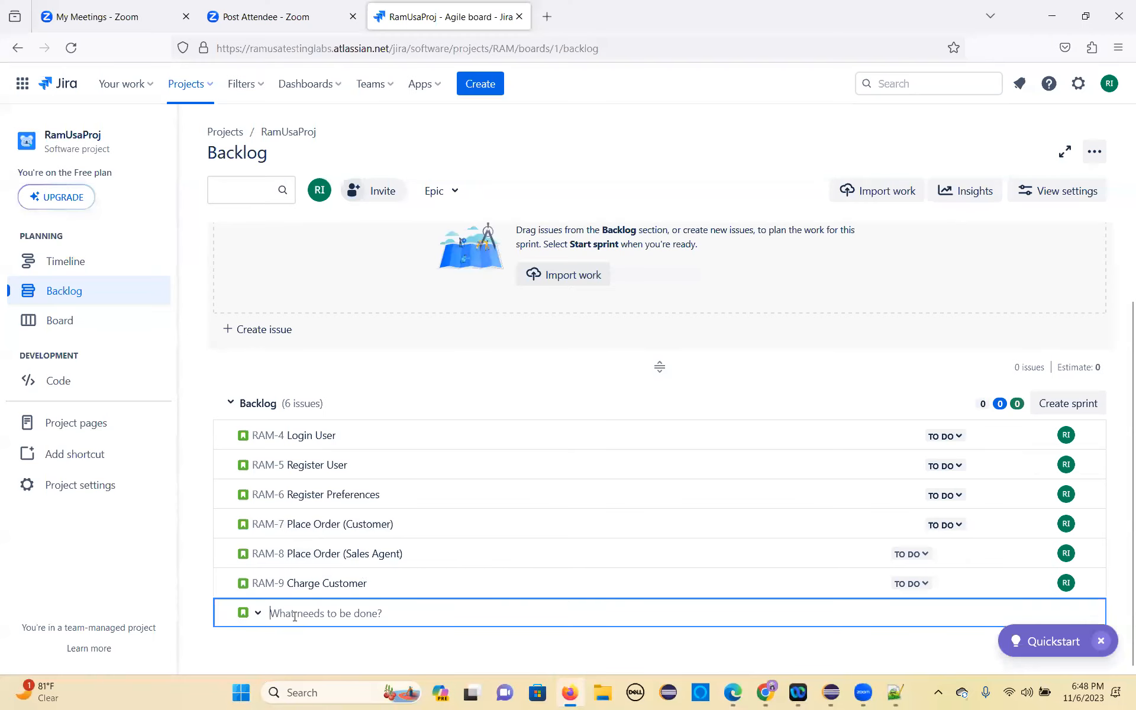
key(ctrl+v)
key(Return)
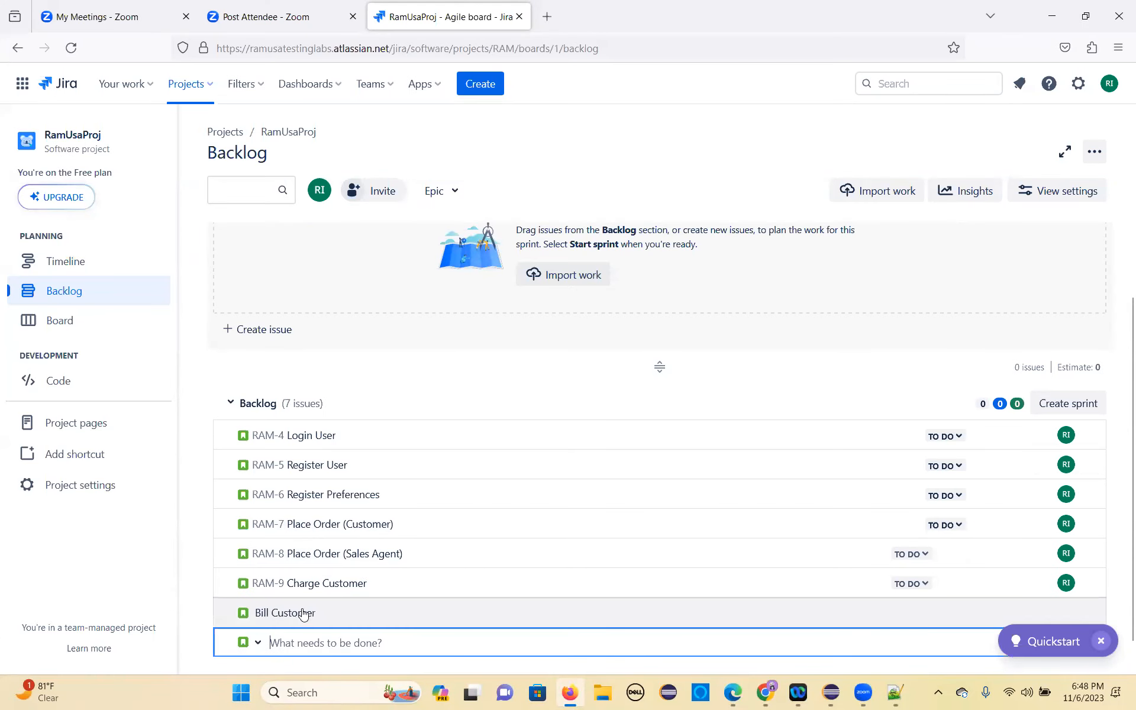
Step: Copy the Request Assistance heading from the requirements document in Chrome and add it as a story in the Jira backlog
key(alt+Tab)
scroll(405, 455, down, 5)
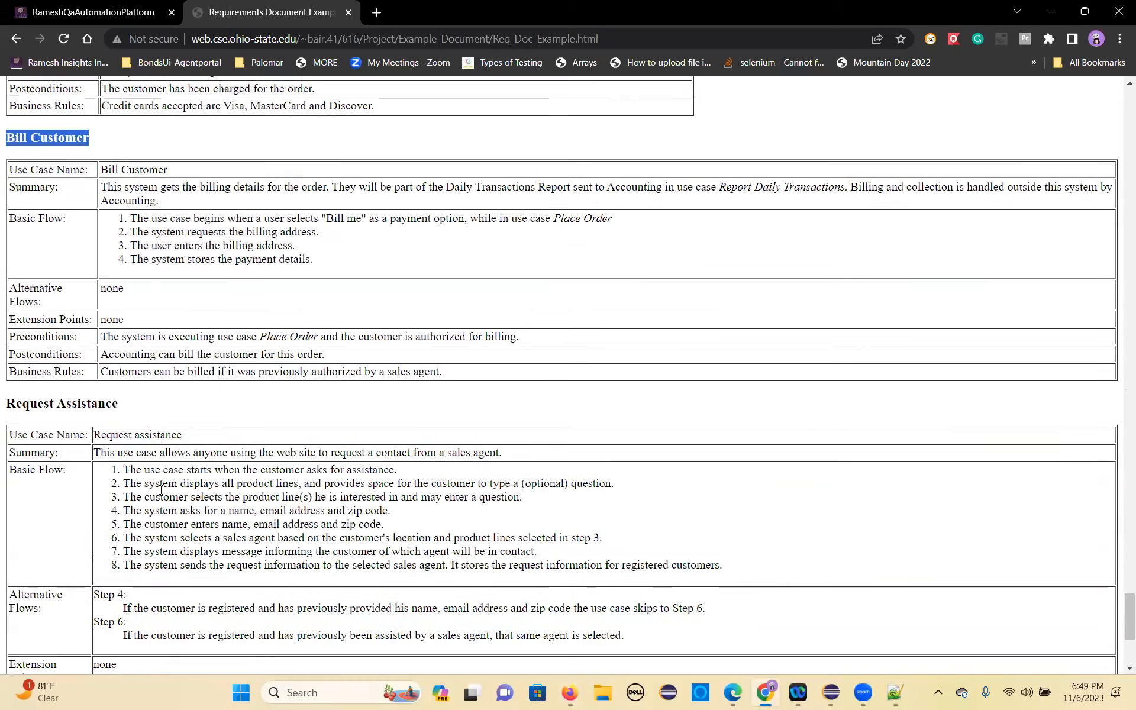
click(109, 346)
drag(109, 345, 11, 354)
key(ctrl+c)
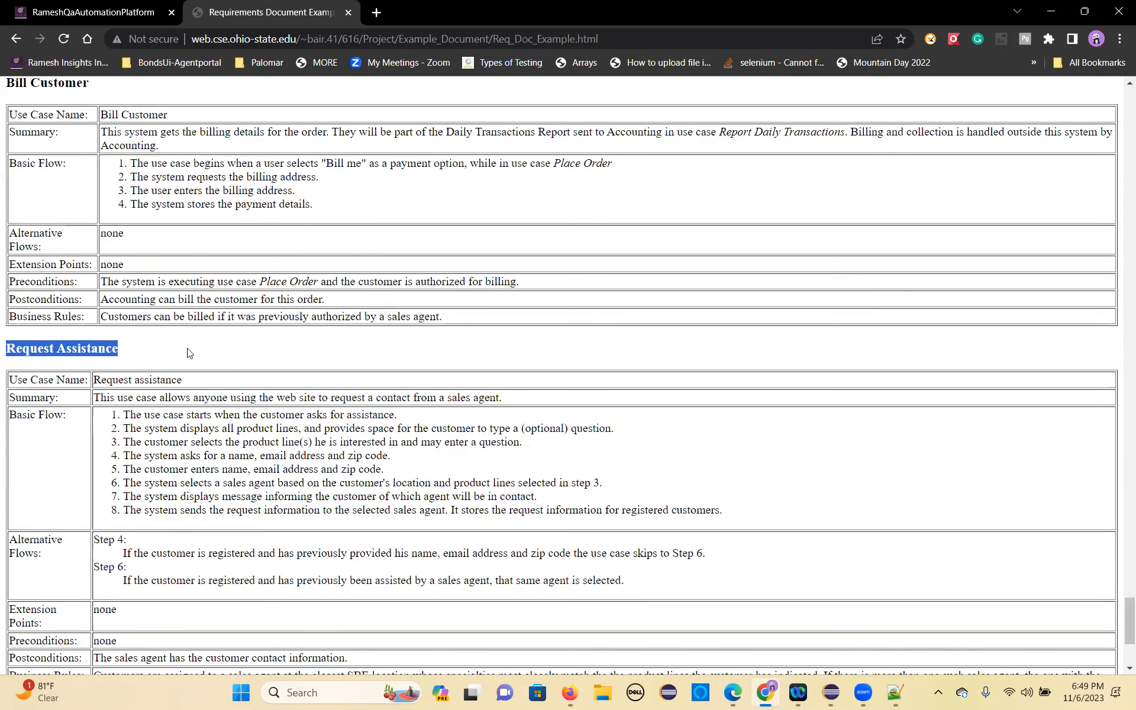
key(alt+Tab)
key(ctrl+v)
key(Return)
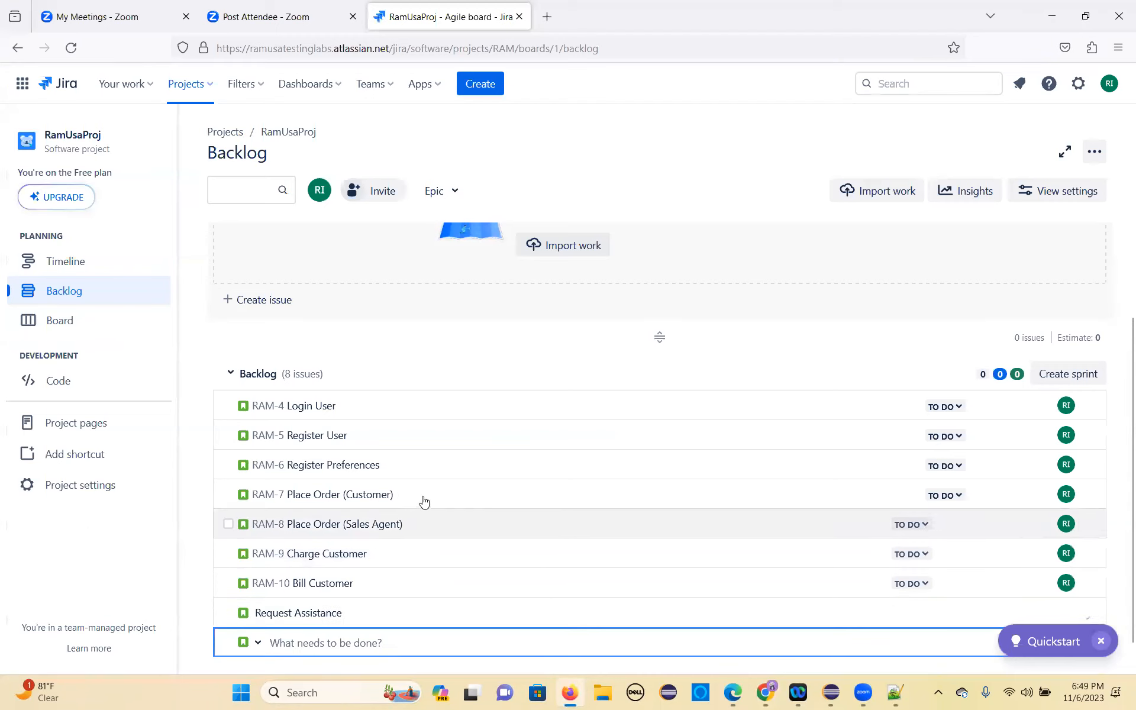
Step: Check the requirements document in Chrome for use cases beyond Request Assistance, and return to the Jira backlog
key(alt+Tab)
scroll(280, 490, down, 4)
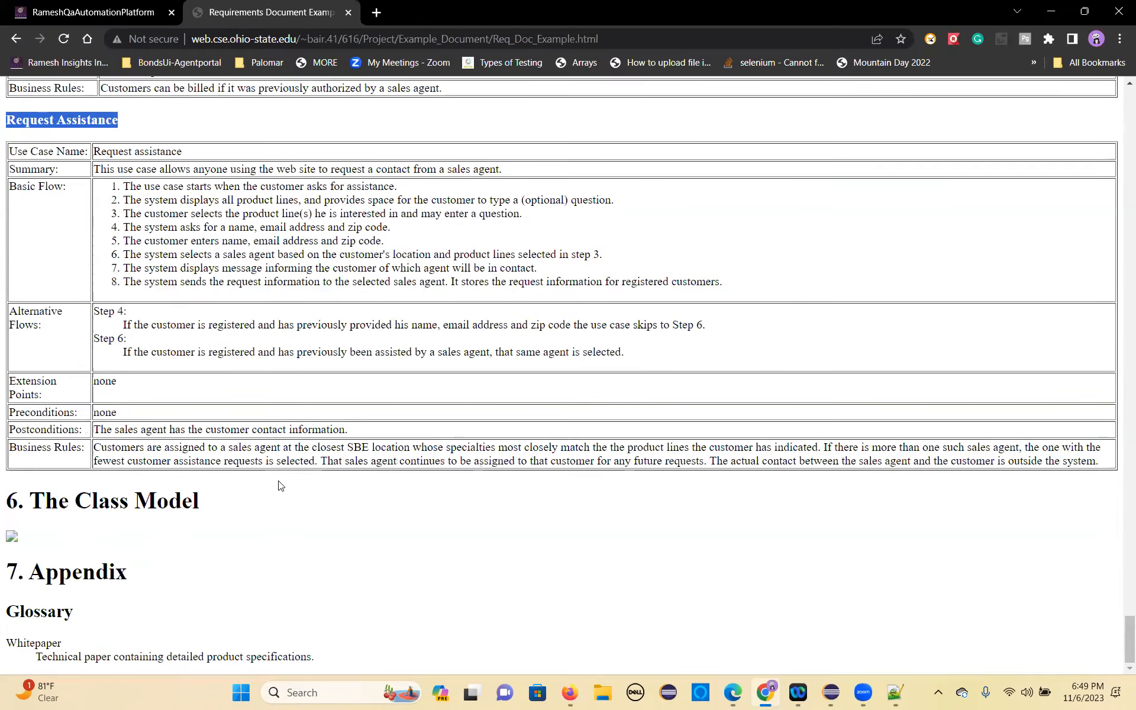
scroll(285, 442, up, 4)
scroll(284, 441, up, 20)
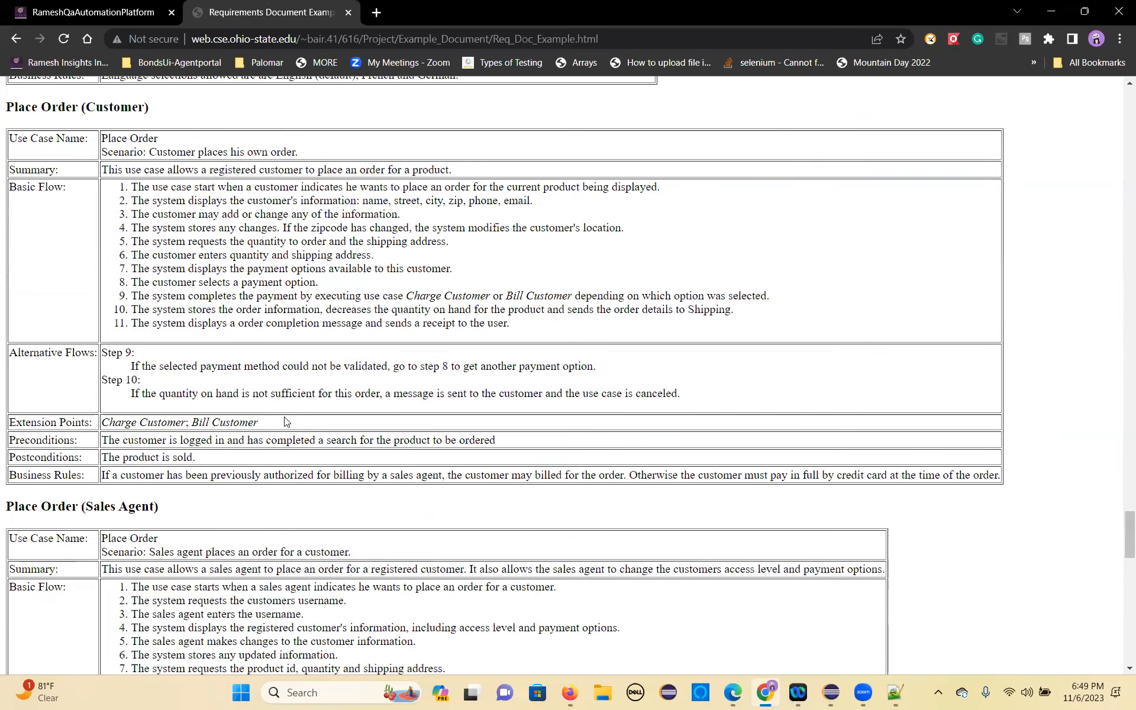
scroll(279, 359, up, 15)
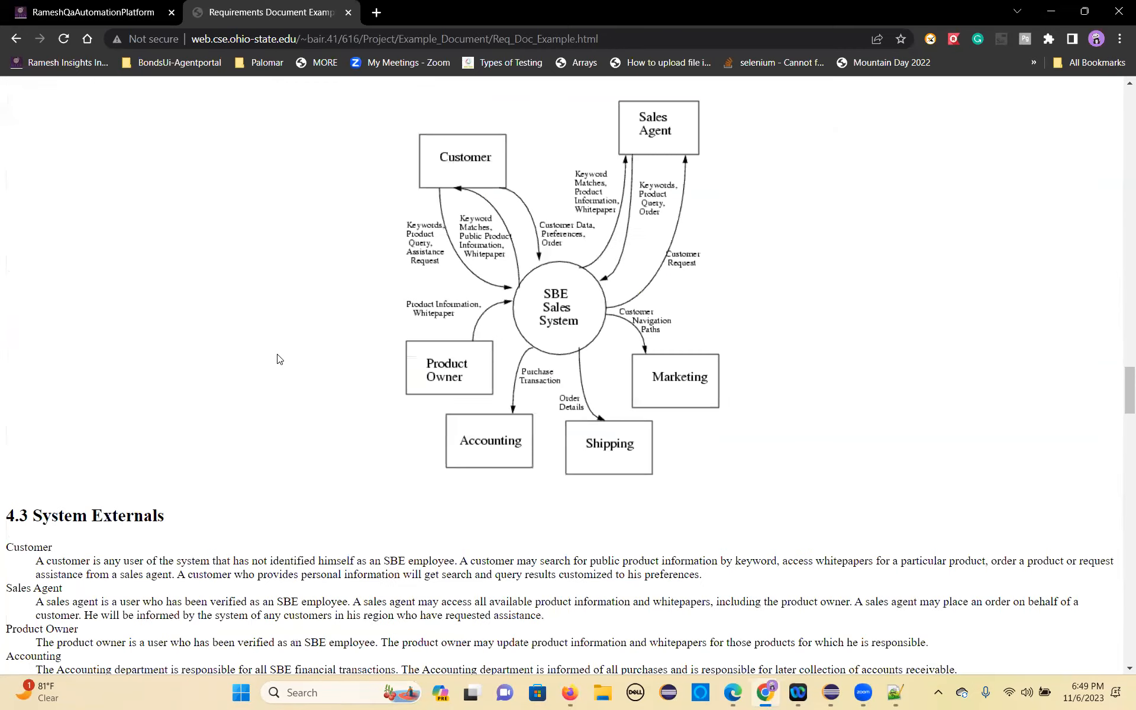
key(alt+Tab)
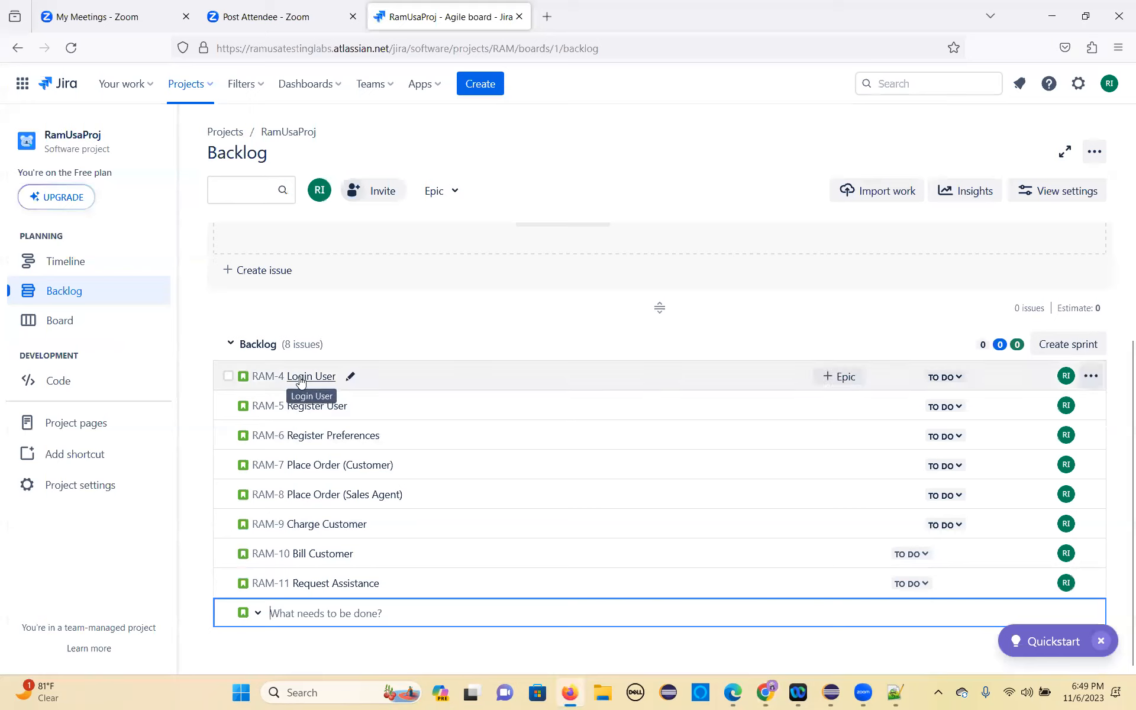
Step: Set the parent of the Login User story (RAM-4) to the RAM-2 SBE Feature epic
right_click(300, 382)
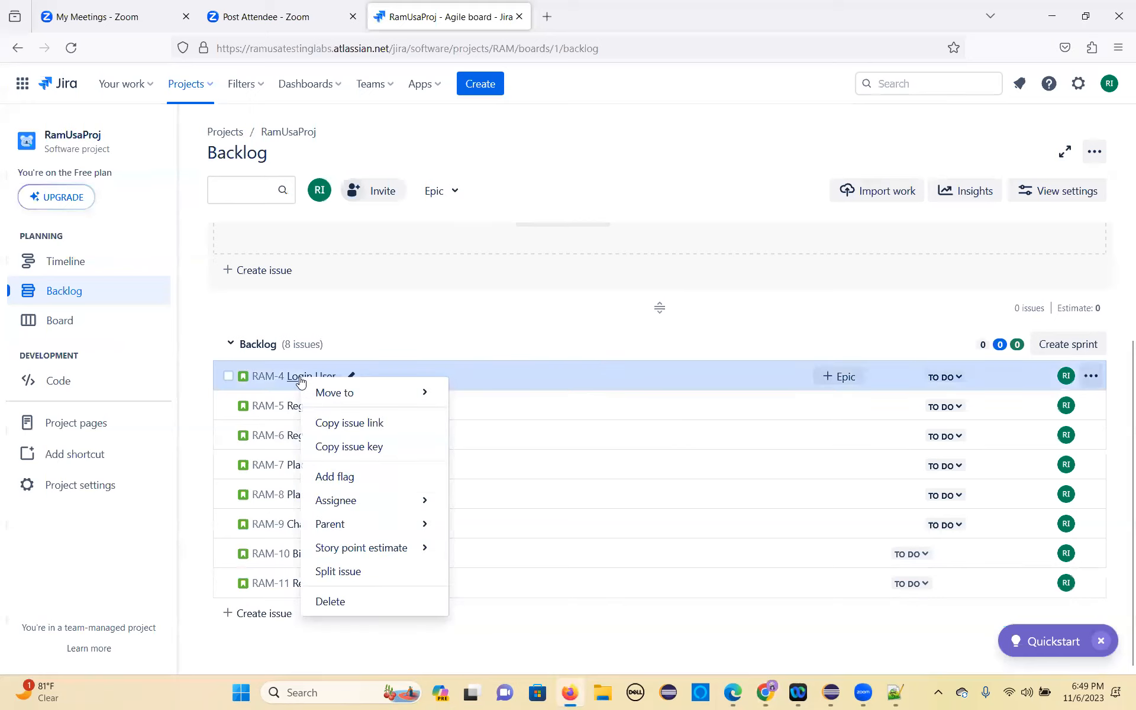
mouse_move(342, 396)
mouse_move(355, 500)
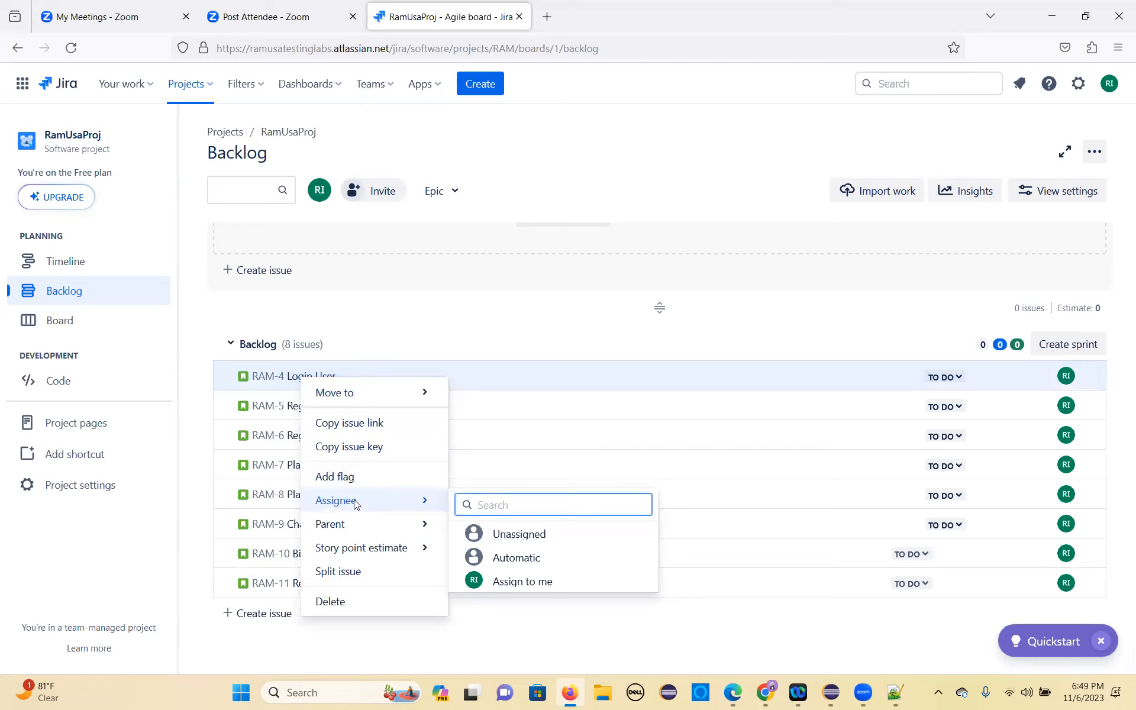
mouse_move(353, 525)
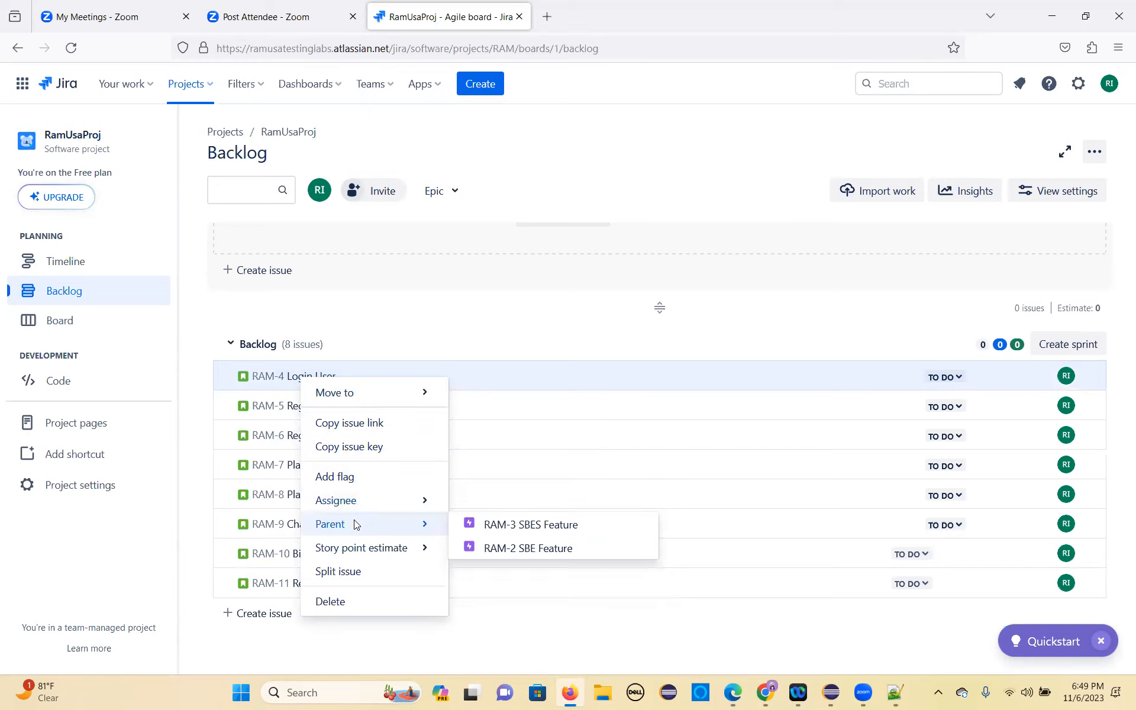
click(528, 549)
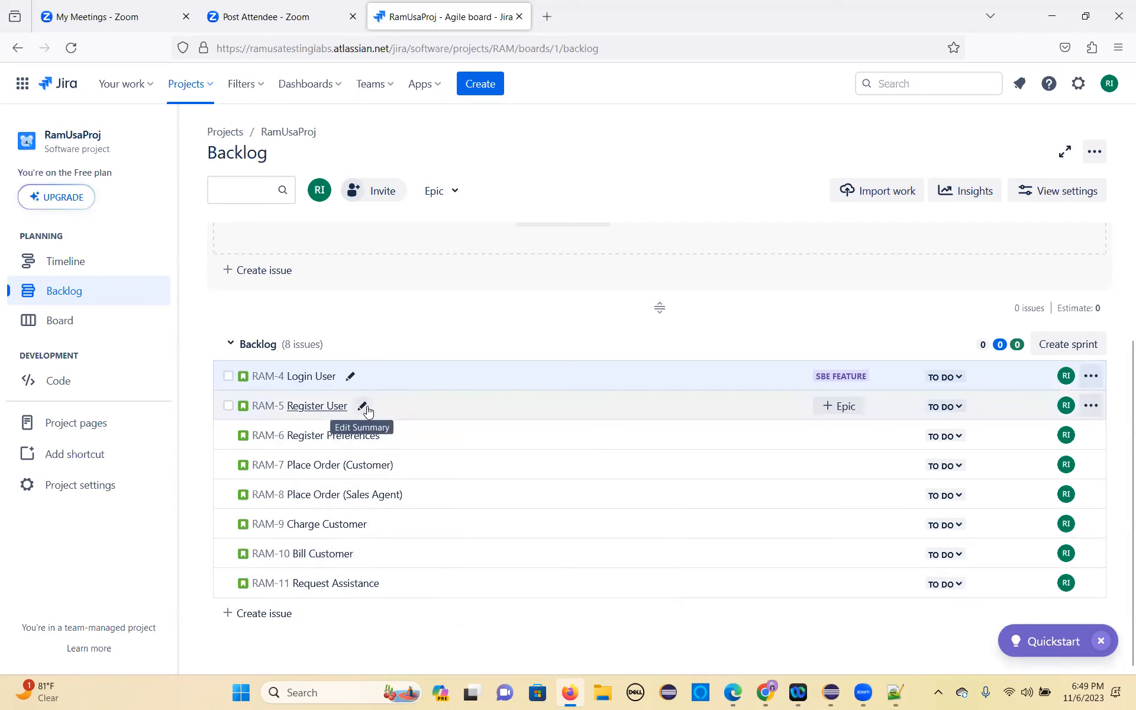
Step: Assign the Register User and Register Preferences stories to the parent epic RAM-2 SBE Feature
right_click(313, 416)
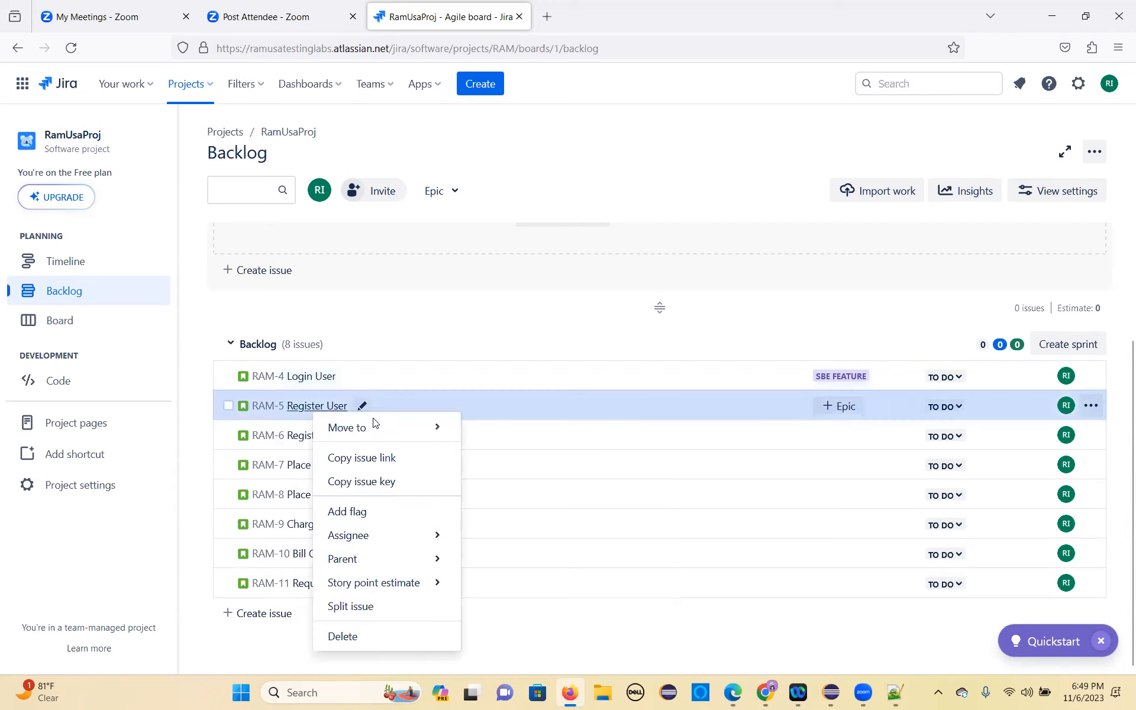
mouse_move(406, 560)
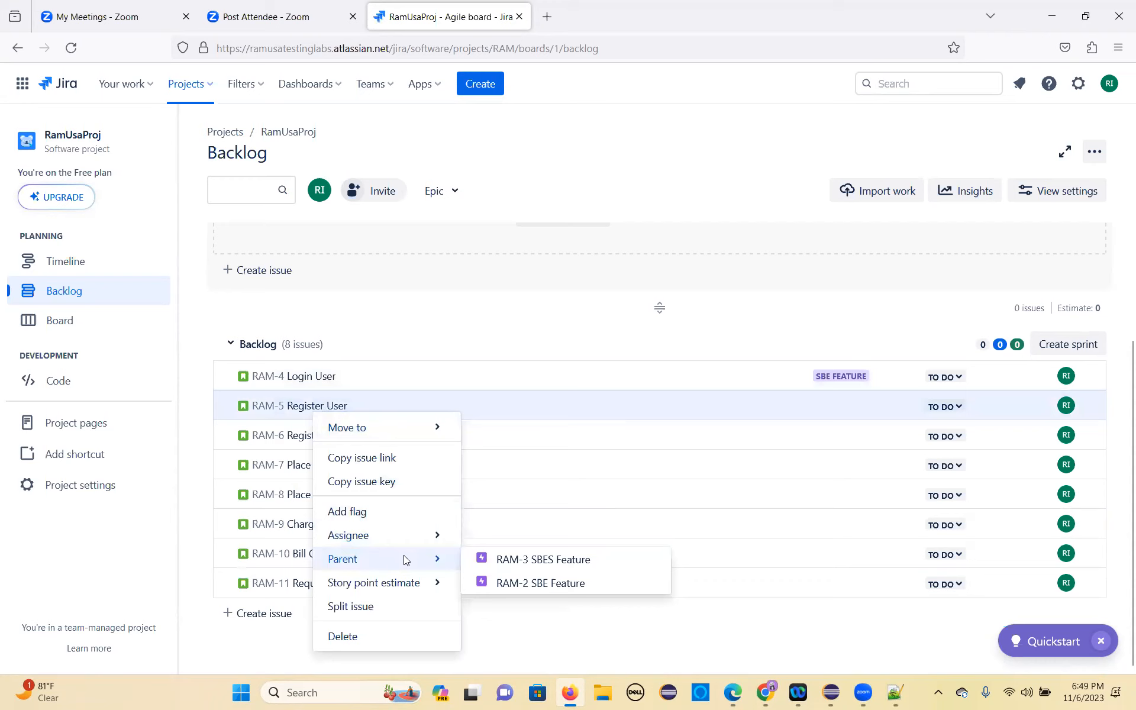
click(503, 583)
right_click(351, 439)
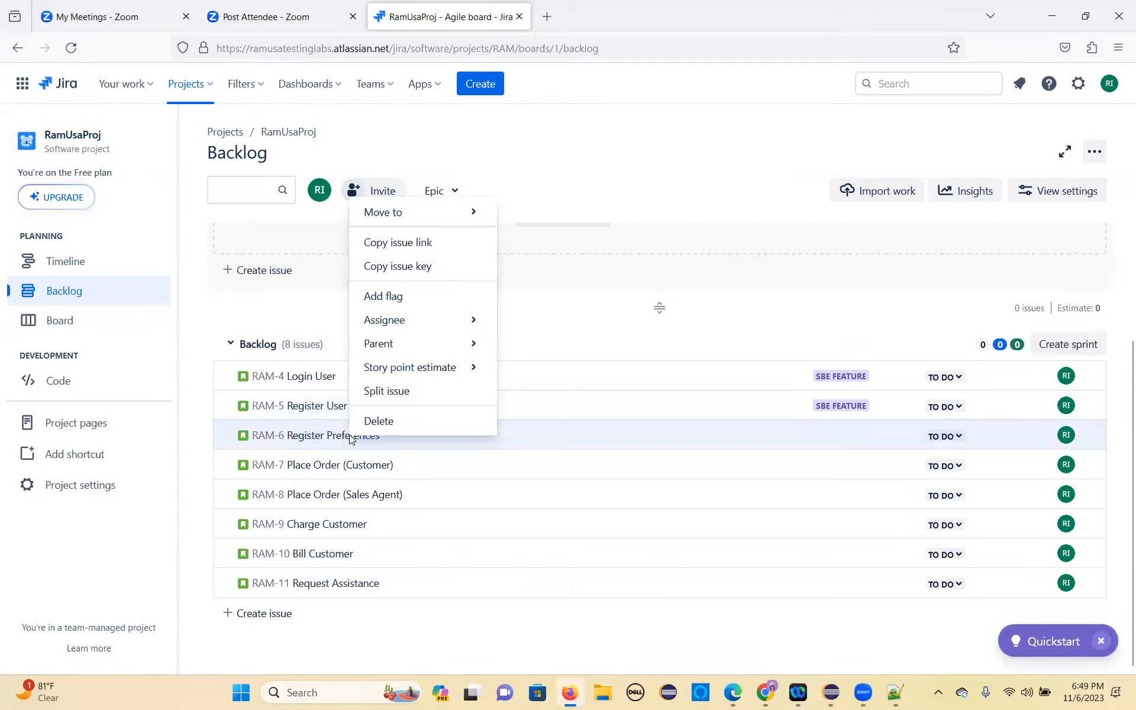
mouse_move(419, 339)
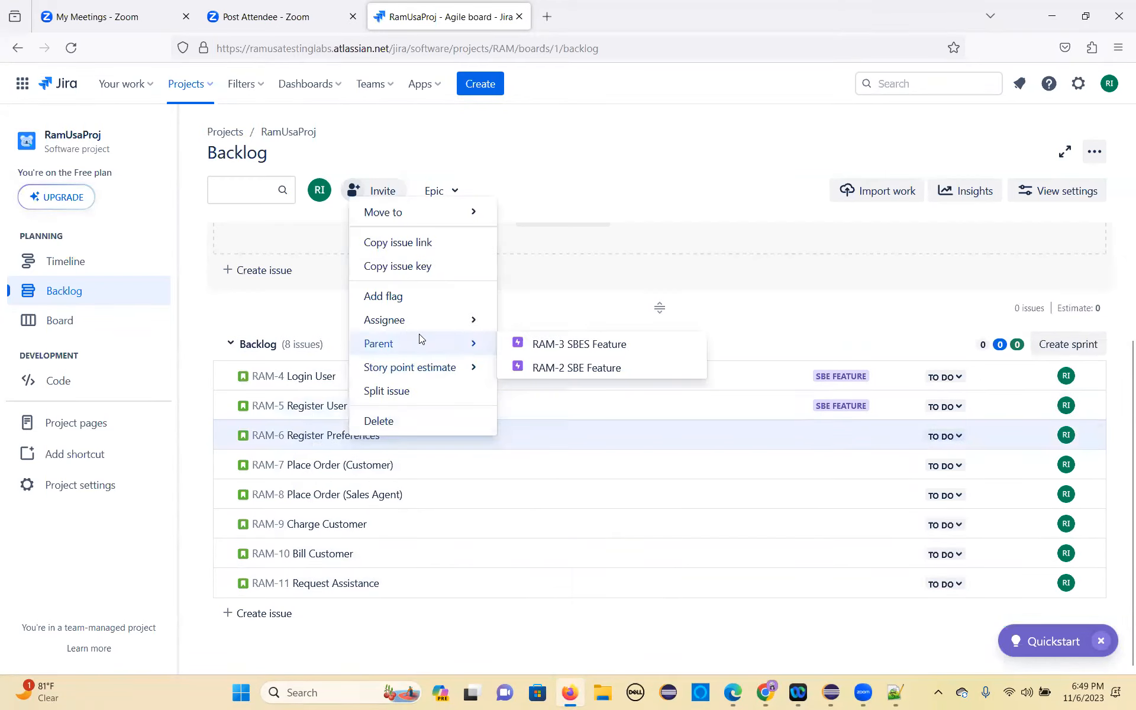
click(537, 368)
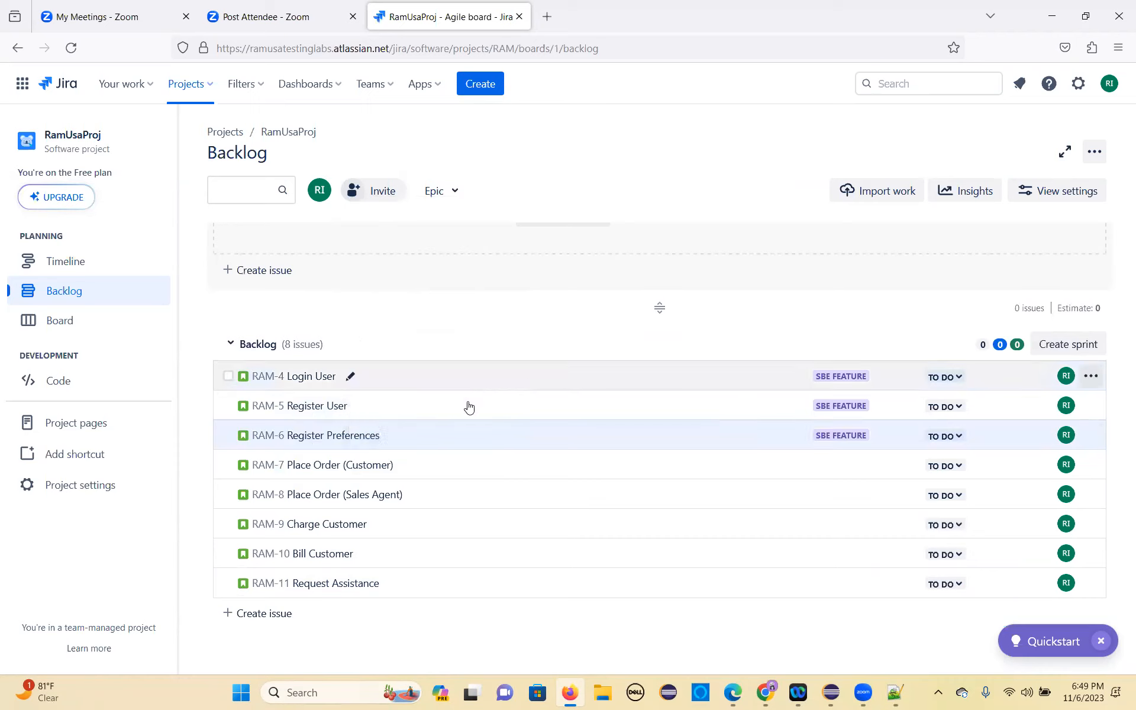
Step: Make RAM-2 SBE Feature the parent of both Place Order stories, Customer and Sales Agent
right_click(354, 469)
mouse_move(432, 381)
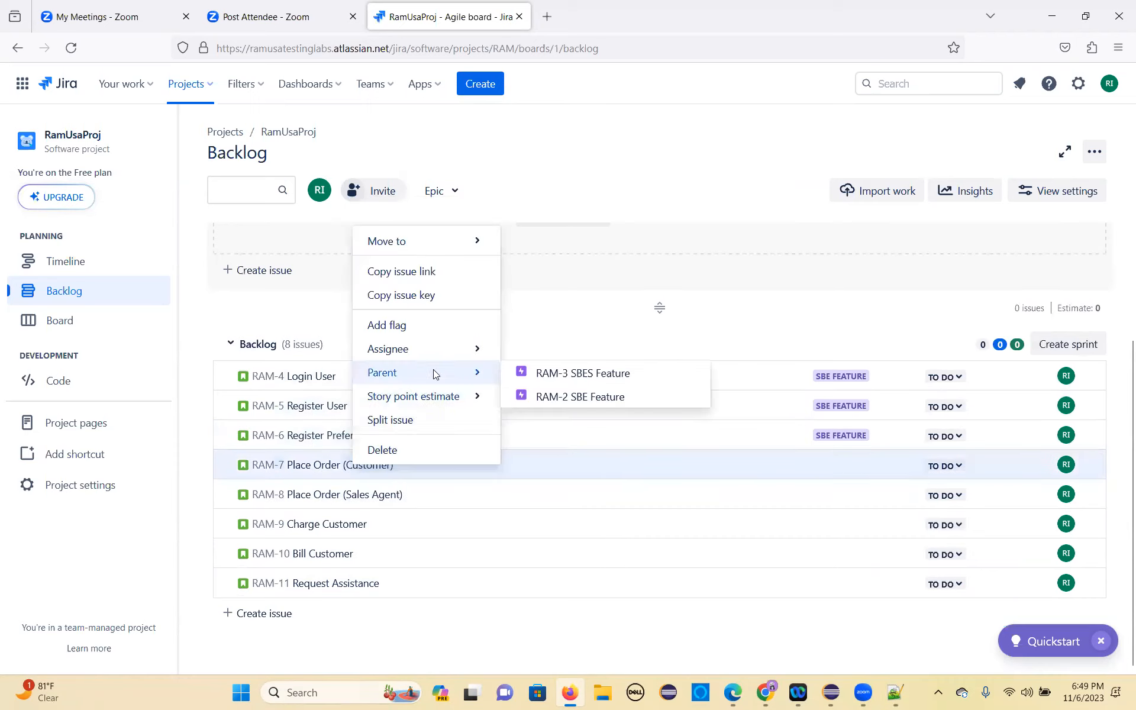
click(551, 397)
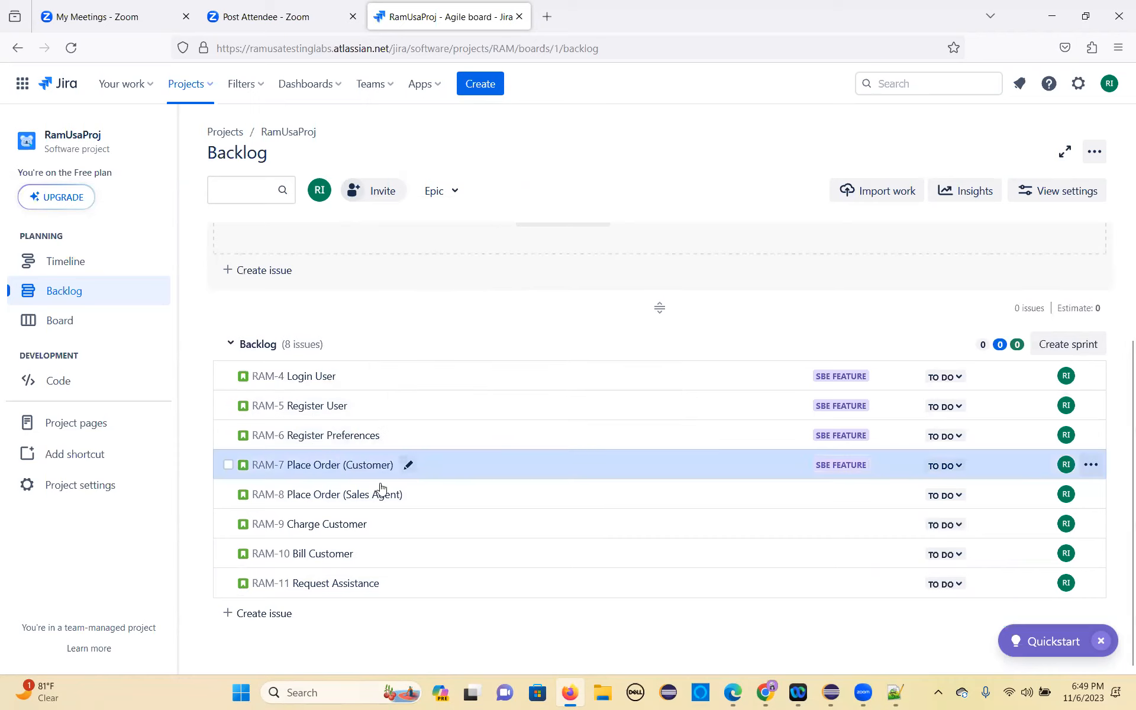
right_click(350, 505)
mouse_move(437, 408)
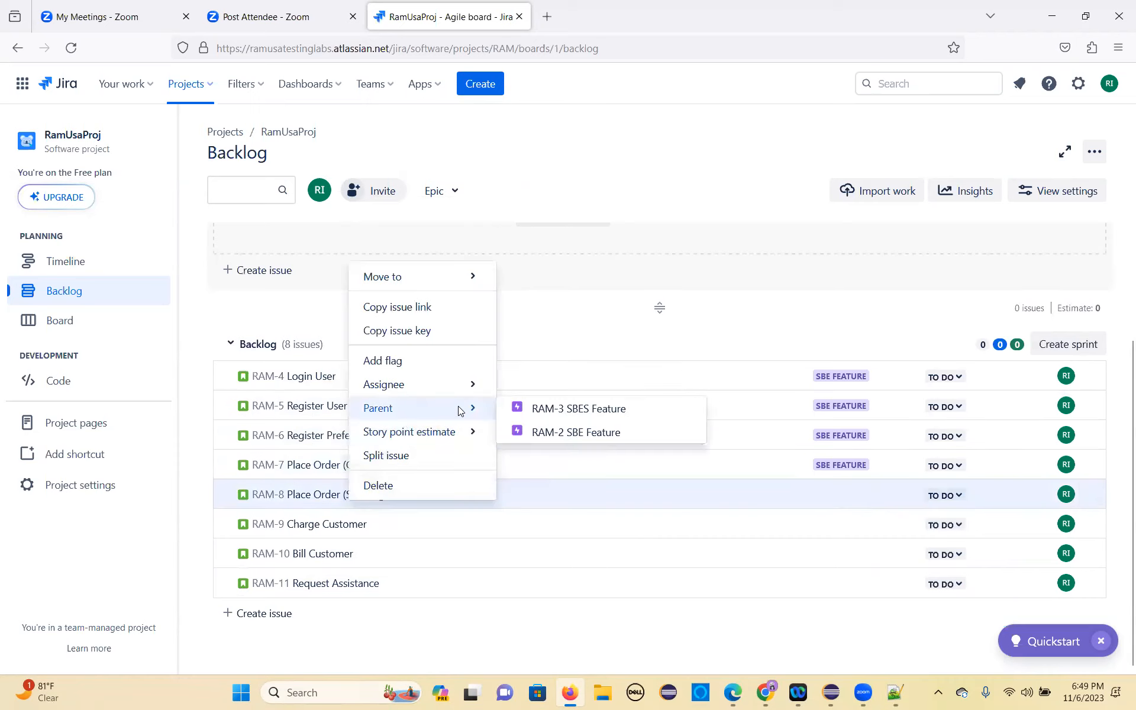
click(540, 434)
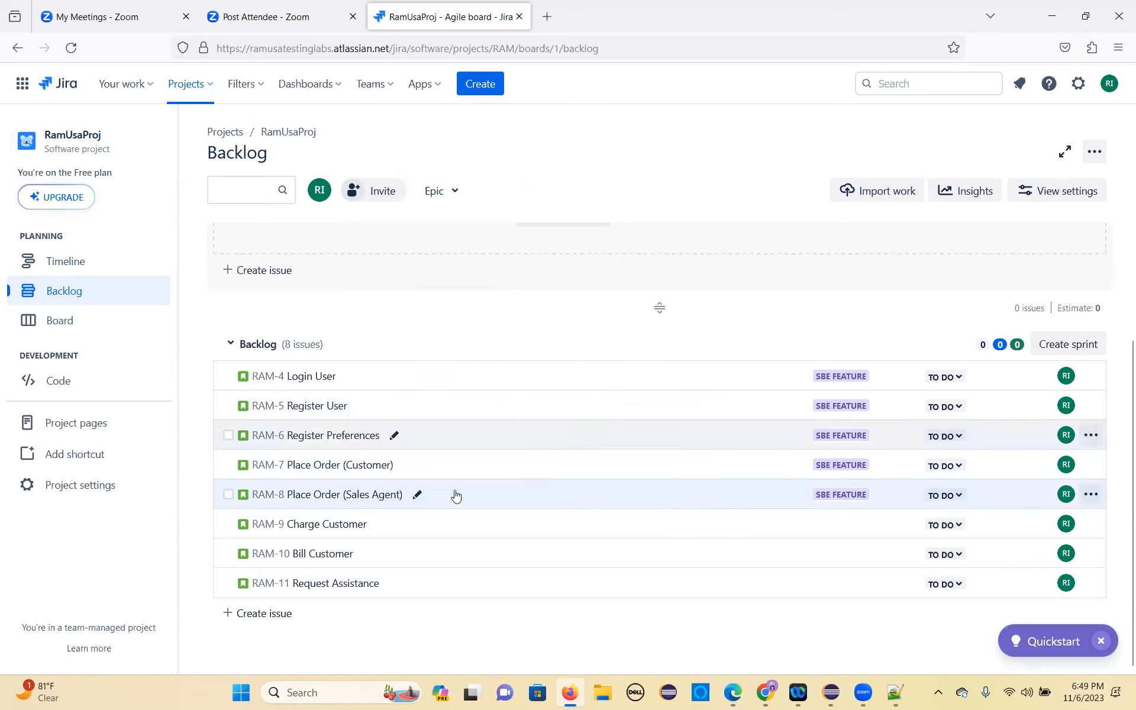
Step: Link the Charge Customer and Bill Customer stories to the RAM-2 SBE Feature epic as their parent
right_click(341, 522)
mouse_move(450, 435)
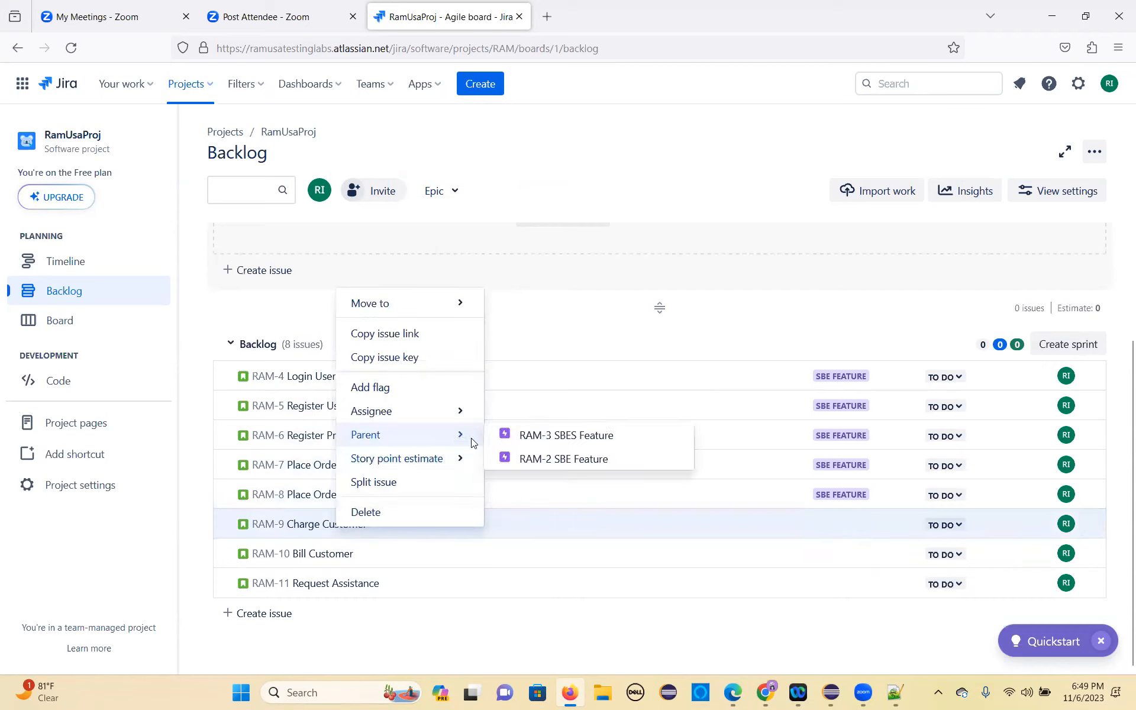
click(526, 459)
right_click(318, 558)
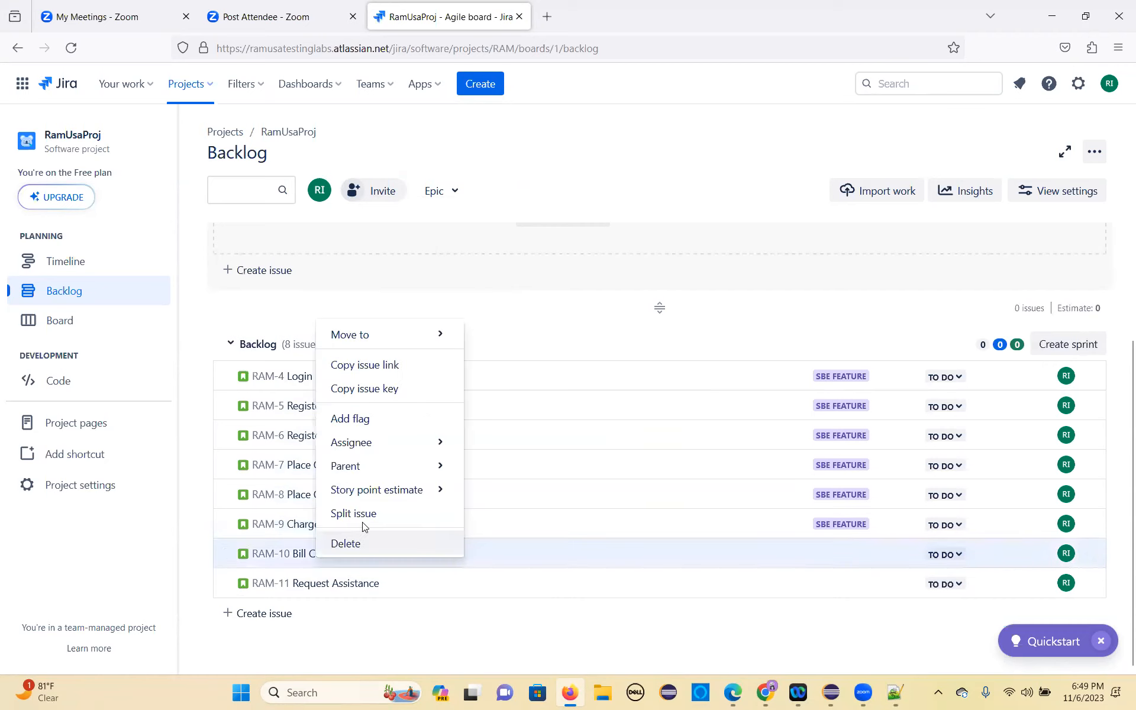
mouse_move(401, 473)
click(509, 490)
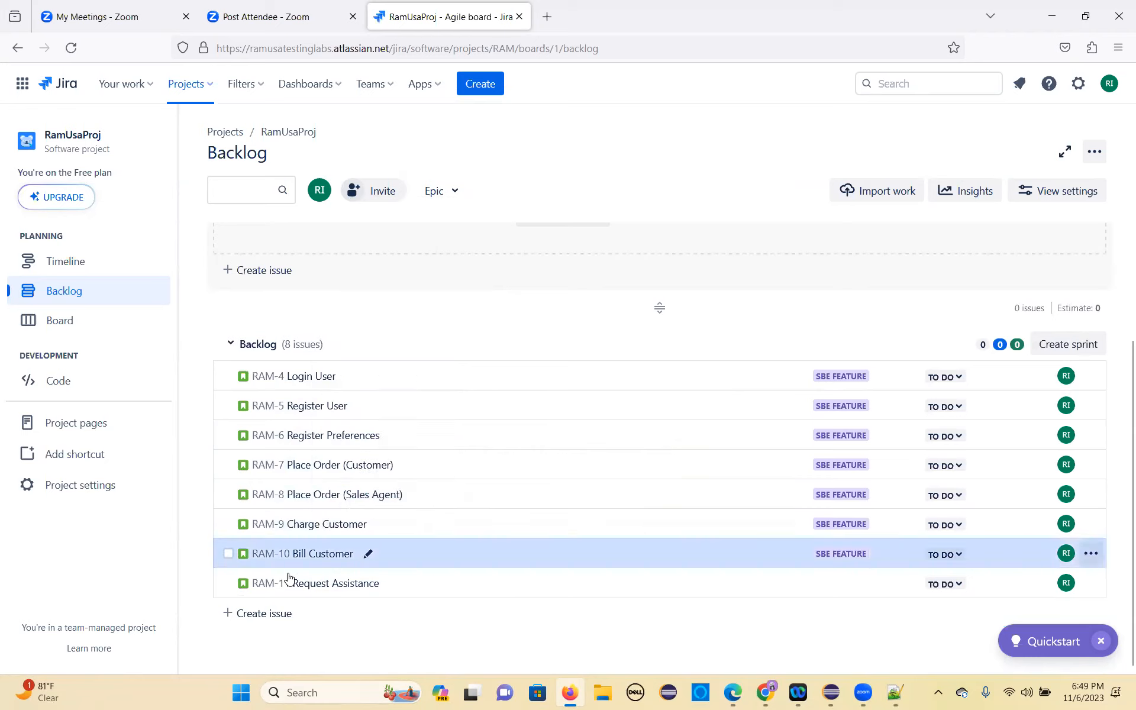
Step: Set RAM-2 SBE Feature as the parent of the Request Assistance story
right_click(314, 589)
mouse_move(418, 503)
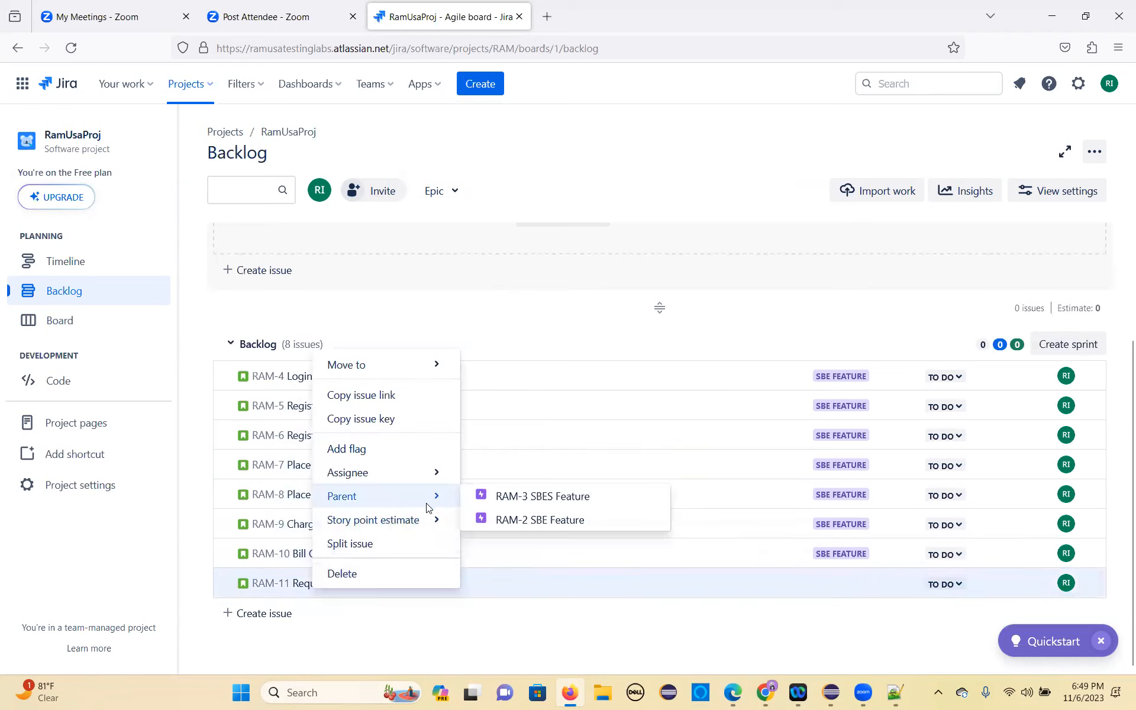
click(504, 521)
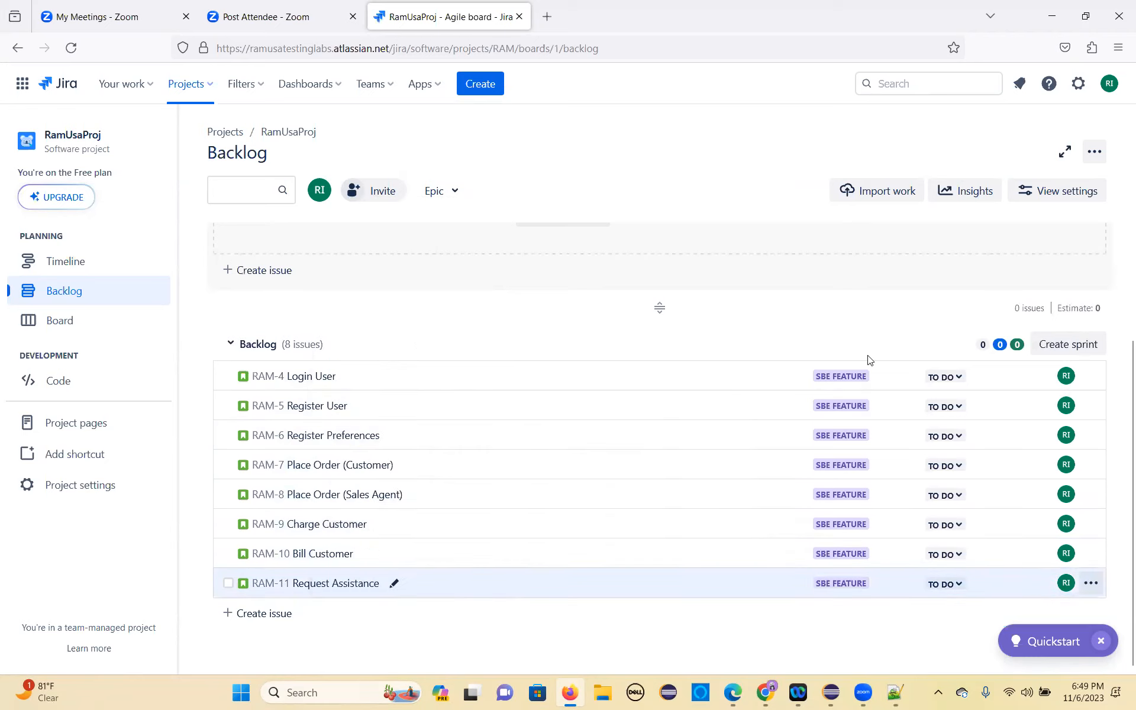
Step: Open the Login User story (RAM-4) in a new browser tab and switch to it
right_click(271, 379)
click(296, 390)
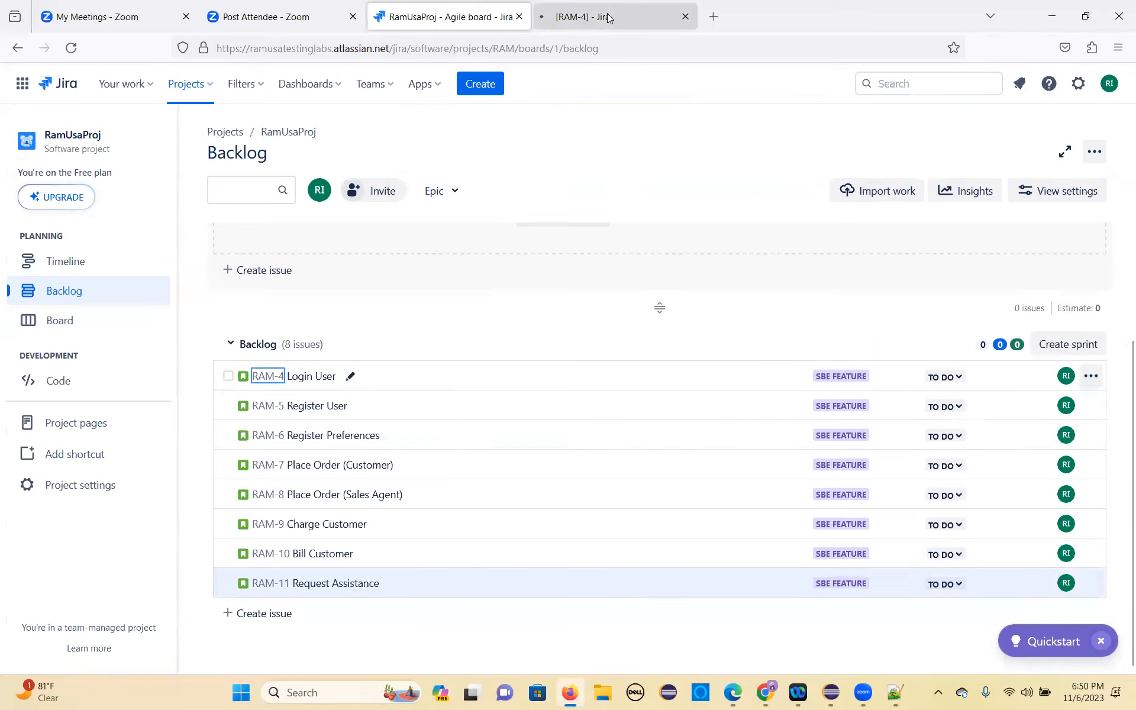
click(609, 17)
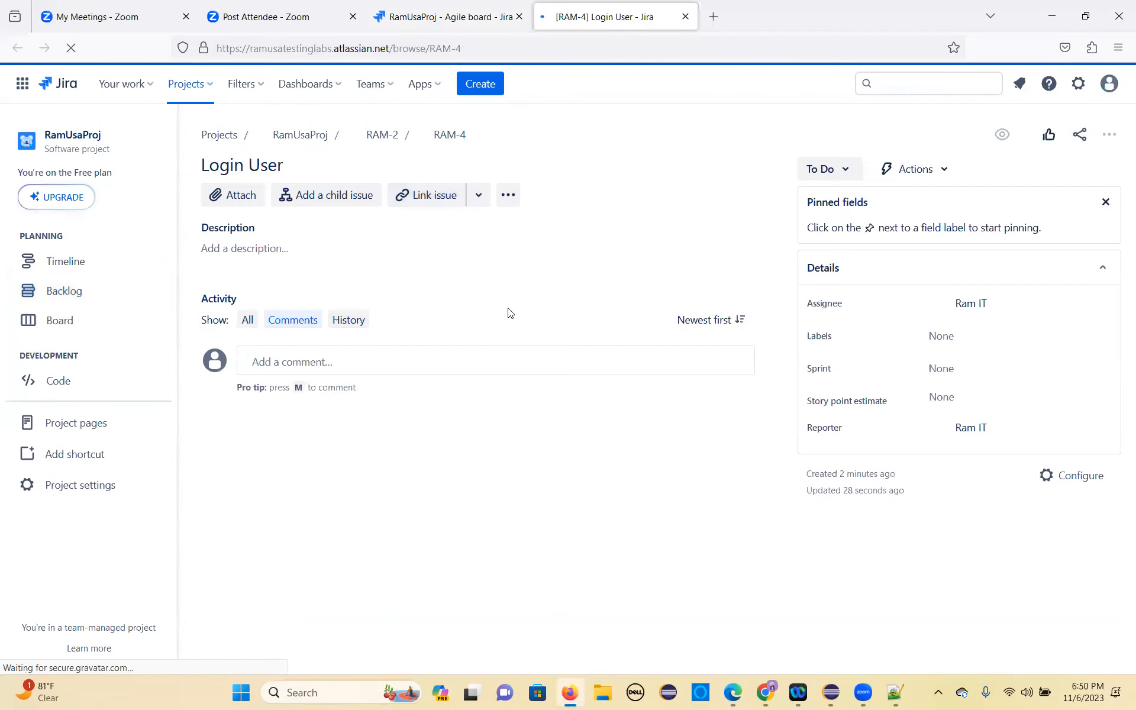
Step: Copy the Login User use case table from the requirements document in Chrome into the RAM-4 description in Jira and save it
click(241, 249)
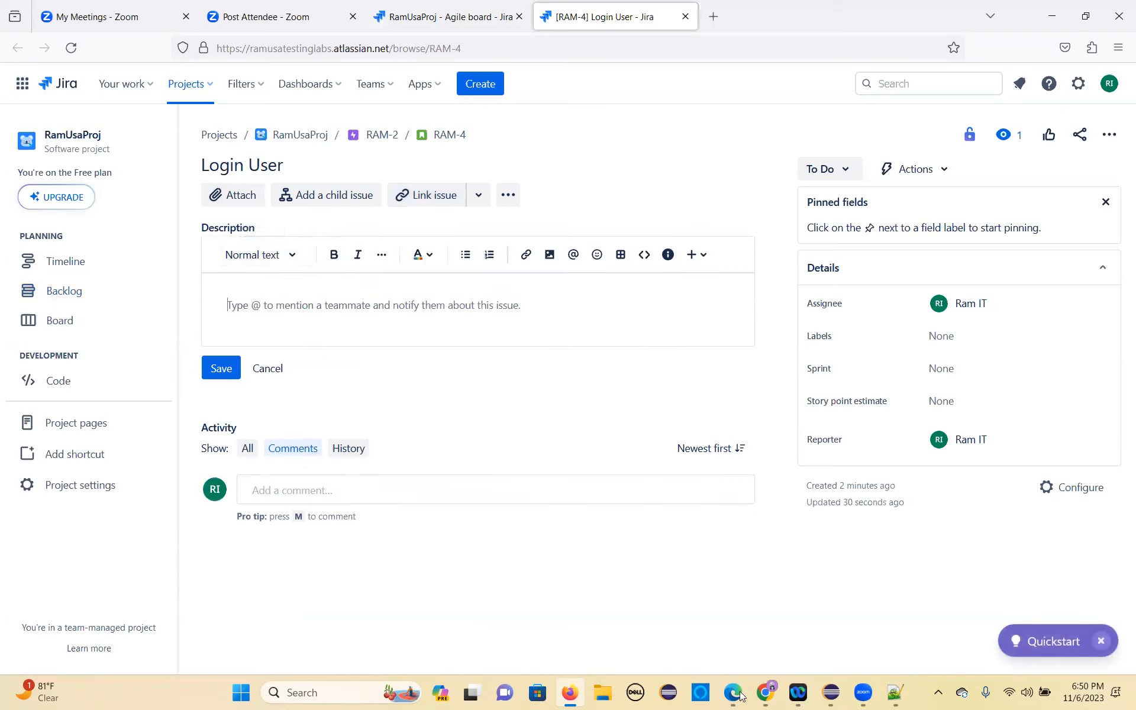
mouse_move(740, 697)
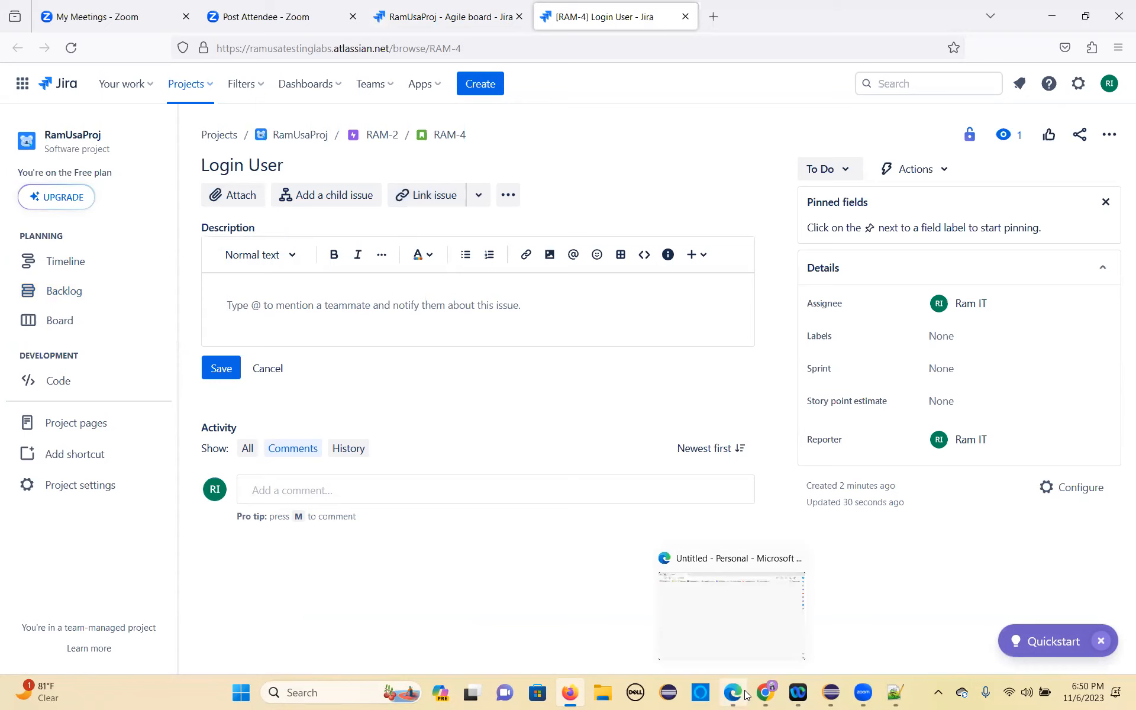
click(765, 691)
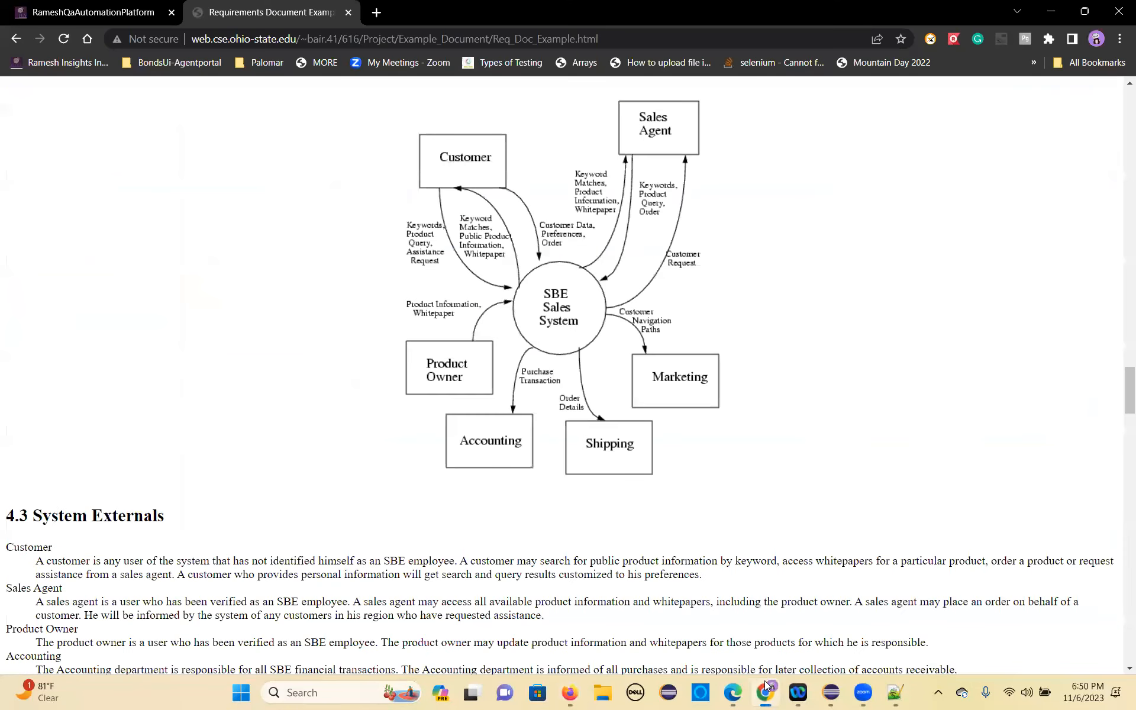
scroll(311, 465, down, 15)
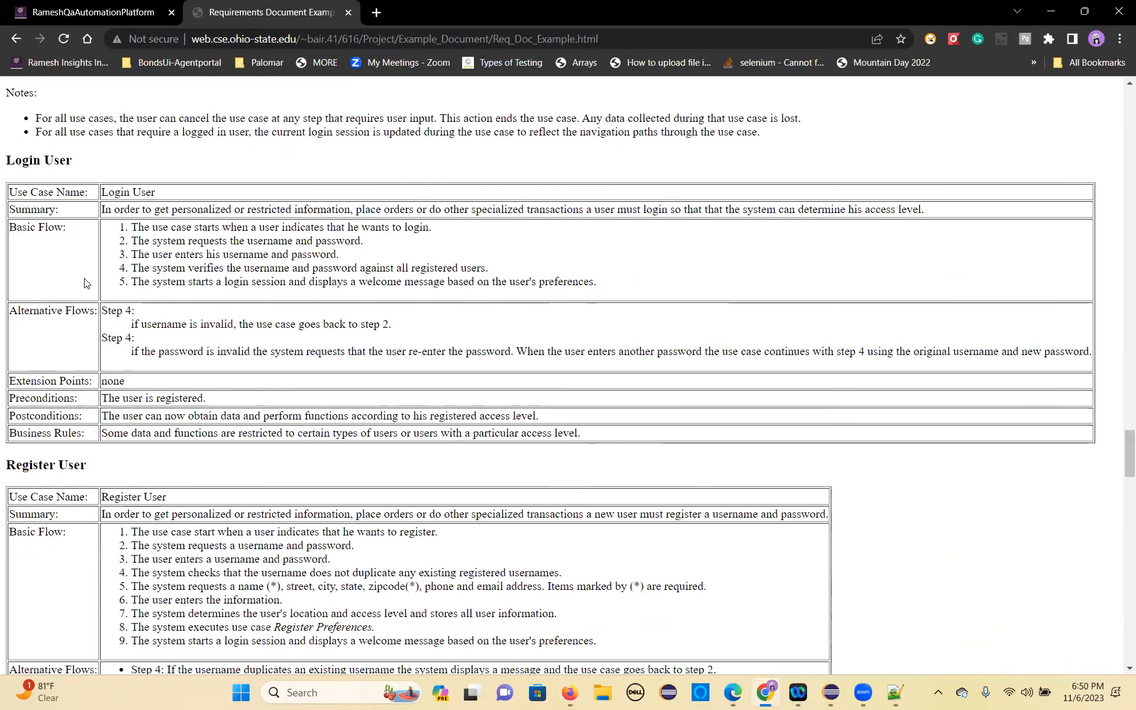
drag(11, 191, 605, 437)
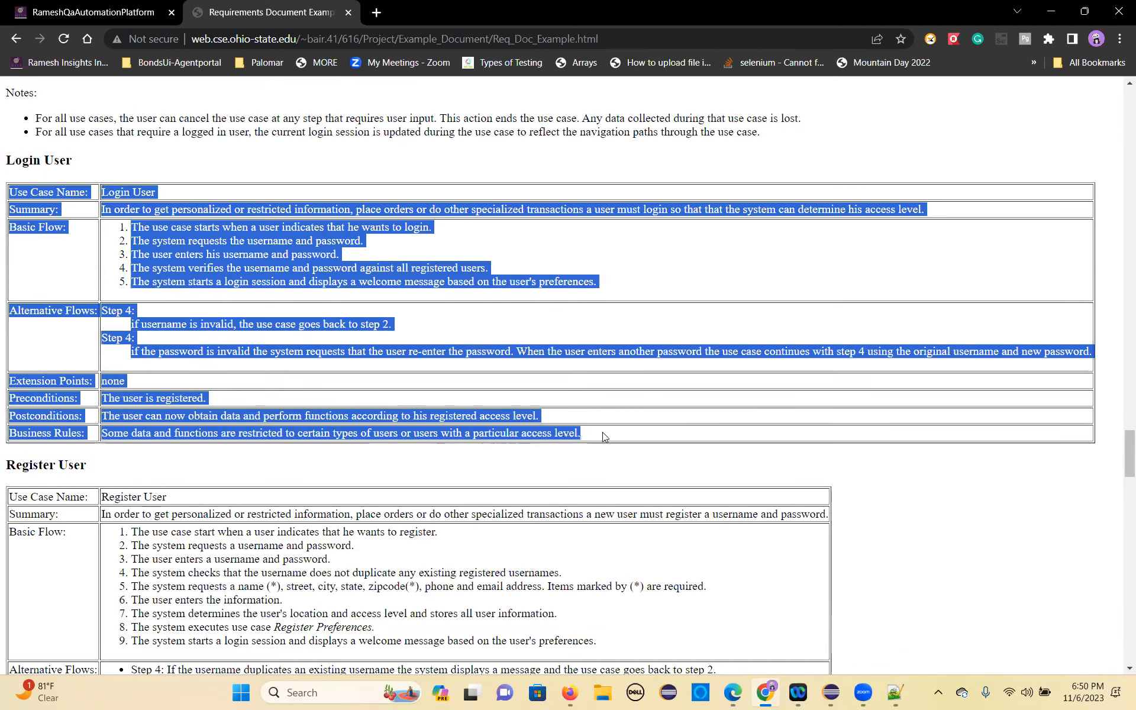
click(592, 426)
key(alt+Tab)
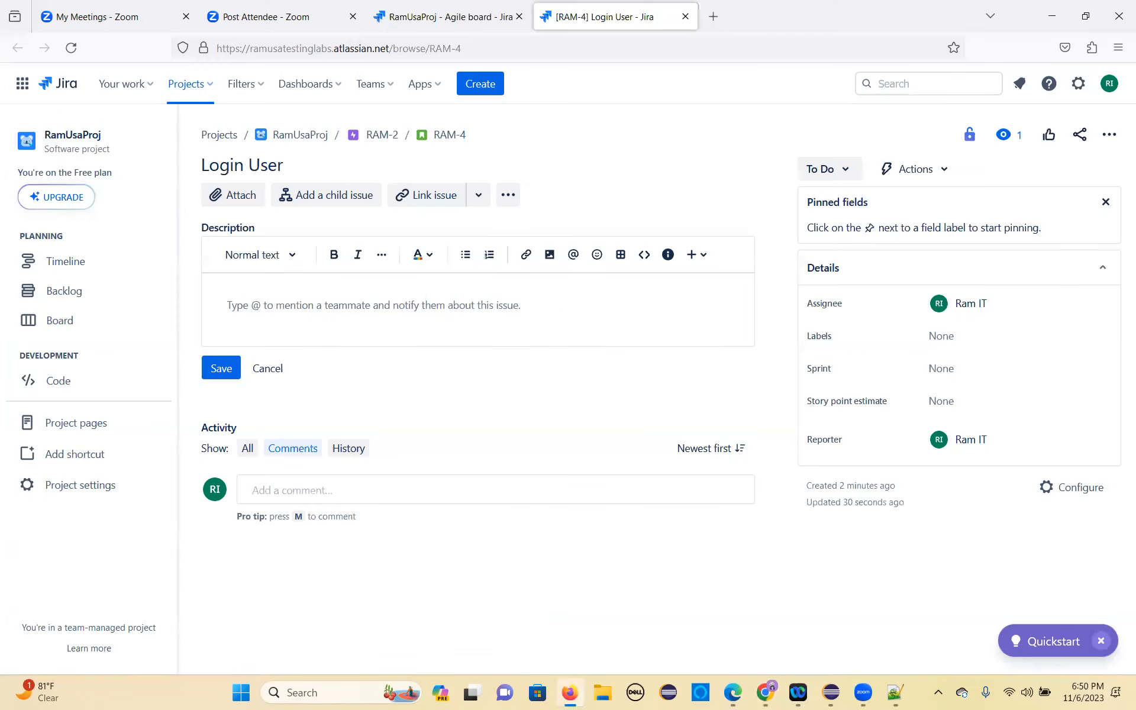
key(ctrl+v)
scroll(411, 452, down, 5)
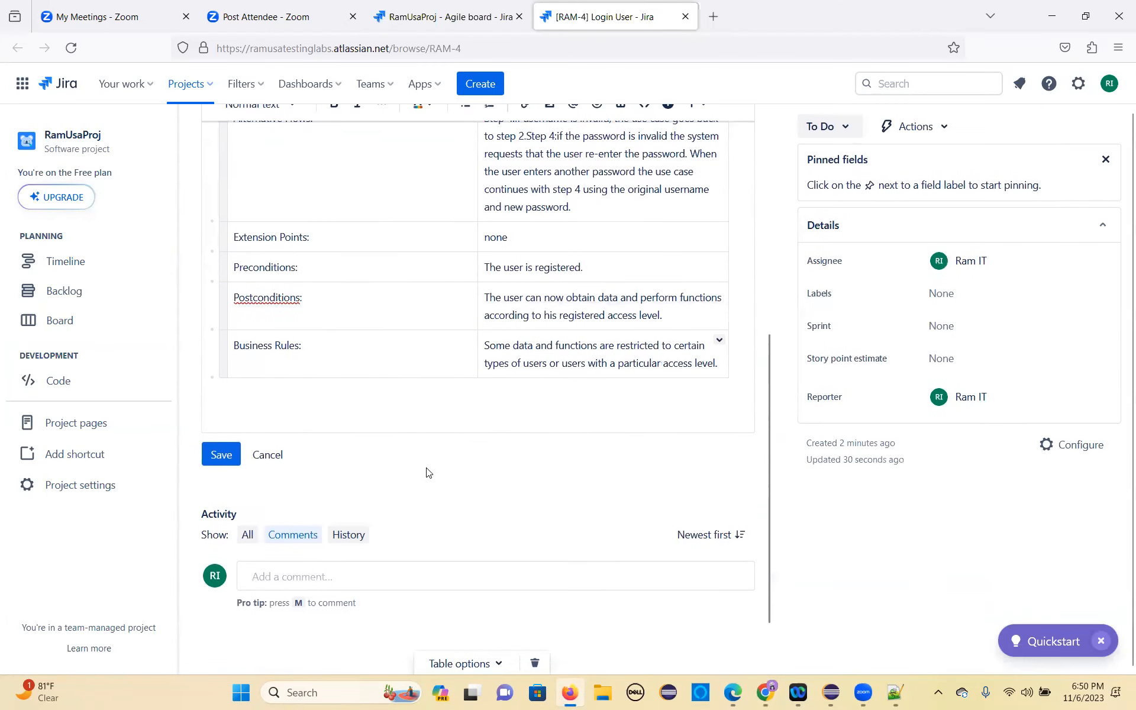
click(221, 455)
scroll(429, 384, up, 5)
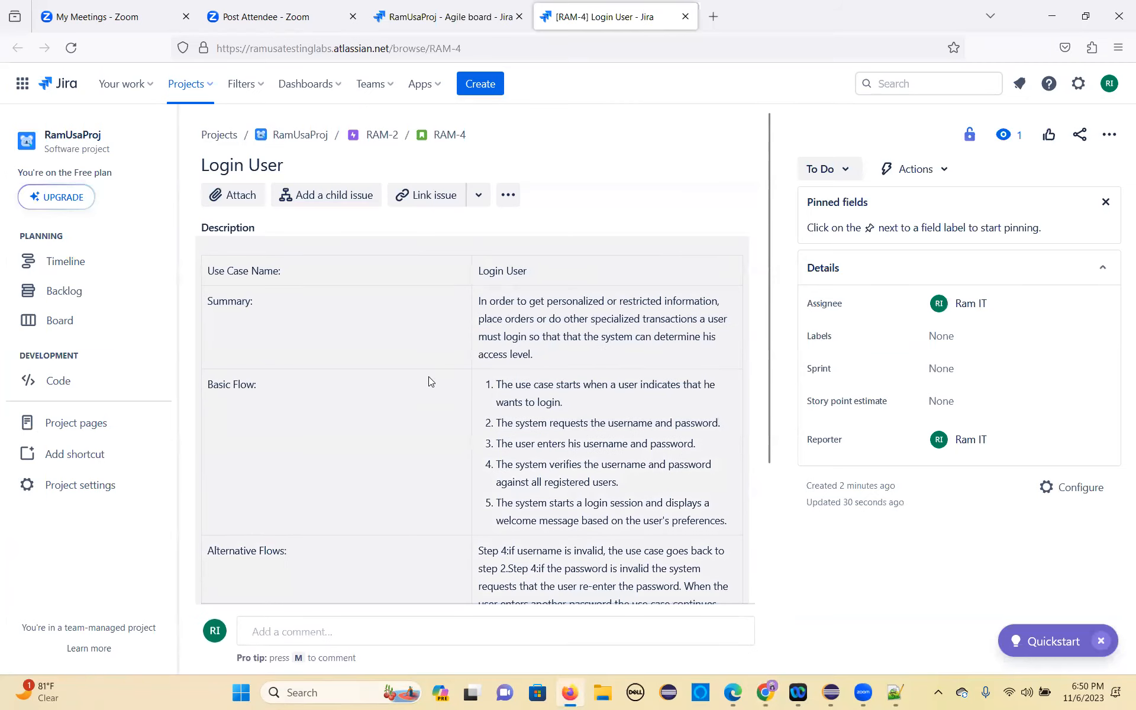
scroll(385, 379, down, 5)
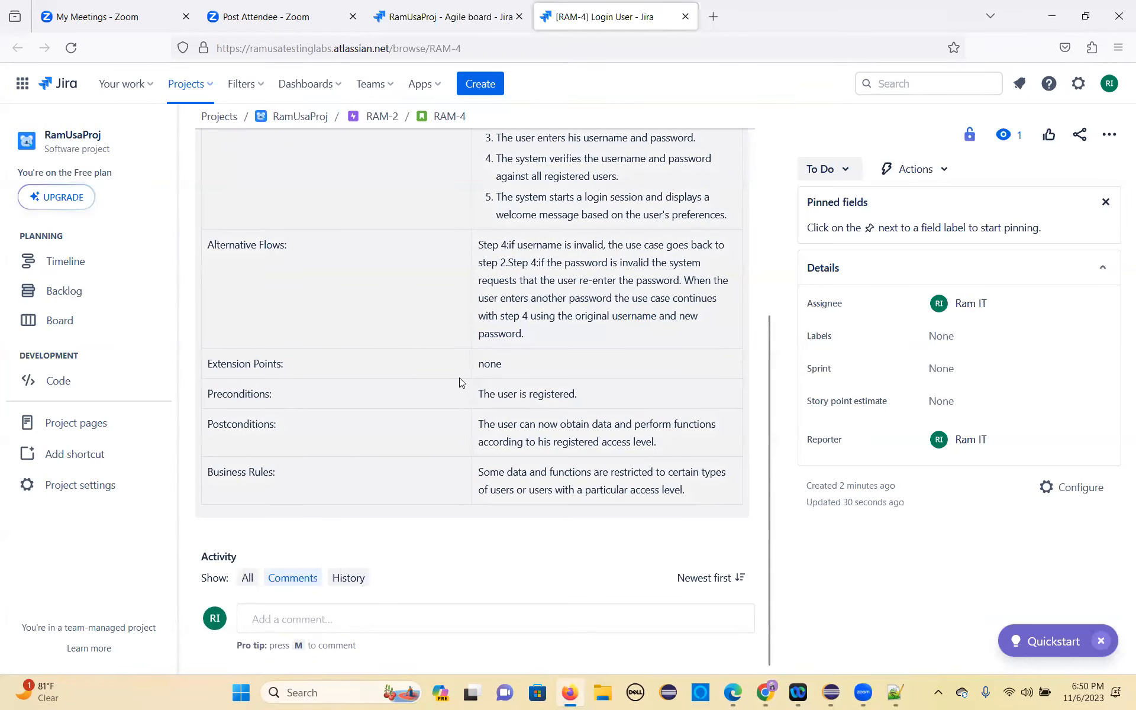
scroll(464, 376, up, 5)
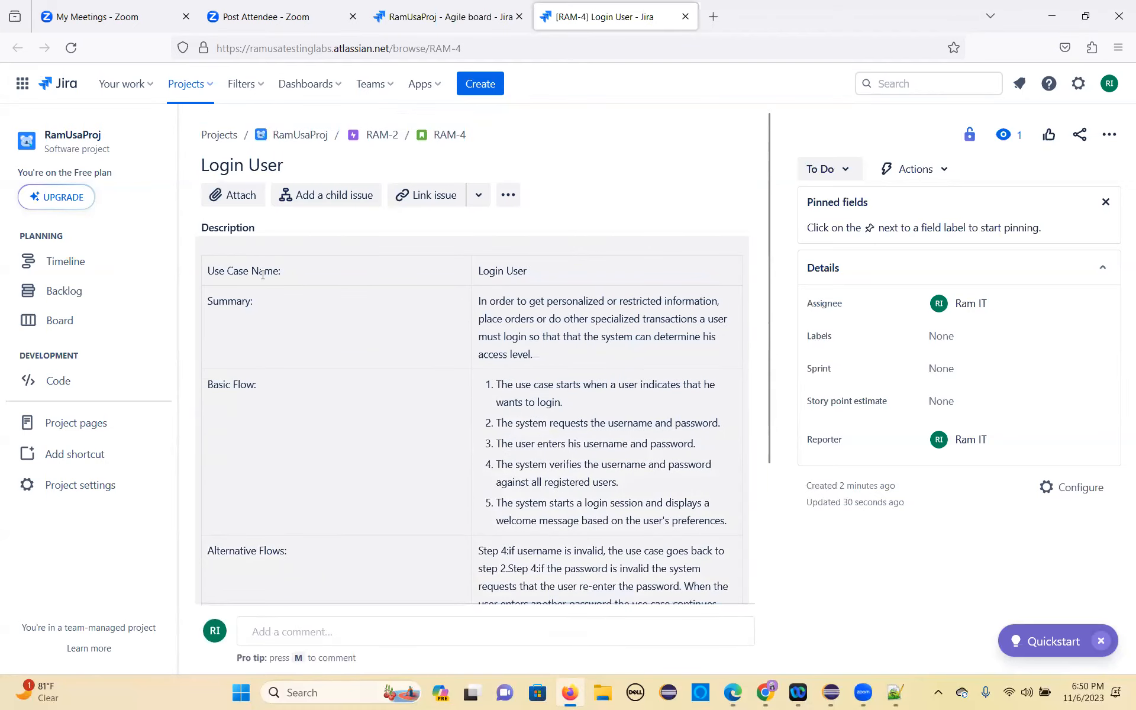
click(285, 273)
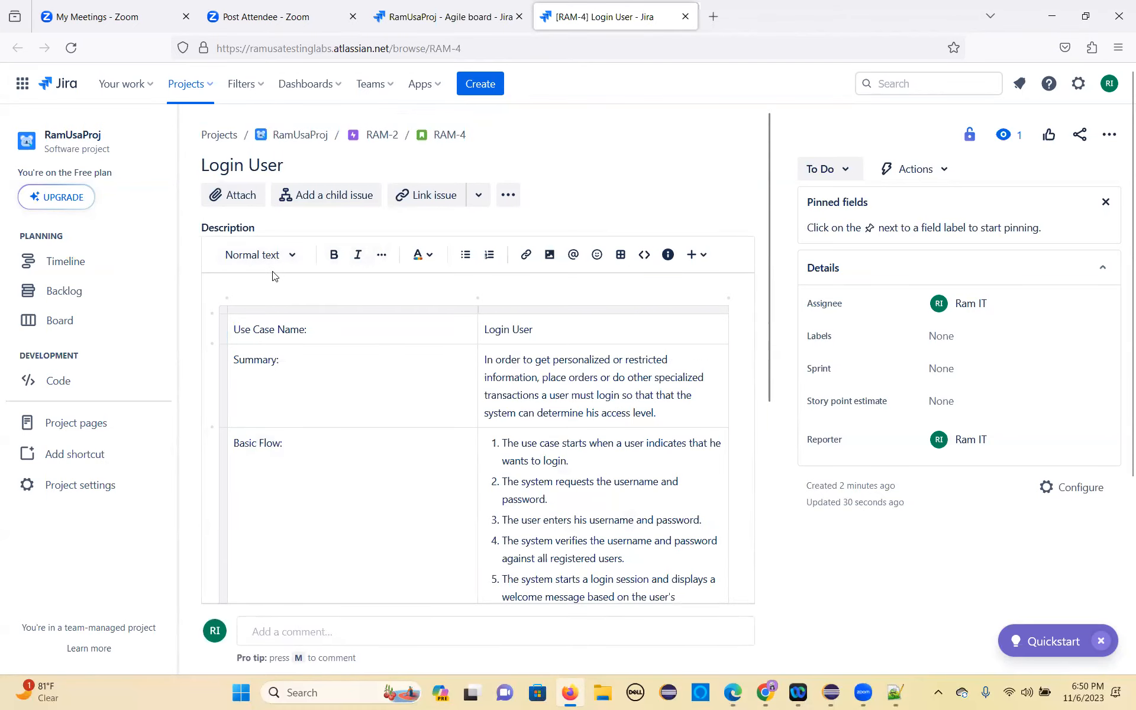
click(509, 201)
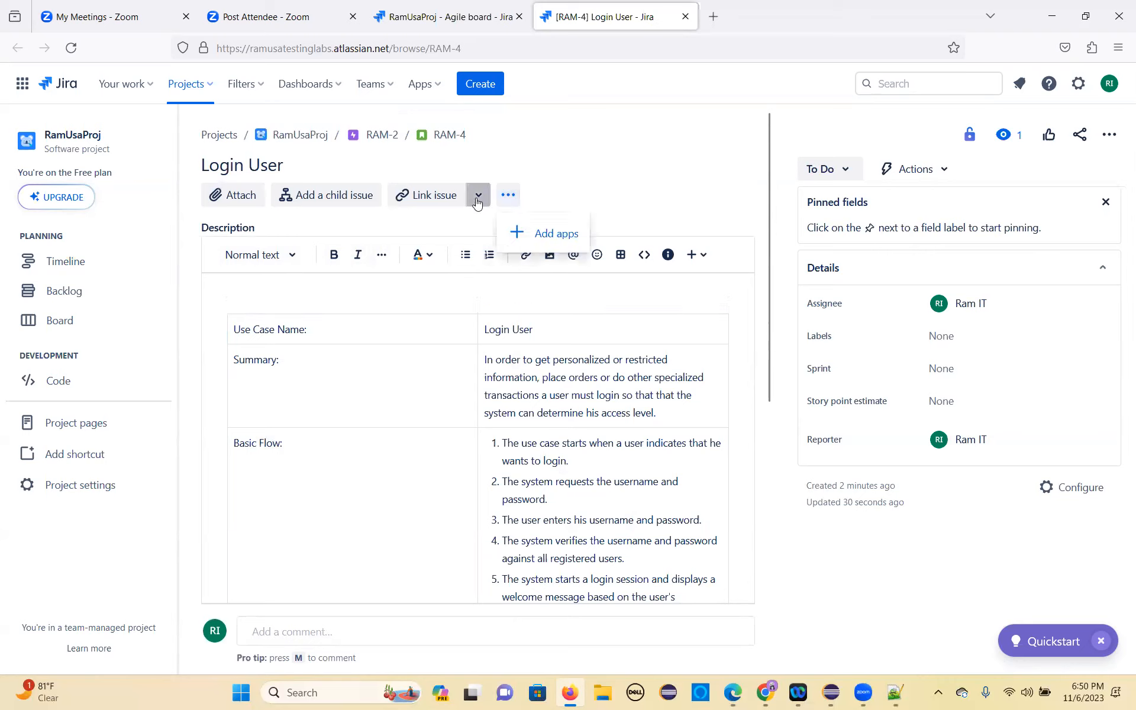
click(478, 195)
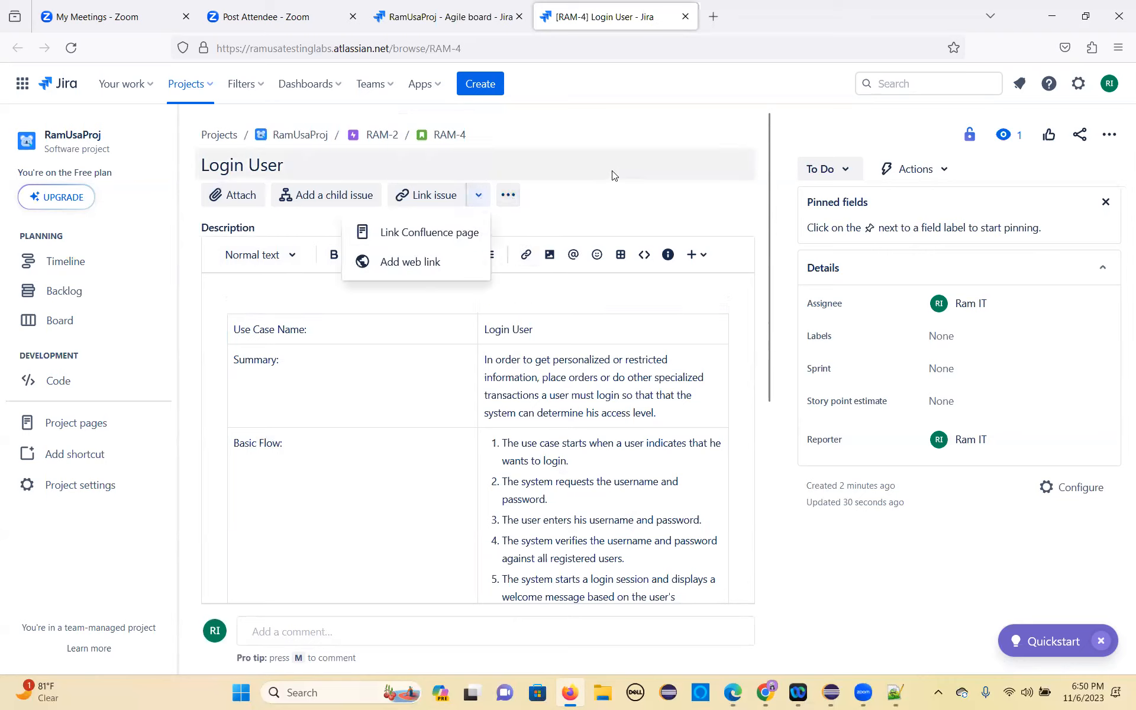
click(672, 149)
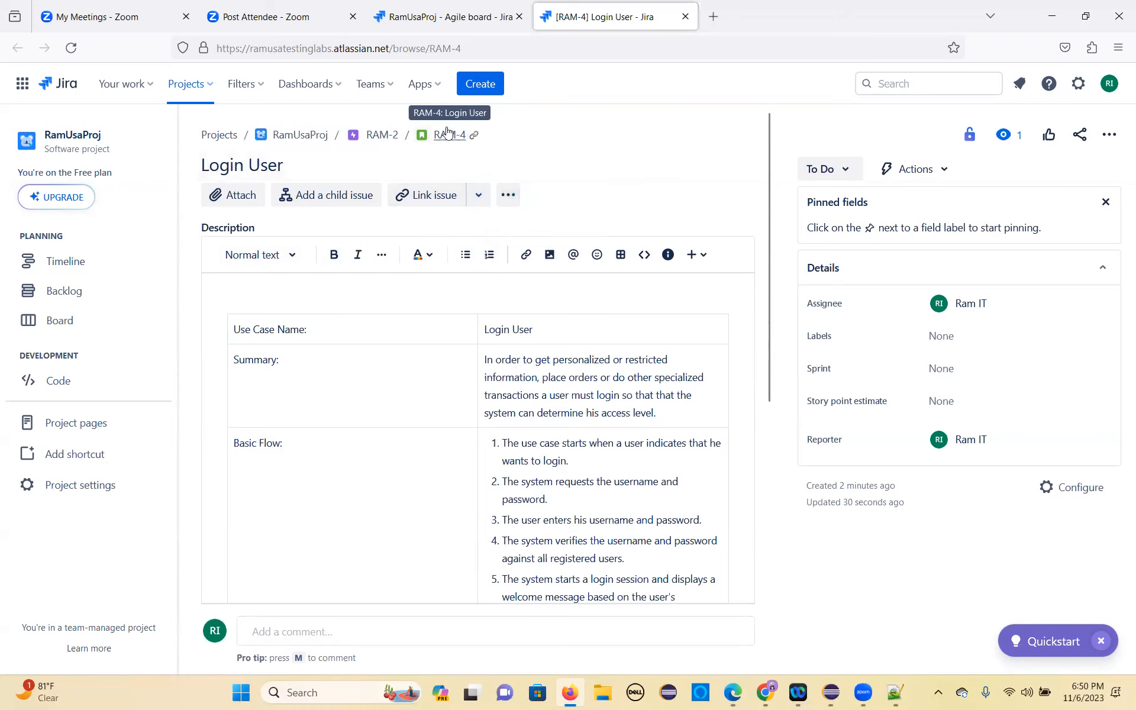
Step: Open the Register User story by changing the issue key in the page address to RAM-5
double_click(463, 47)
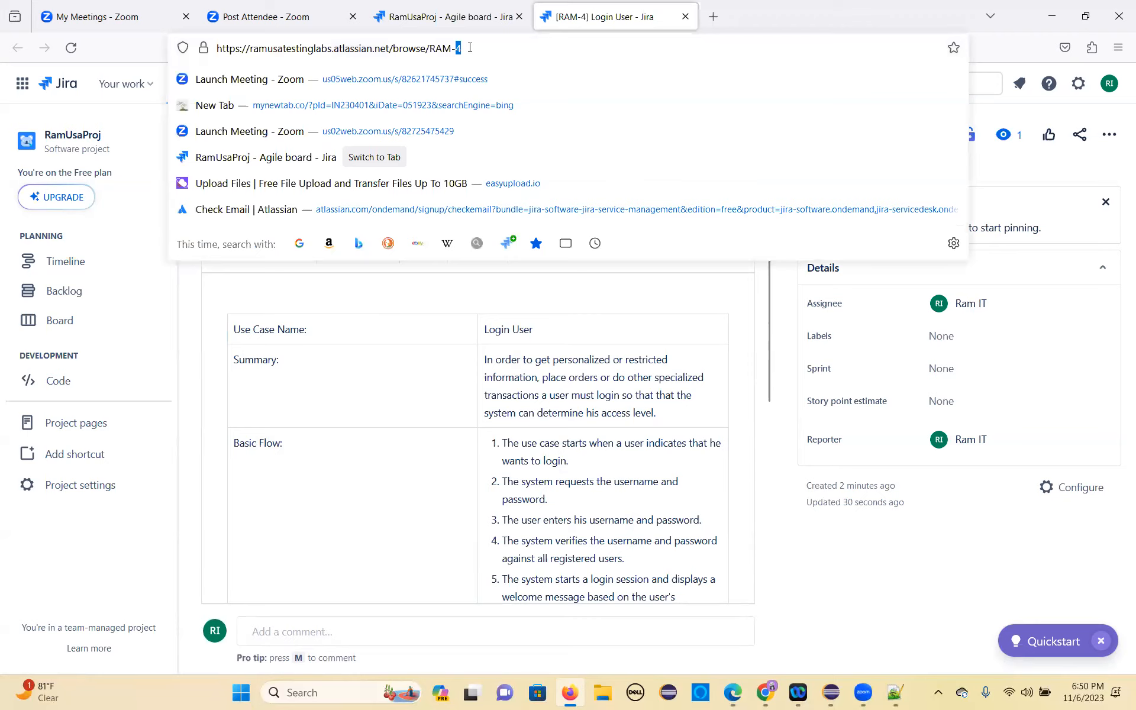
text(5)
key(Return)
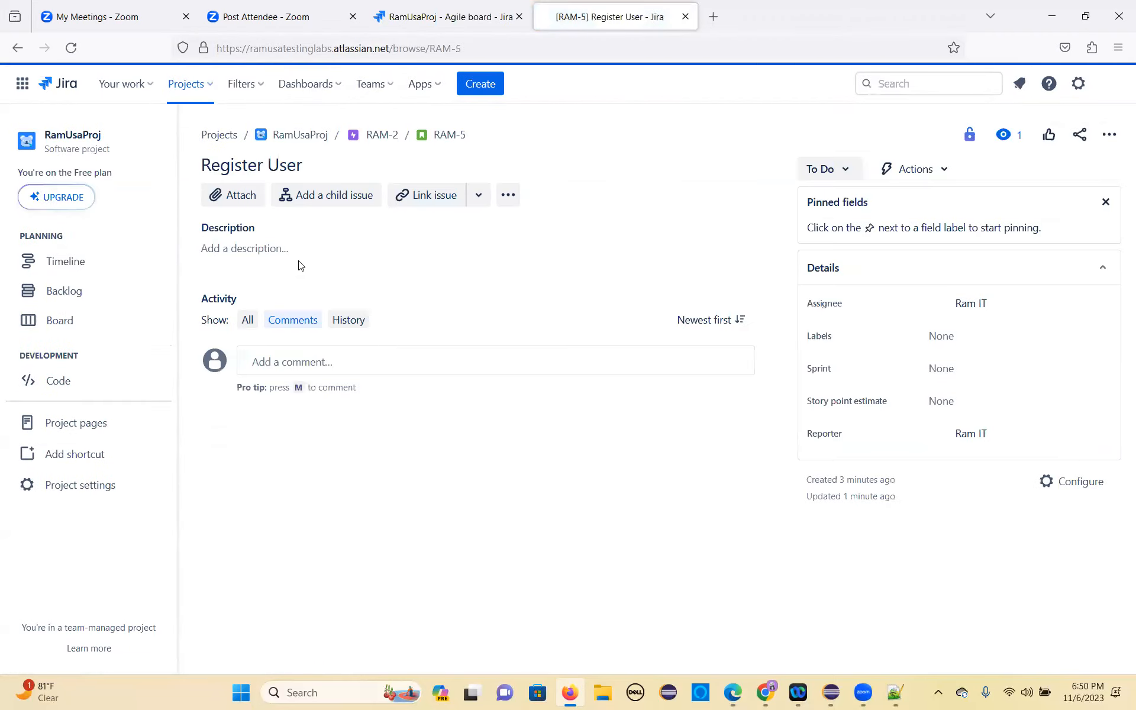
Step: Copy the Use Case Name row of the Register User table from the requirements document in Chrome into the RAM-5 description in Jira
click(302, 256)
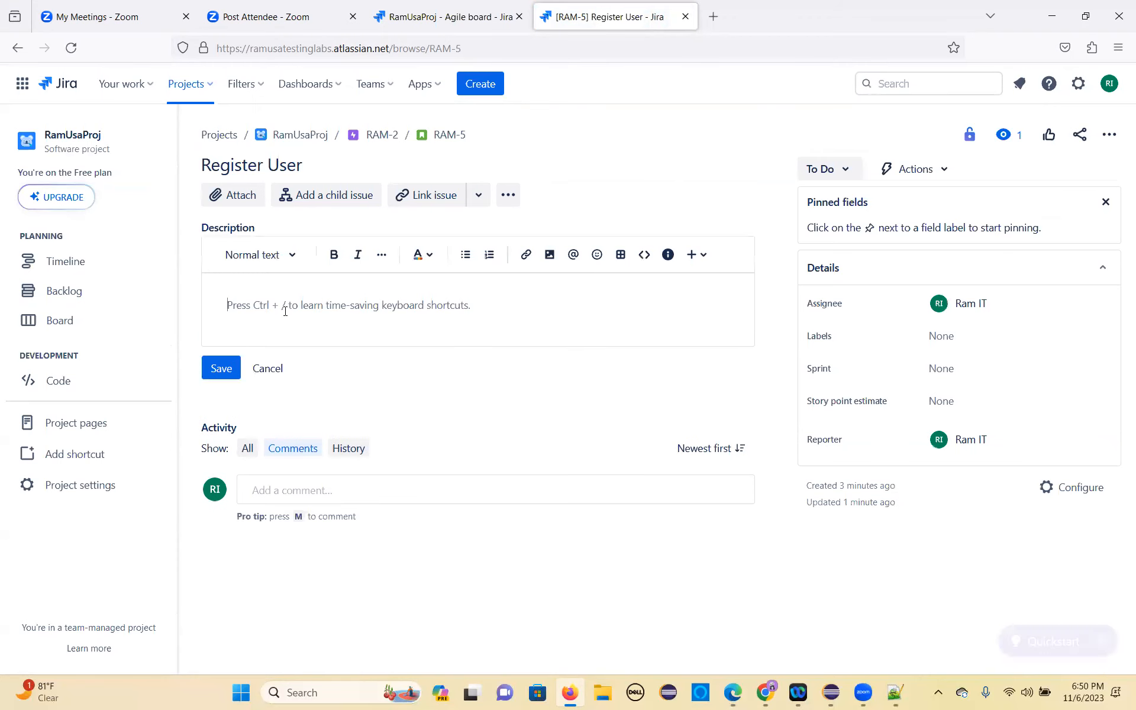
key(alt+Tab)
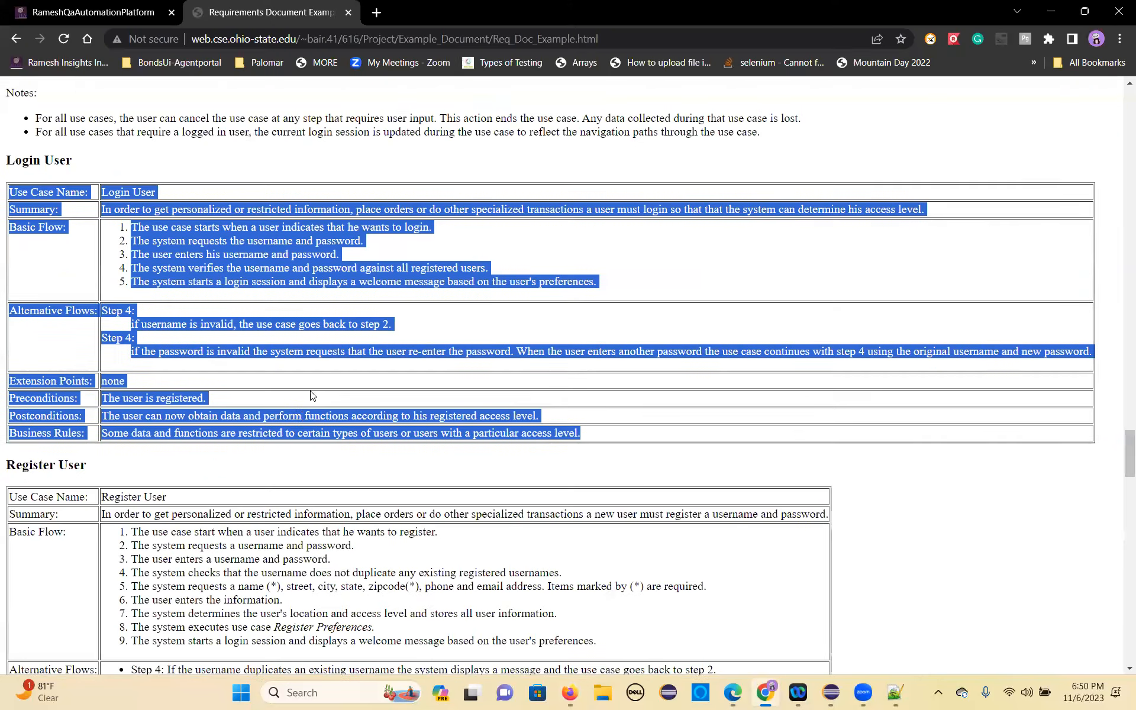
scroll(92, 376, down, 3)
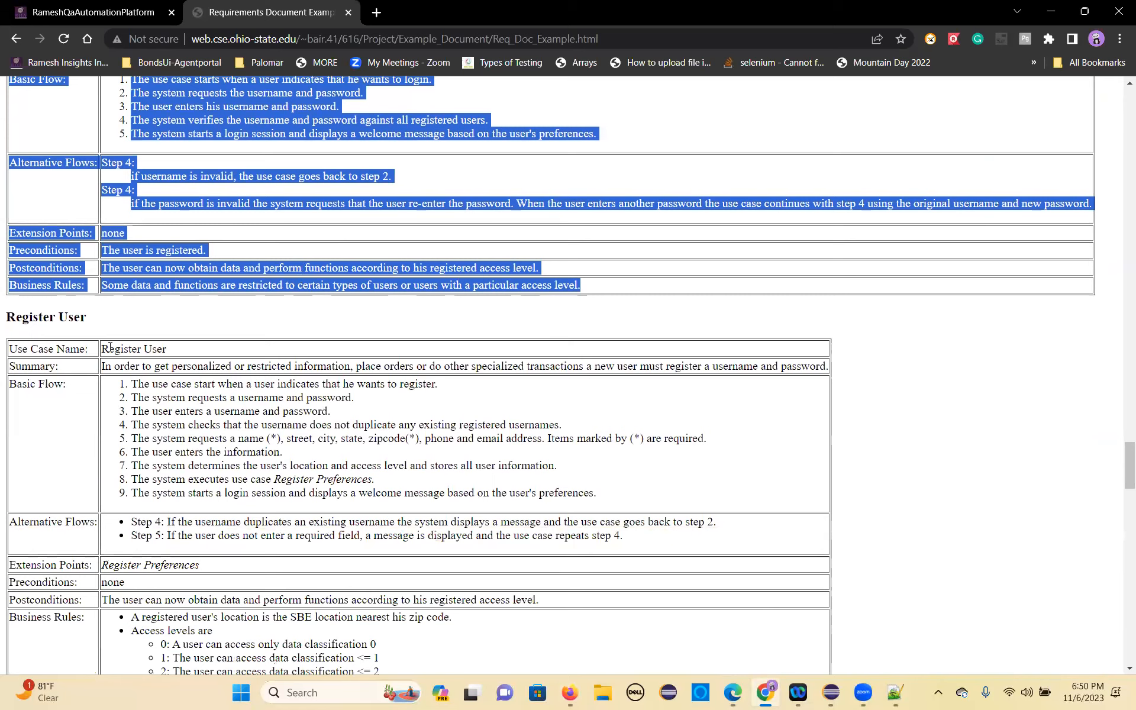
drag(167, 350, 16, 351)
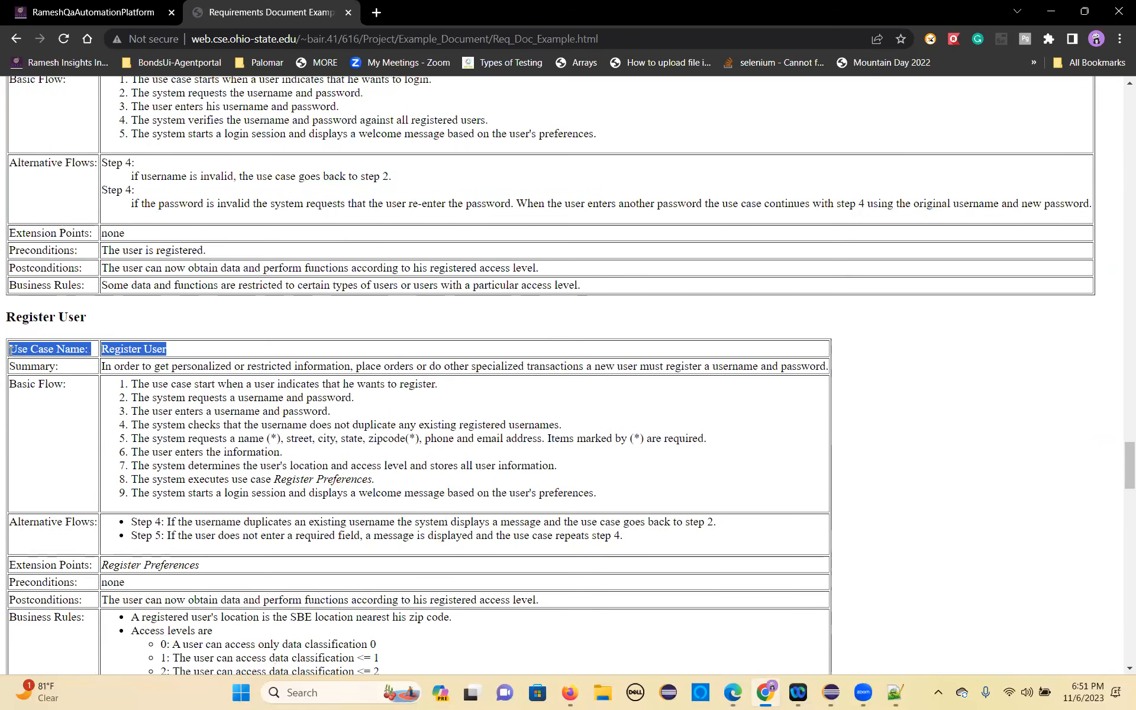
key(alt+Tab)
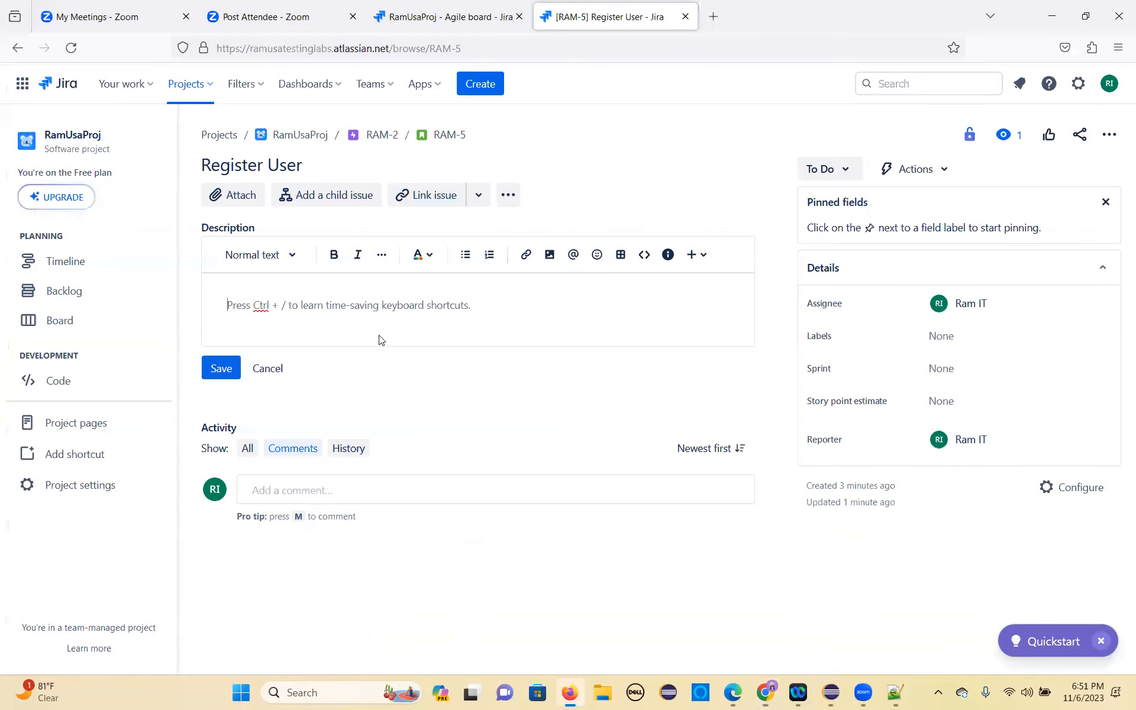
text(Use Case Name:	Register User)
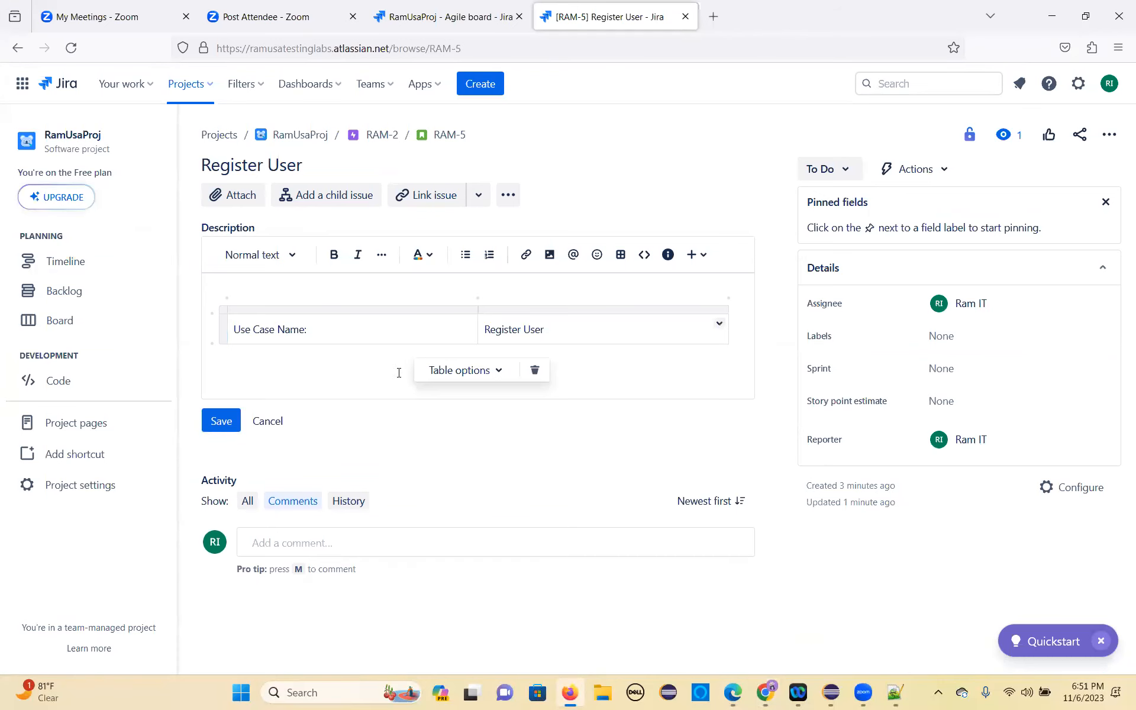
Step: Copy the Register User rows from Summary to Business Rules from the Chrome document below the name row in Jira's RAM-5 description and save it
click(276, 367)
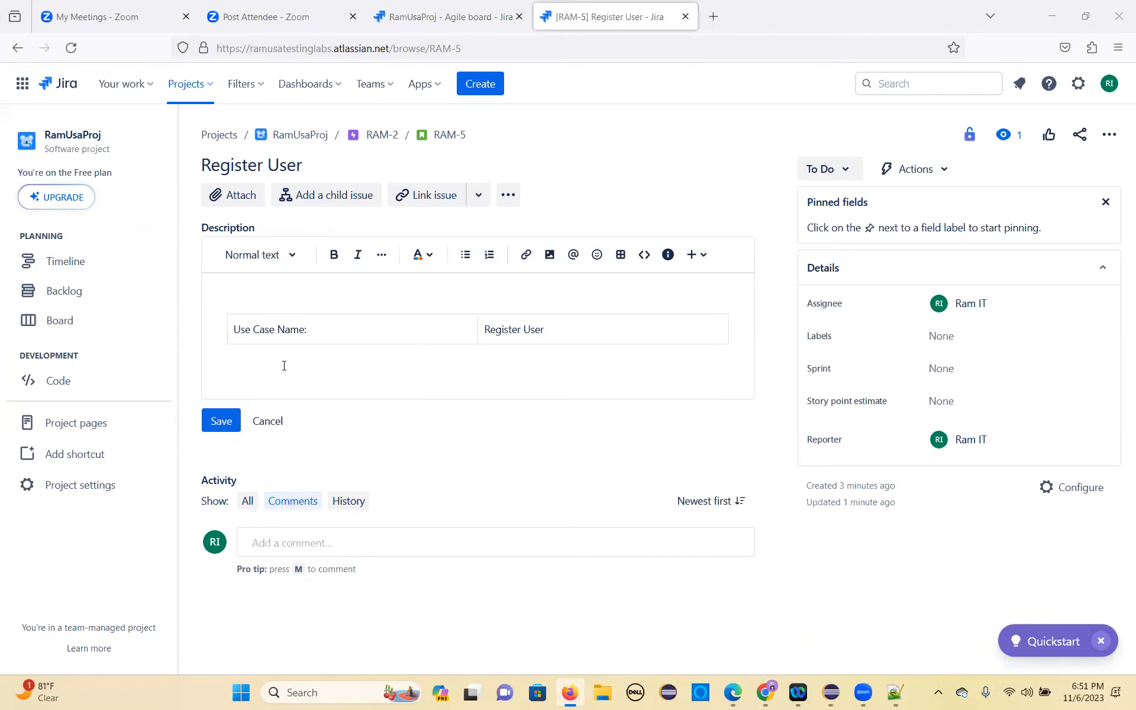
key(alt+Tab)
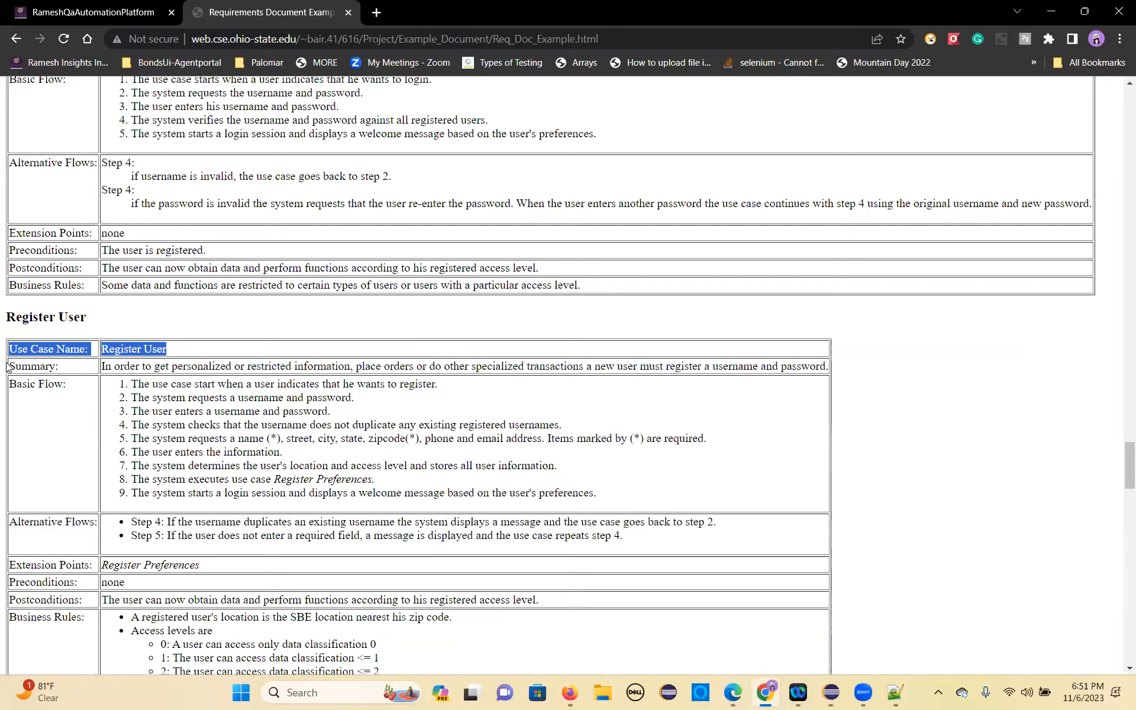
drag(11, 365, 423, 517)
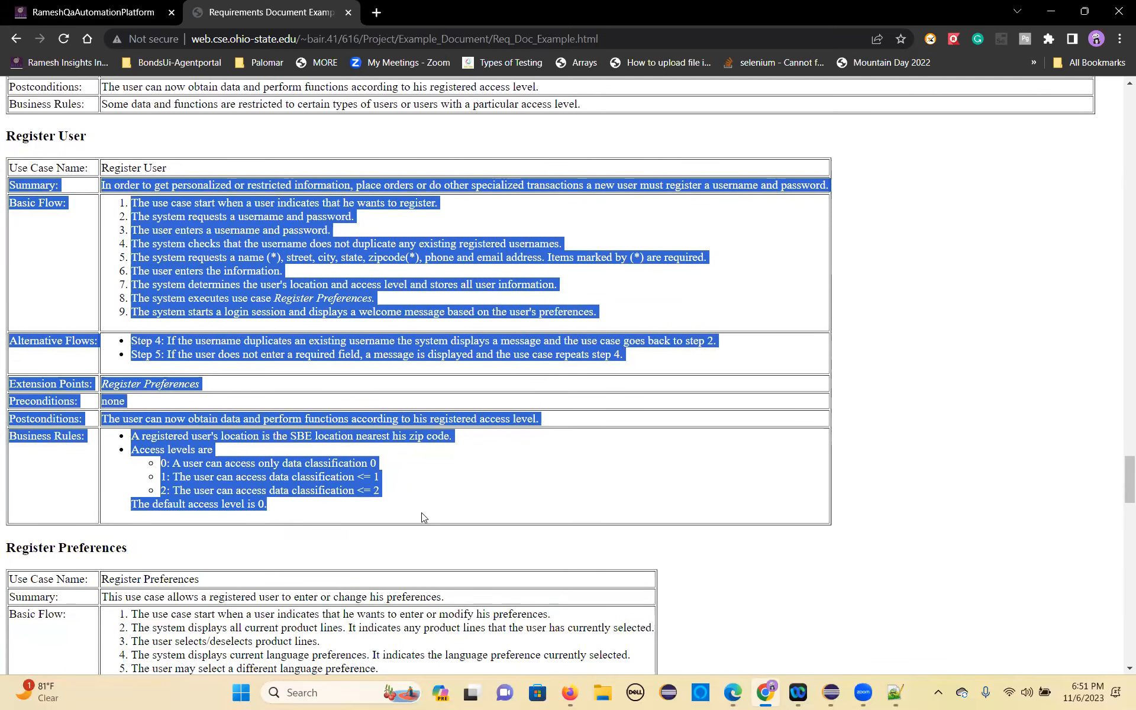
key(alt+Tab)
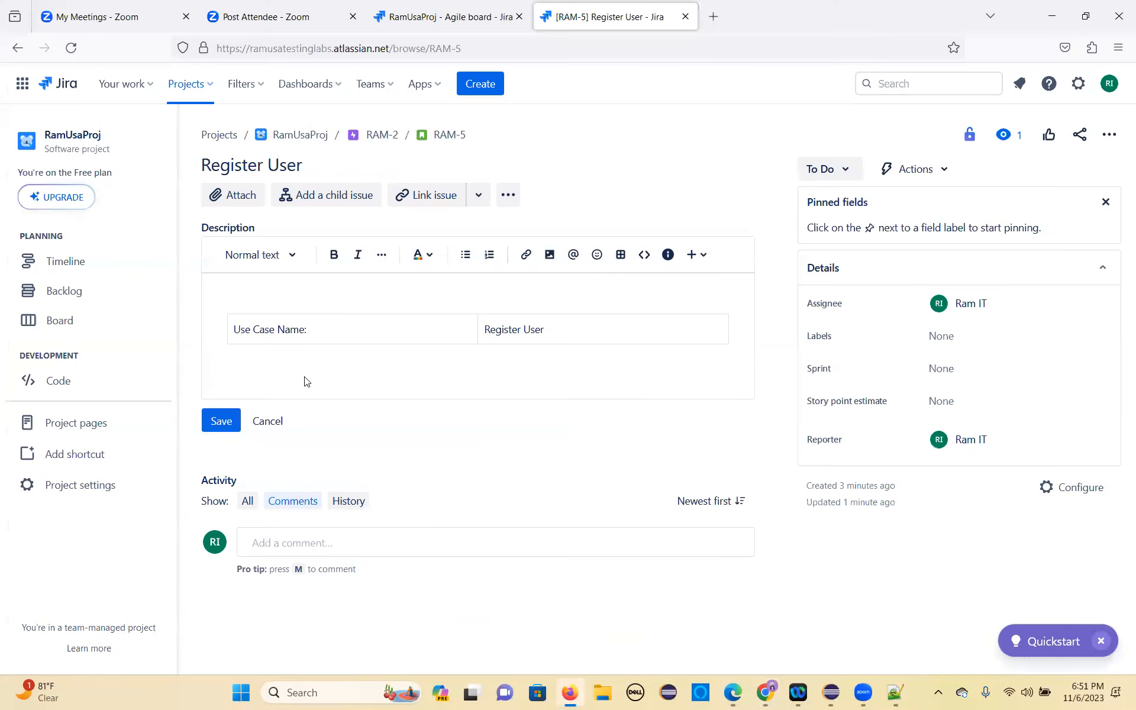
key(ctrl+v)
scroll(307, 474, down, 3)
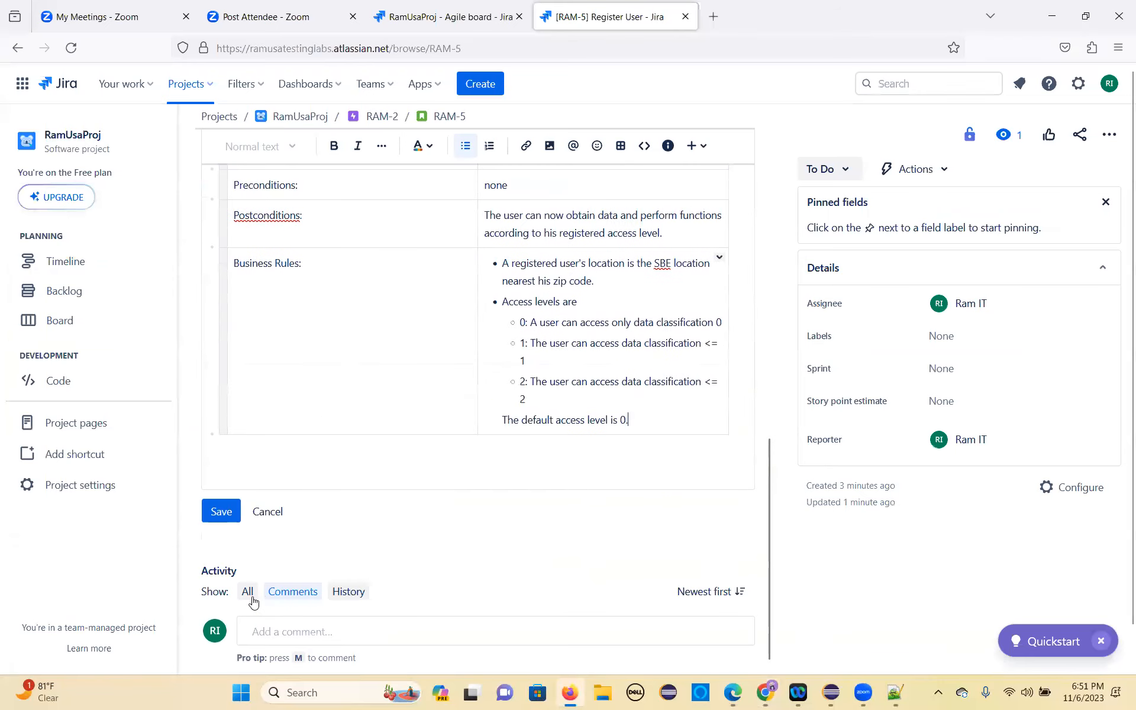
click(219, 513)
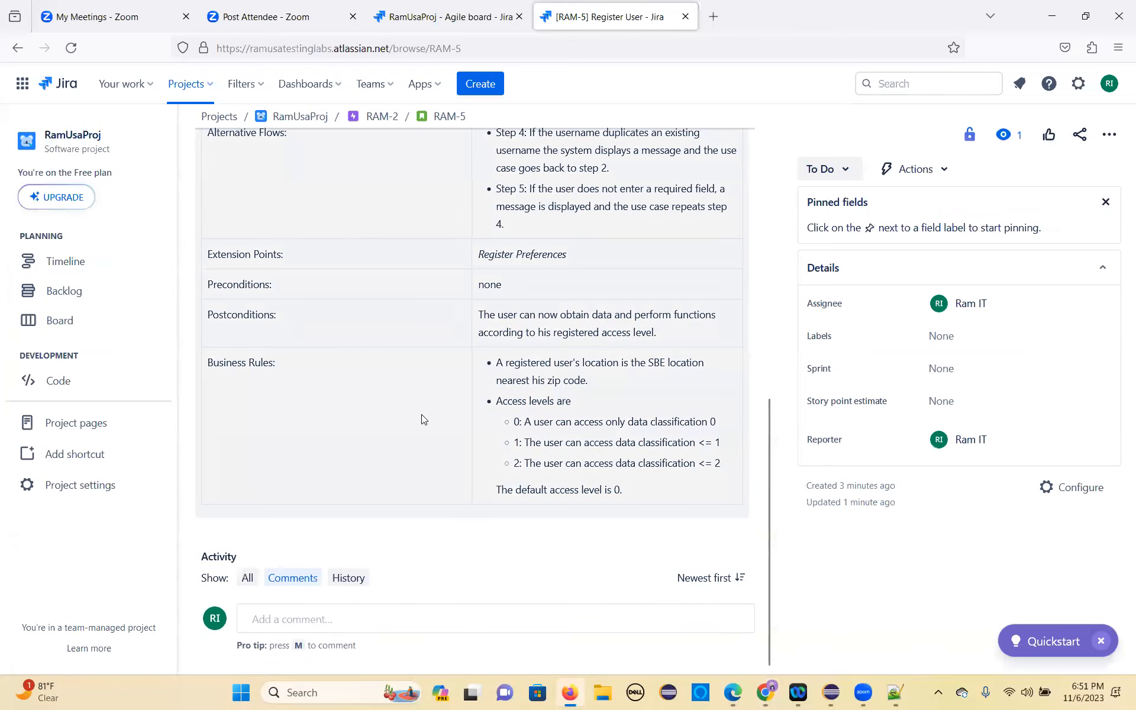
scroll(422, 414, up, 10)
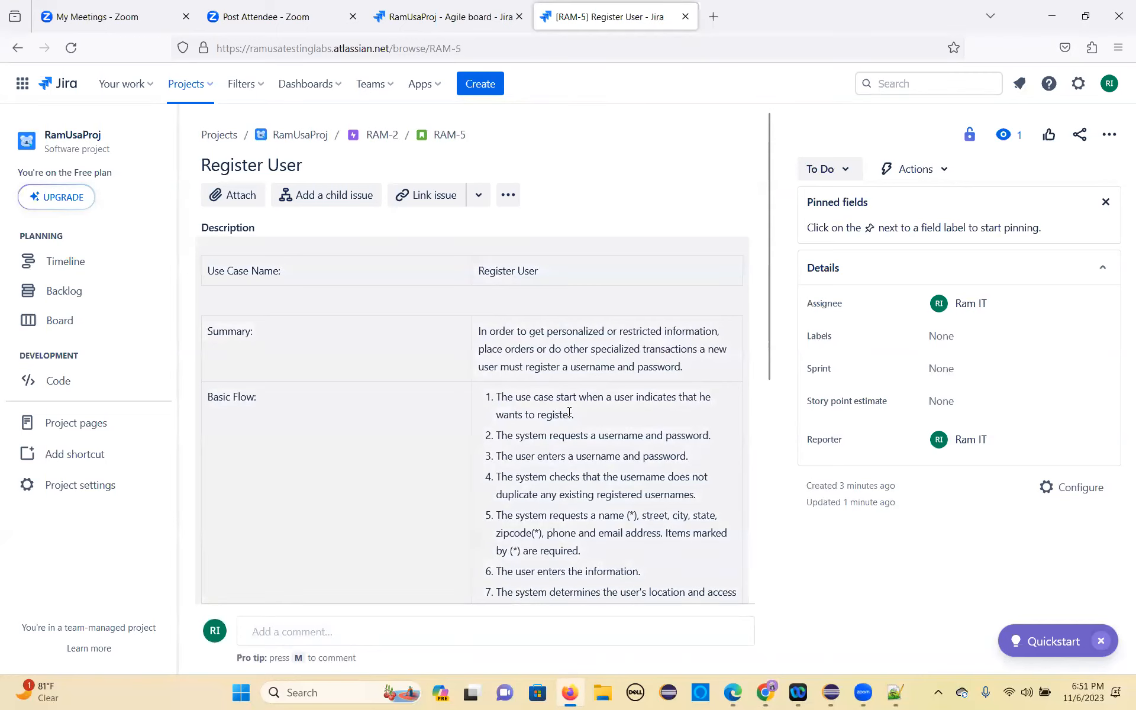
scroll(536, 406, down, 8)
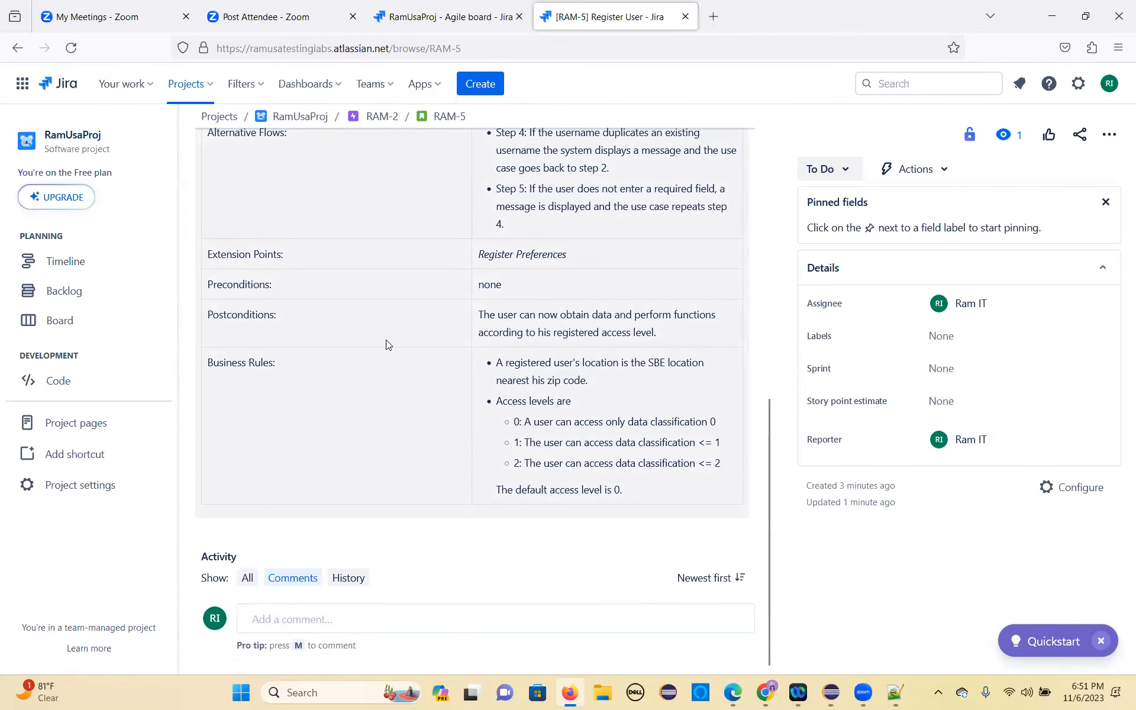
Step: Open the Register Preferences story by changing the issue key in the page address to RAM-6
drag(455, 51, 465, 51)
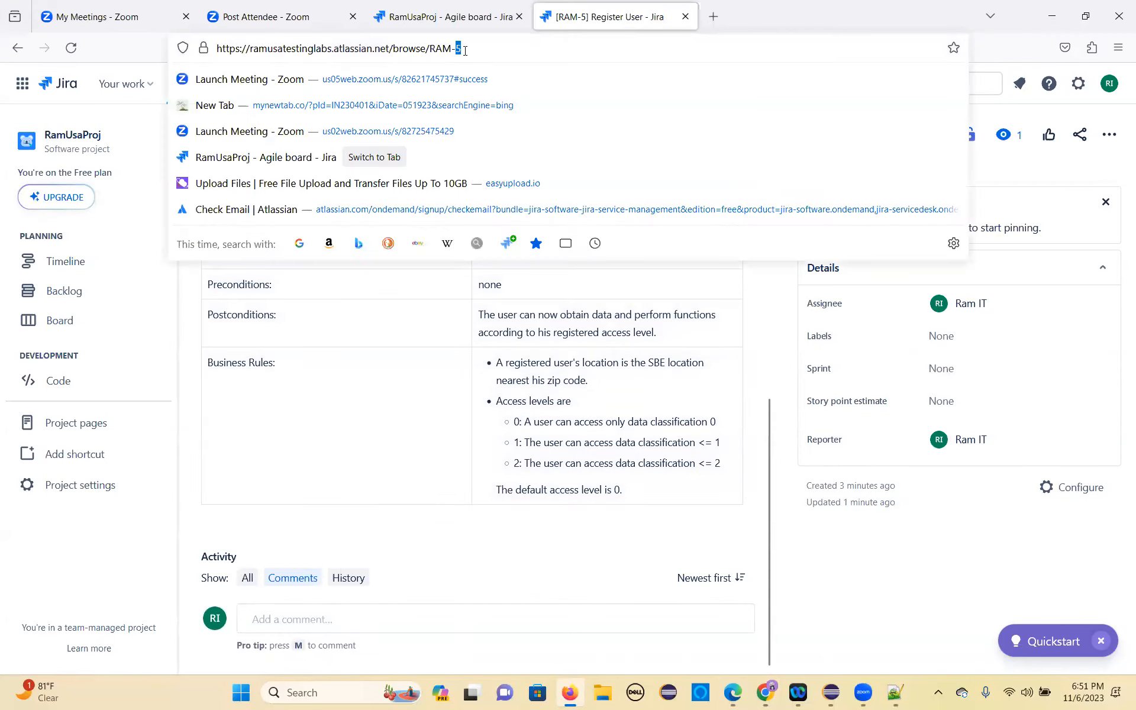
text(6)
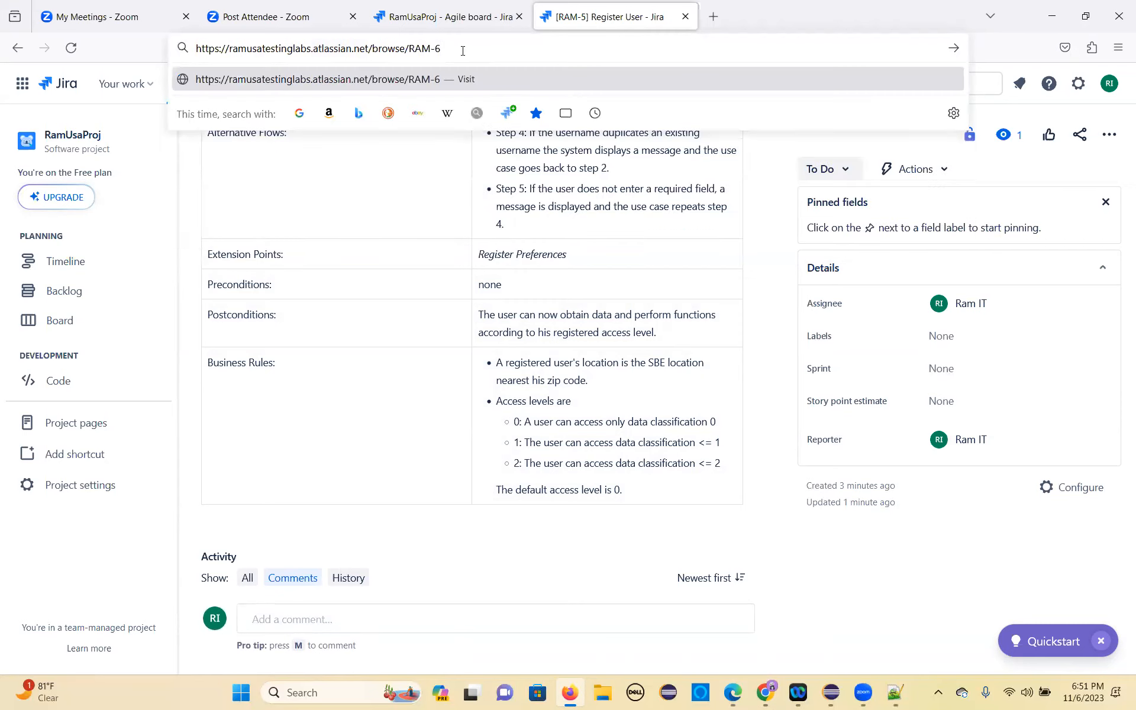
key(Return)
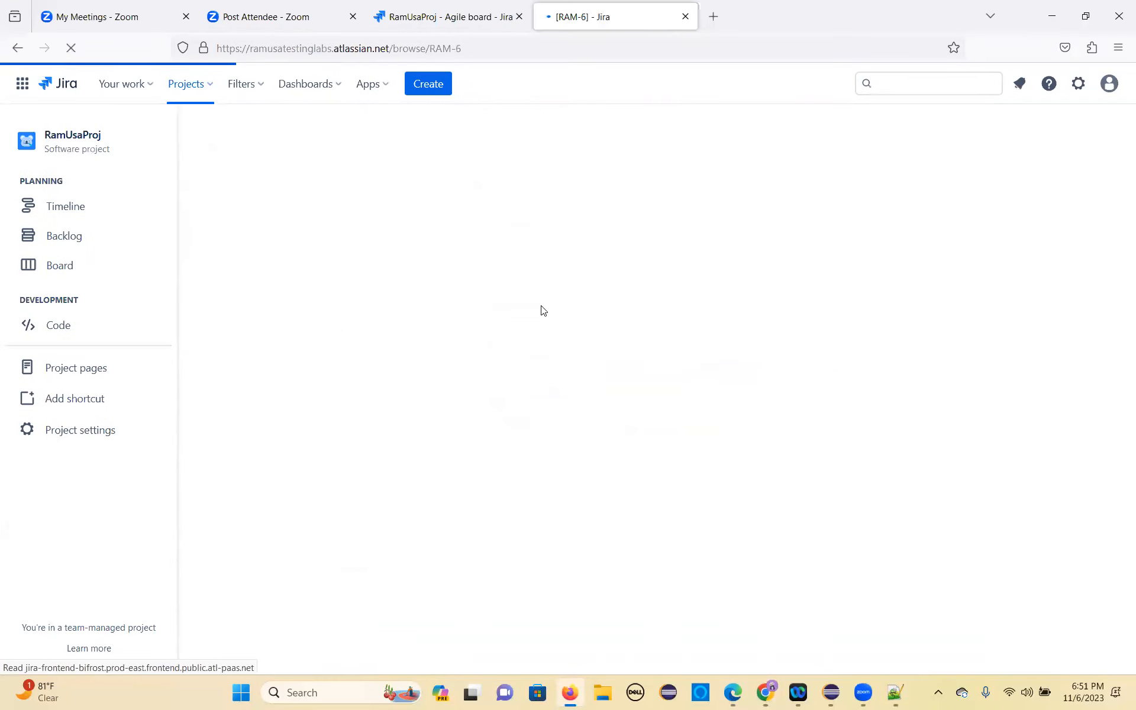
Step: Copy the whole Register Preferences use case table from the requirements document in Chrome into the RAM-6 description in Jira and save it
click(285, 247)
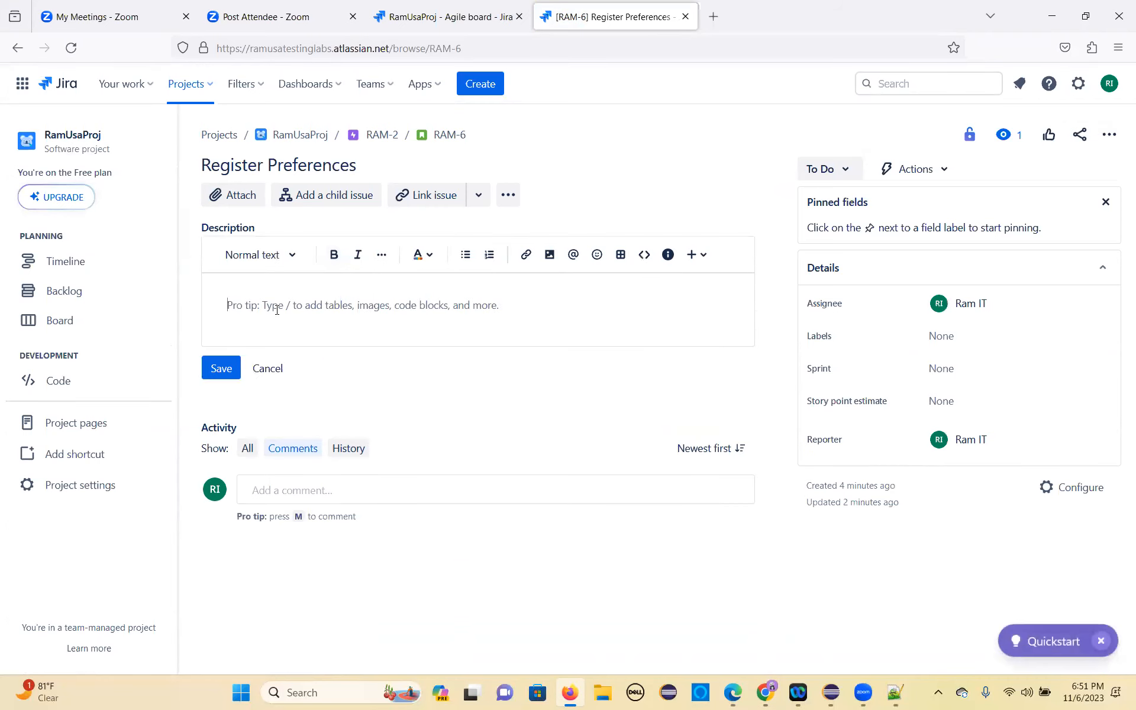
key(alt+Tab)
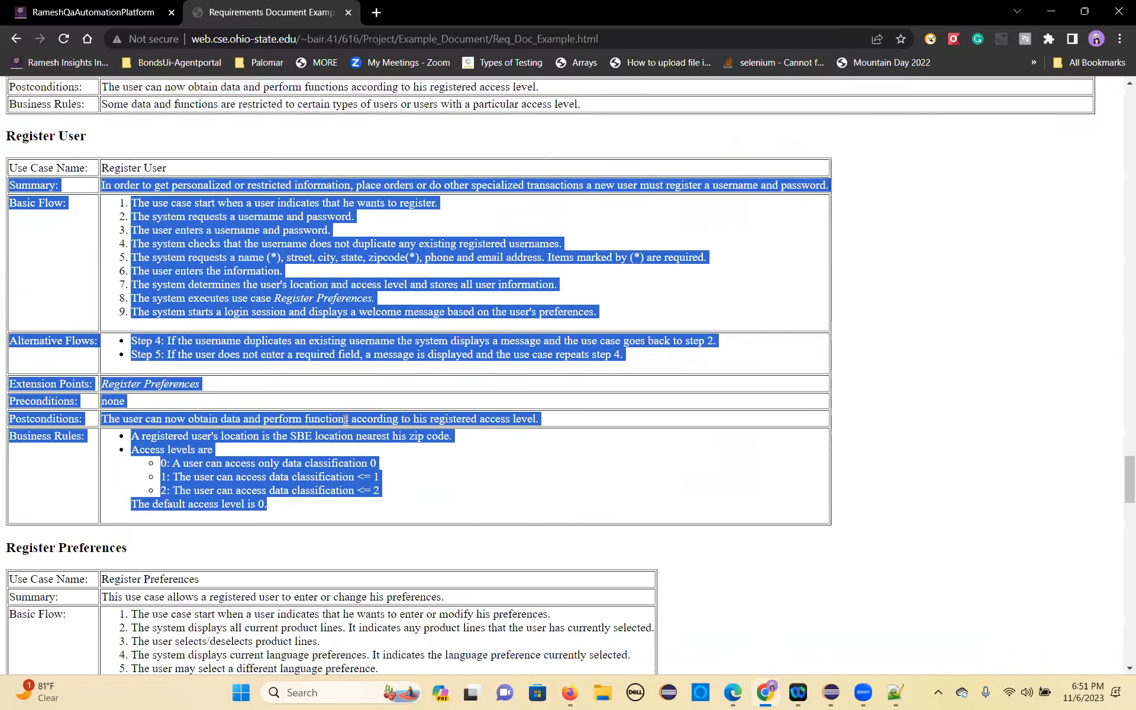
scroll(180, 417, down, 5)
drag(10, 282, 464, 487)
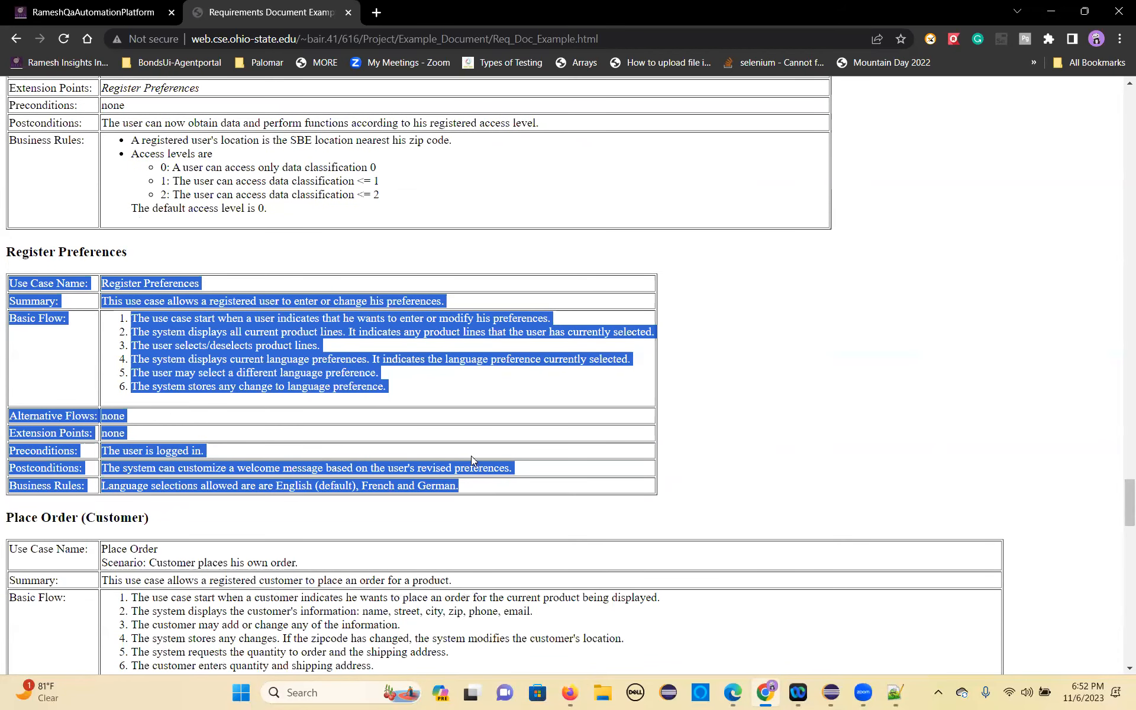
key(alt+Tab)
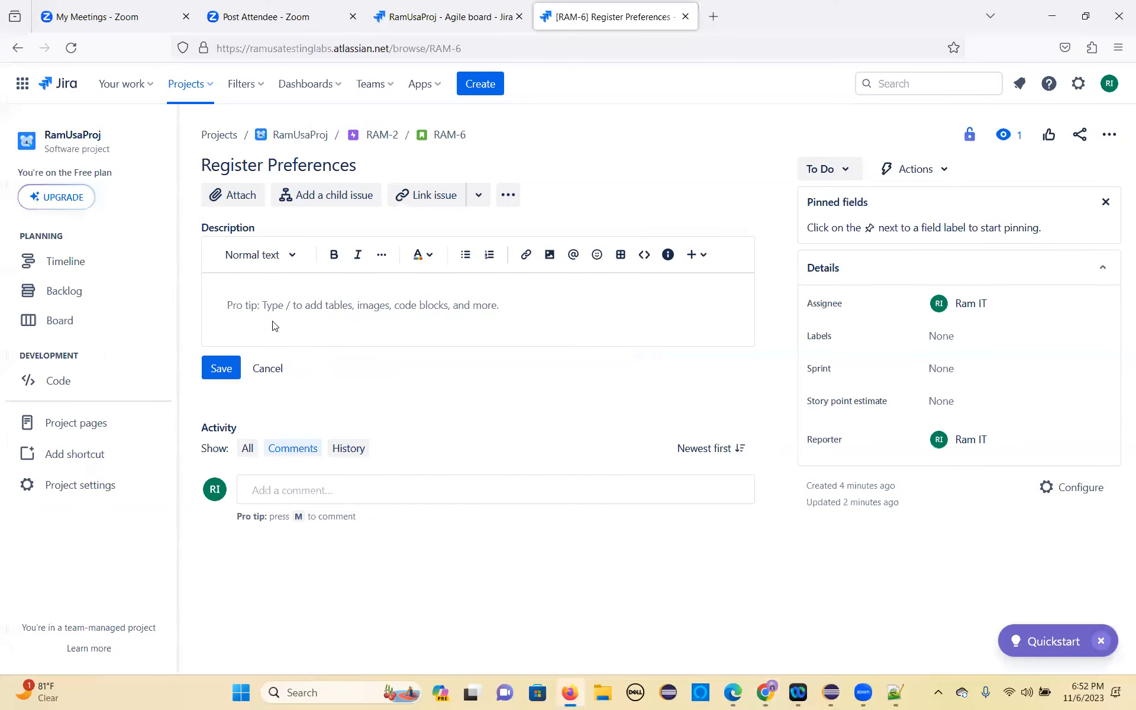
key(ctrl+v)
scroll(379, 355, down, 5)
click(224, 500)
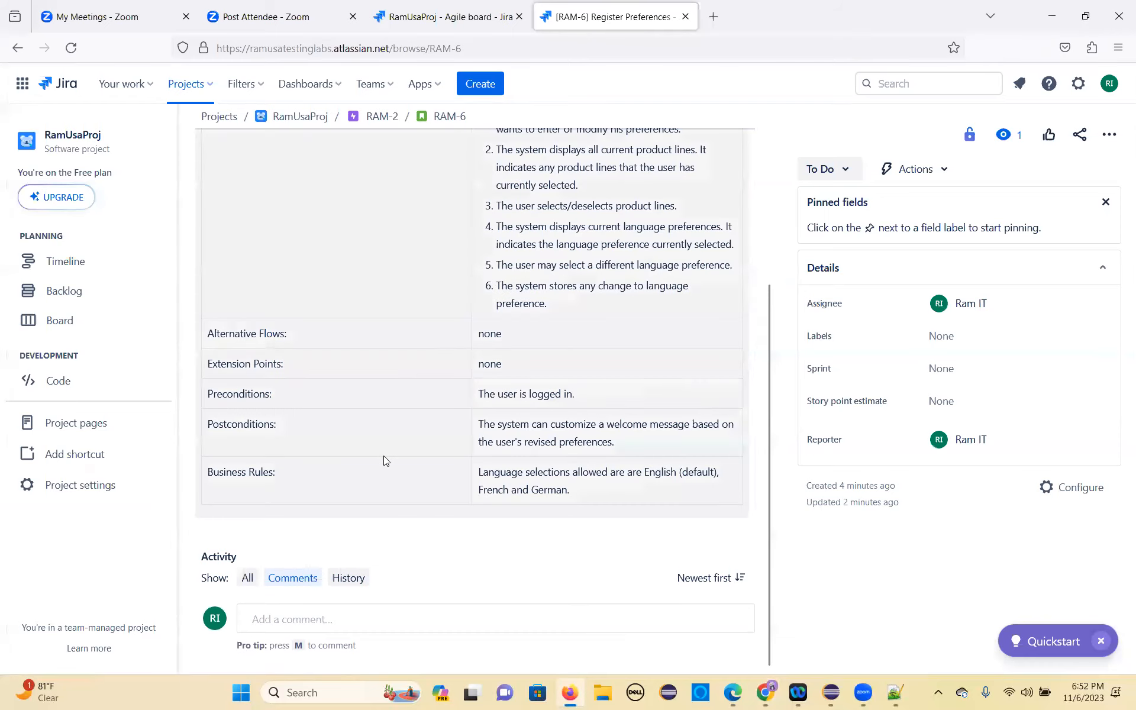
Step: Copy the whole Place Order (Customer) use case table from the requirements document in Chrome, and open story RAM-7 in Jira through its page address
key(alt+Tab)
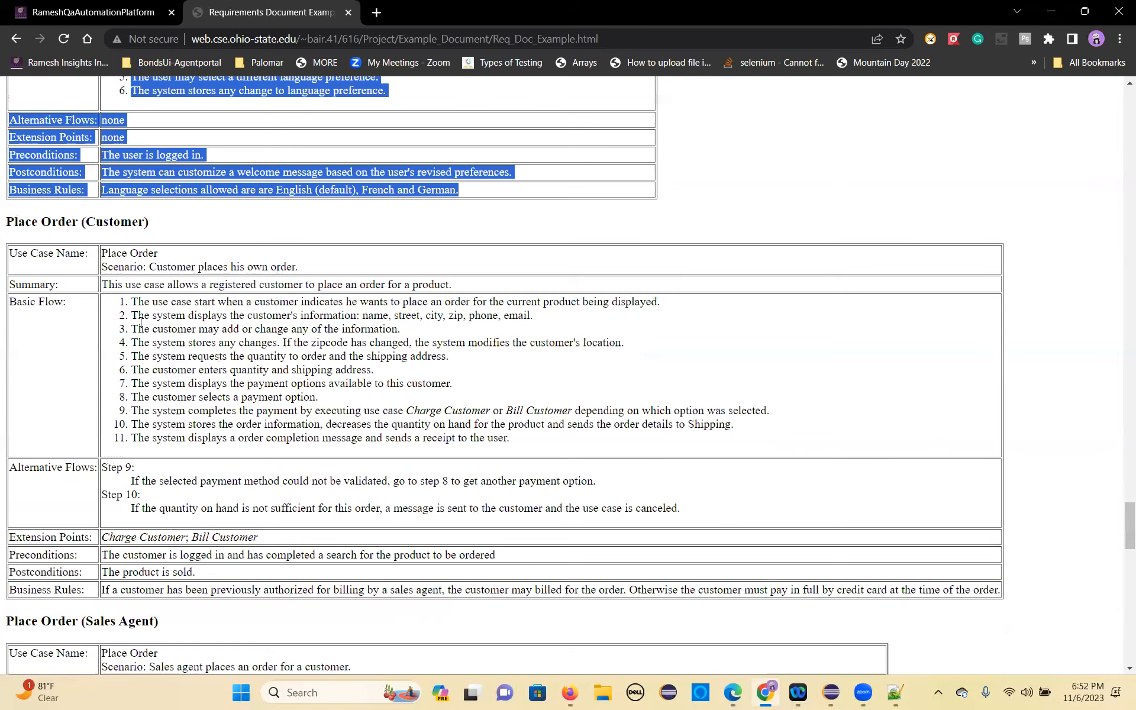
drag(12, 254, 590, 586)
drag(657, 586, 1012, 594)
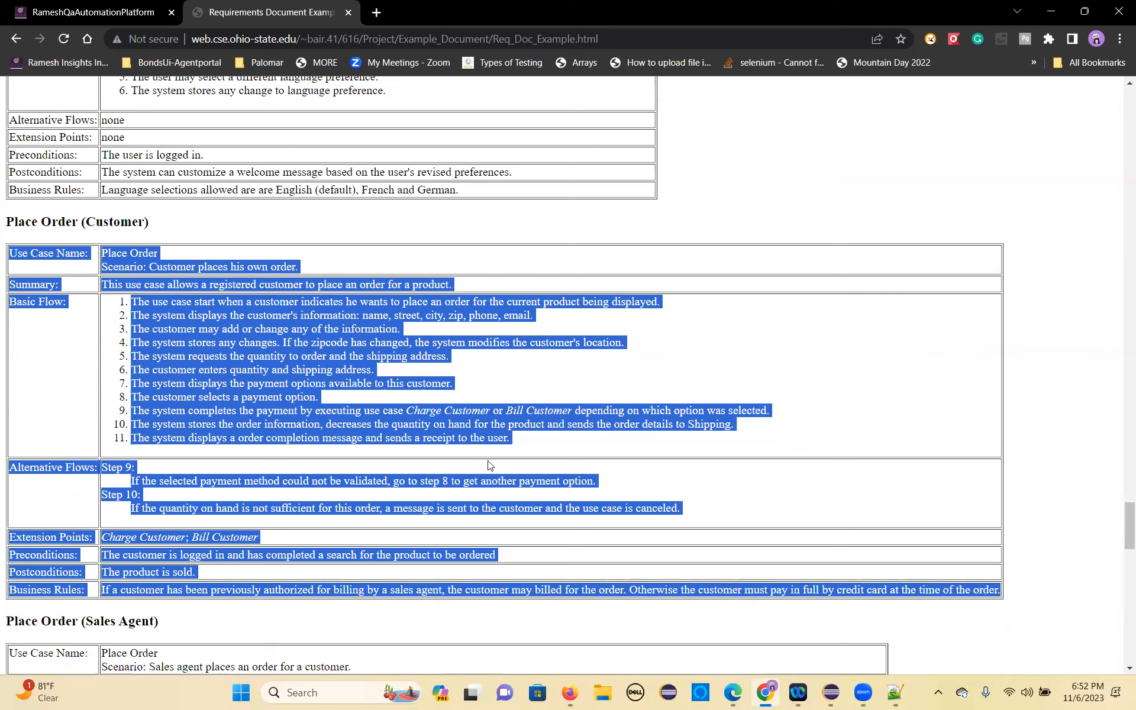
key(alt+Tab)
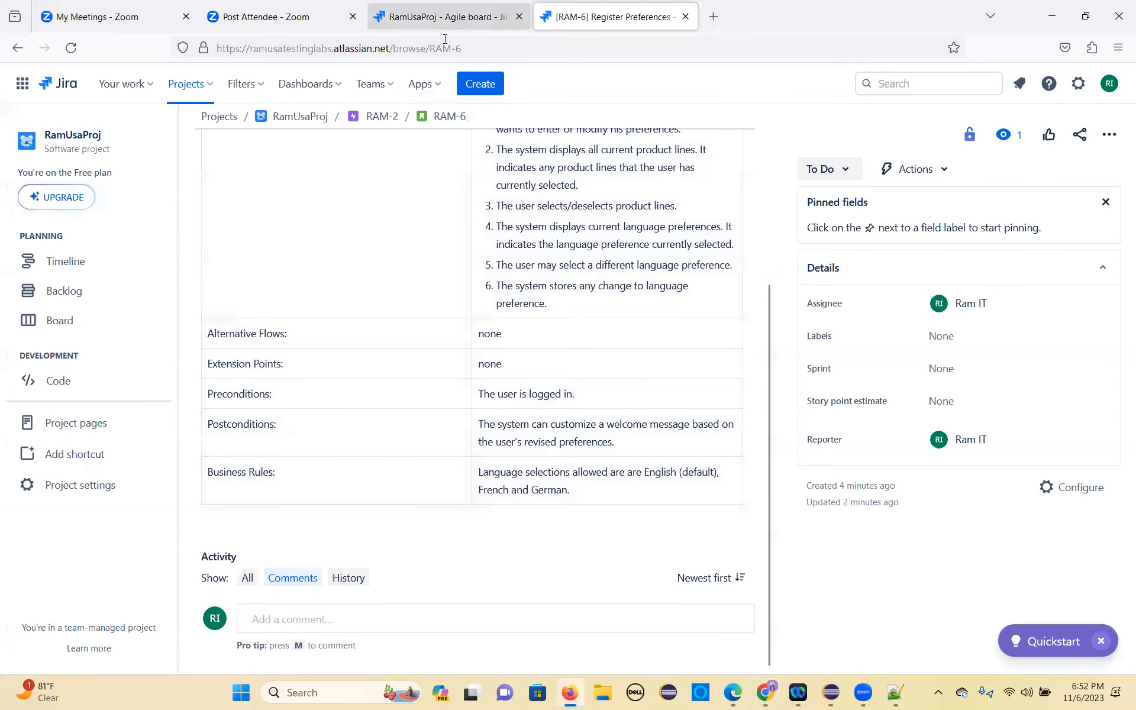
double_click(460, 49)
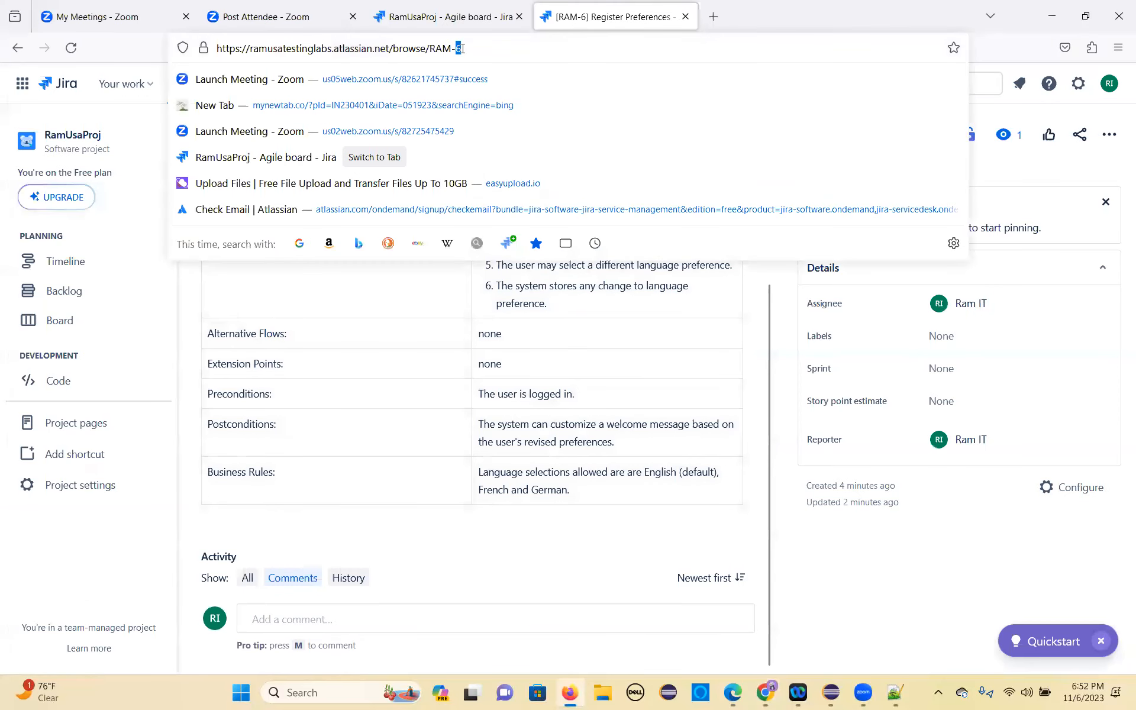
text(7)
key(Return)
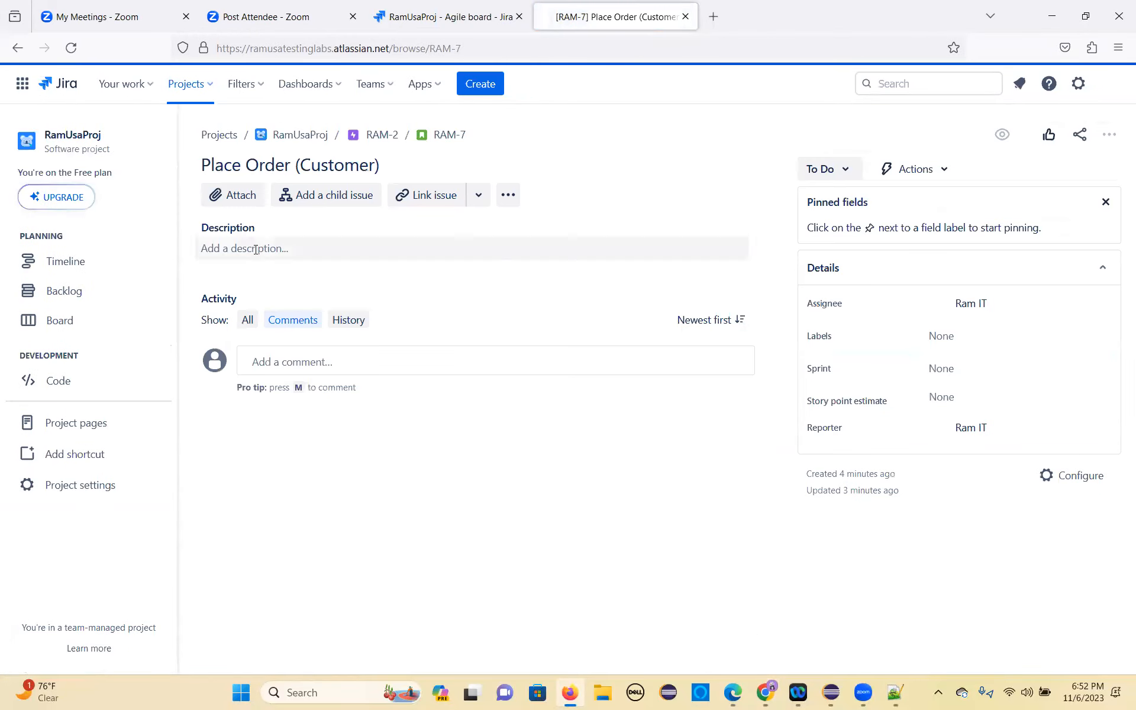
Step: Paste the copied Place Order (Customer) use case content into the RAM-7 description as normal text and save it
click(261, 249)
click(256, 254)
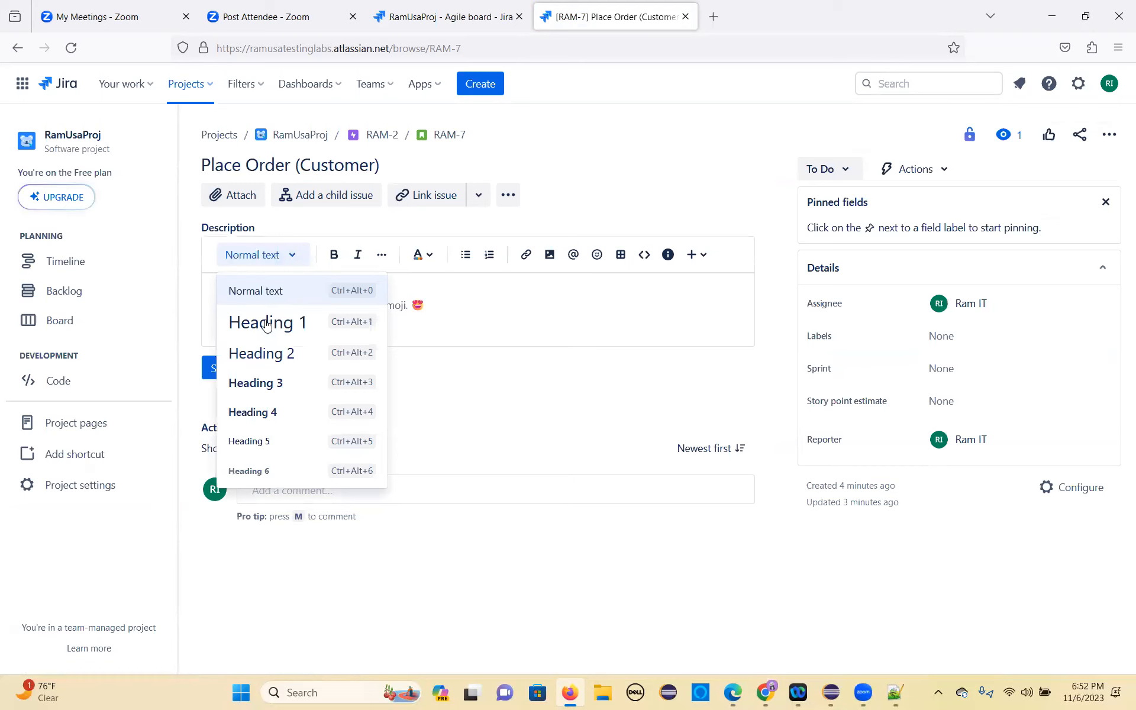
click(442, 323)
drag(438, 308, 257, 309)
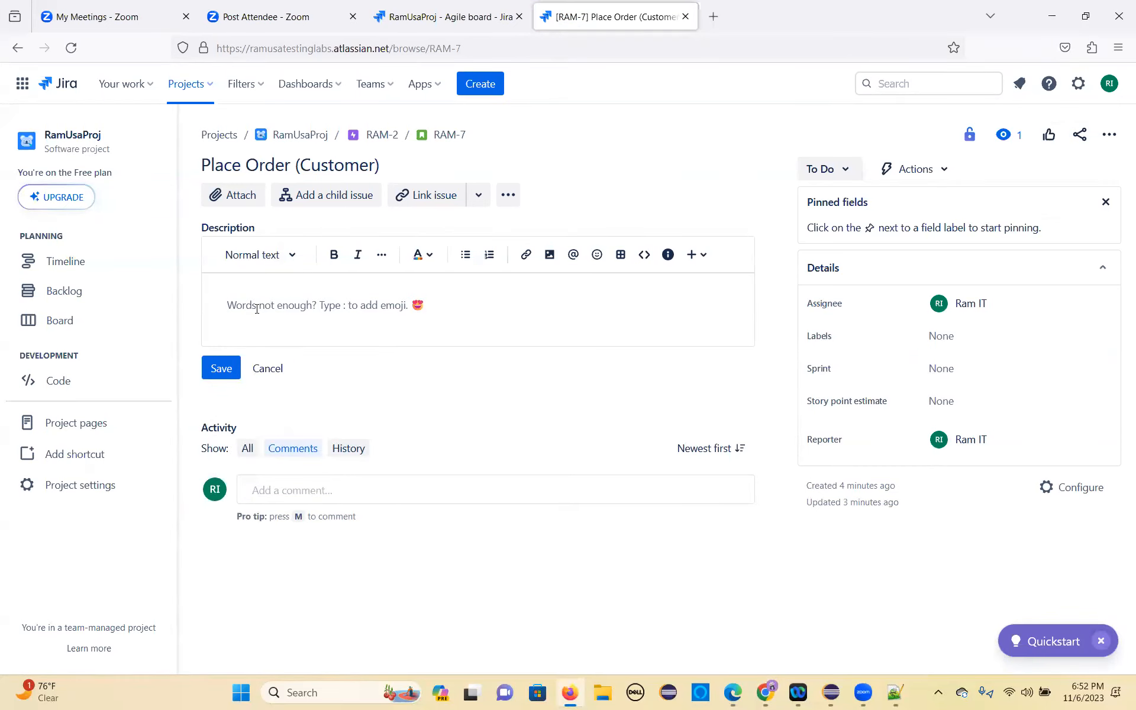
key(ctrl+v)
scroll(415, 414, down, 5)
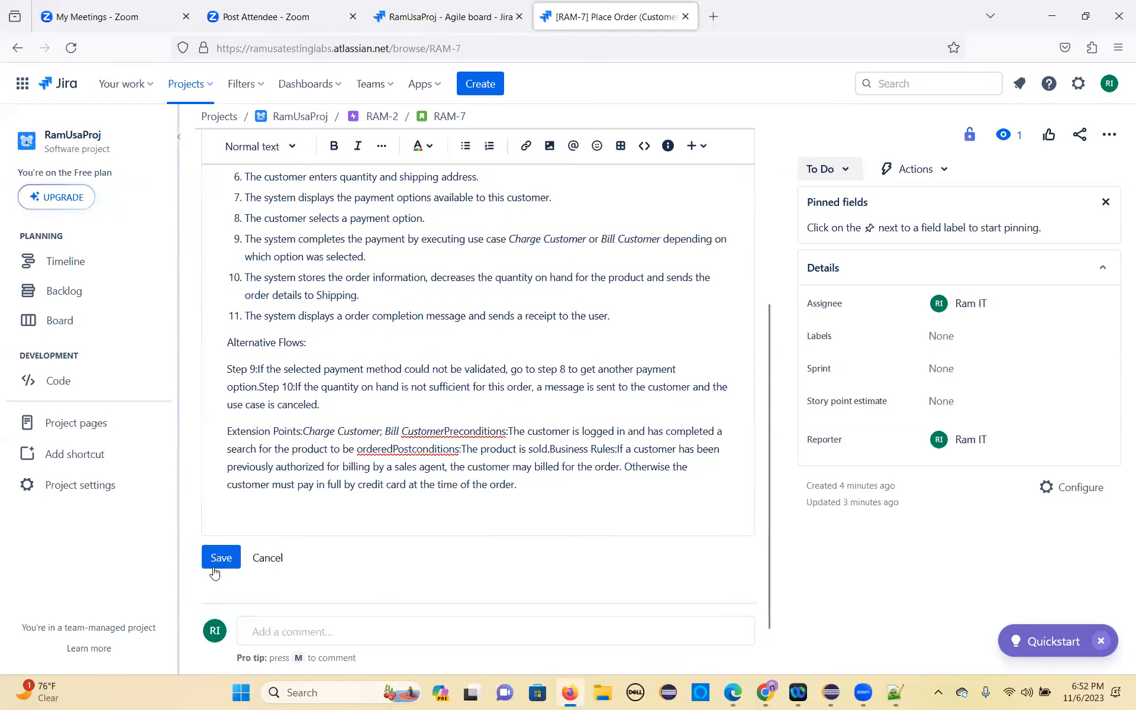
click(221, 556)
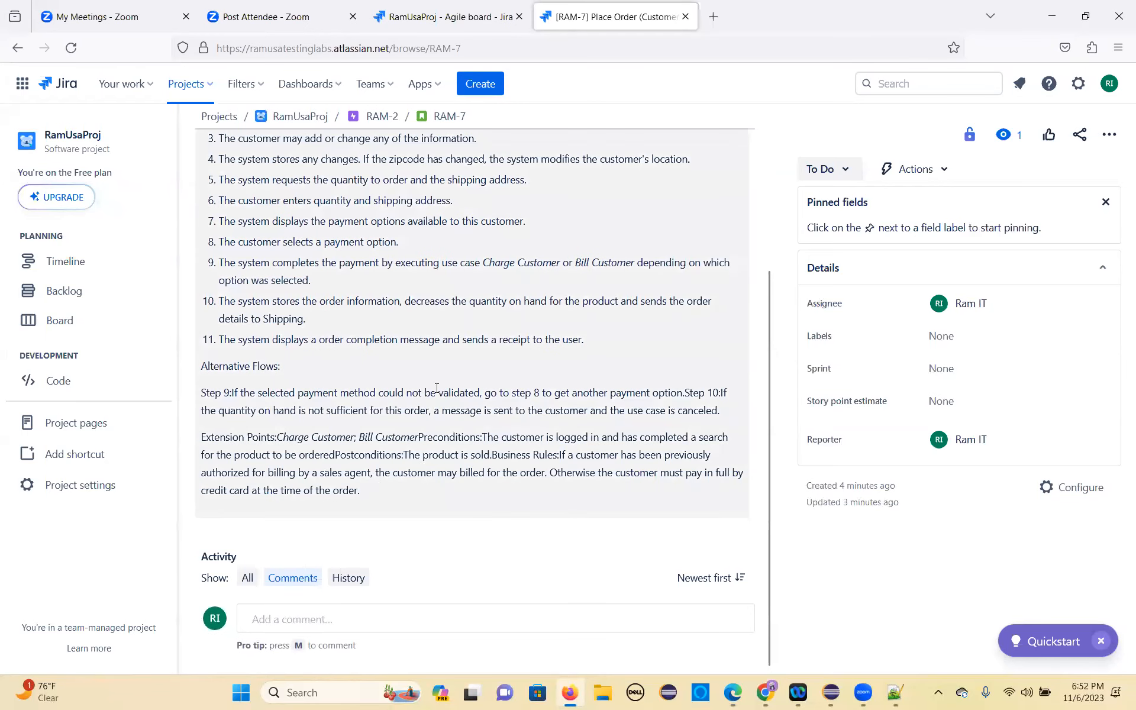
Step: Open the Place Order (Sales Agent) story by changing the issue key in the page address to RAM-8
double_click(465, 47)
text(8)
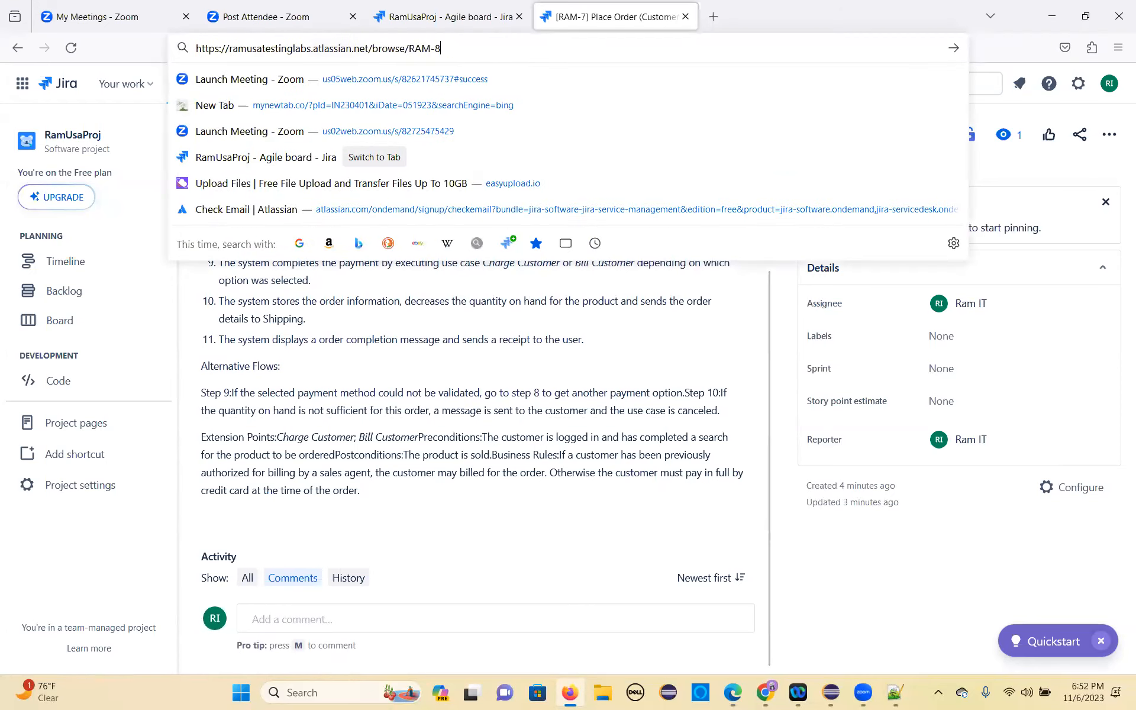
key(Return)
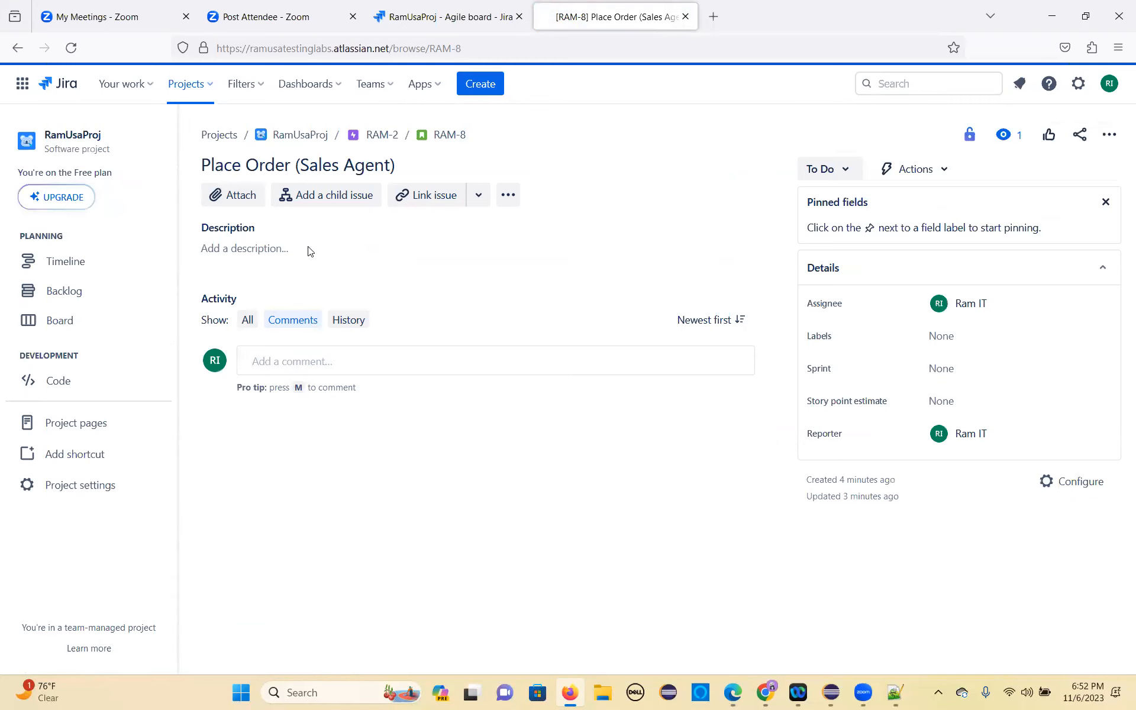
Step: Copy the Place Order (Sales Agent) use case table from the requirements document in Chrome into the RAM-8 description in Jira and save it
click(275, 250)
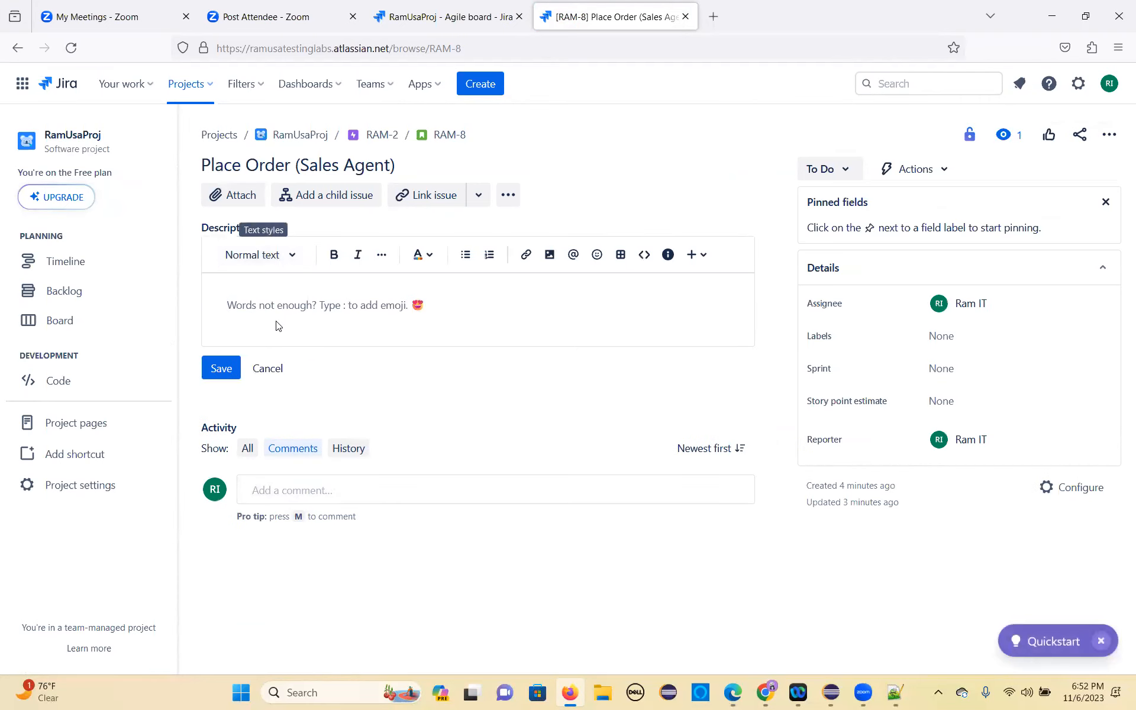
key(alt+Tab)
scroll(155, 275, down, 9)
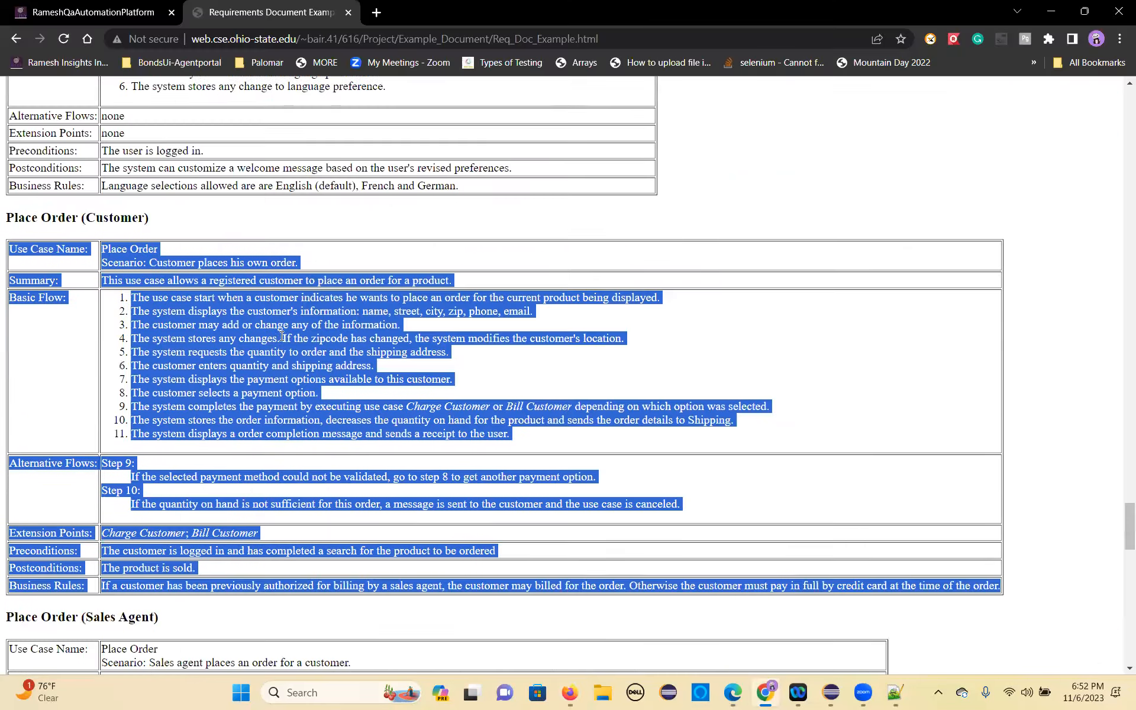
drag(8, 141, 712, 499)
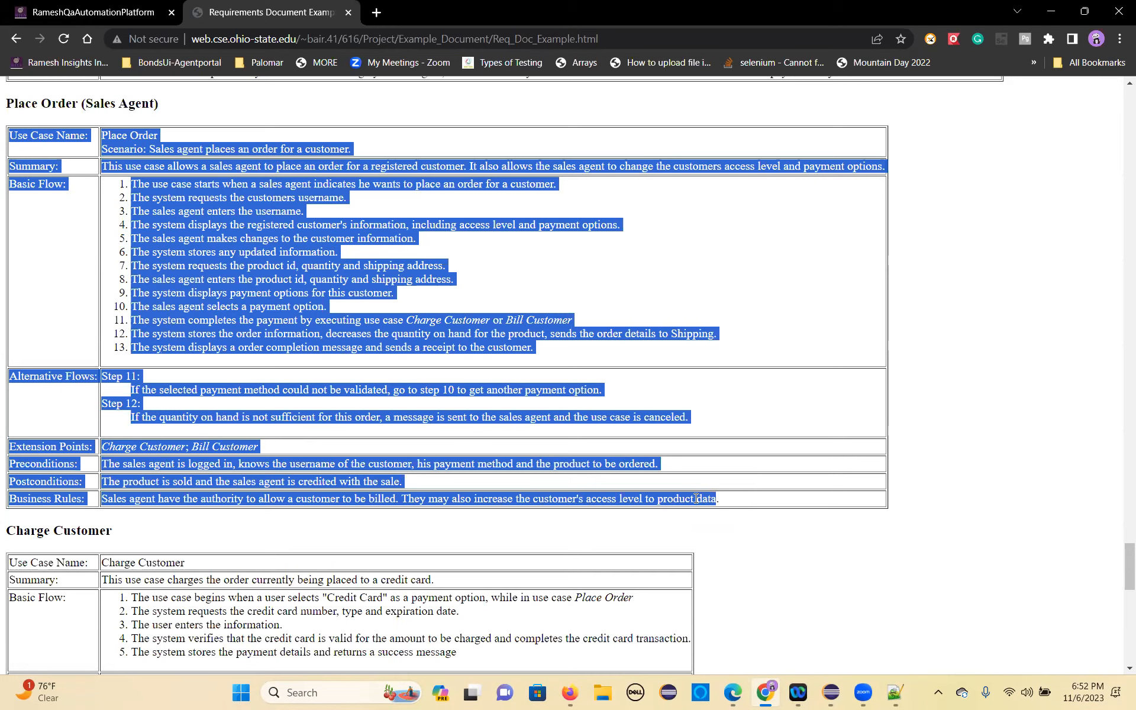
key(alt+Tab)
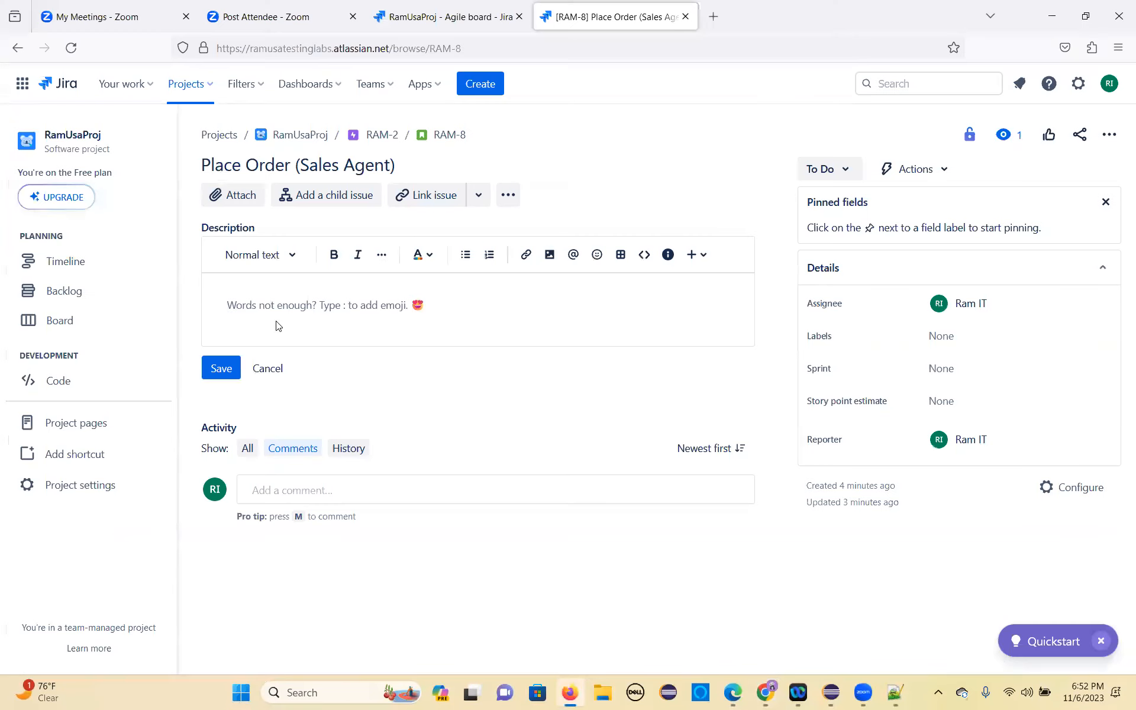
key(ctrl+v)
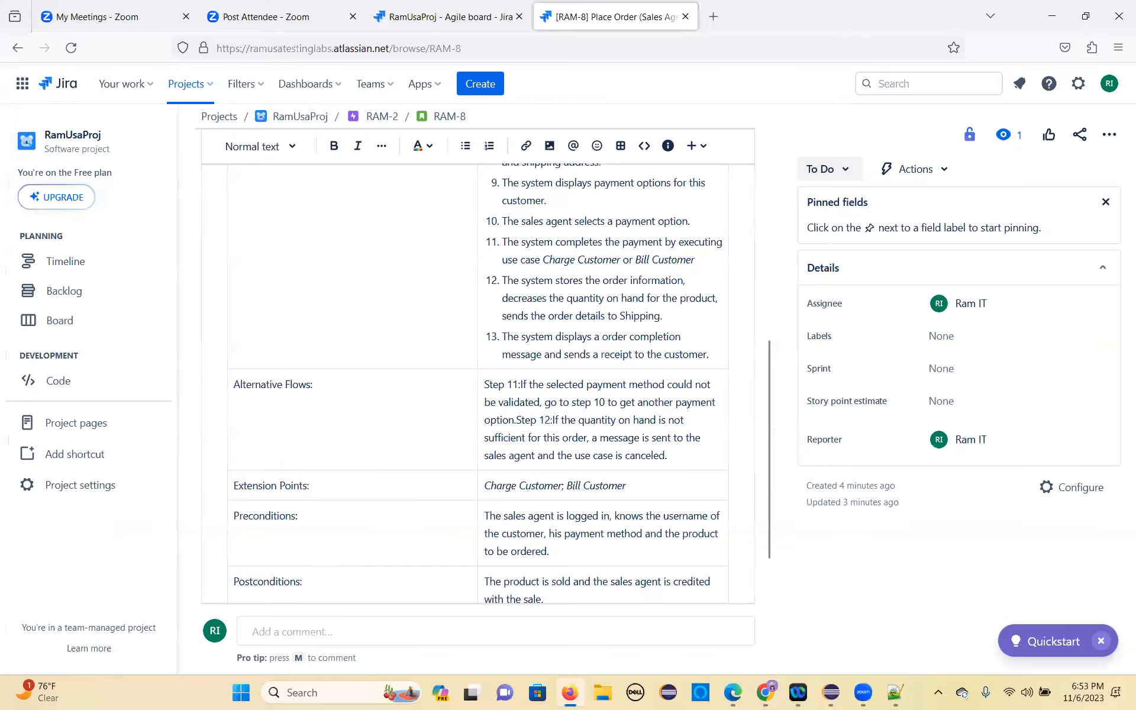
scroll(296, 424, down, 3)
click(222, 512)
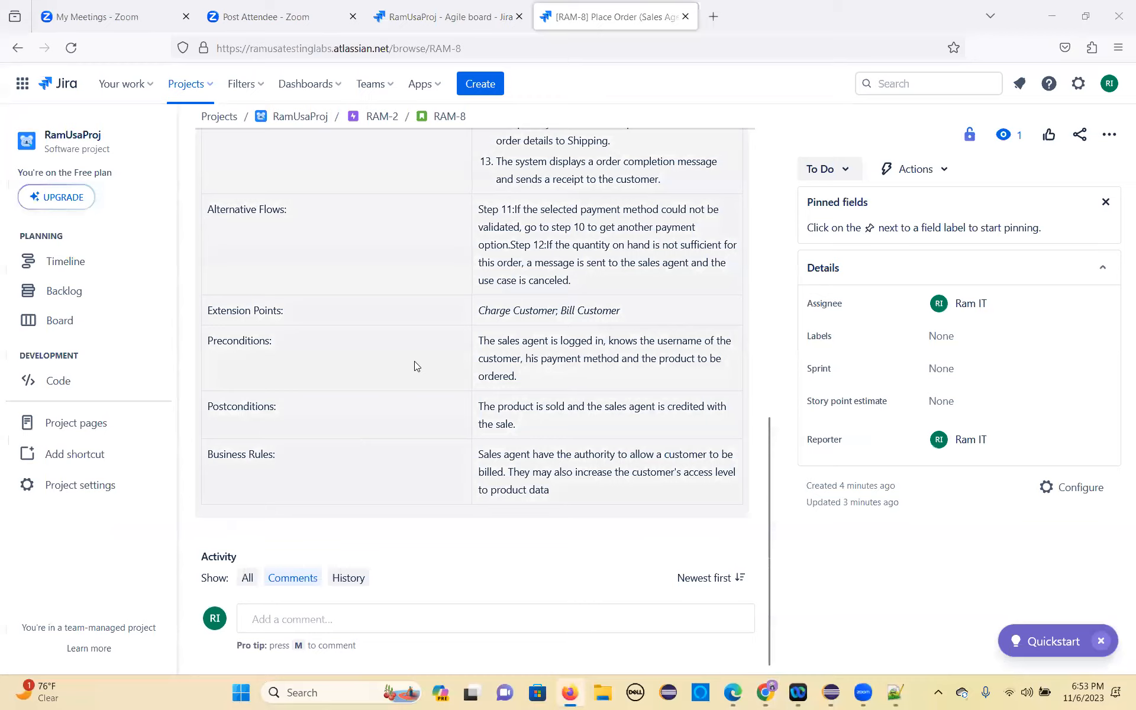
Step: Copy the whole Charge Customer use case table from the requirements document in Chrome, and open story RAM-9 in Jira through its page address
key(alt+Tab)
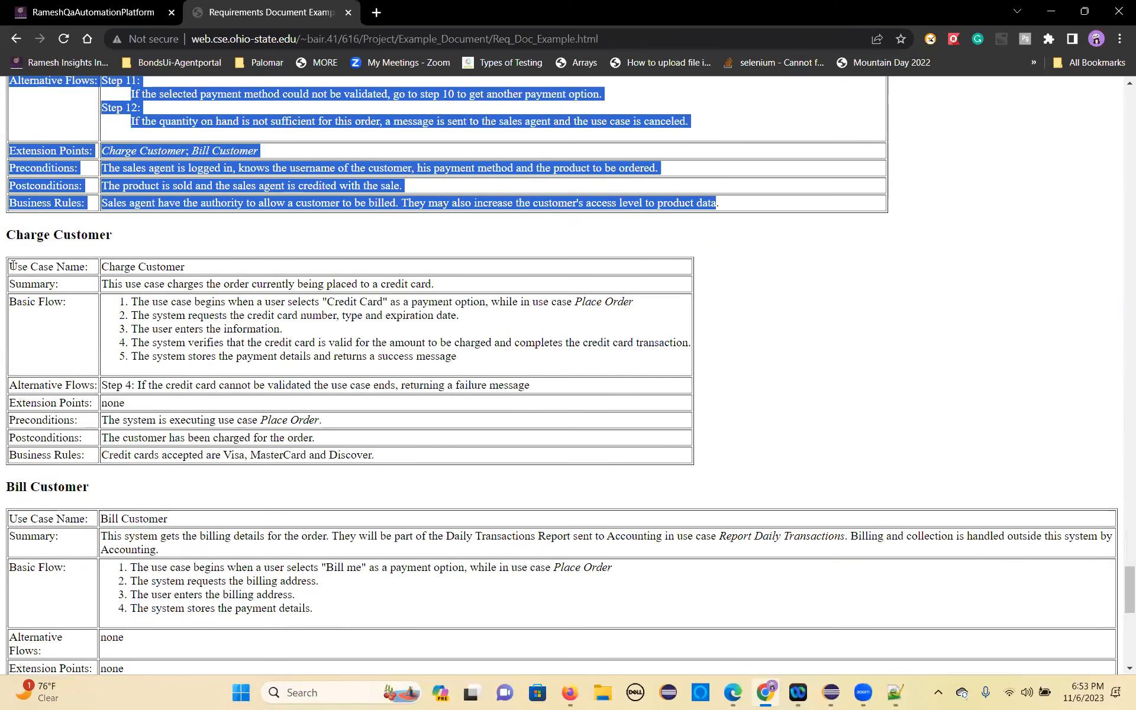
drag(12, 265, 375, 453)
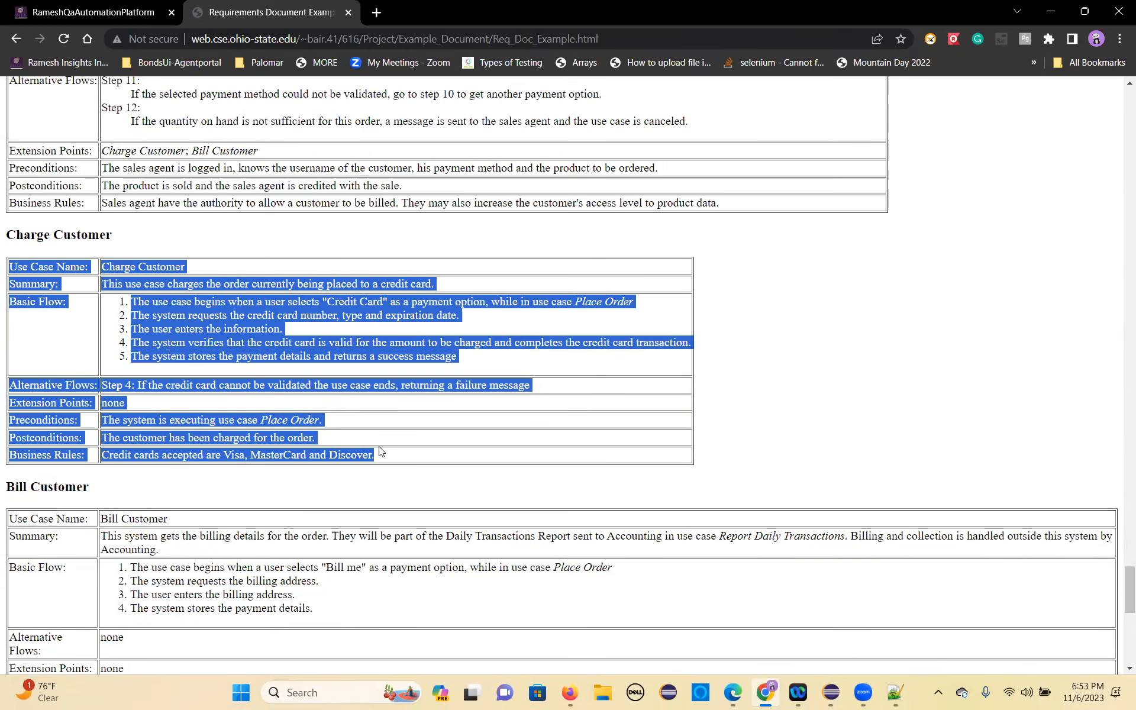
key(alt+Tab)
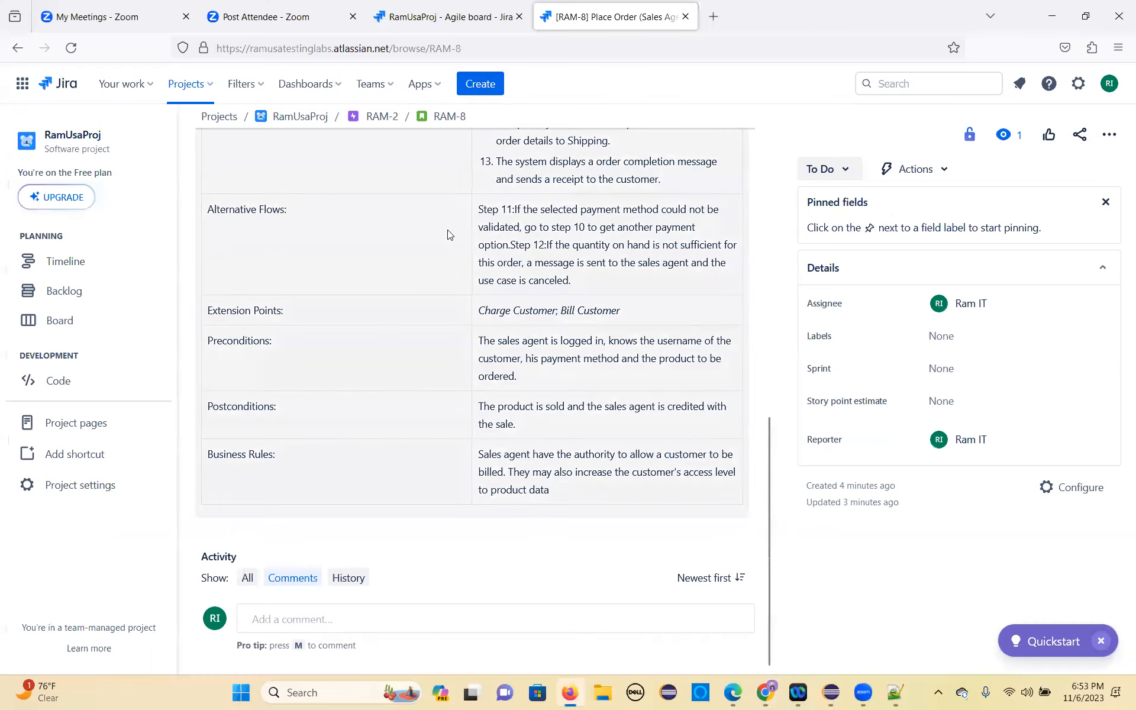
click(464, 46)
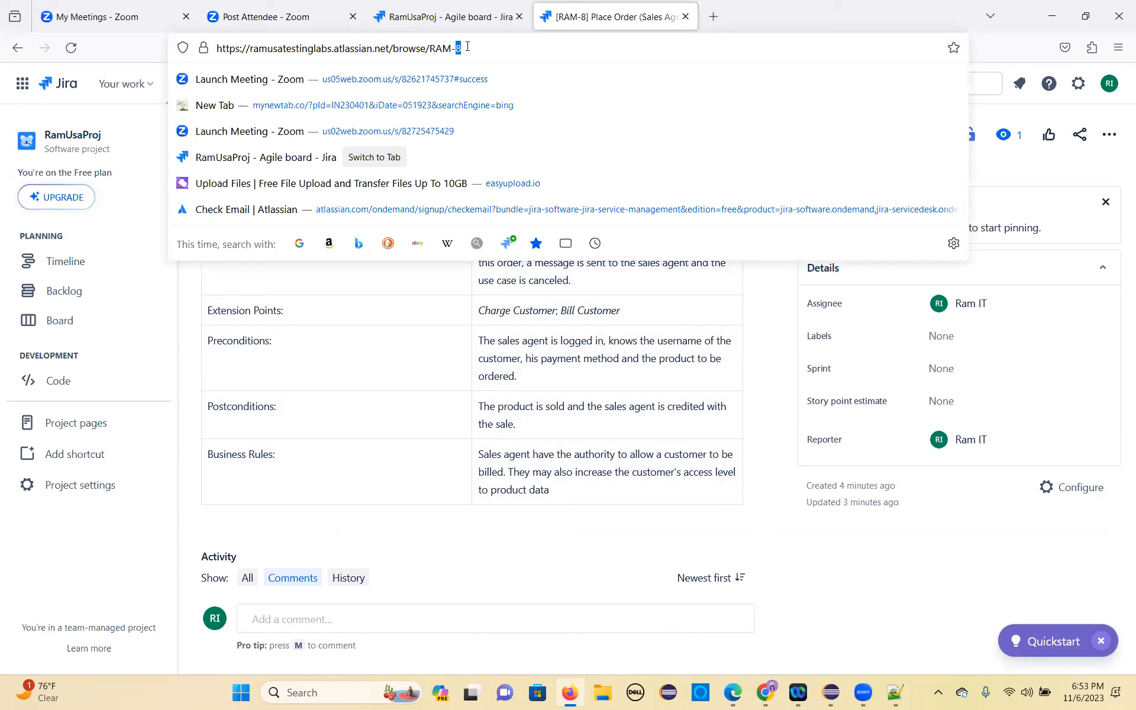
text(9)
key(Return)
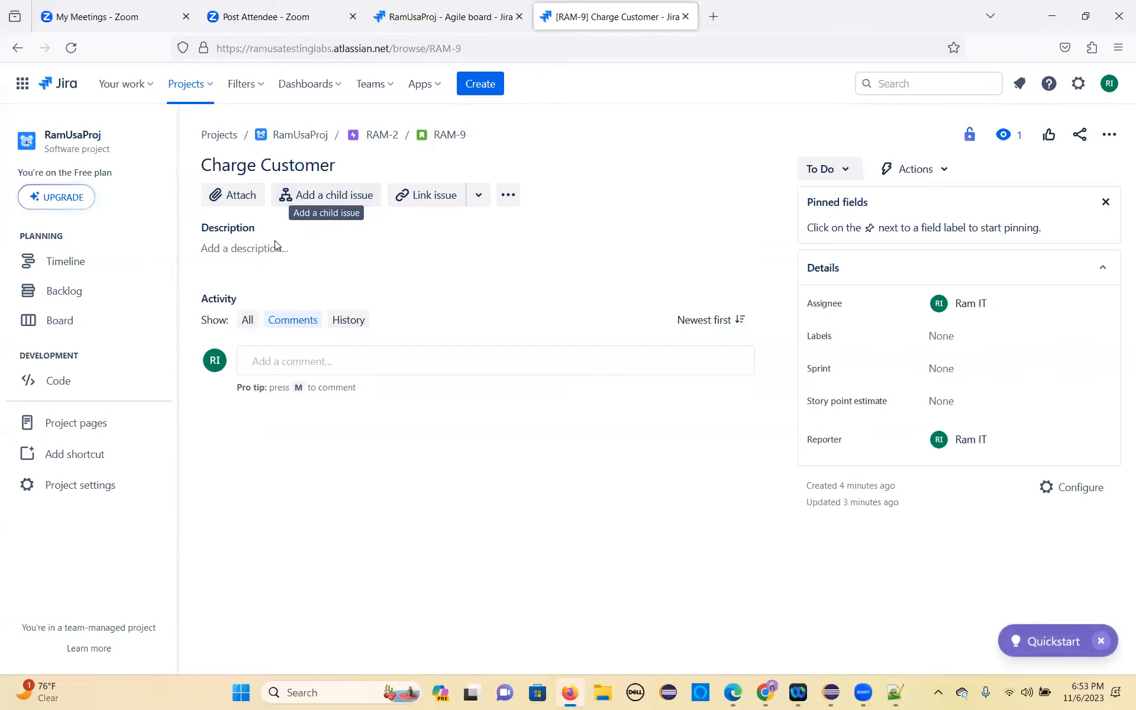
Step: Paste the copied Charge Customer use case table into the RAM-9 description and save it
click(254, 249)
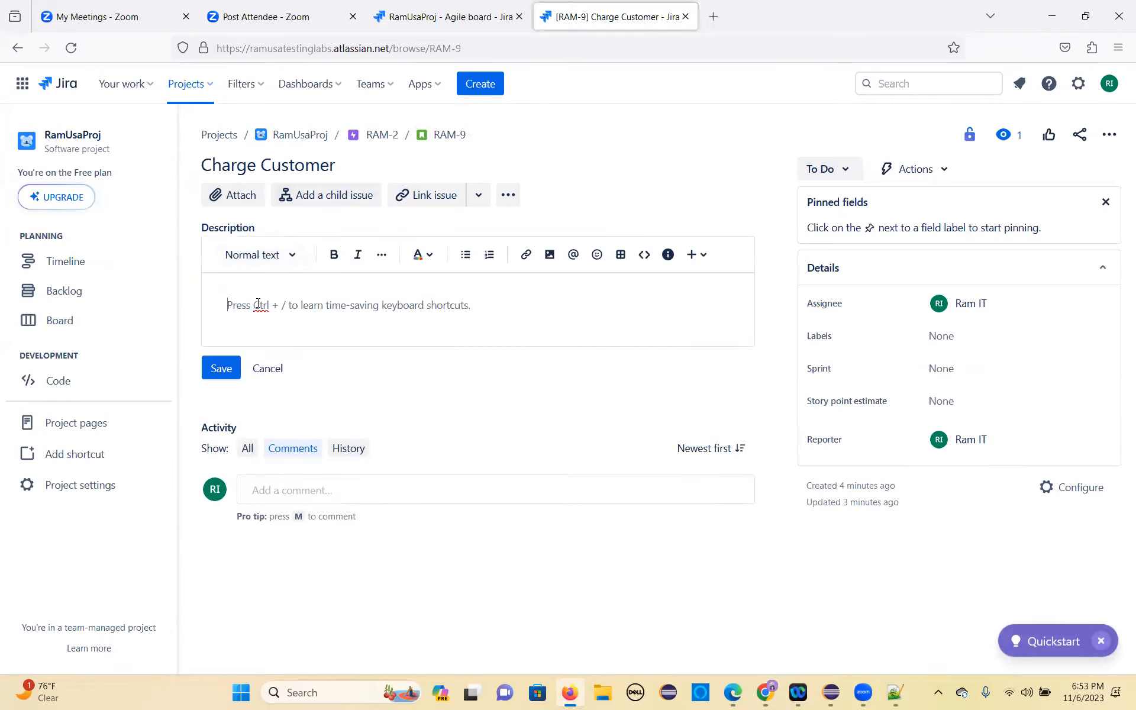
key(ctrl+v)
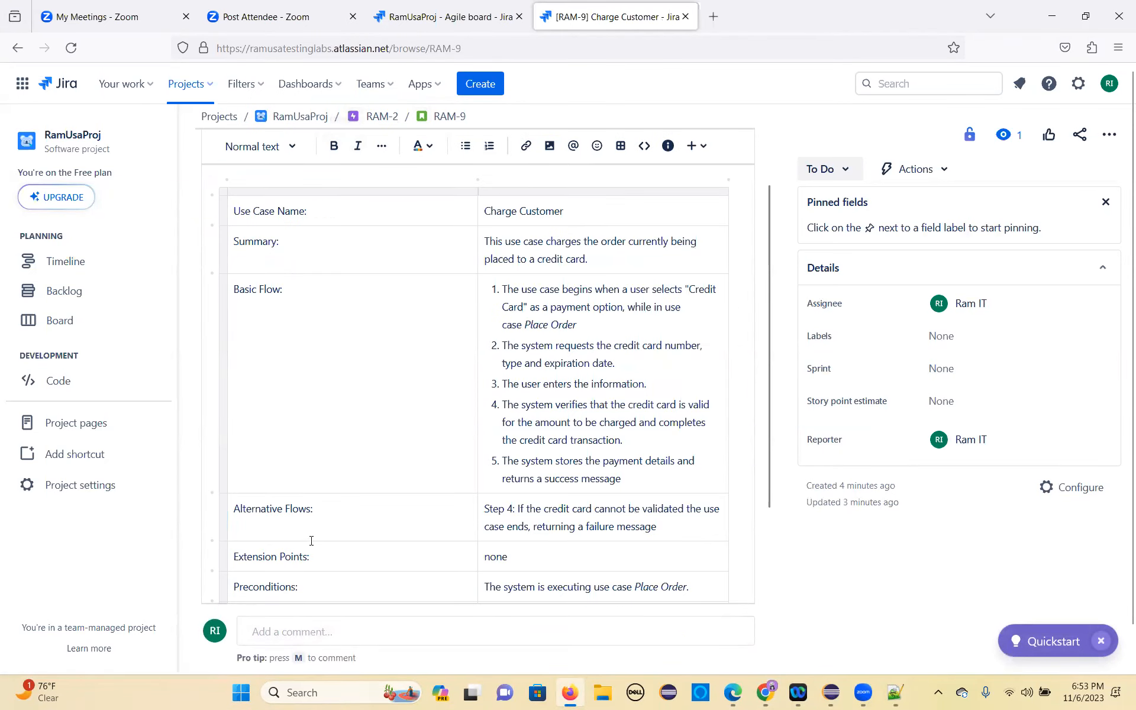
scroll(312, 541, down, 3)
click(221, 497)
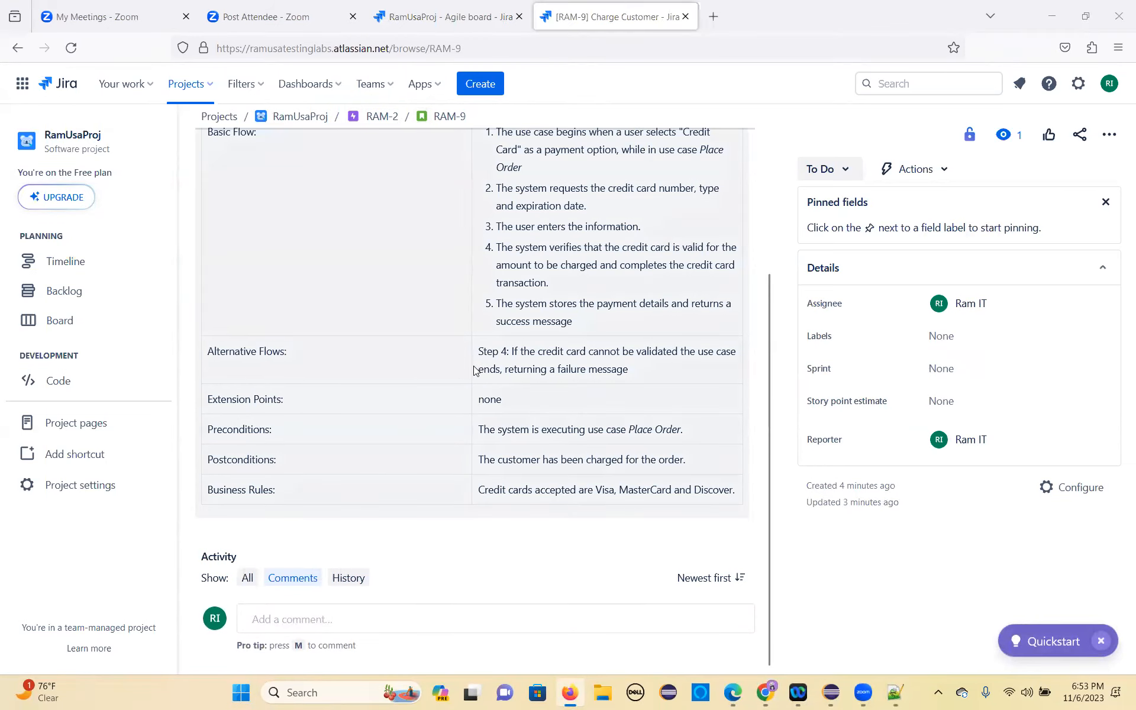
Step: Copy the whole Bill Customer use case table from the requirements document in Chrome, and open story RAM-10 in Jira through its page address
key(alt+Tab)
scroll(461, 373, down, 5)
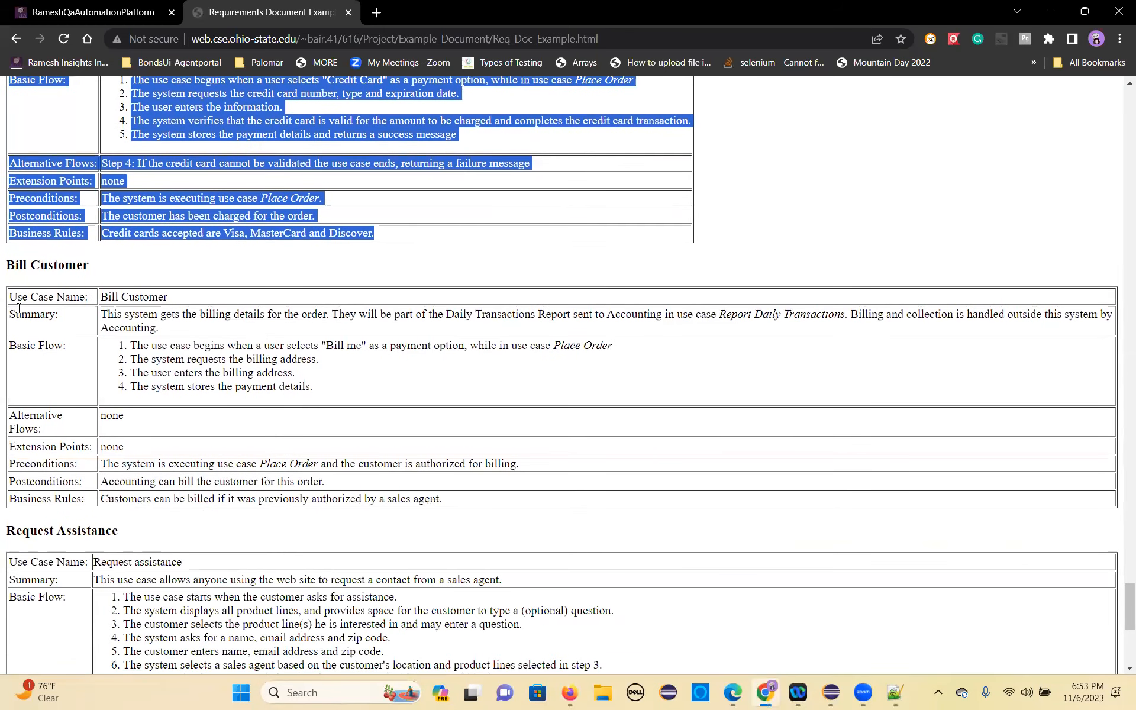
drag(9, 299, 478, 505)
key(ctrl+c)
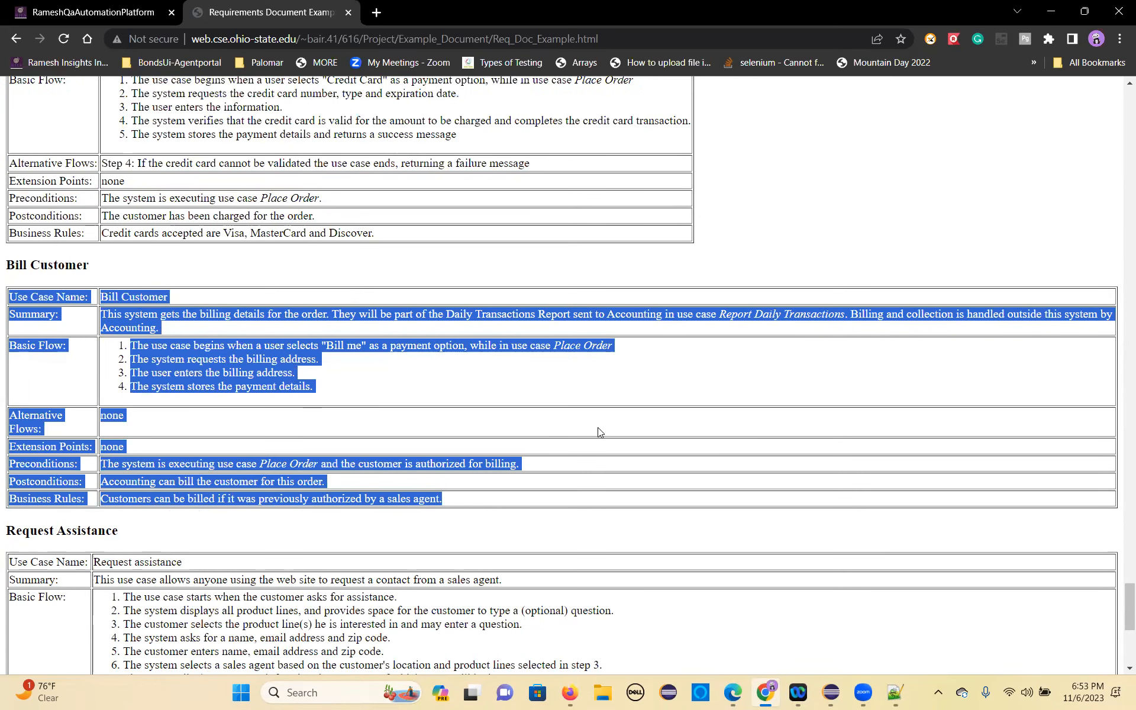
key(alt+Tab)
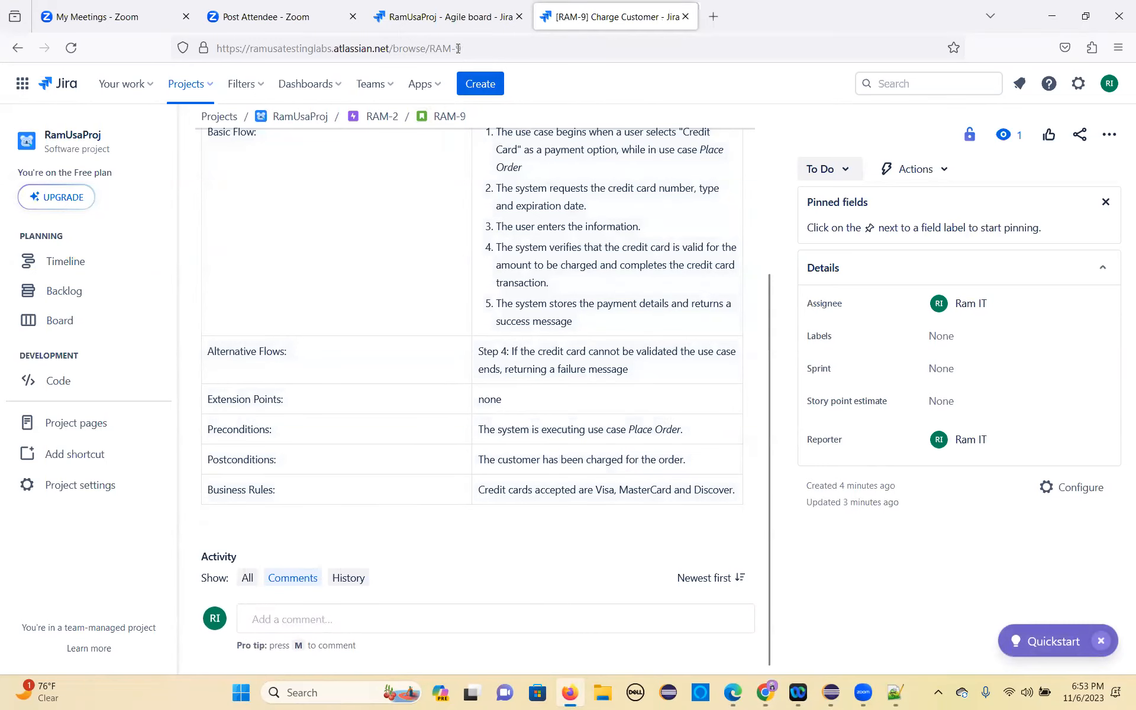
drag(458, 49, 467, 47)
text(`0)
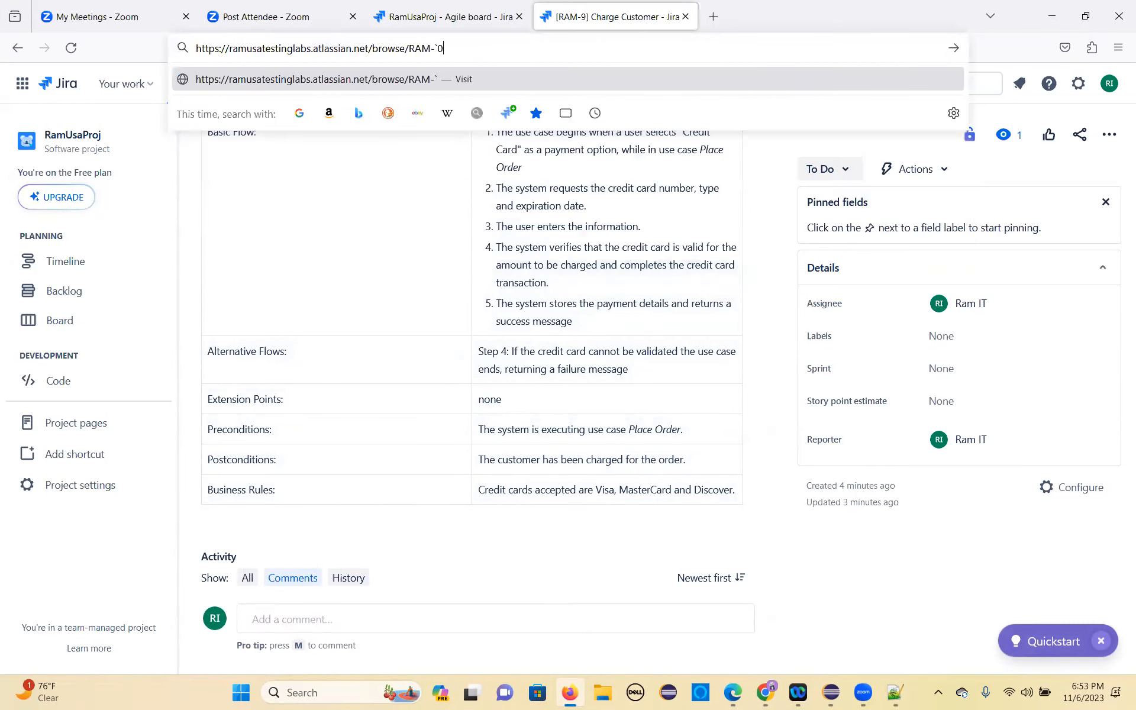
key(BackSpace)
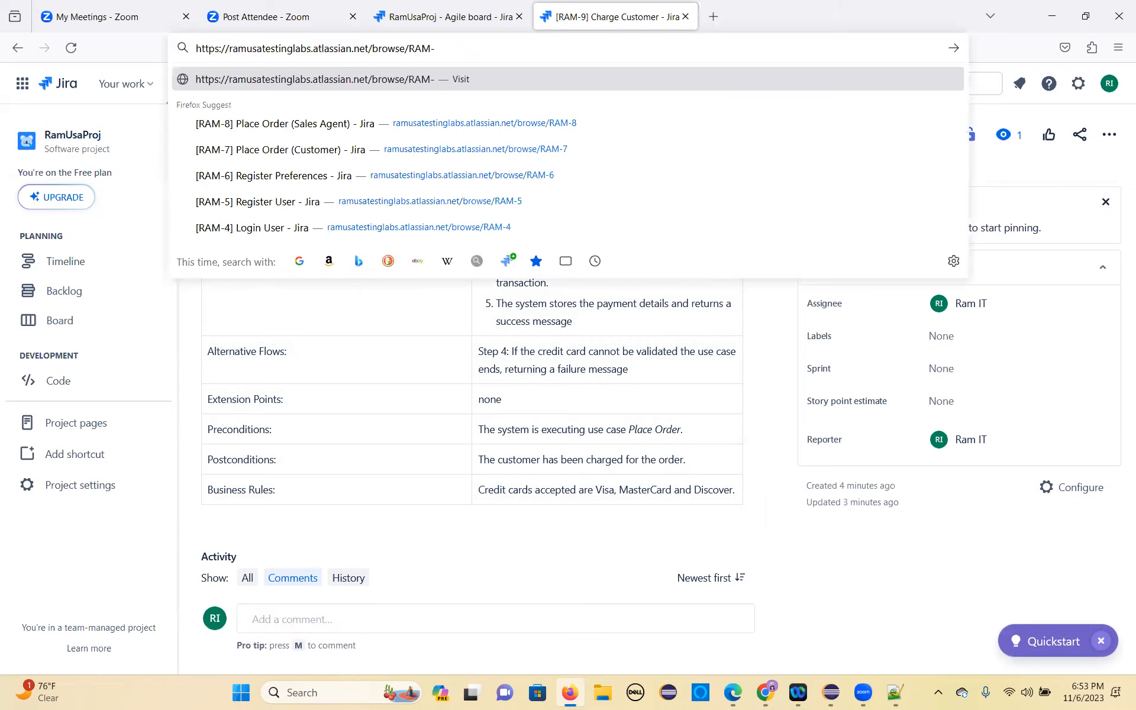
text(10)
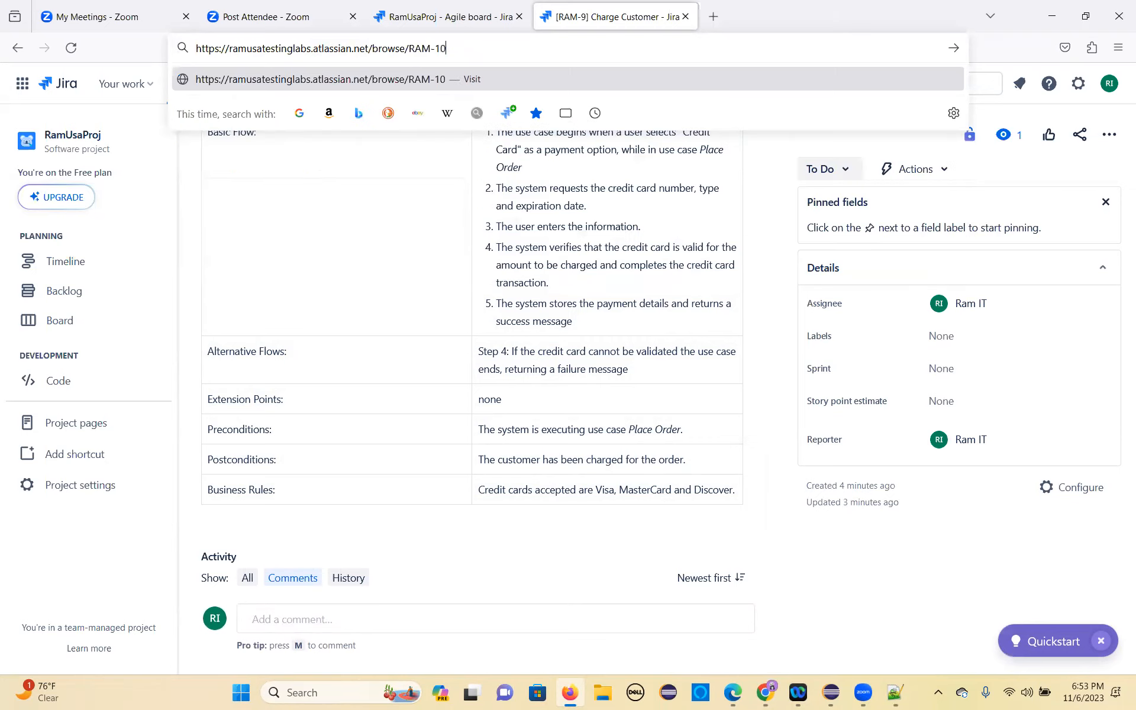
key(Return)
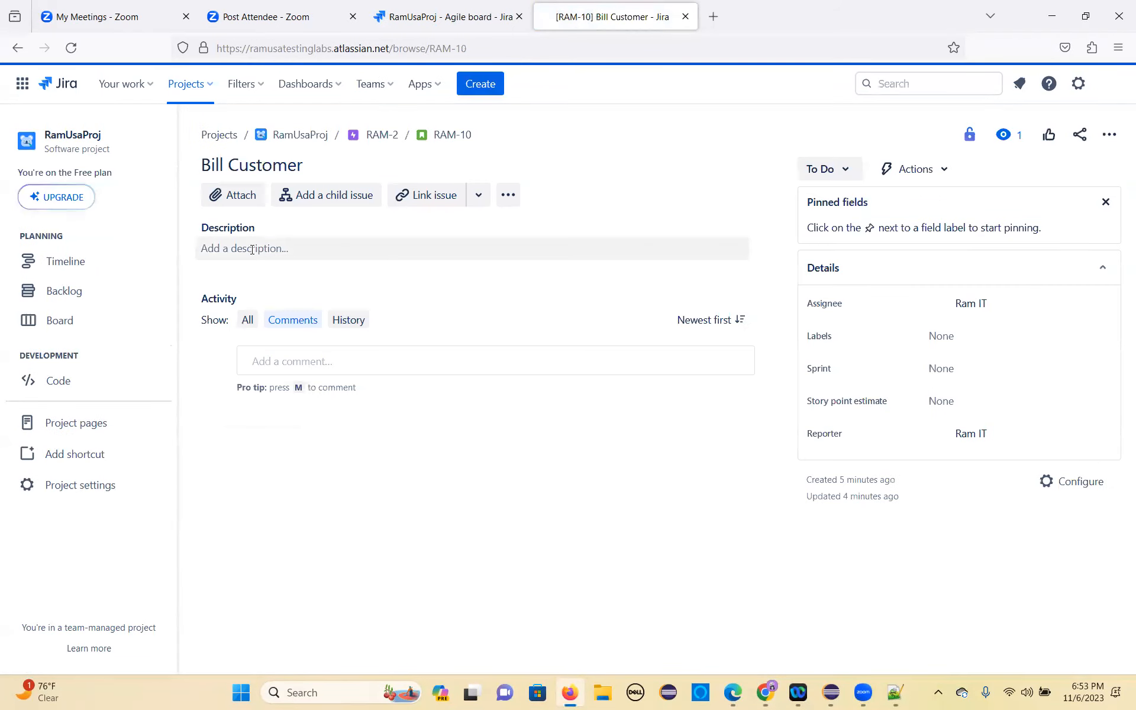
Step: Paste the copied Bill Customer use case table into the RAM-10 description and save it
click(253, 254)
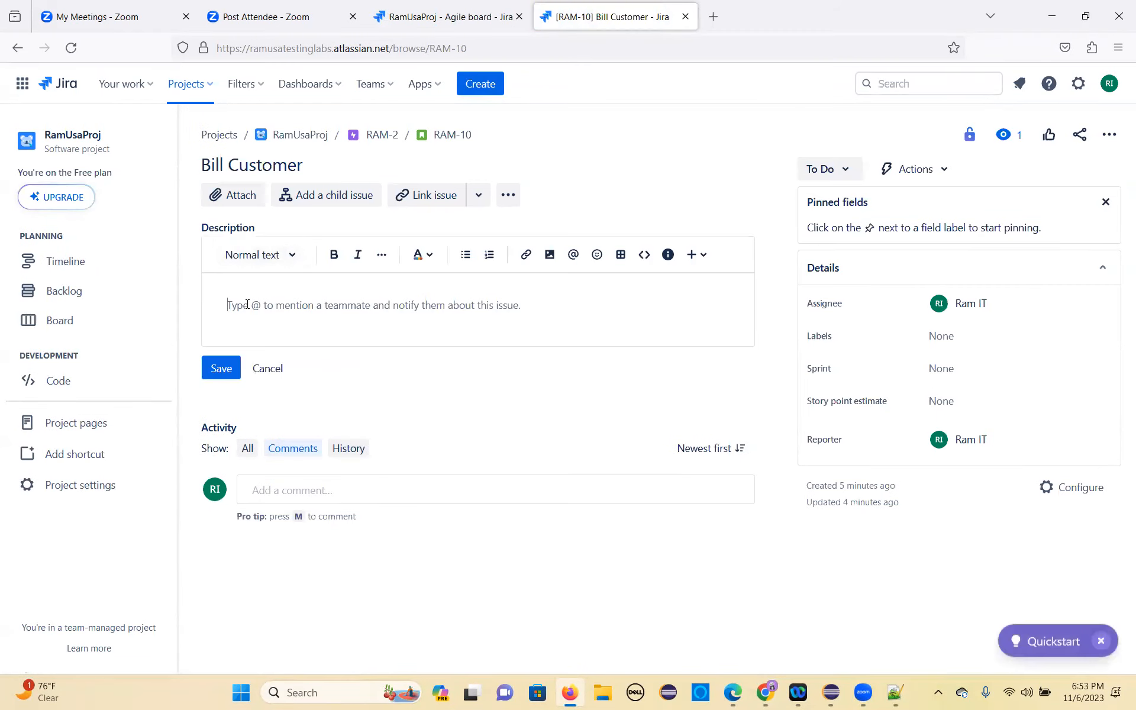
key(ctrl+v)
scroll(450, 379, down, 4)
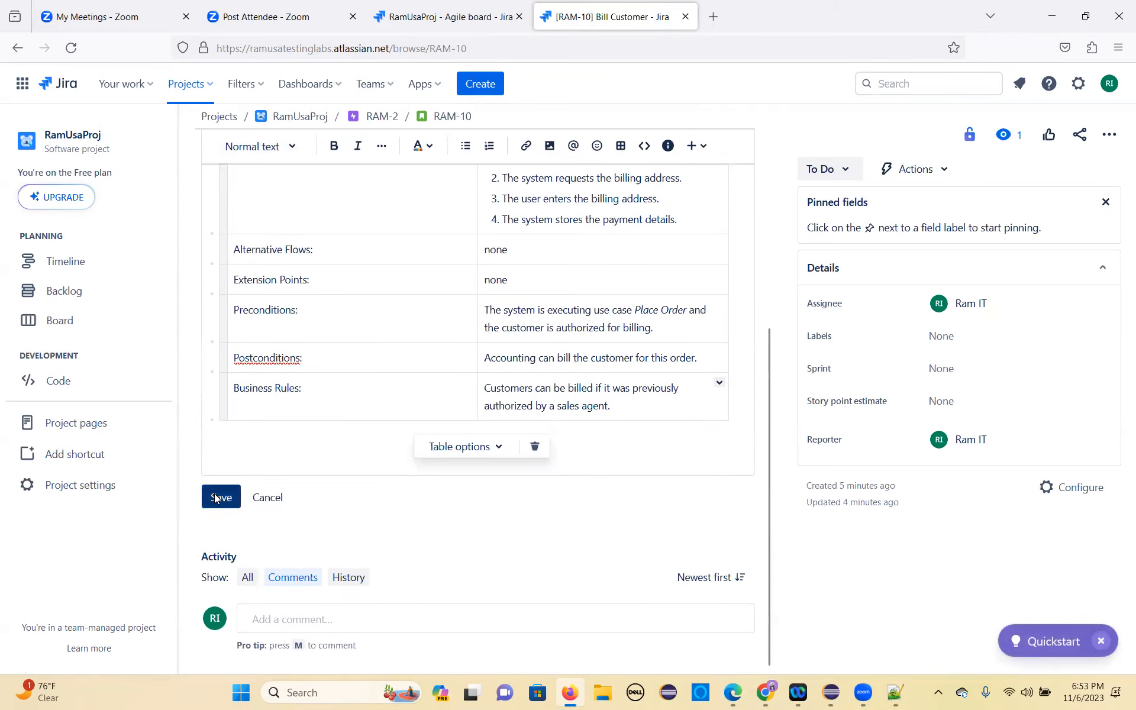
click(215, 493)
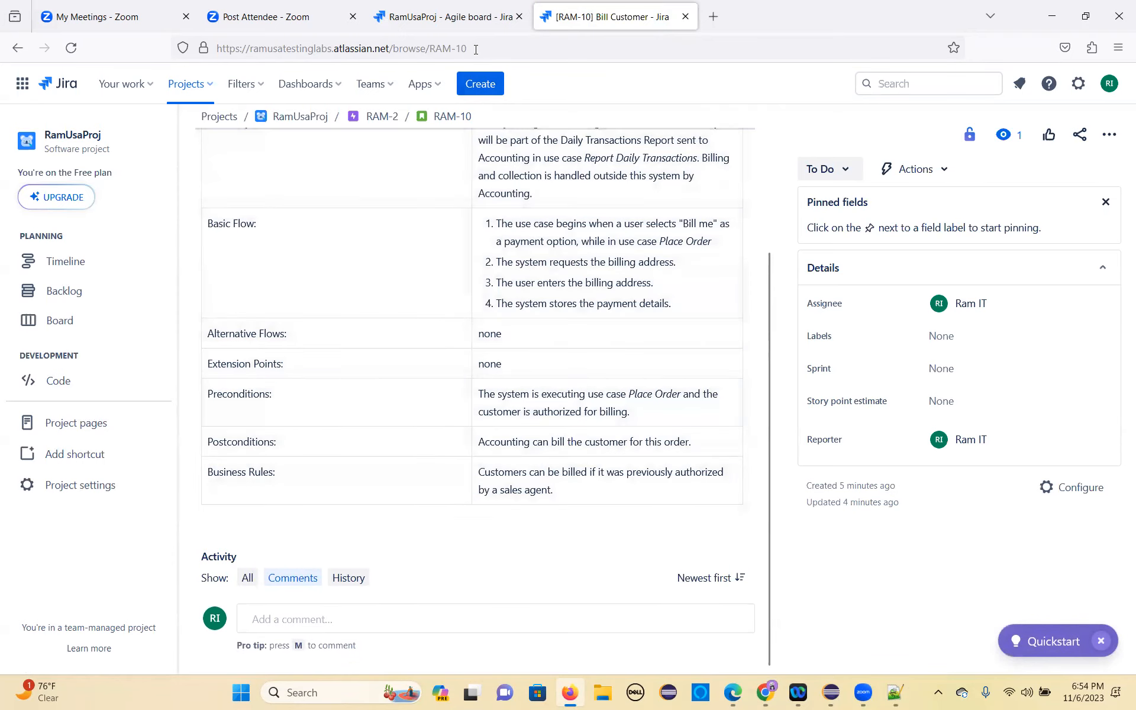
Step: Open story RAM-11 in Jira through its page address and start editing its description
click(476, 50)
click(476, 50)
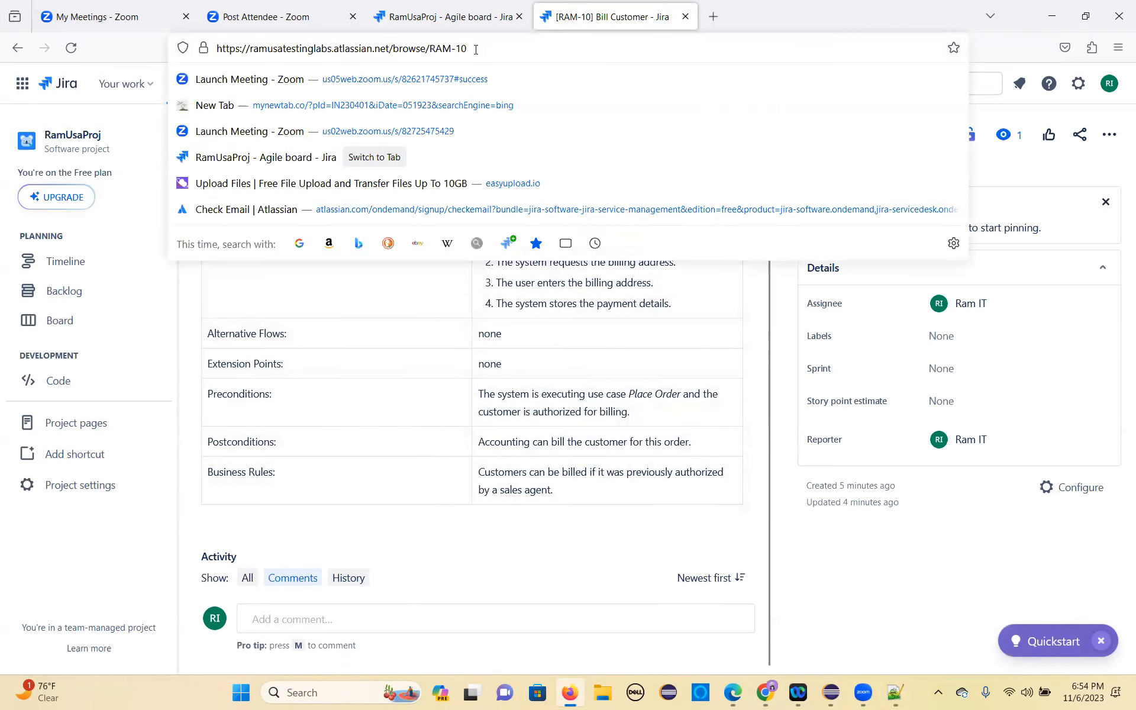
key(BackSpace)
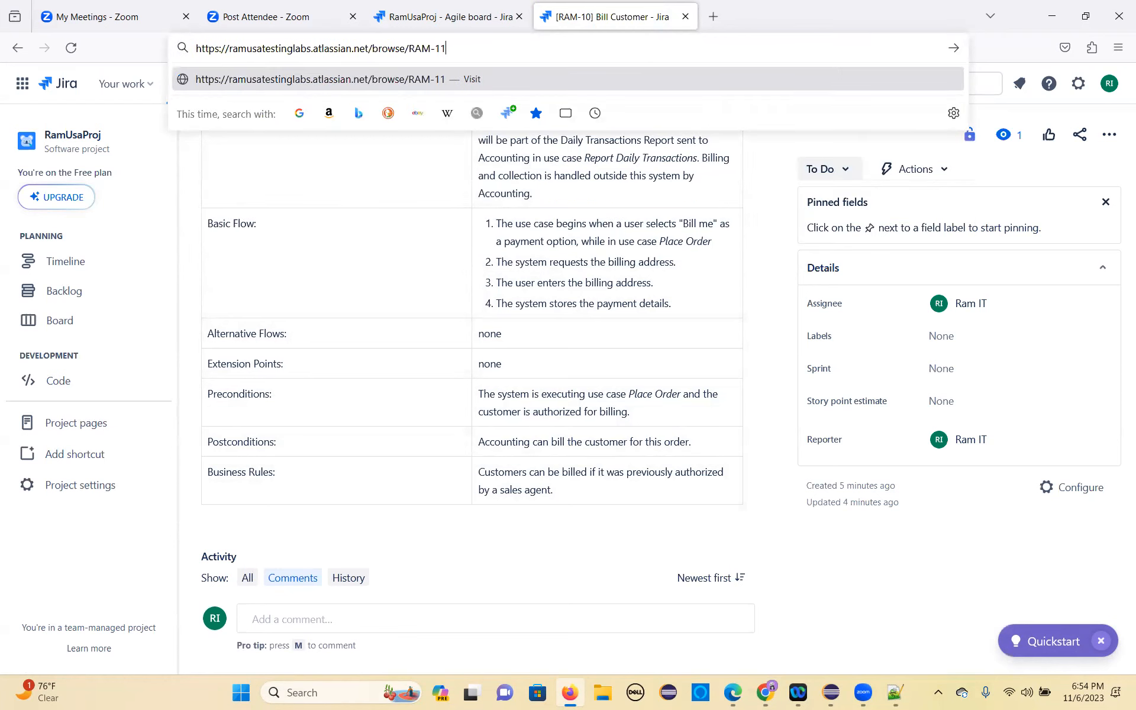
key(Return)
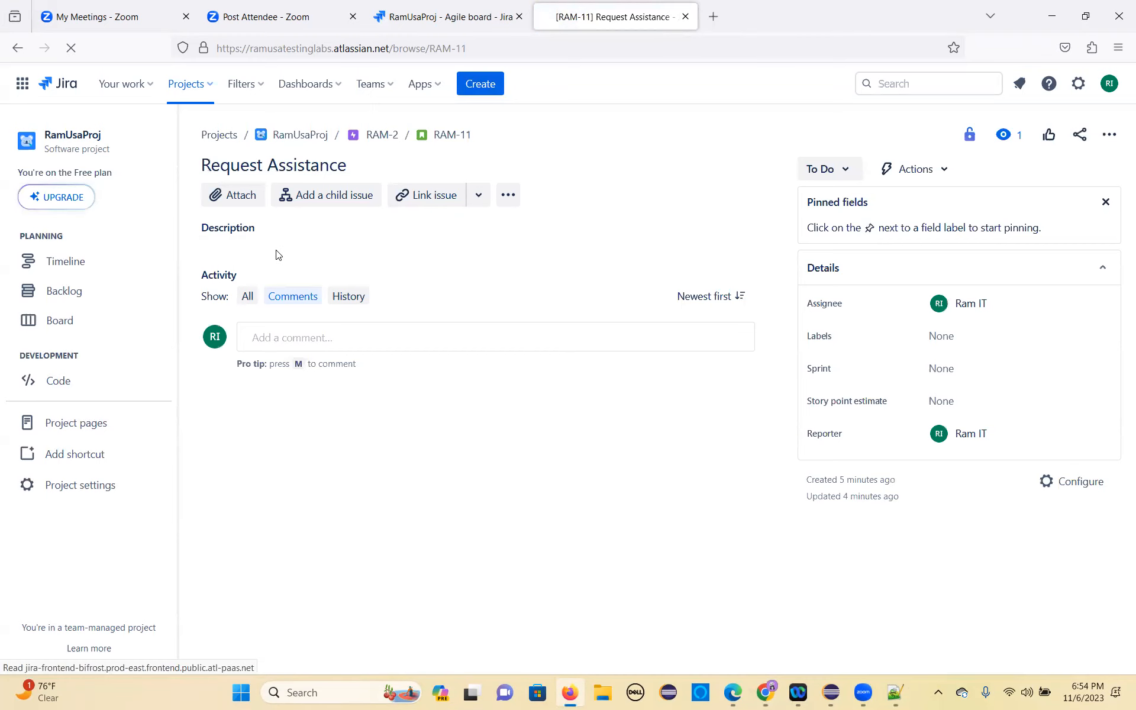
click(278, 255)
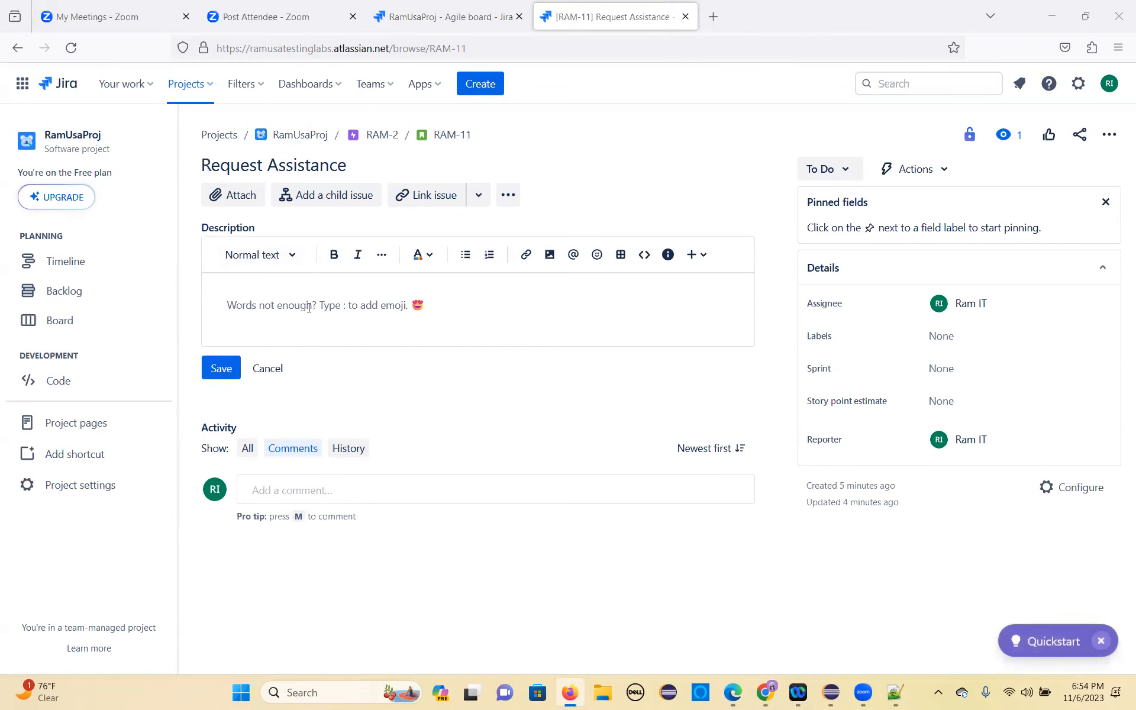
Step: Copy the whole Request Assistance use case table from the requirements document in Chrome
key(alt+Tab)
scroll(329, 426, down, 5)
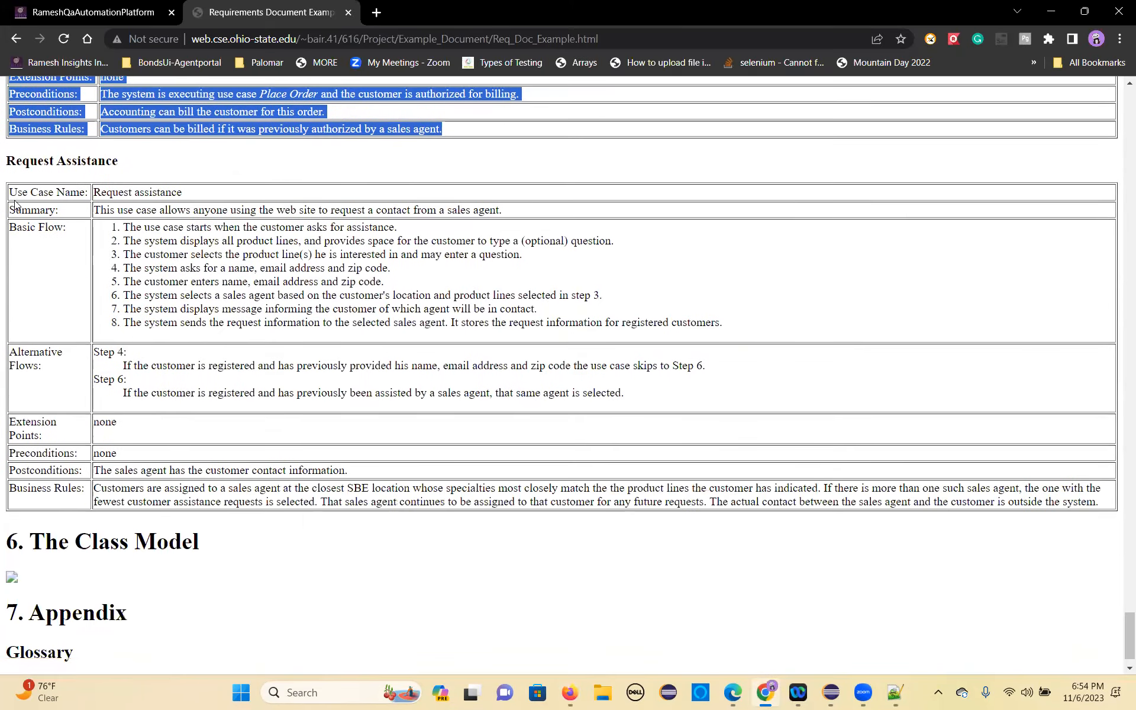
drag(10, 192, 1097, 500)
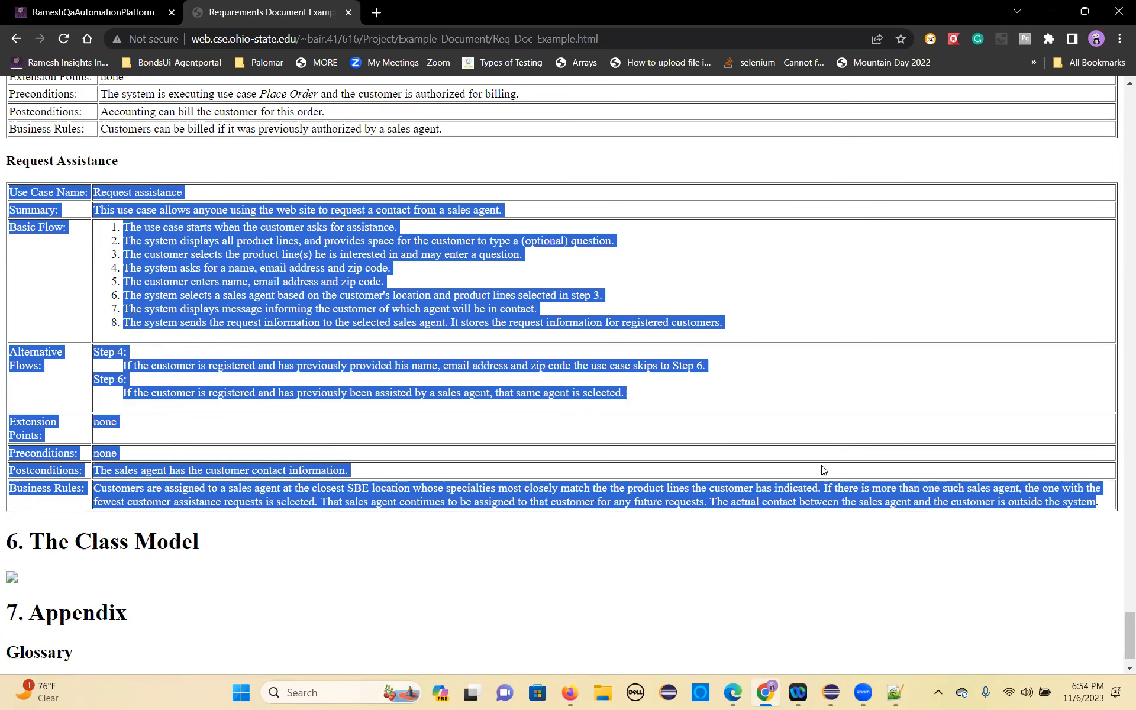
Step: Paste the copied Request Assistance use case table into the RAM-11 description in Jira and save it
key(alt+Tab)
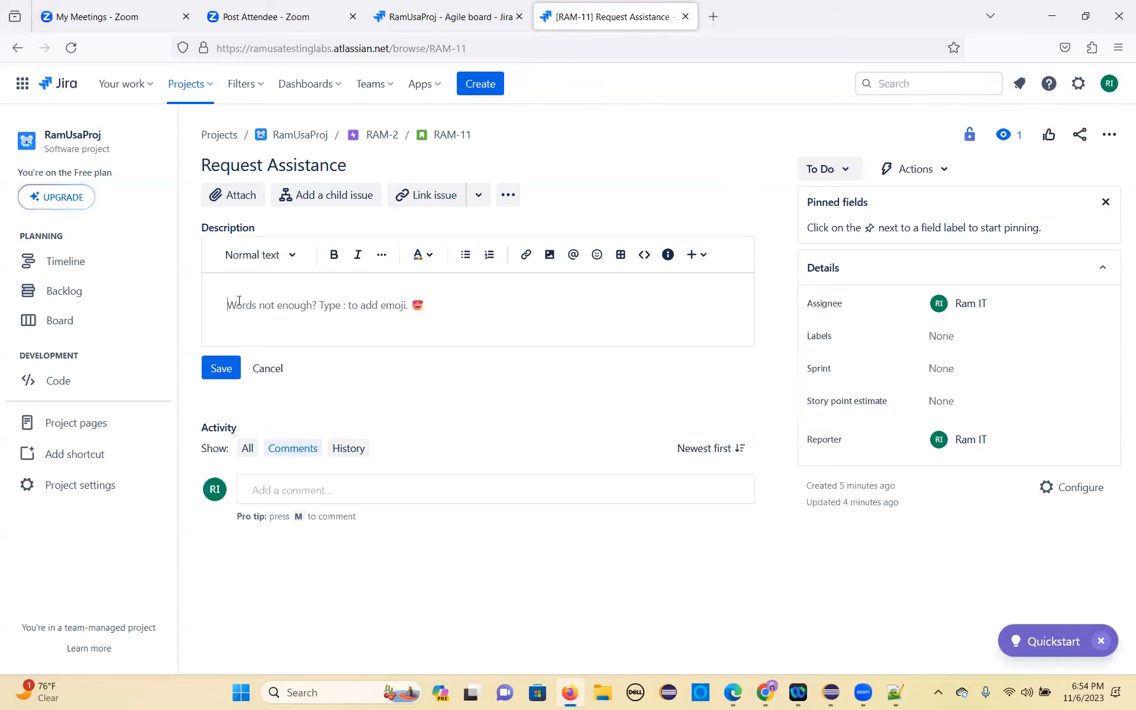
key(ctrl+v)
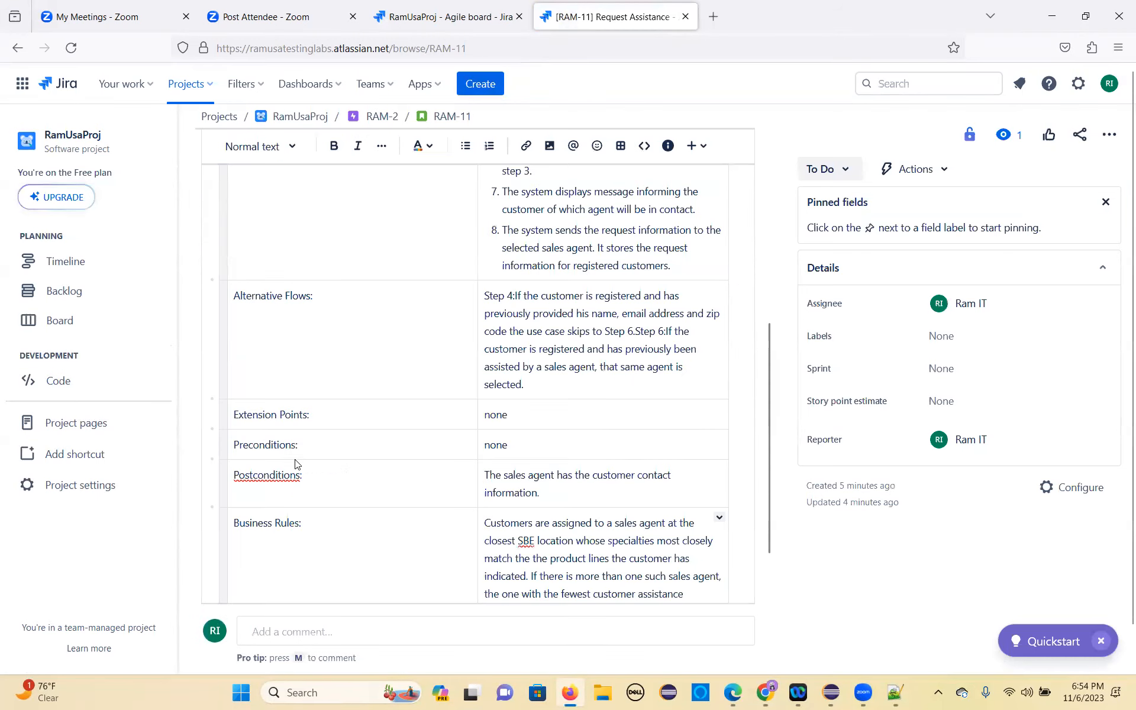
scroll(294, 464, down, 3)
click(228, 494)
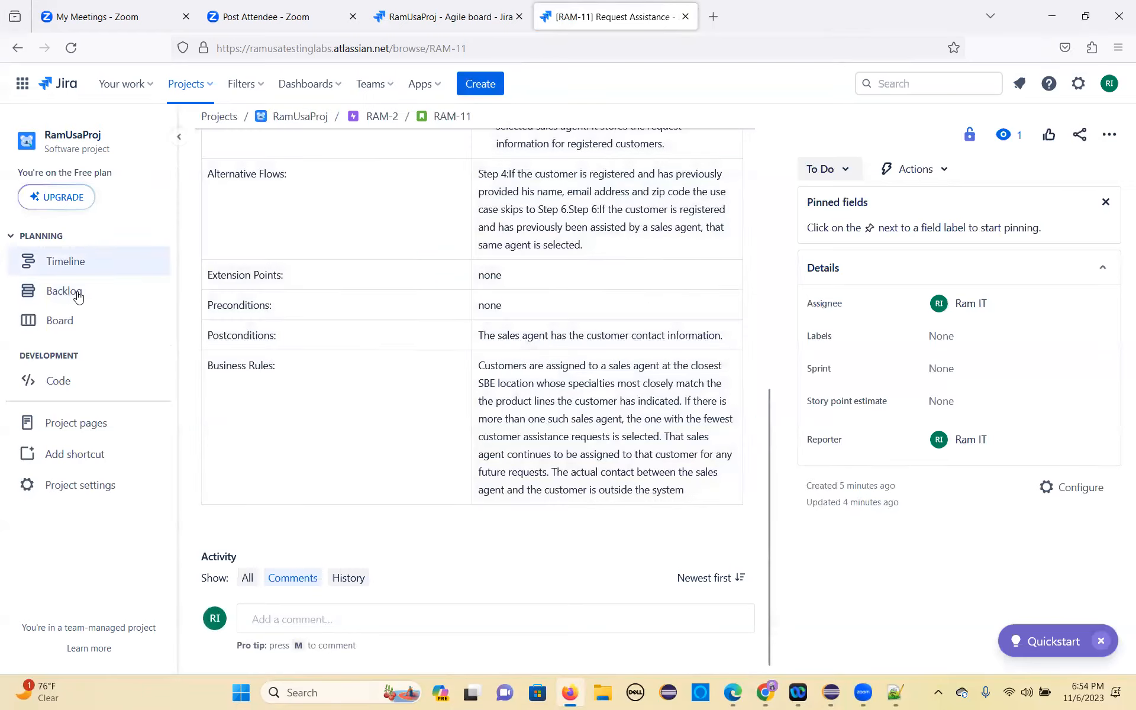
Step: Open the RamUsaProj backlog and create a second sprint below RAM Sprint 1
click(77, 294)
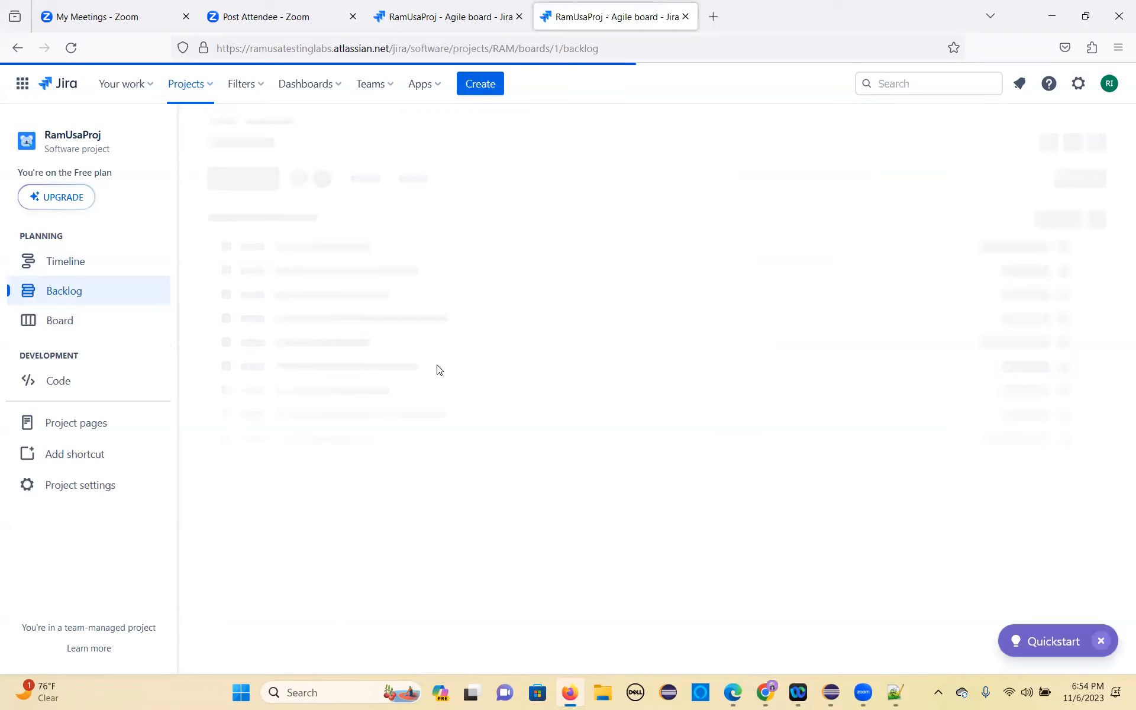
scroll(470, 500, down, 3)
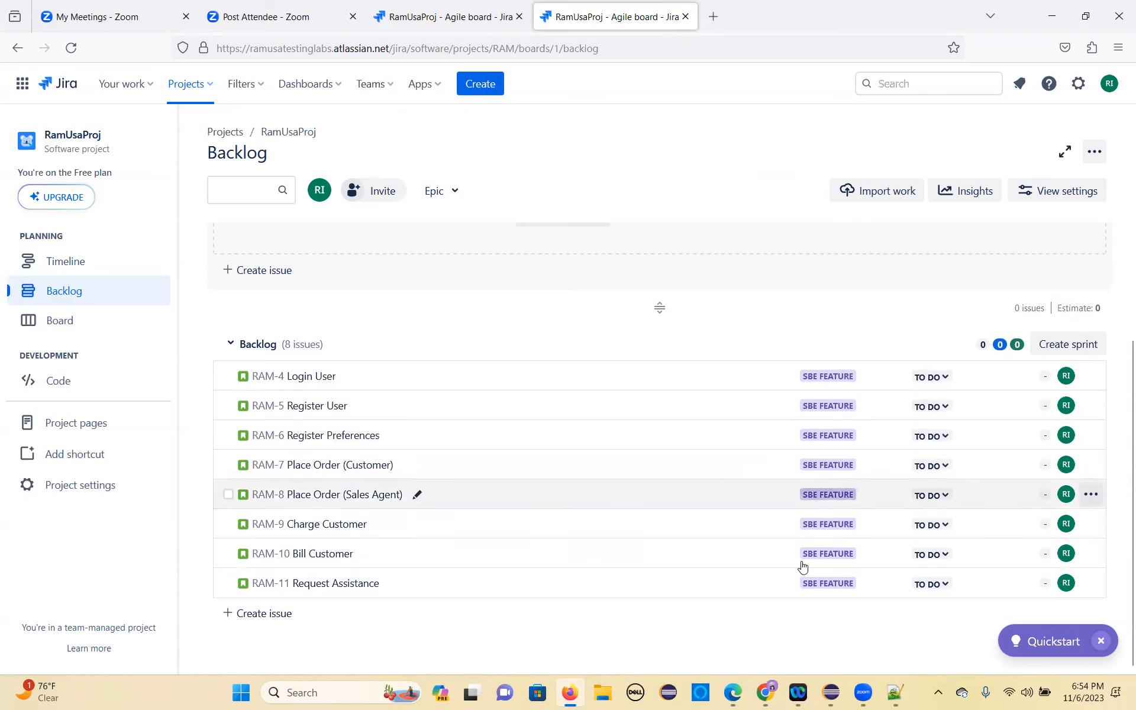
click(1069, 343)
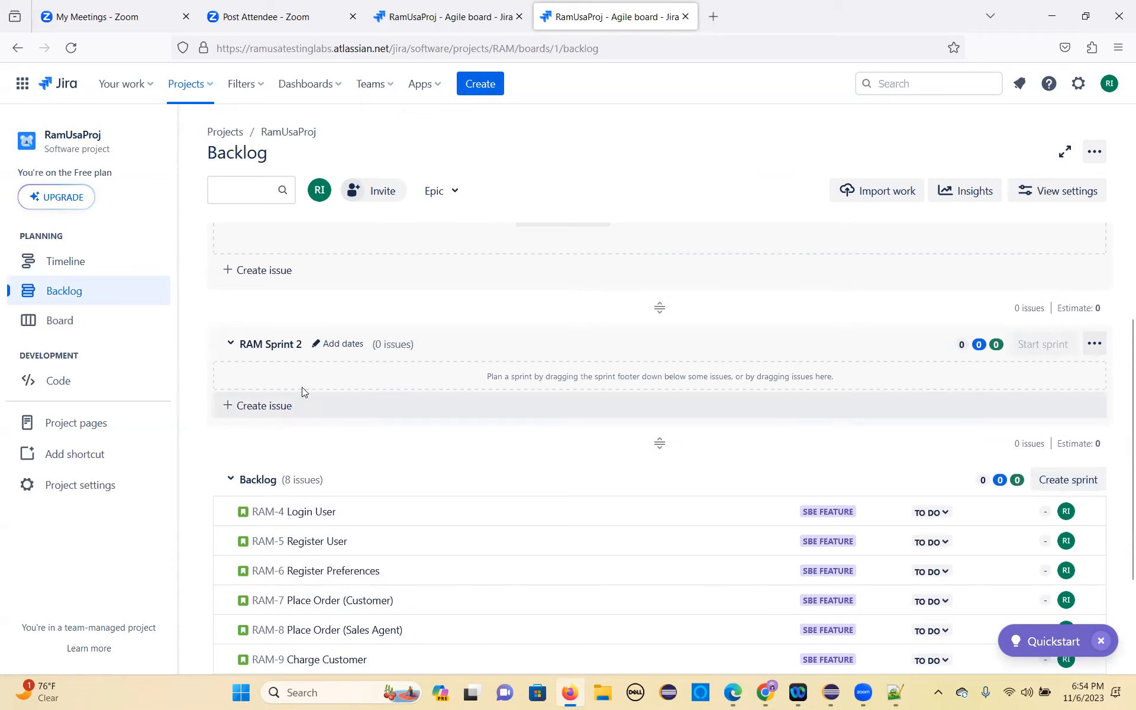
Step: Give RAM Sprint 1 a duration of 2 weeks with start date 11/8/2023 and update the sprint
scroll(363, 296, up, 2)
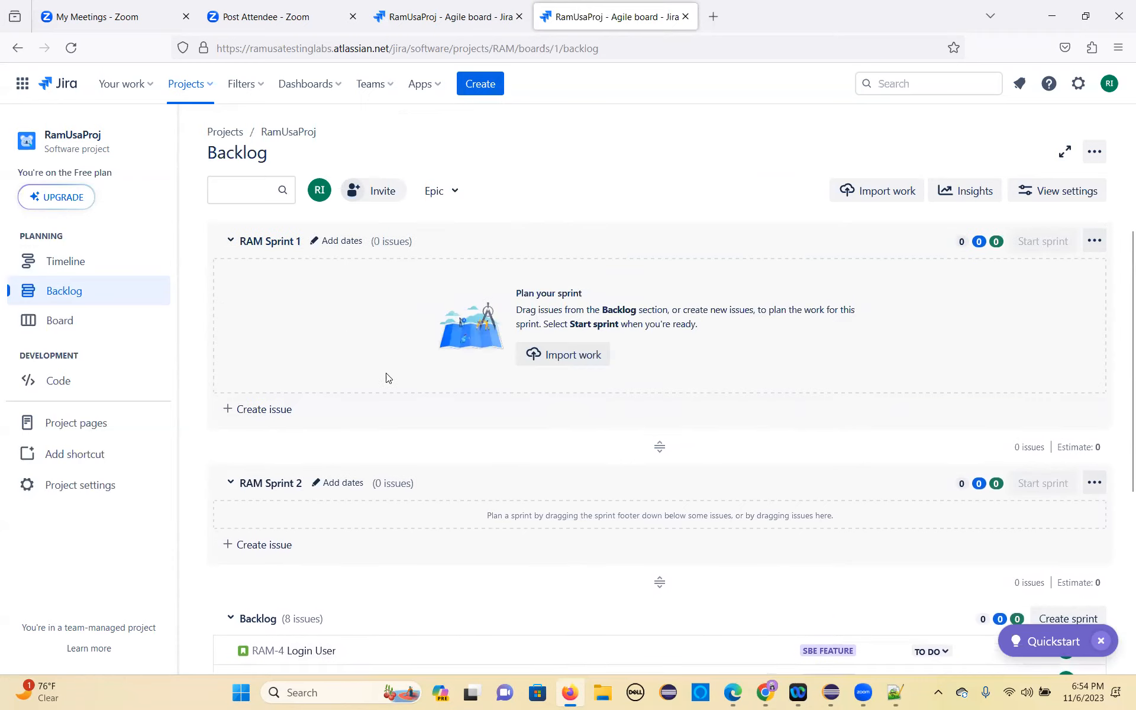
scroll(388, 379, down, 2)
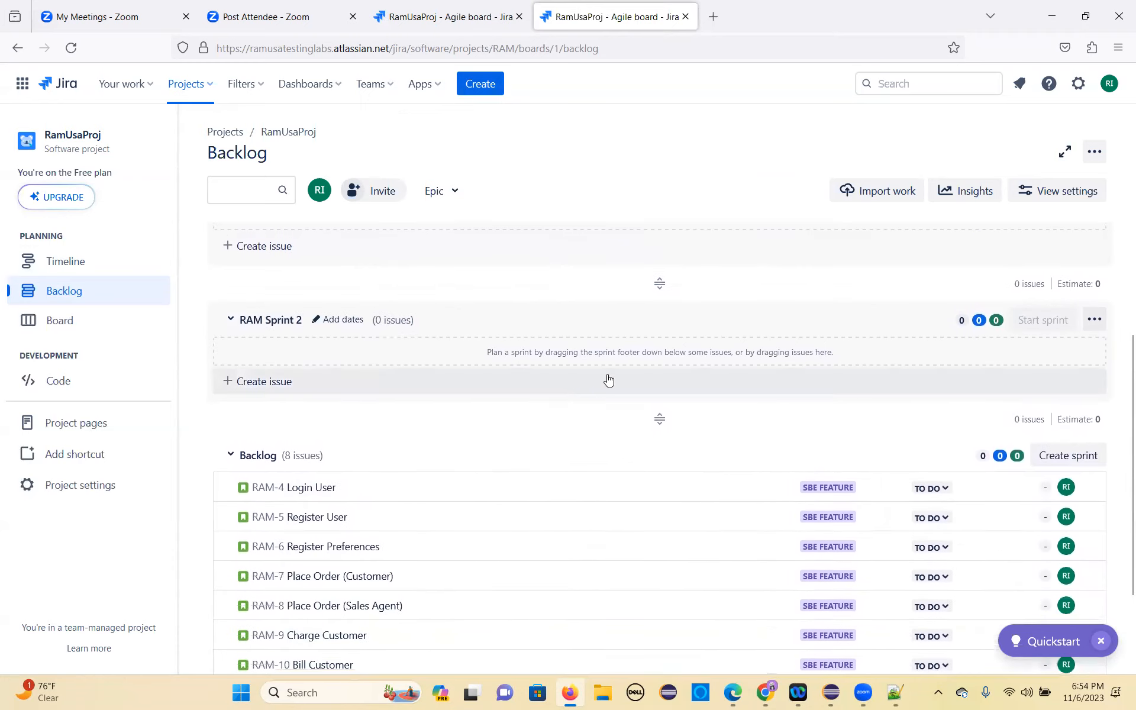
scroll(568, 385, up, 2)
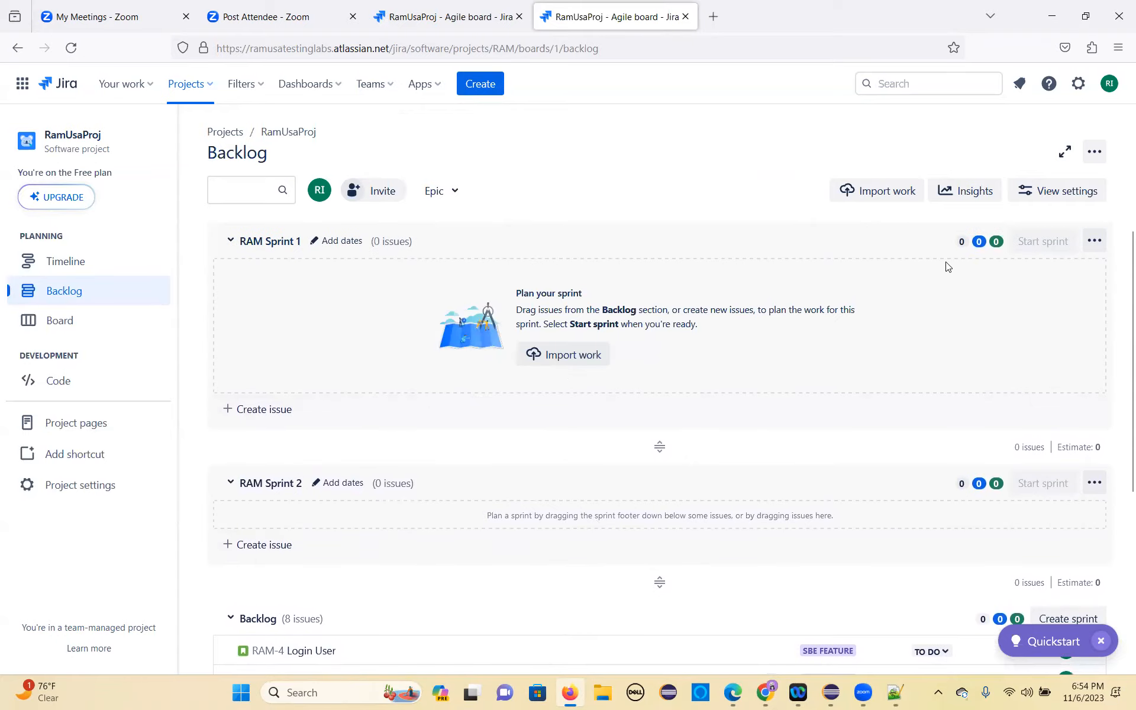
click(342, 243)
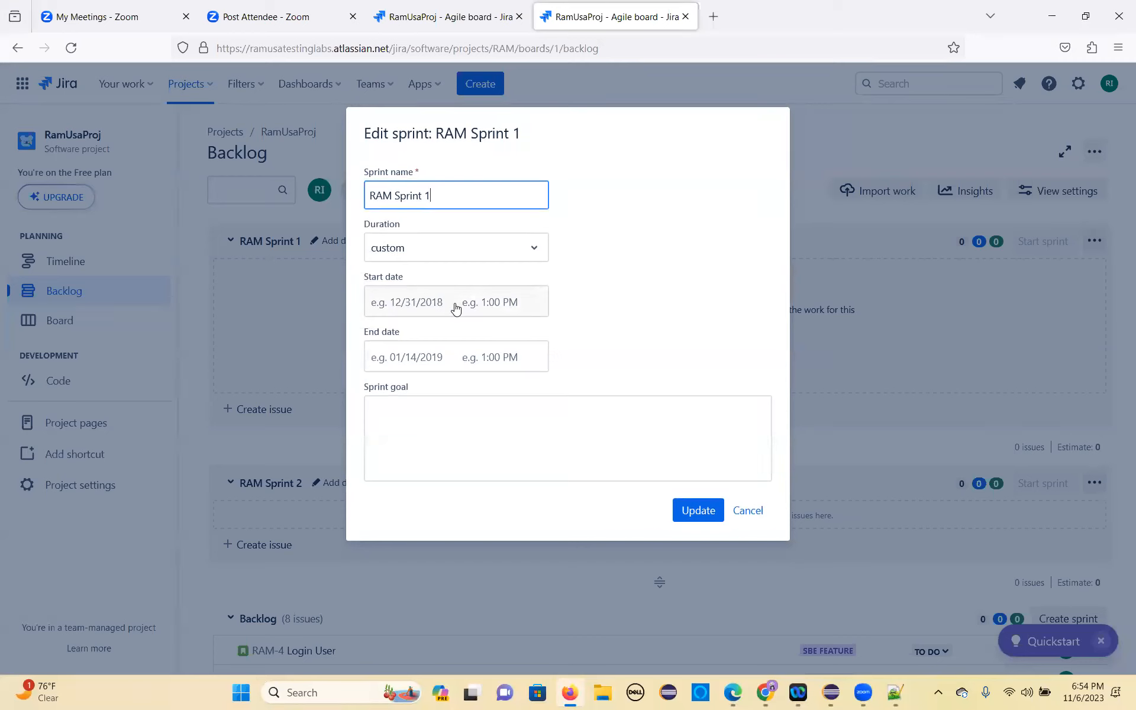
click(490, 244)
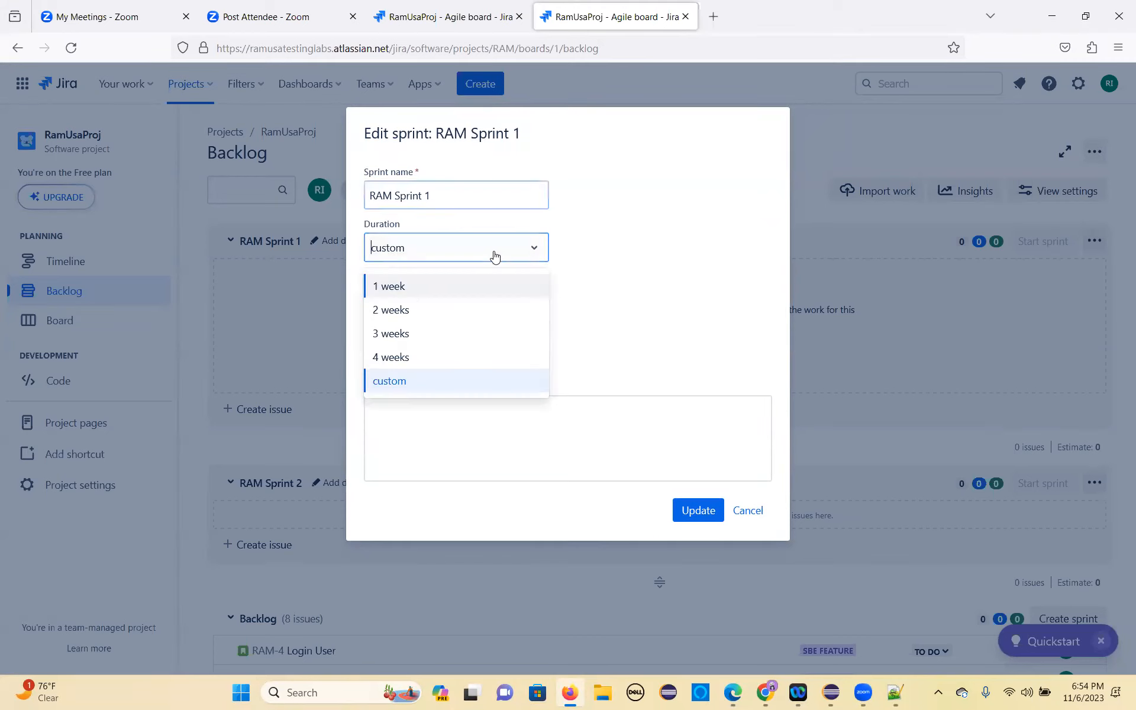
click(404, 312)
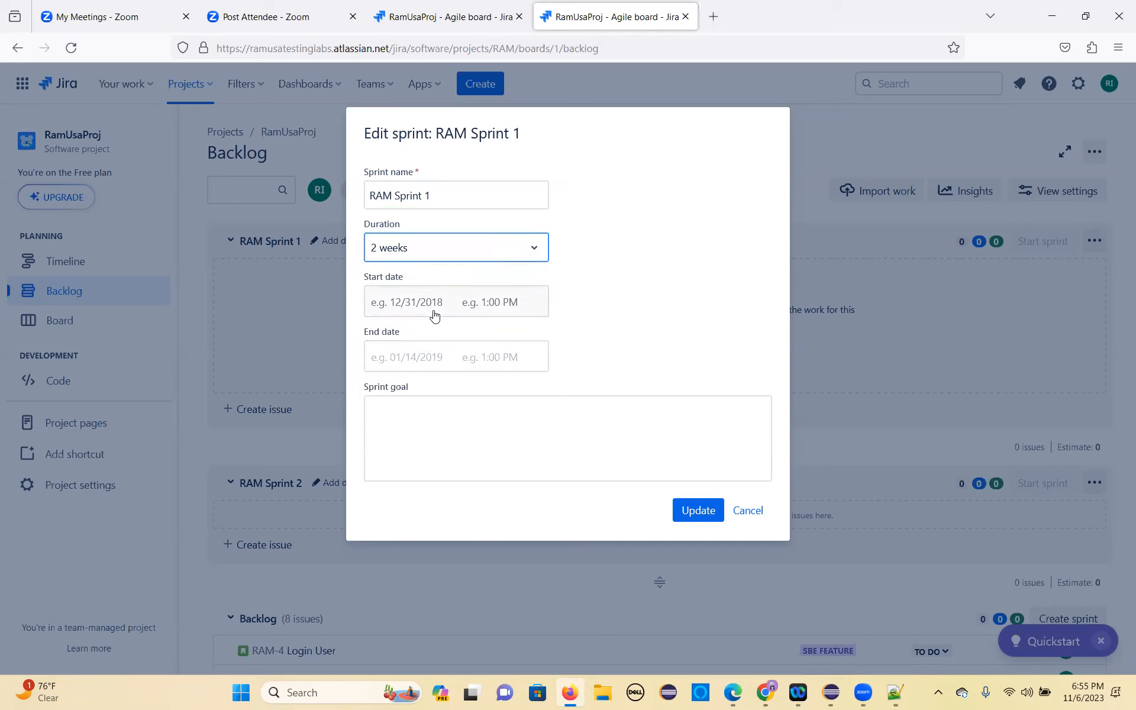
click(407, 314)
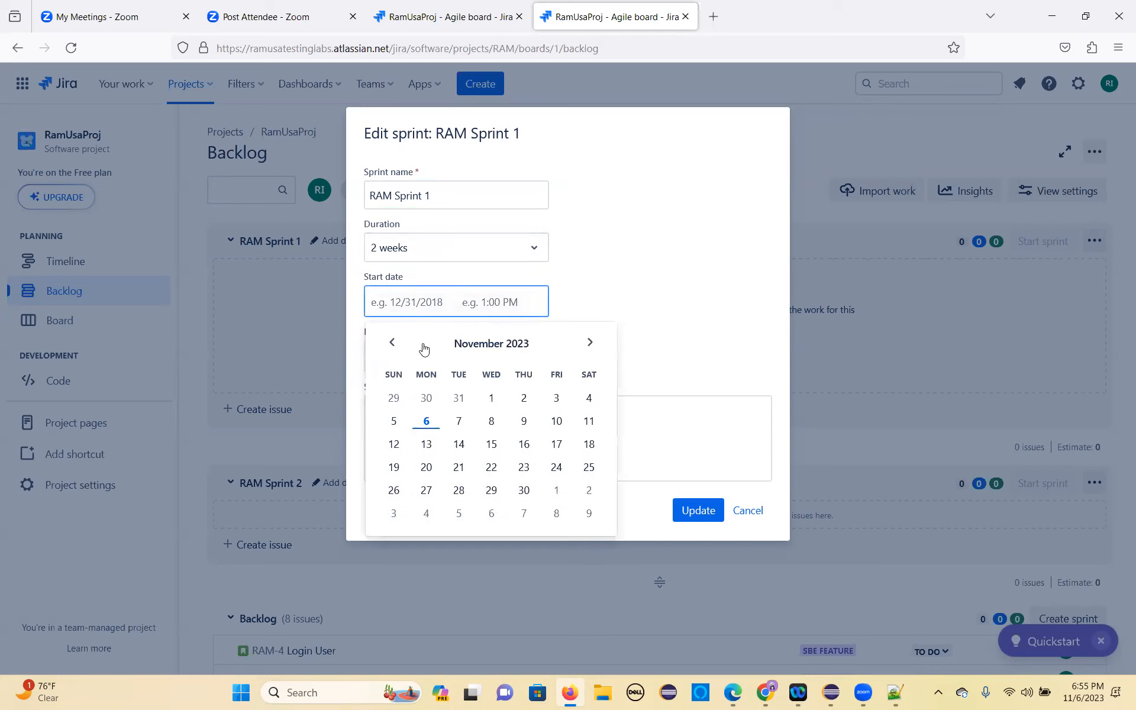
click(491, 422)
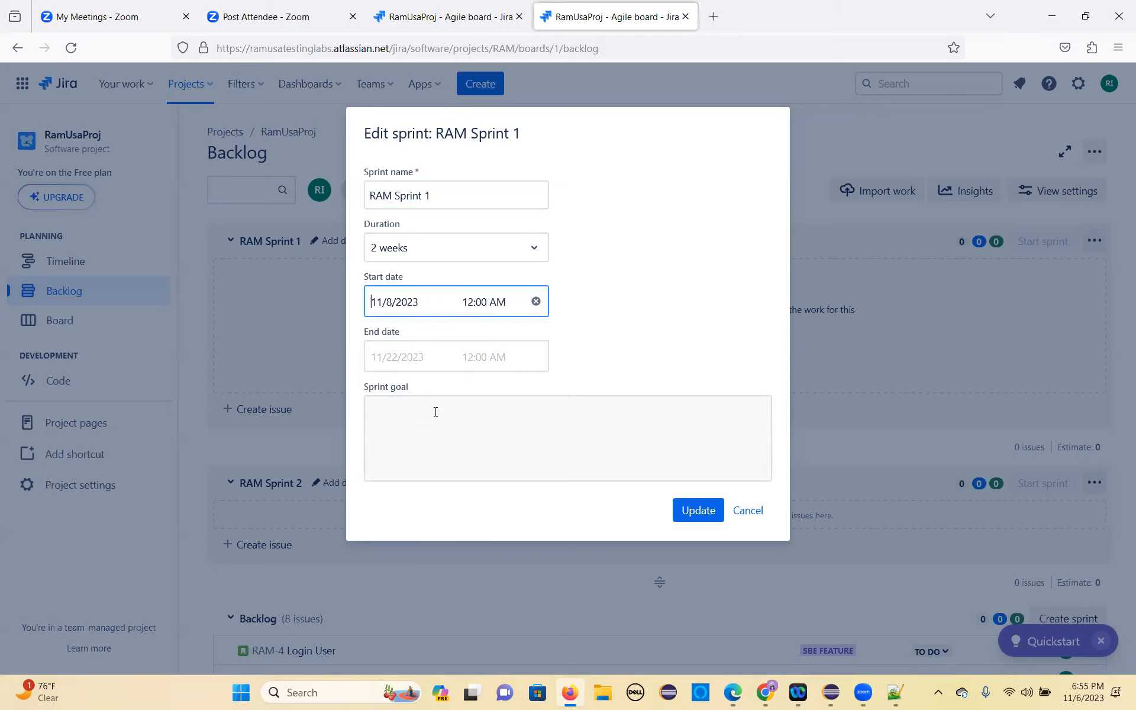
click(394, 357)
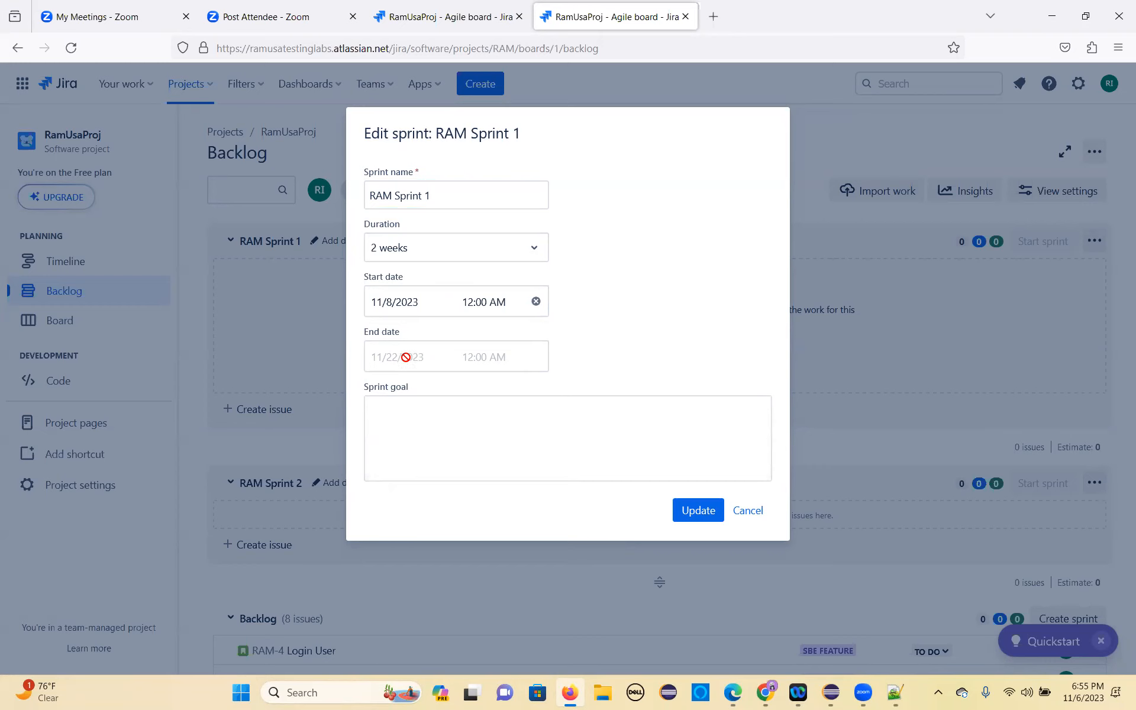
click(702, 515)
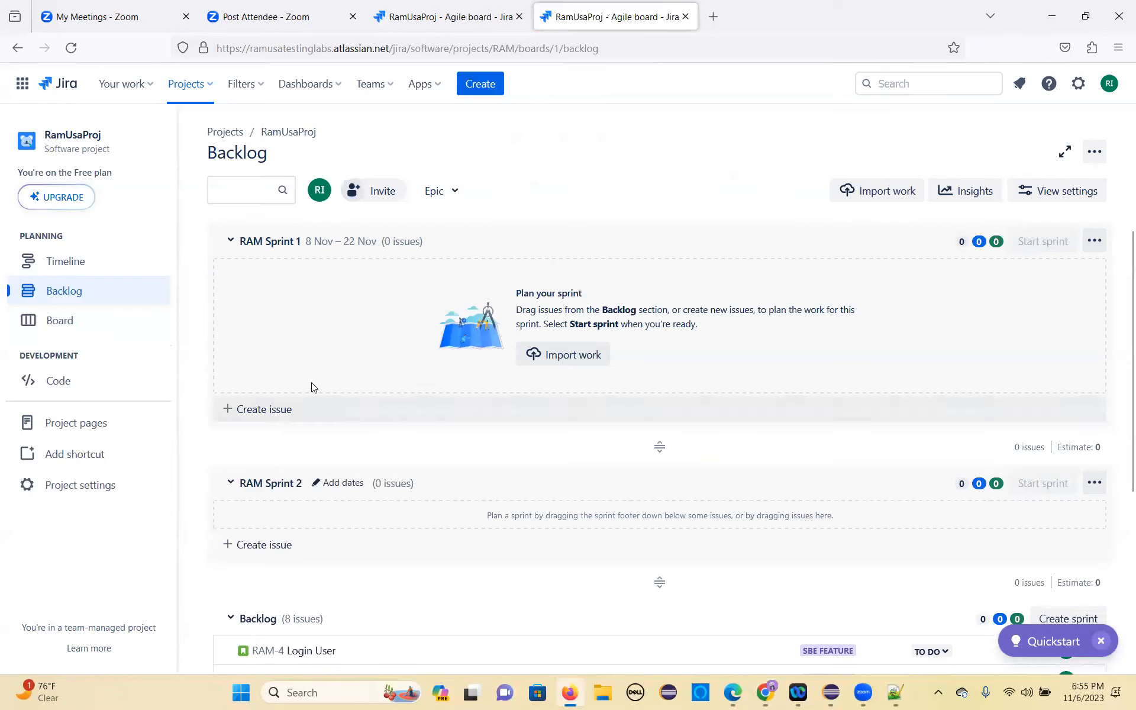
Step: Select the backlog stories RAM-4 Login User, RAM-5 Register User and RAM-6 Register Preferences and move them into RAM Sprint 1
scroll(312, 388, down, 2)
scroll(393, 566, down, 3)
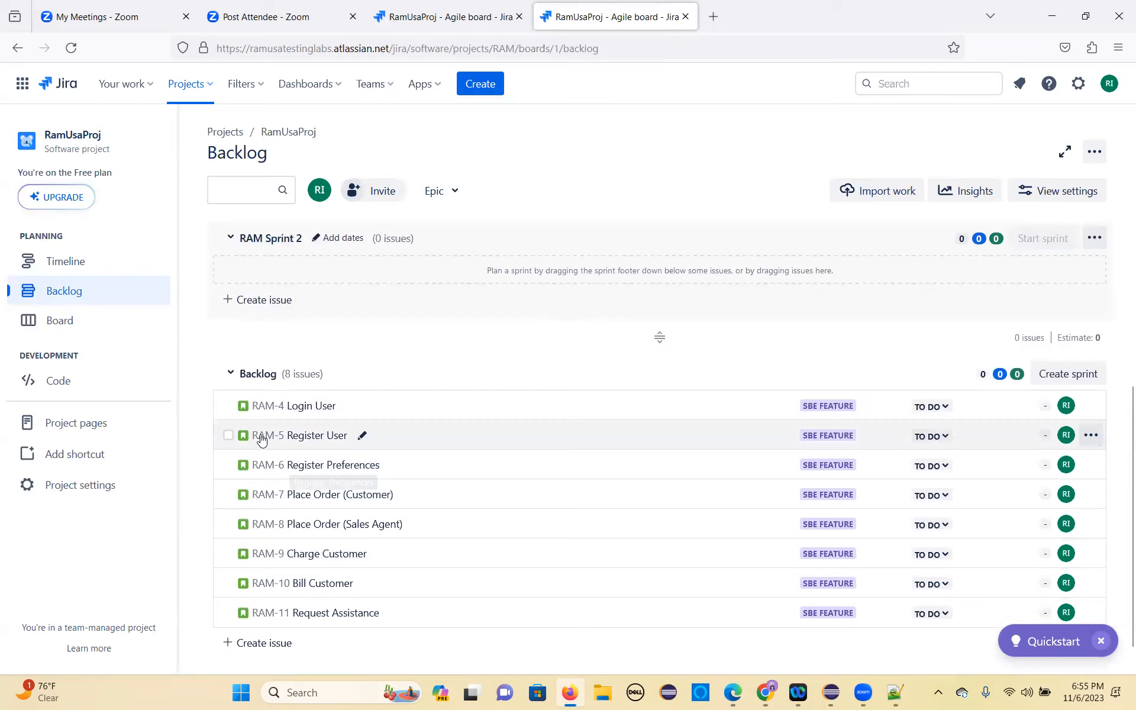
click(228, 436)
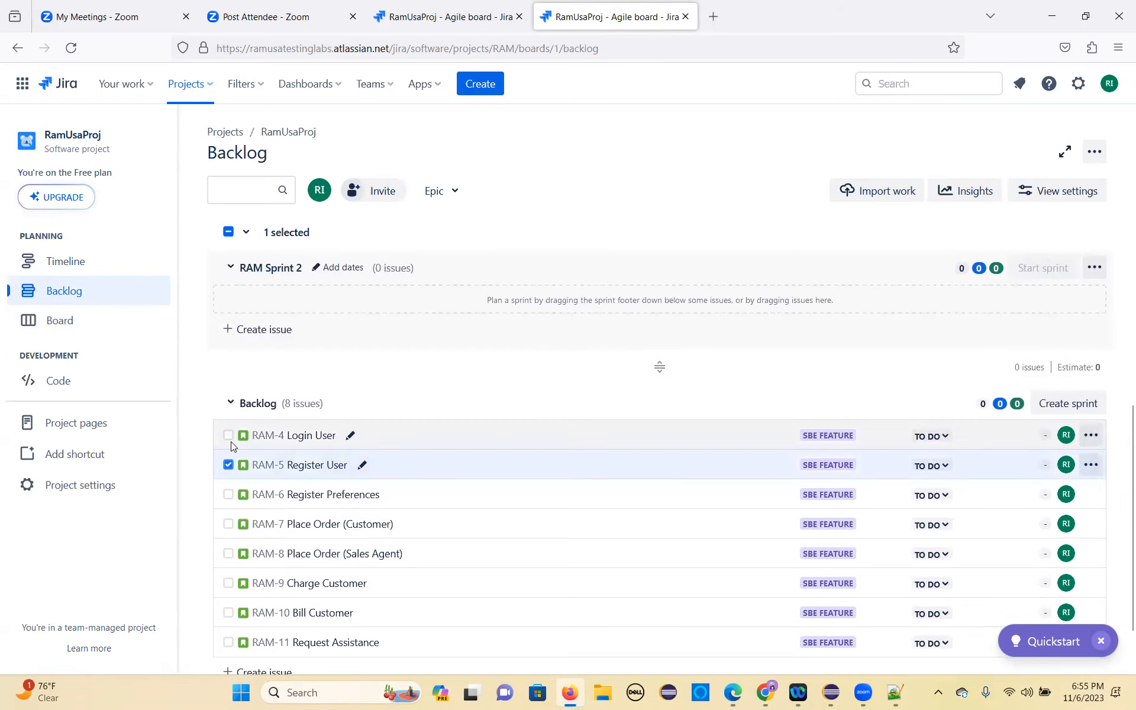
click(228, 436)
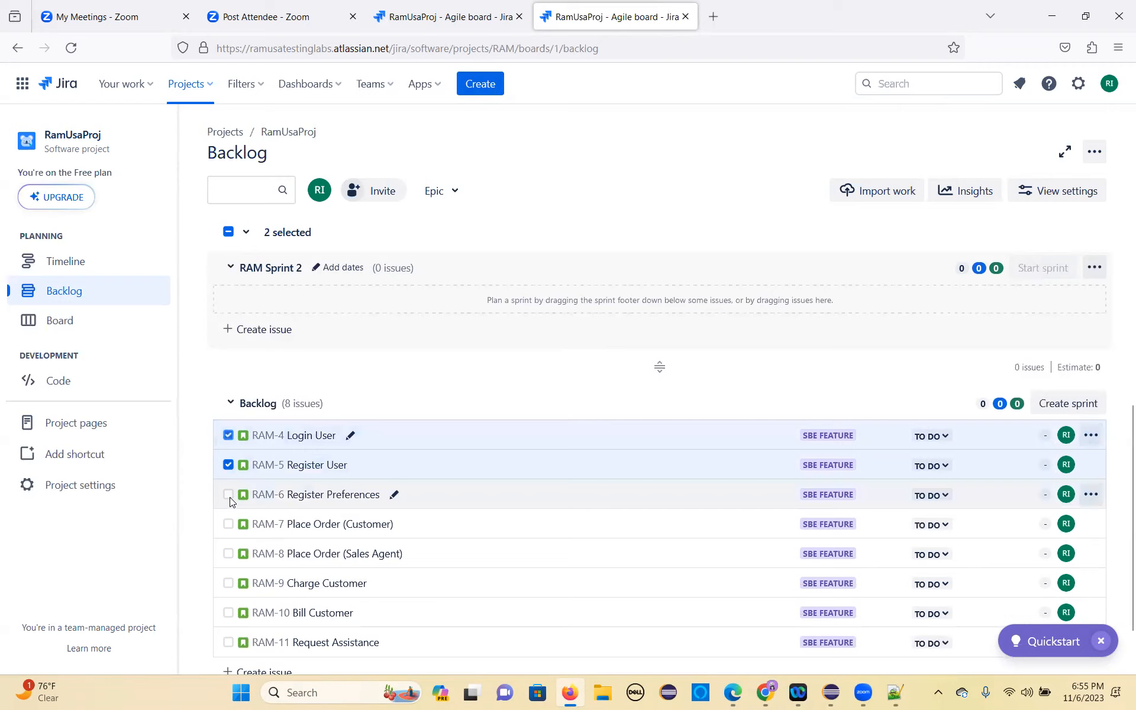
click(230, 497)
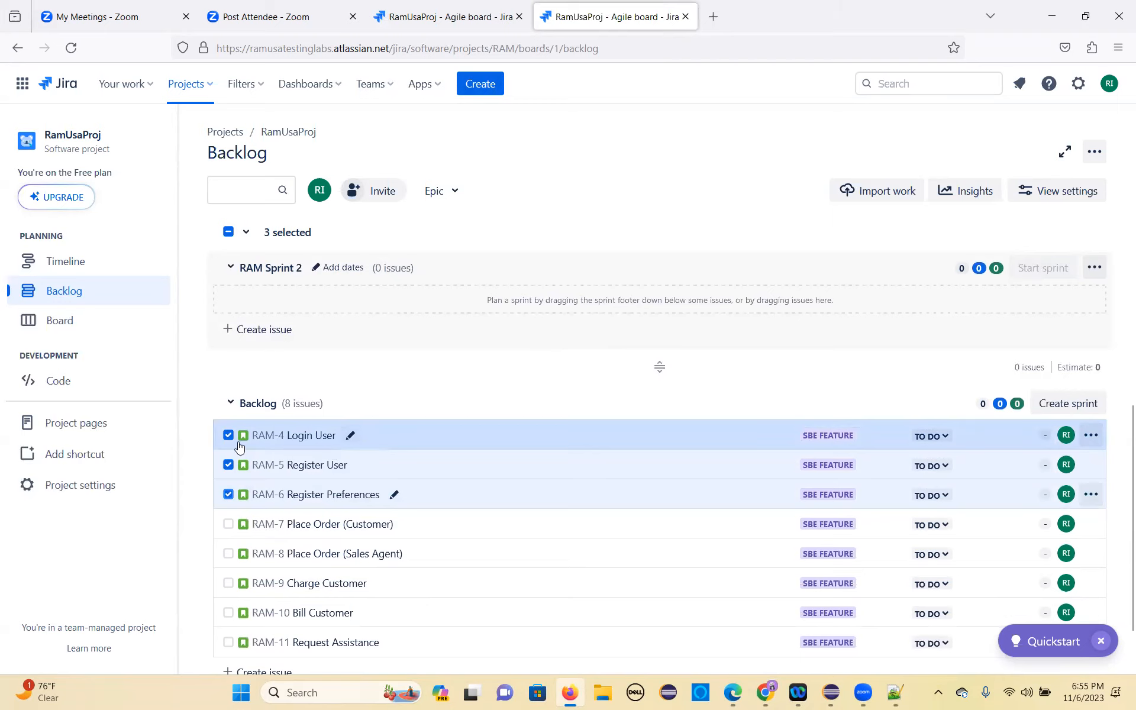
drag(244, 445, 241, 308)
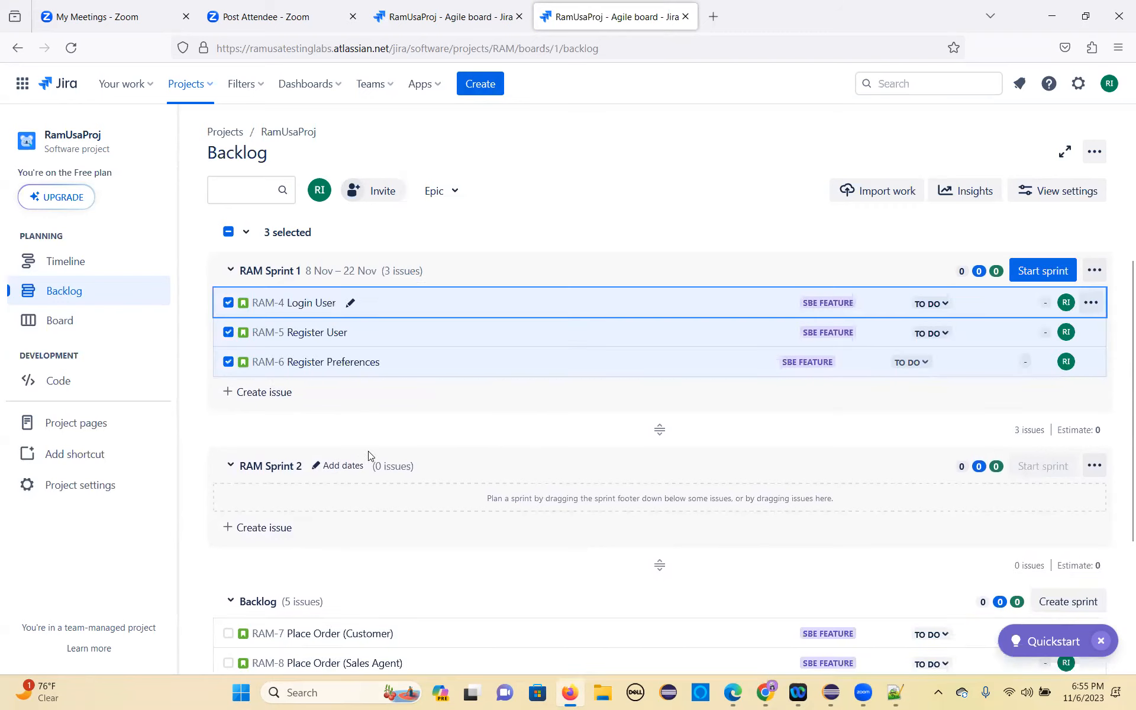
scroll(406, 417, down, 3)
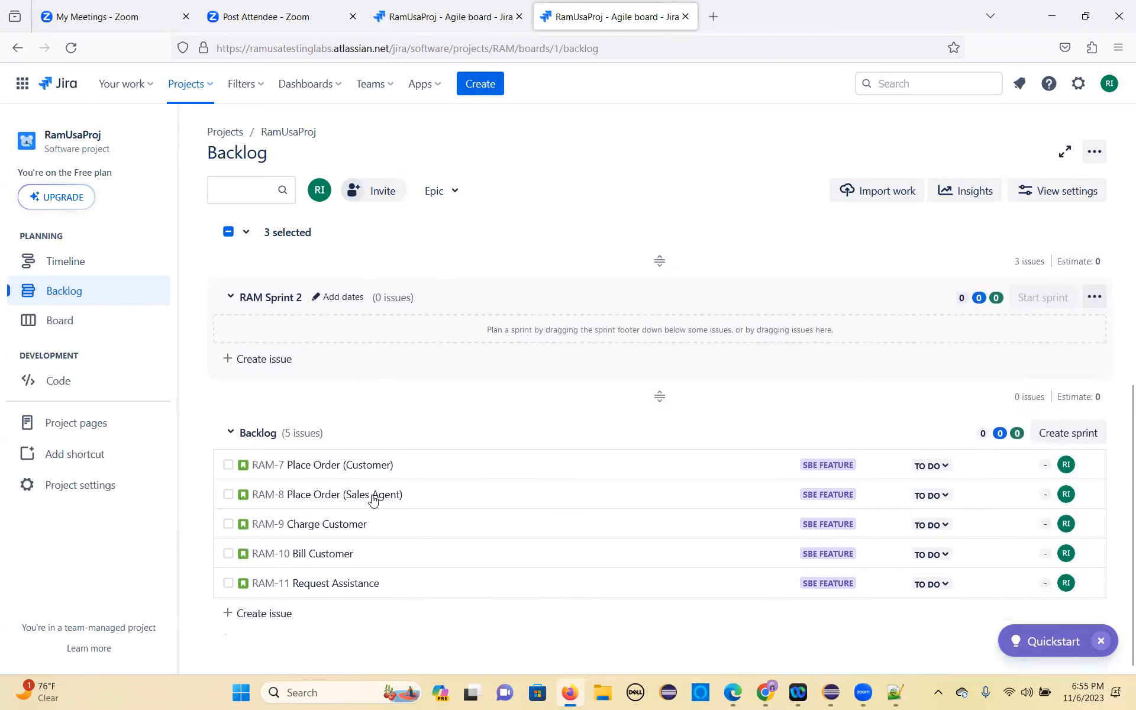
scroll(444, 428, up, 3)
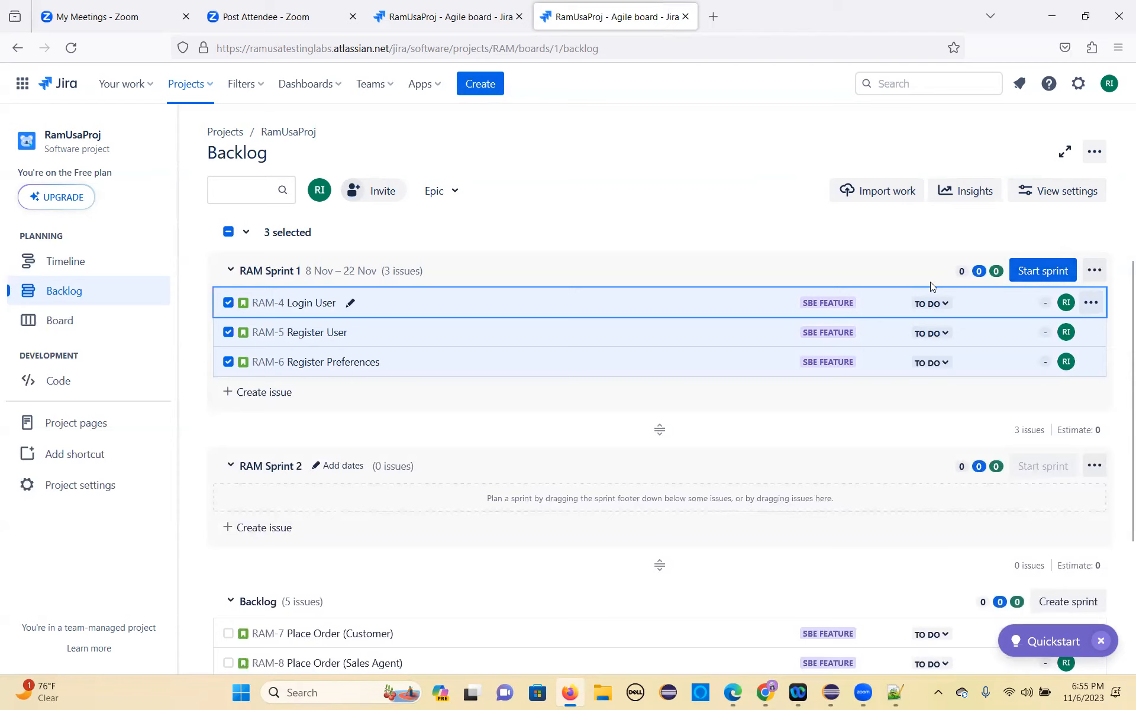
right_click(311, 306)
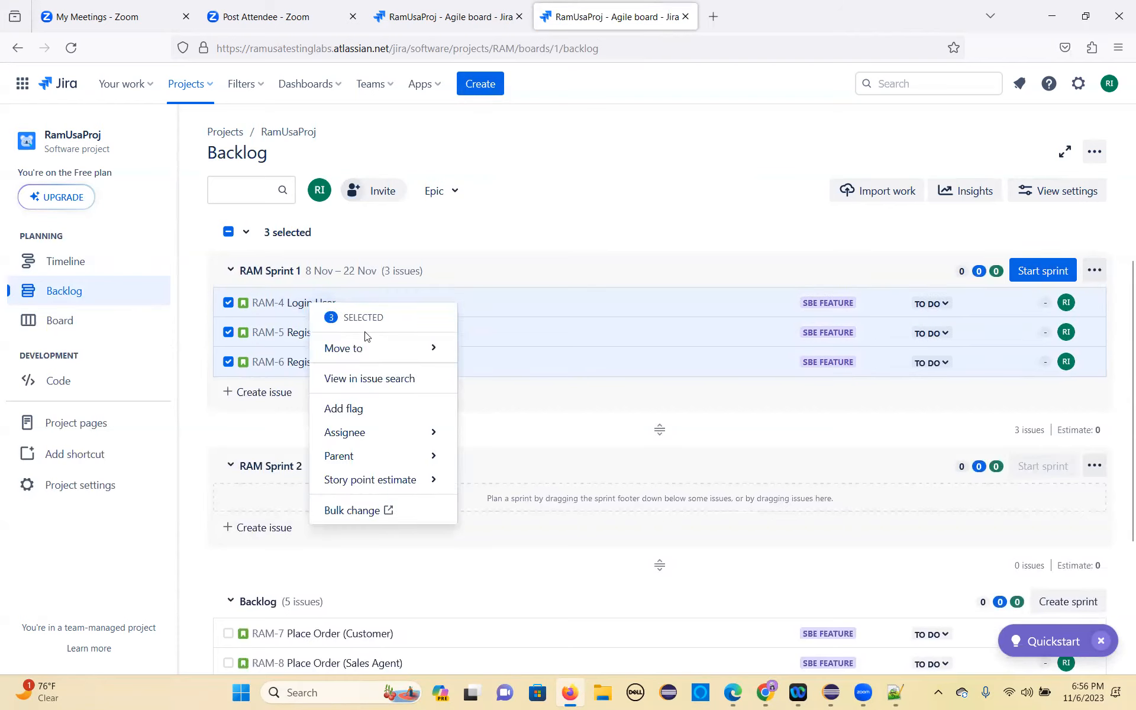
click(234, 418)
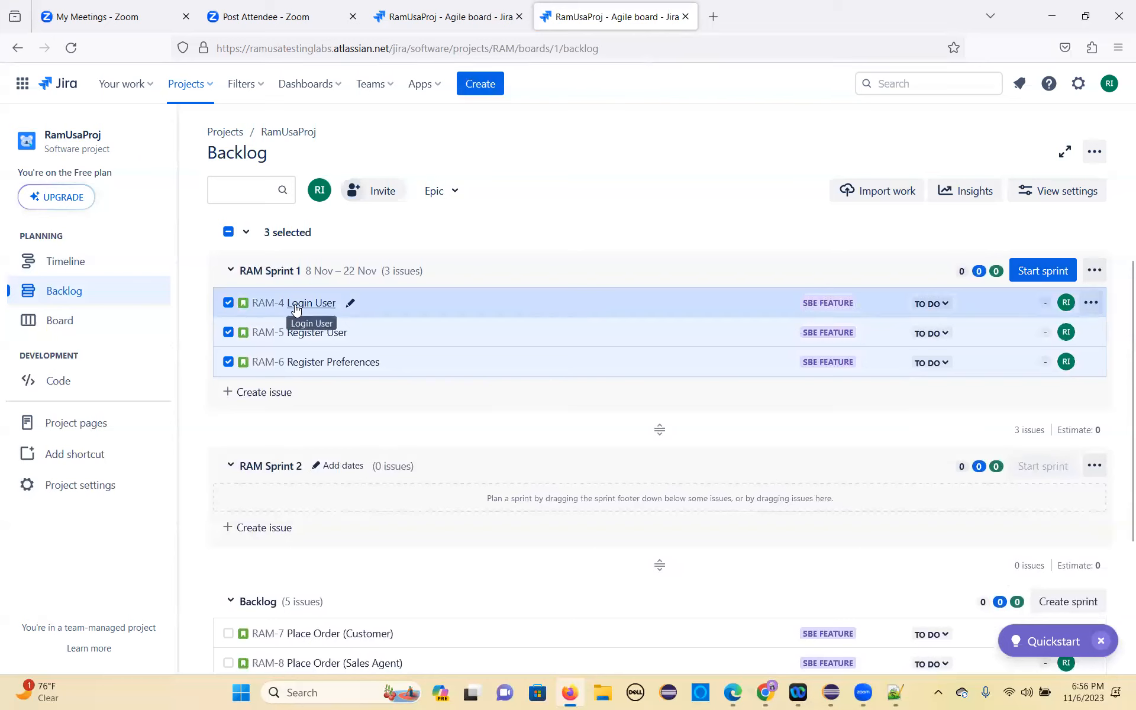
right_click(296, 308)
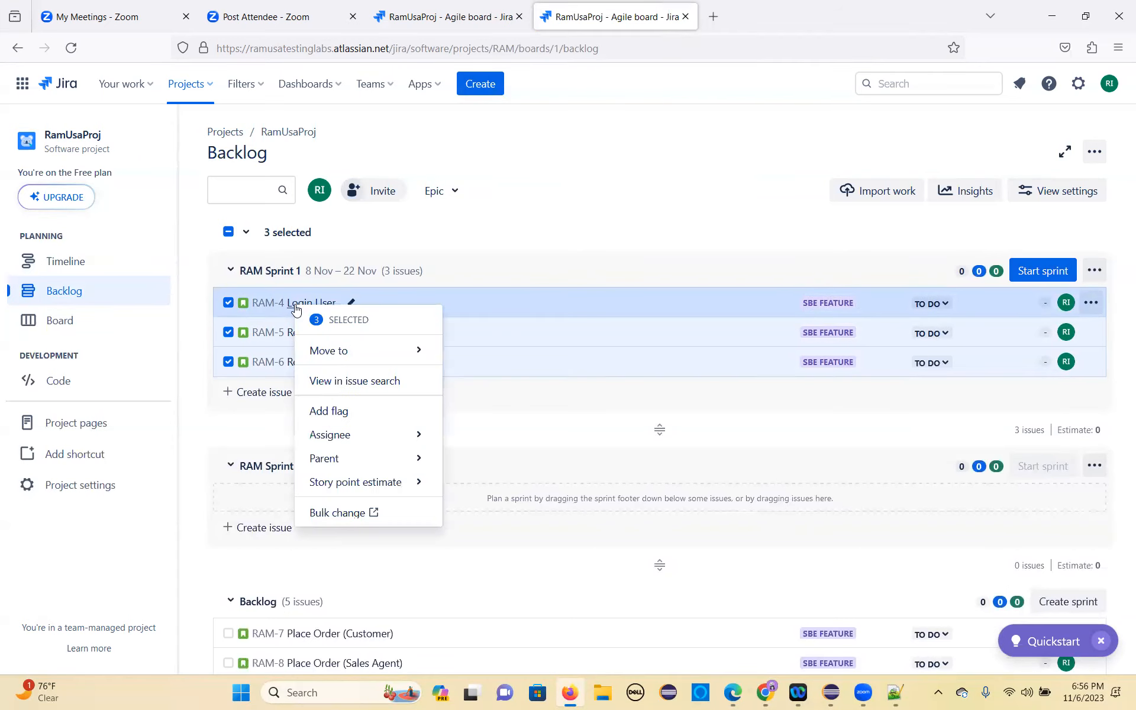
right_click(253, 308)
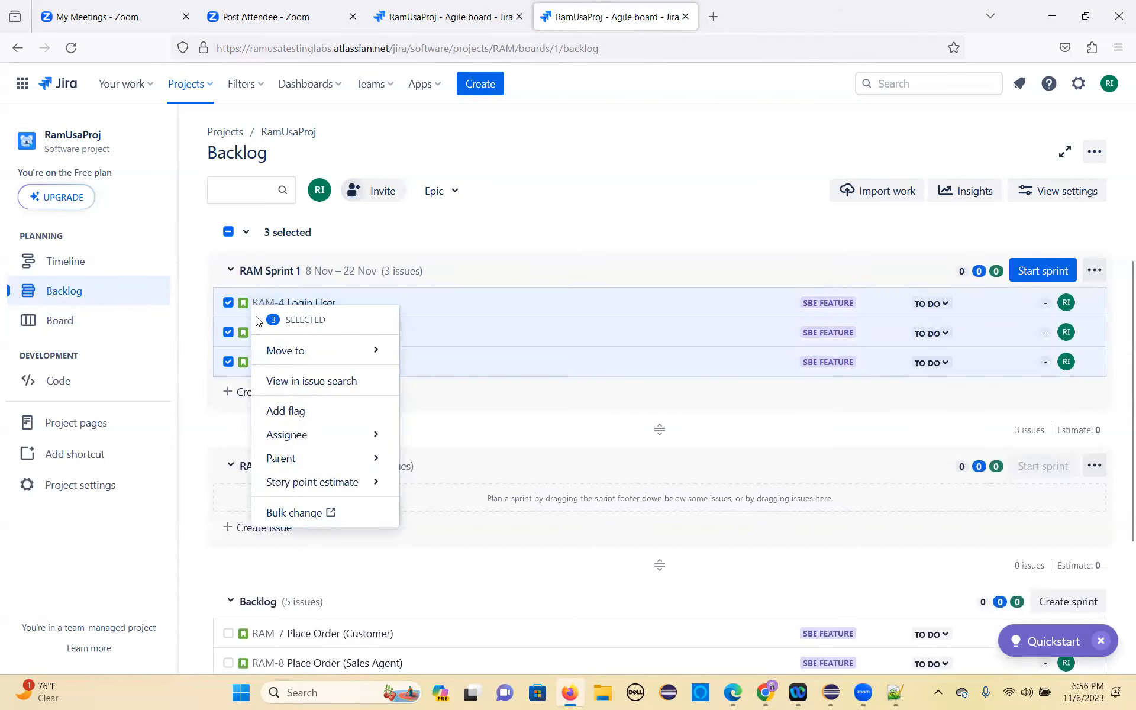
click(215, 431)
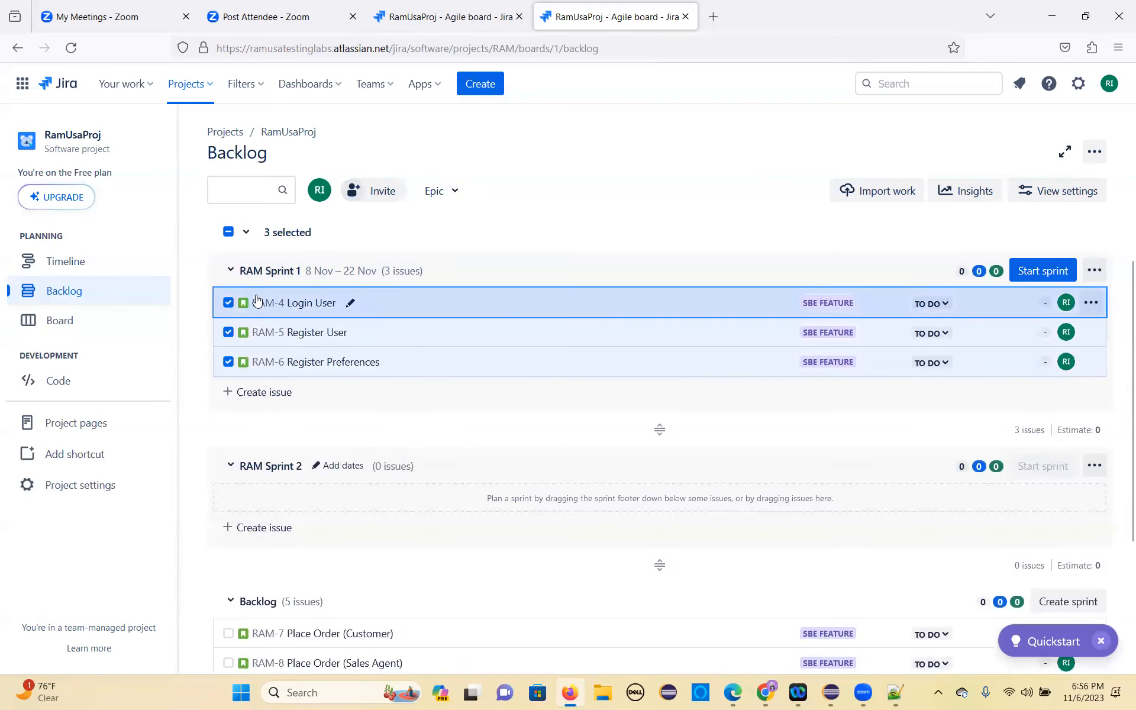
Step: Deselect the stories RAM-4 Login User, RAM-5 Register User and RAM-6 Register Preferences in RAM Sprint 1
click(228, 303)
click(229, 332)
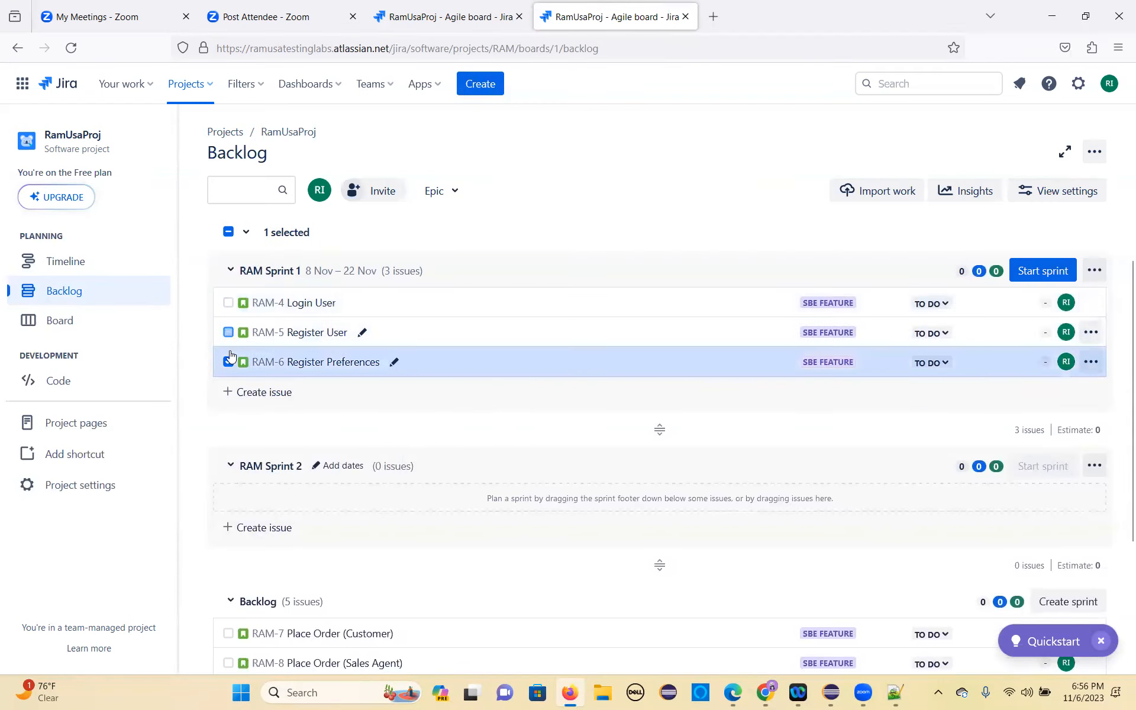
click(228, 361)
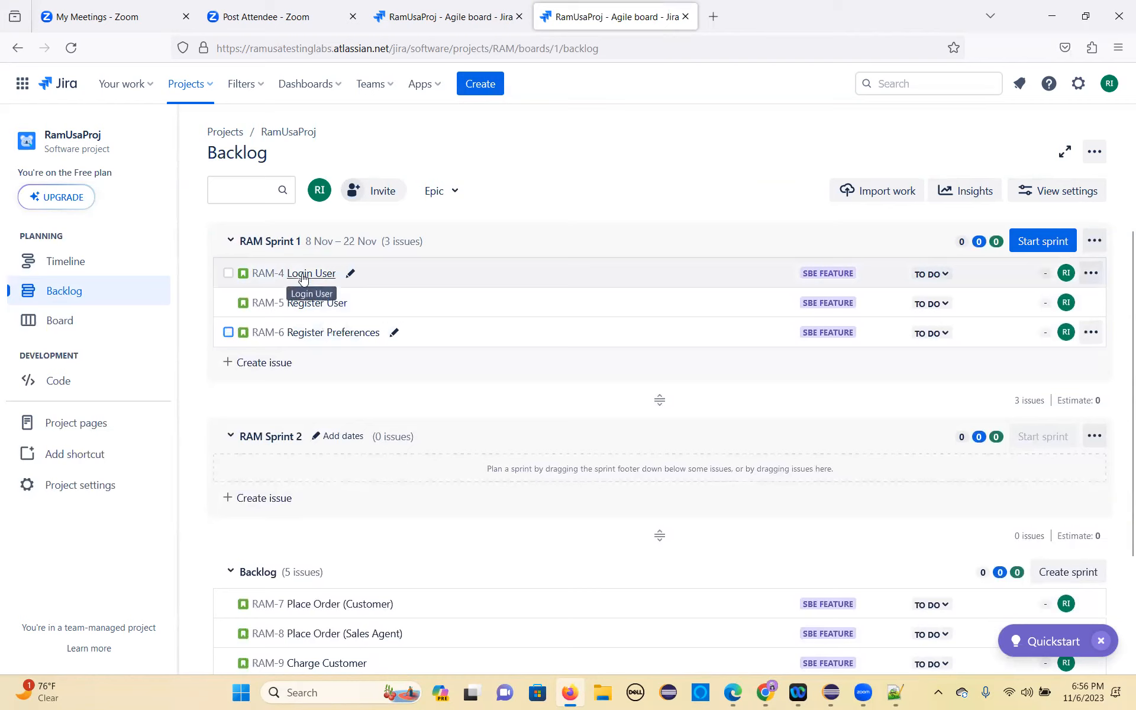
Step: Look at the assignee options available for the RAM-4 Login User story
right_click(303, 276)
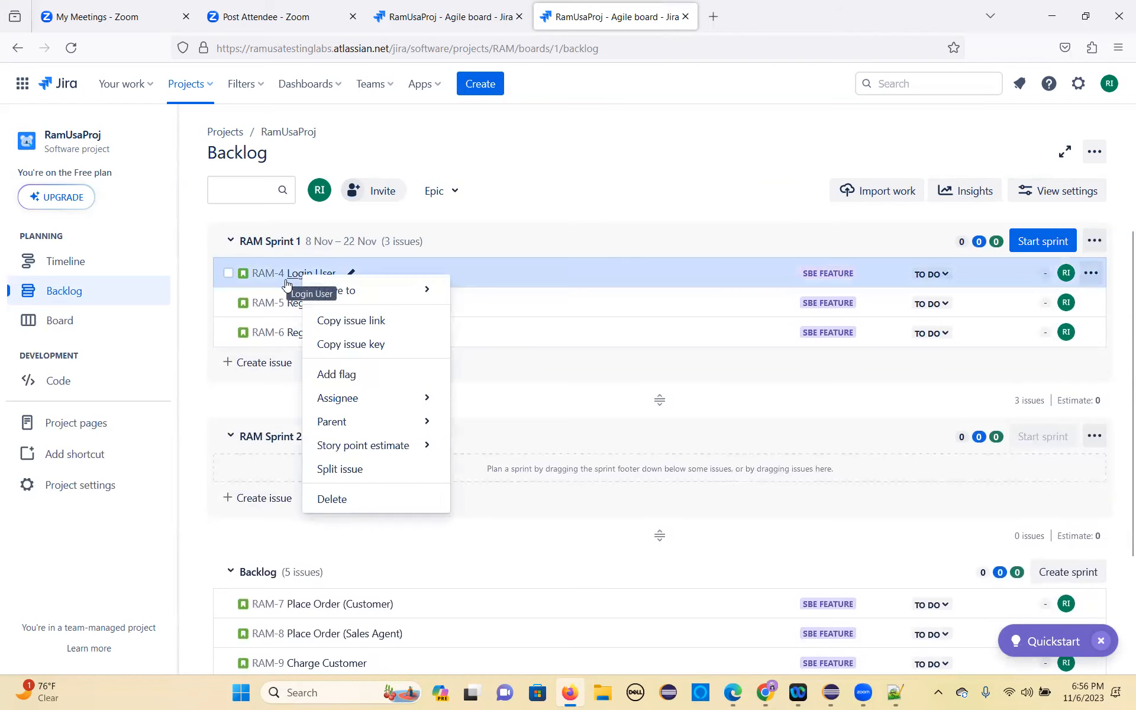
click(766, 424)
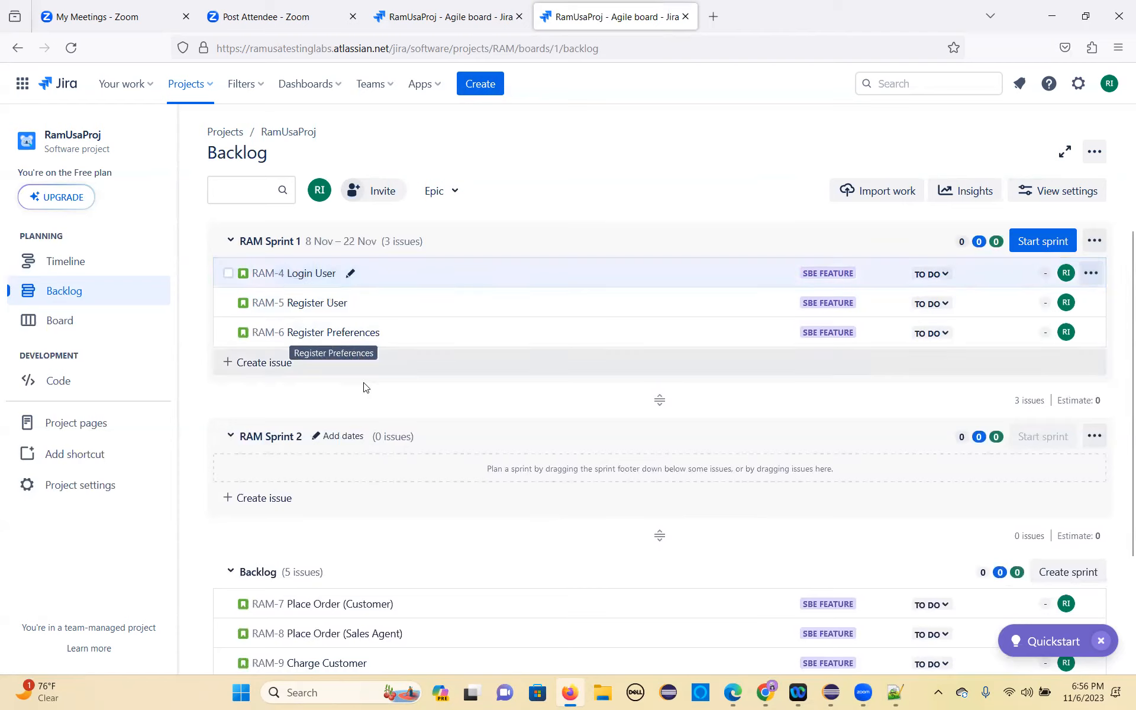
right_click(319, 277)
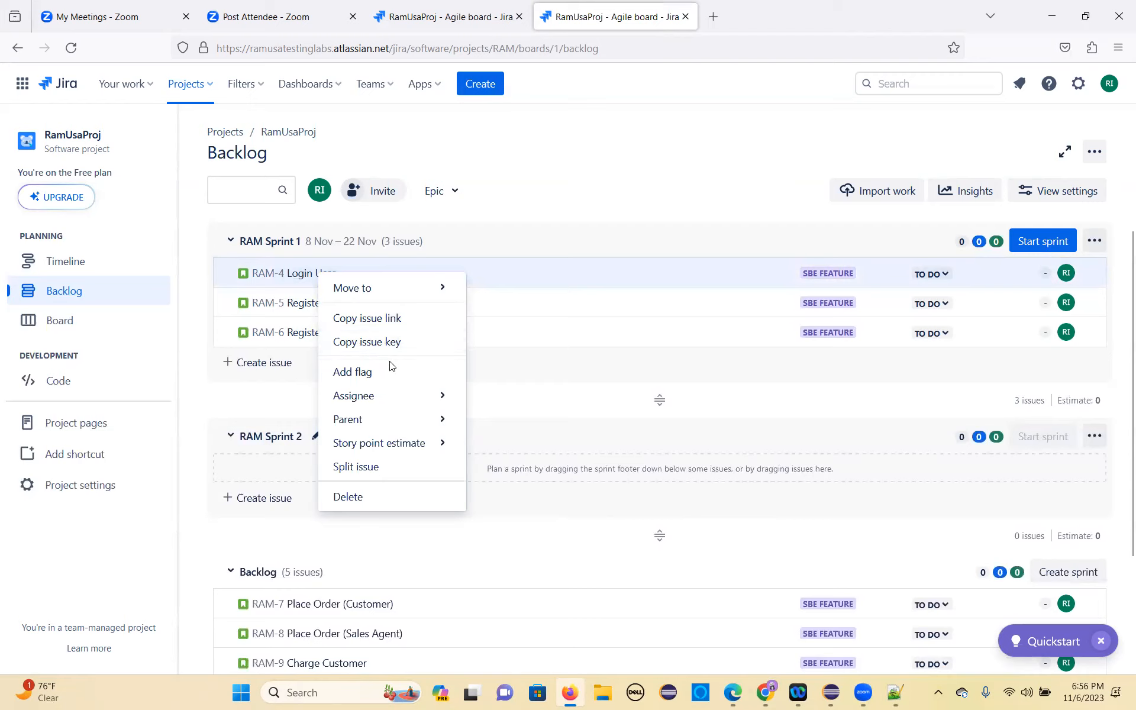
mouse_move(402, 404)
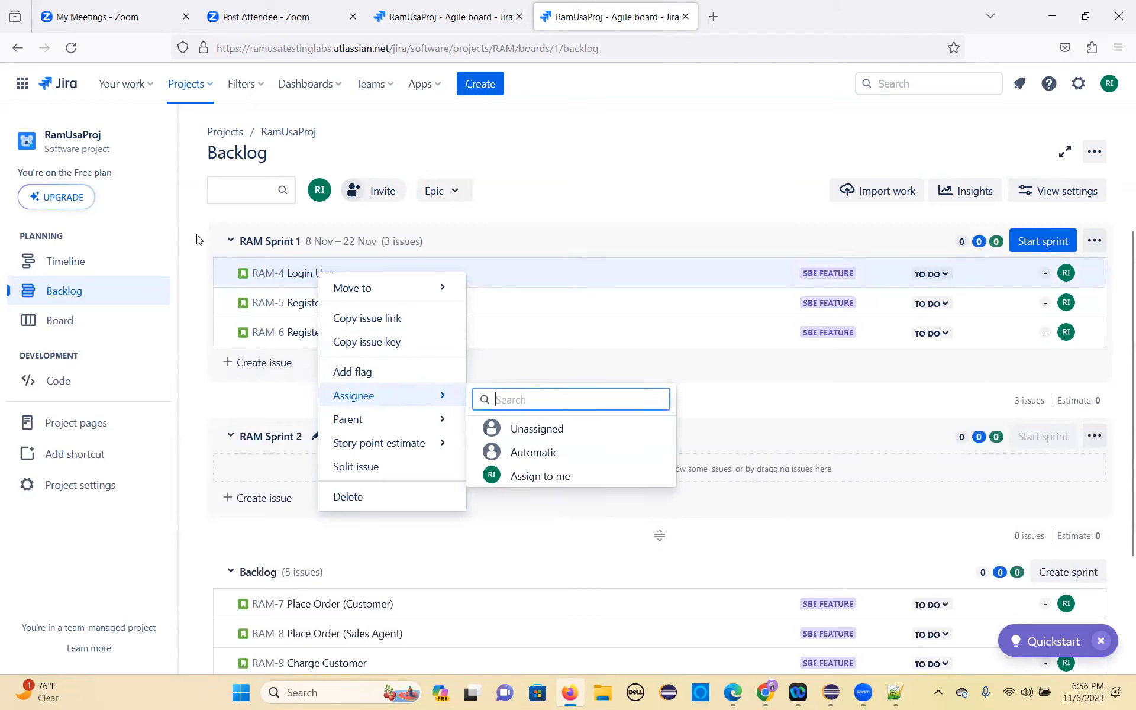
Step: Open the RamUsaProj board and bring up the dialog for adding people to the project
click(305, 132)
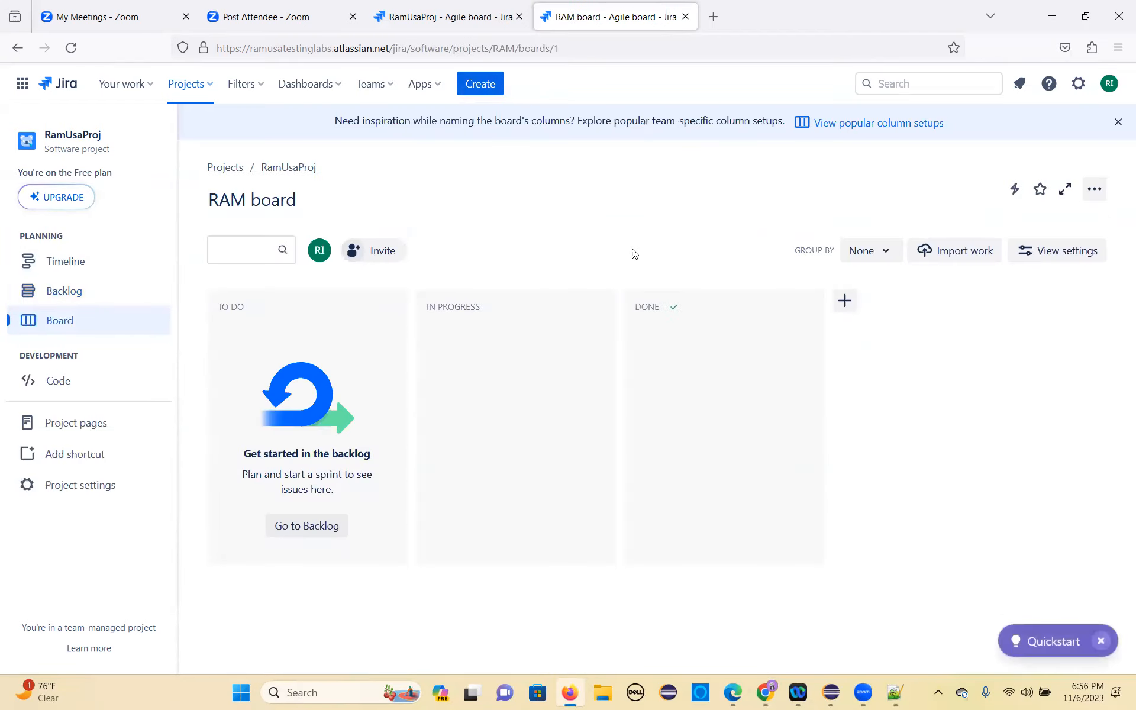
click(386, 252)
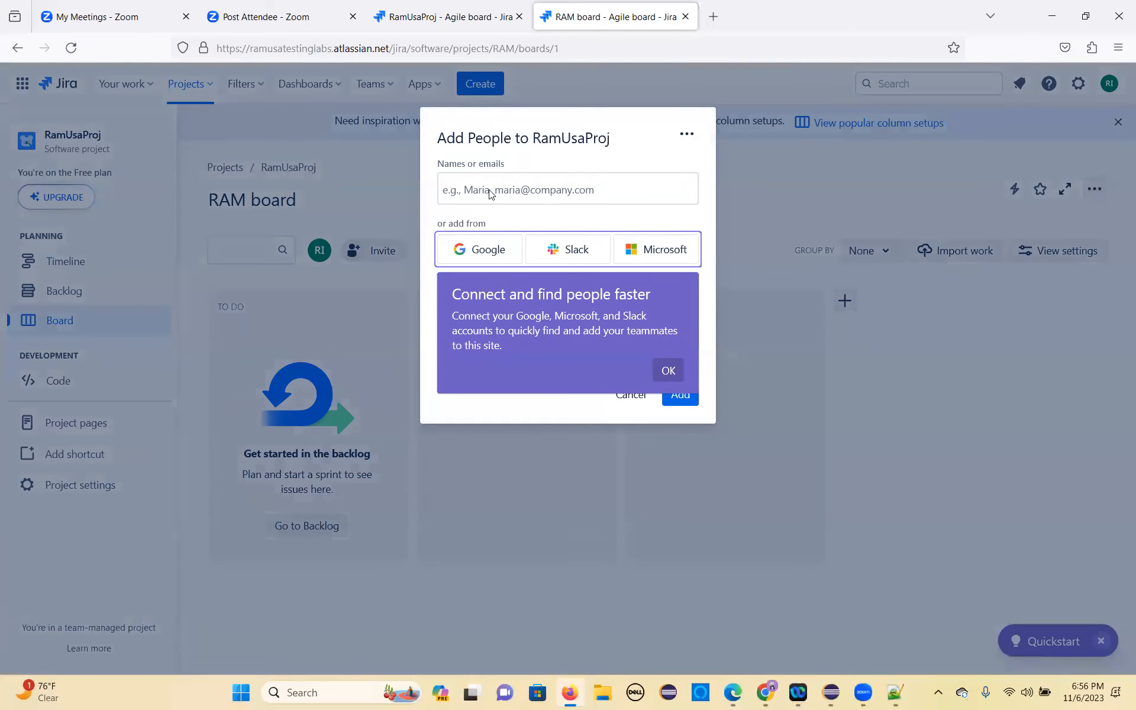
mouse_move(759, 697)
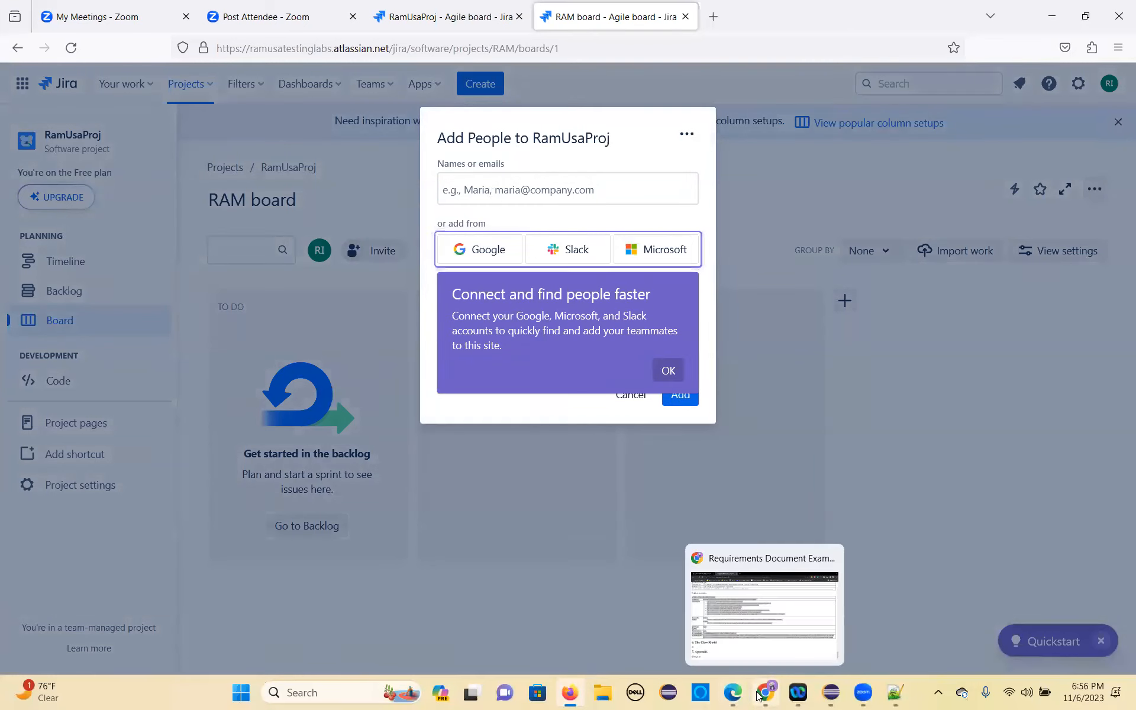
click(740, 698)
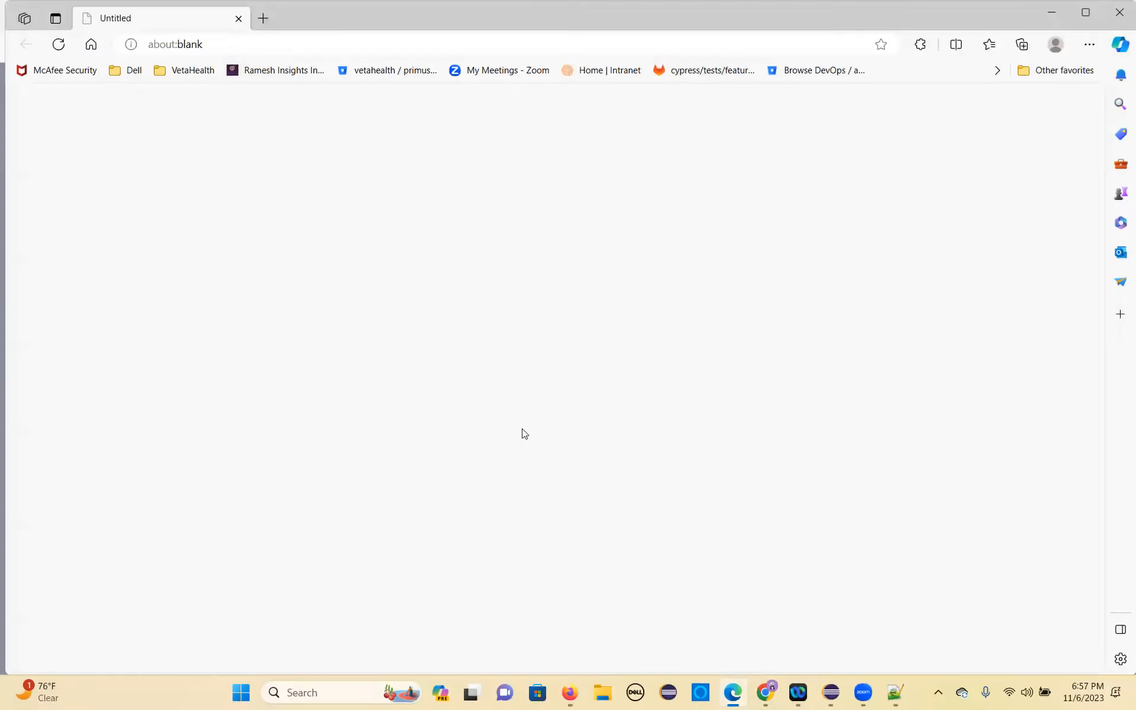
key(alt+Tab)
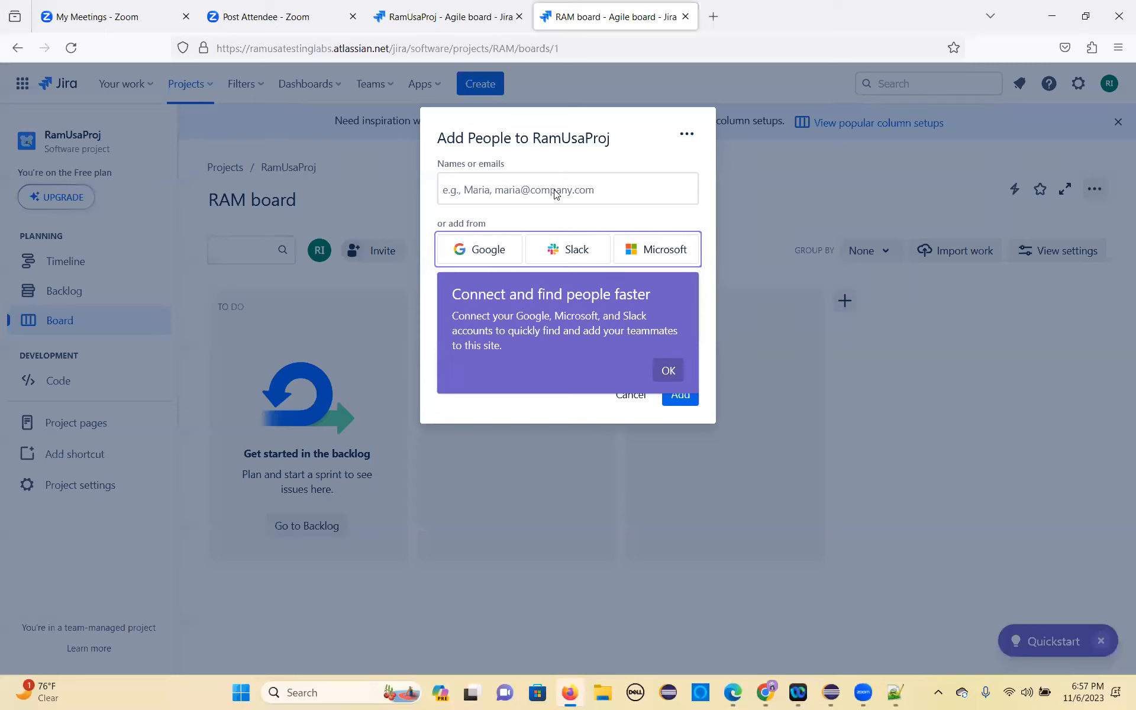
Step: Dismiss the account connection hint, paste the teammate's e-mail address and add that person to RamUsaProj
click(669, 373)
click(486, 199)
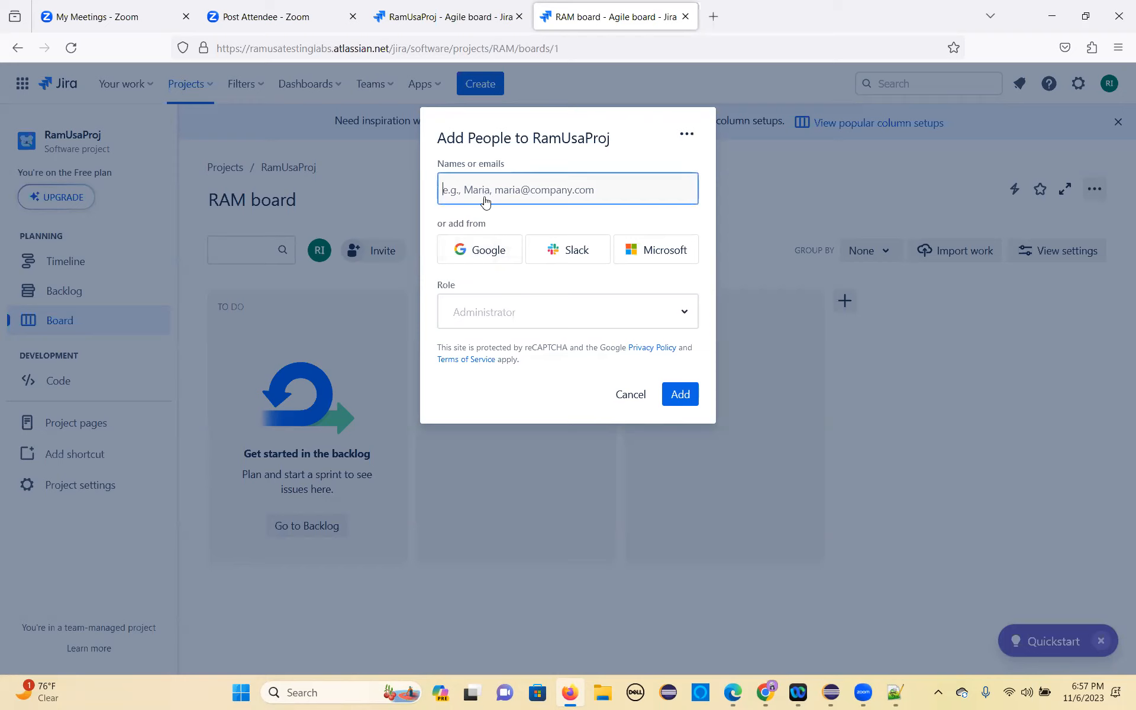
key(ctrl+v)
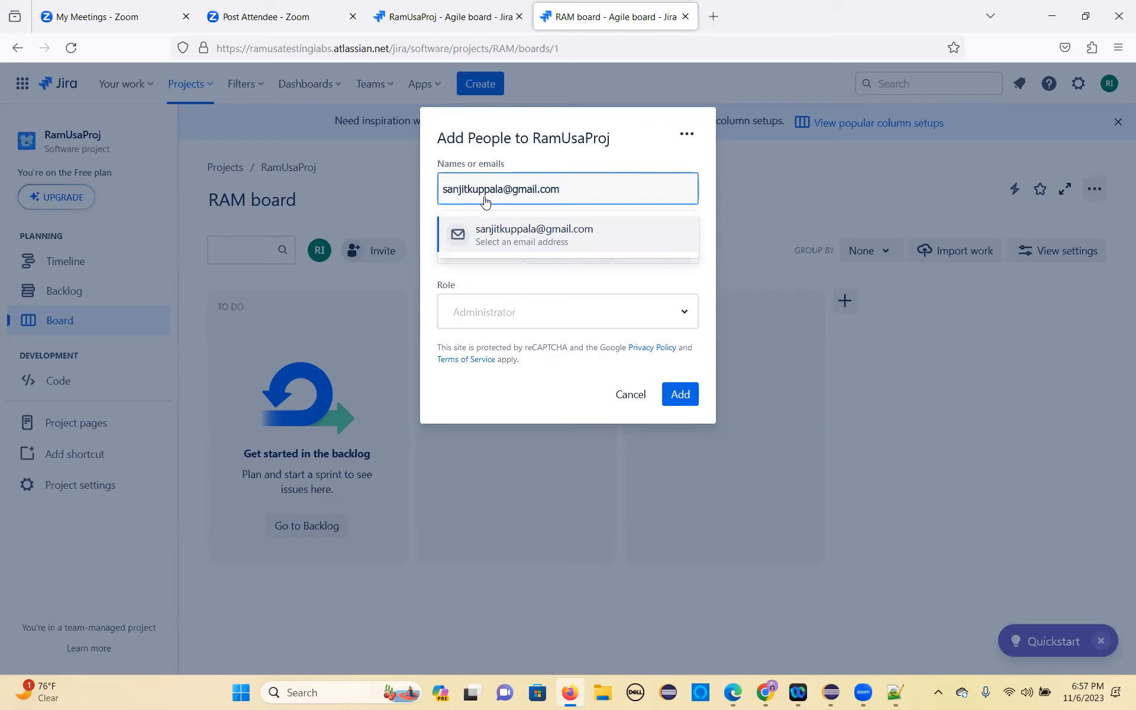
click(502, 235)
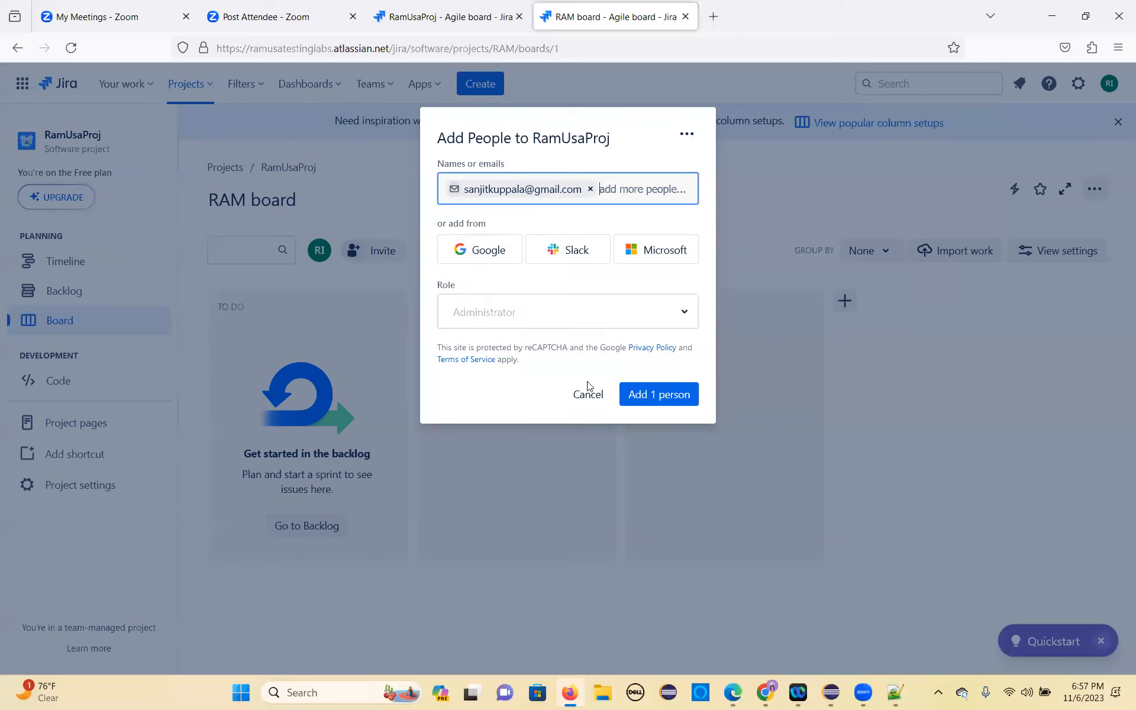
click(685, 315)
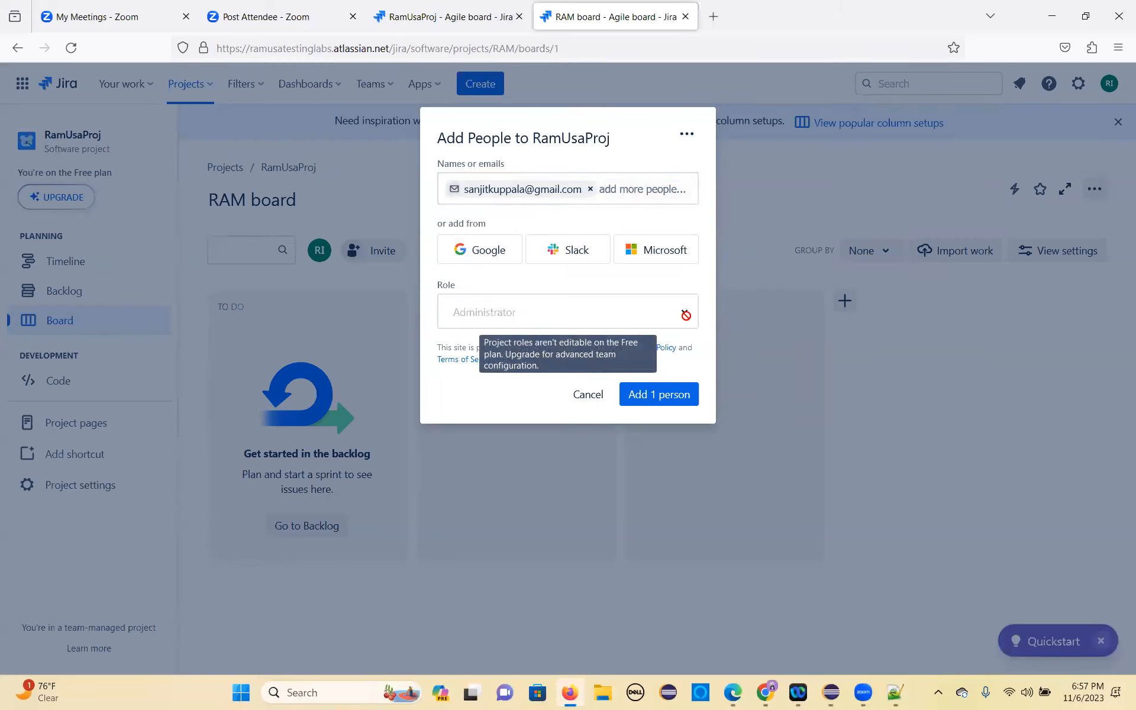
click(653, 404)
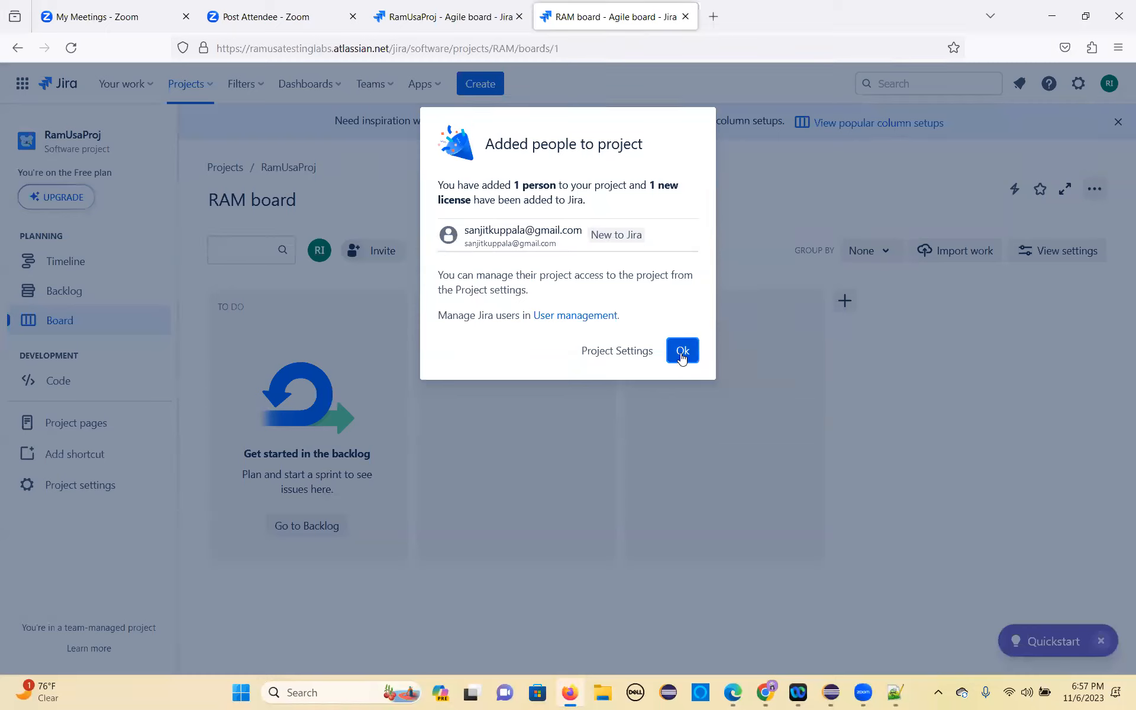
click(682, 353)
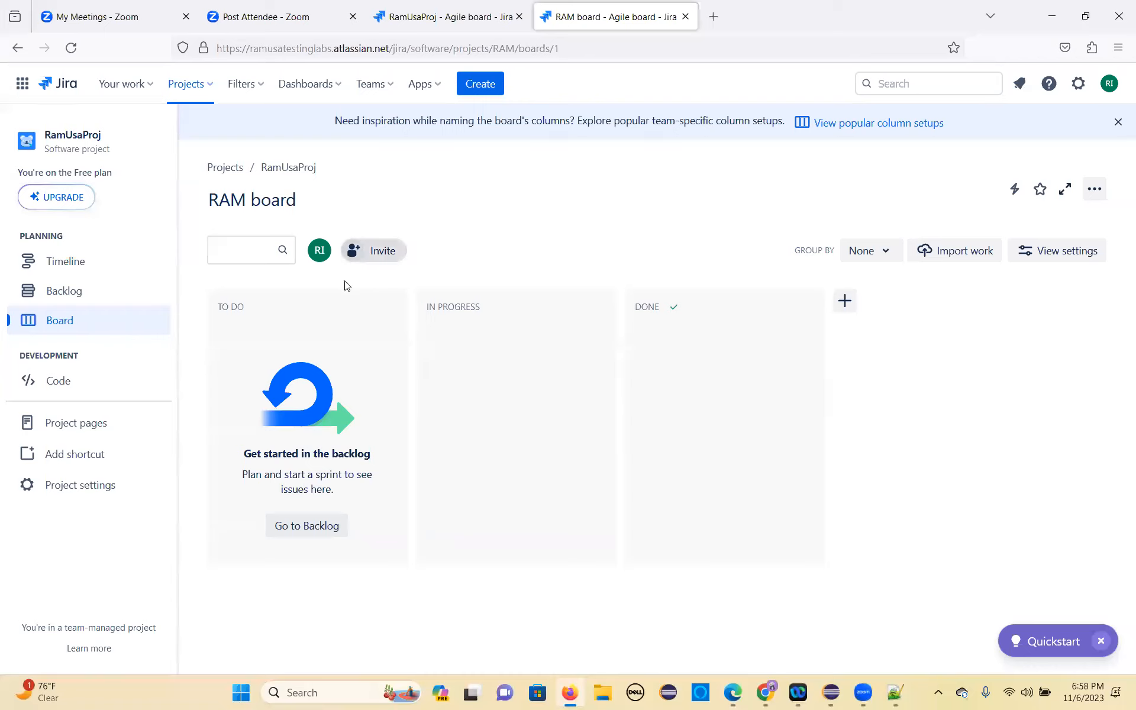
Step: Return to the RamUsaProj backlog and review the sprints and the stories still in the backlog
click(292, 523)
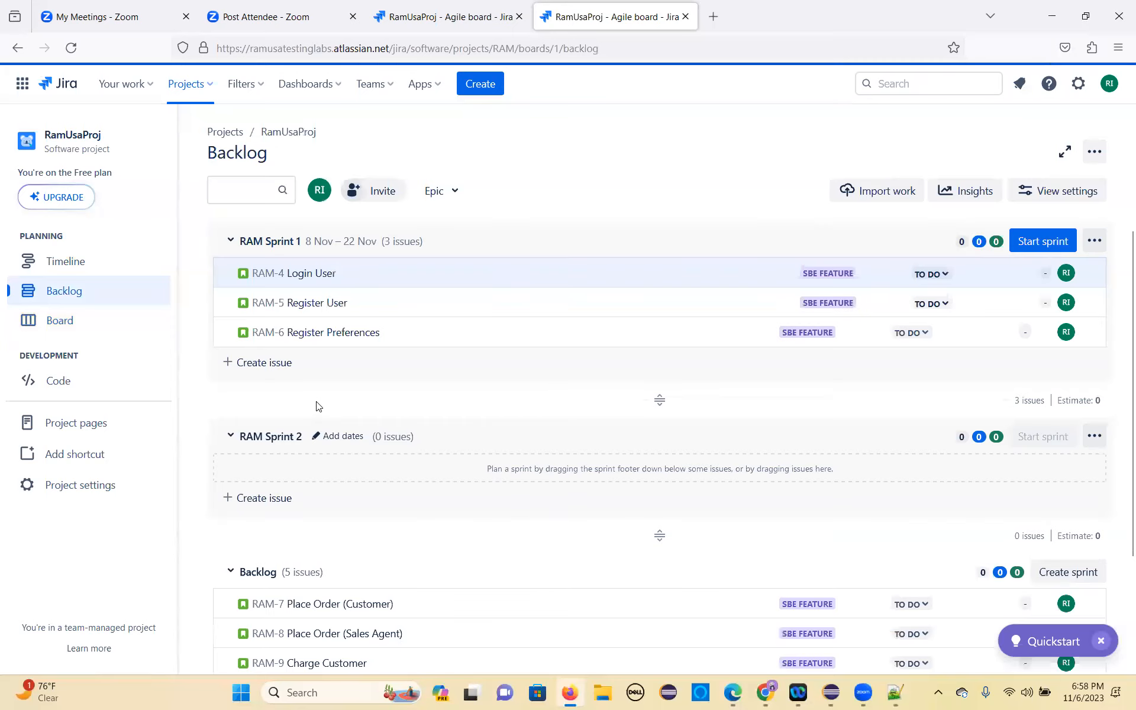
scroll(363, 477, down, 3)
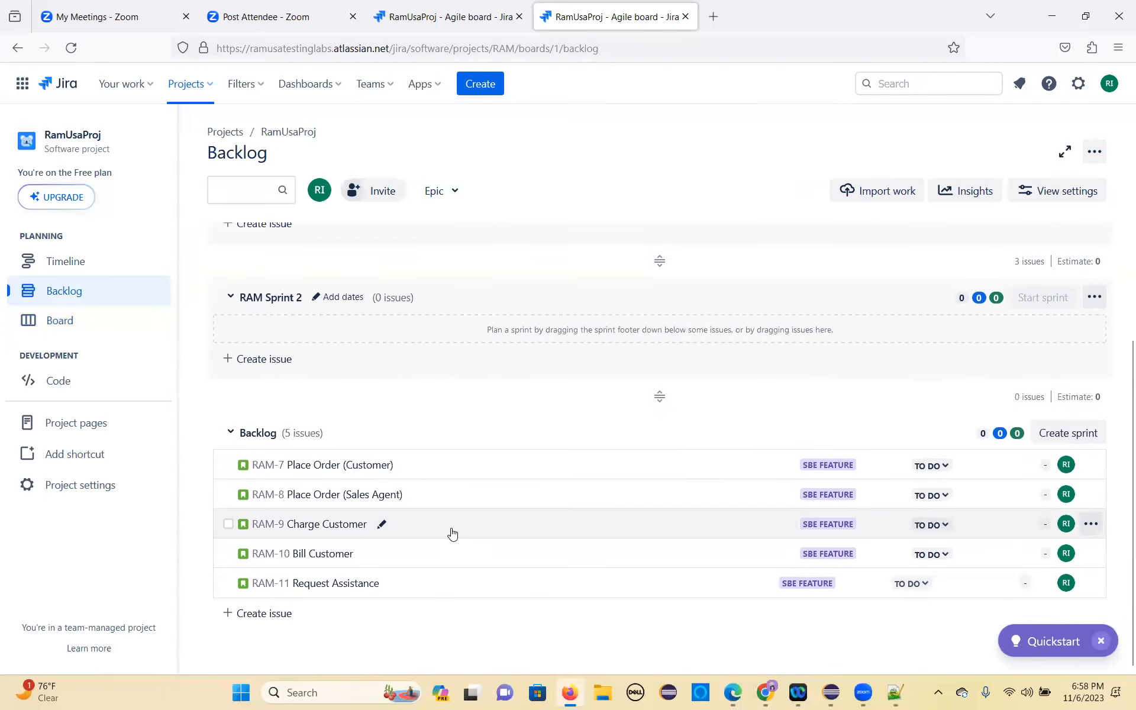
scroll(453, 532, up, 3)
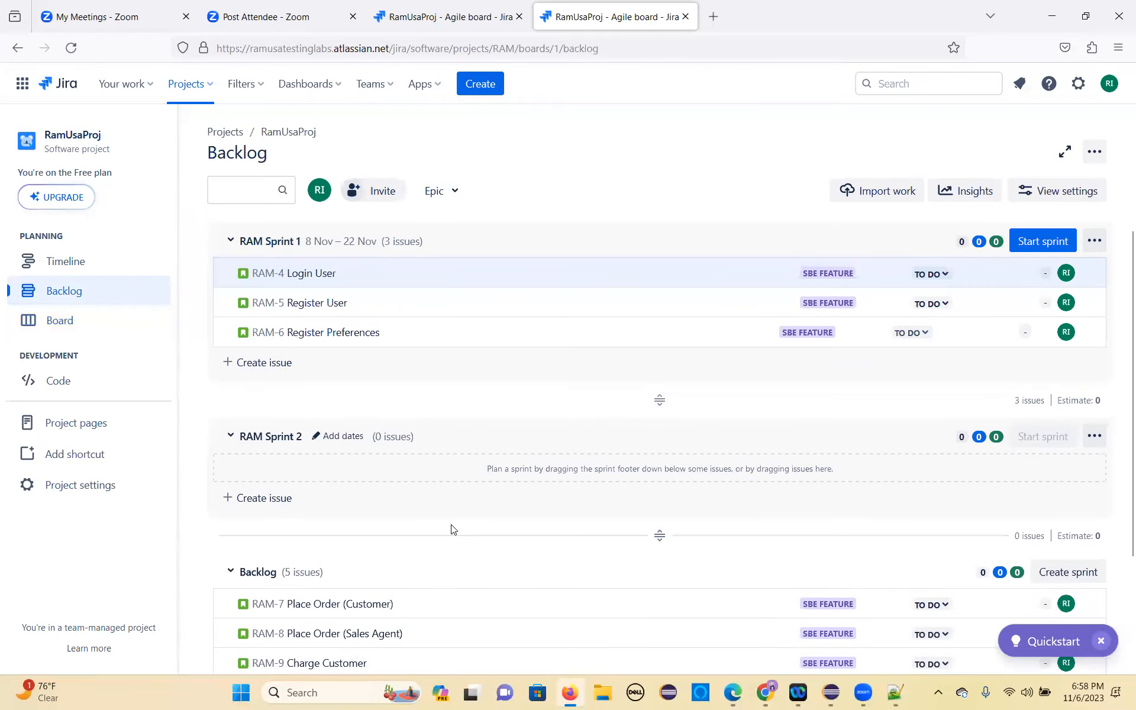
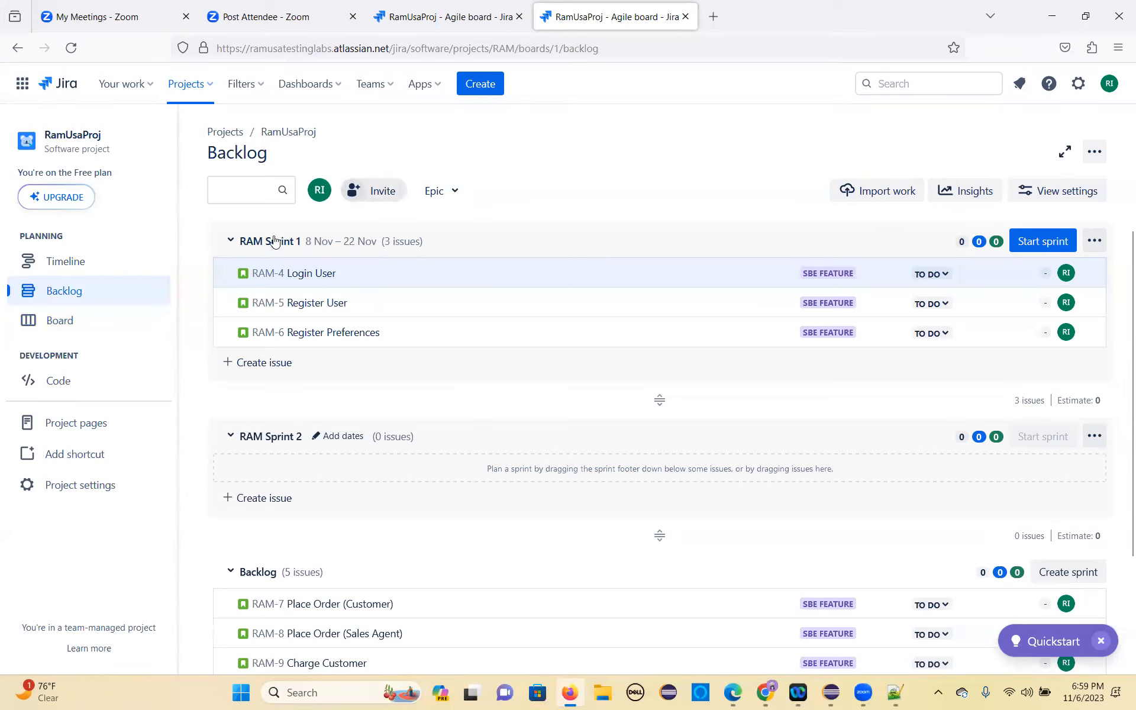
Step: Filter the RamUsaProj backlog to the stories of the SBE Feature epic
click(454, 199)
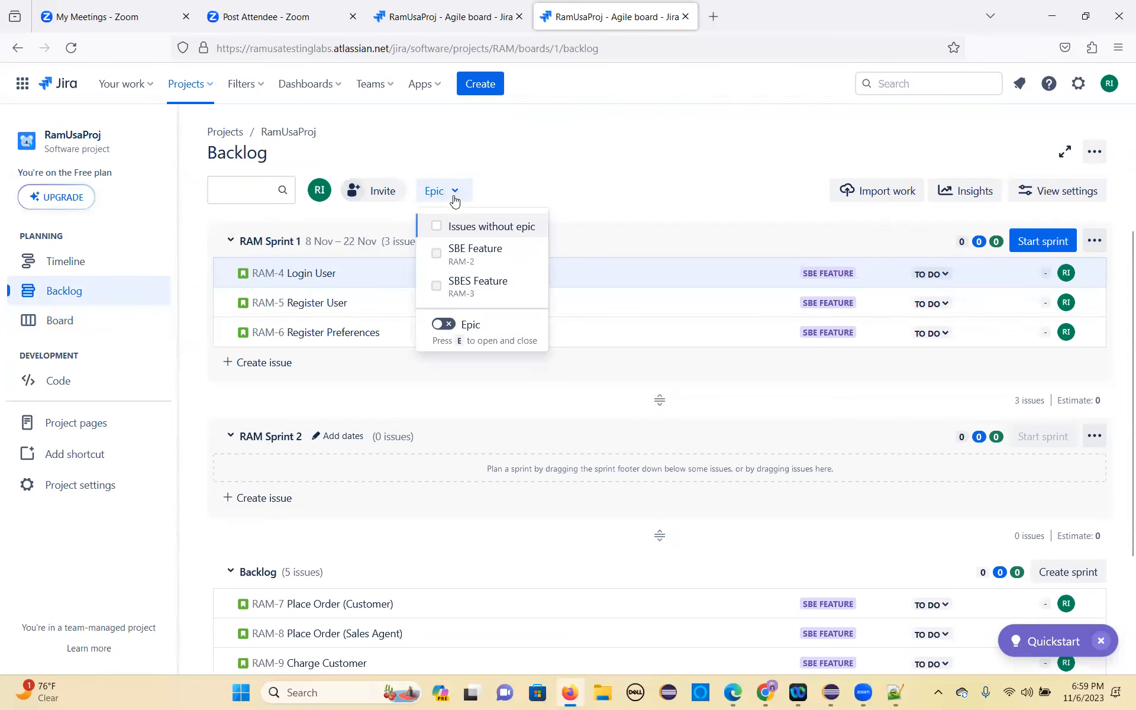
click(436, 254)
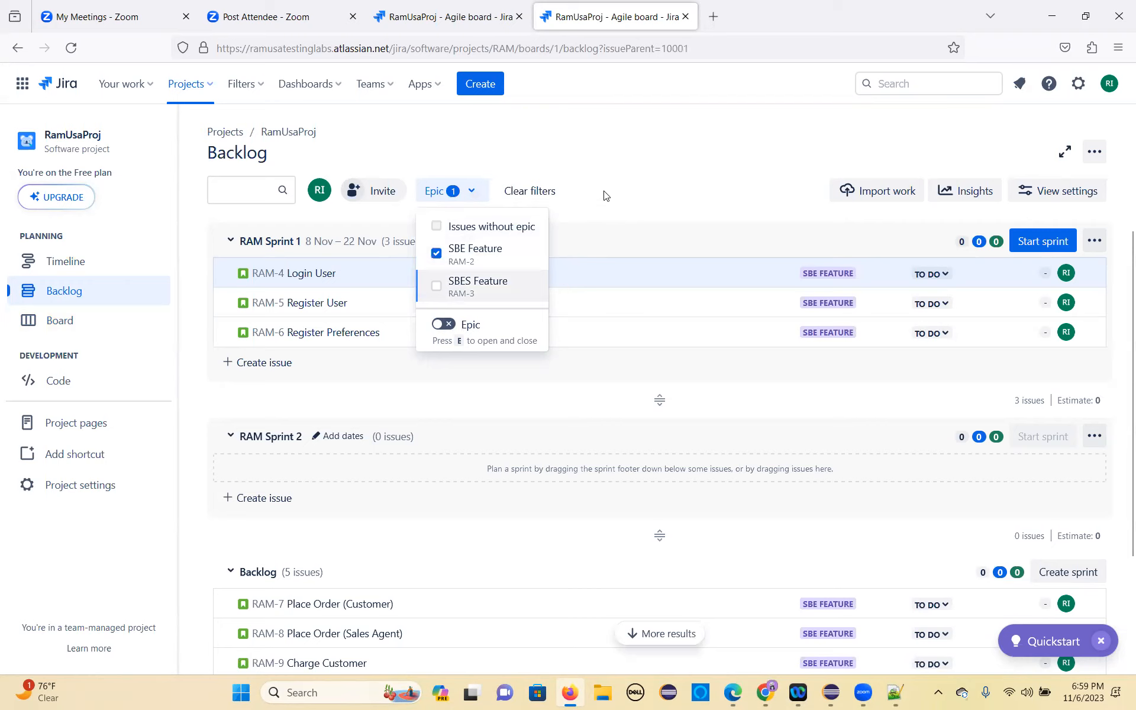
click(606, 192)
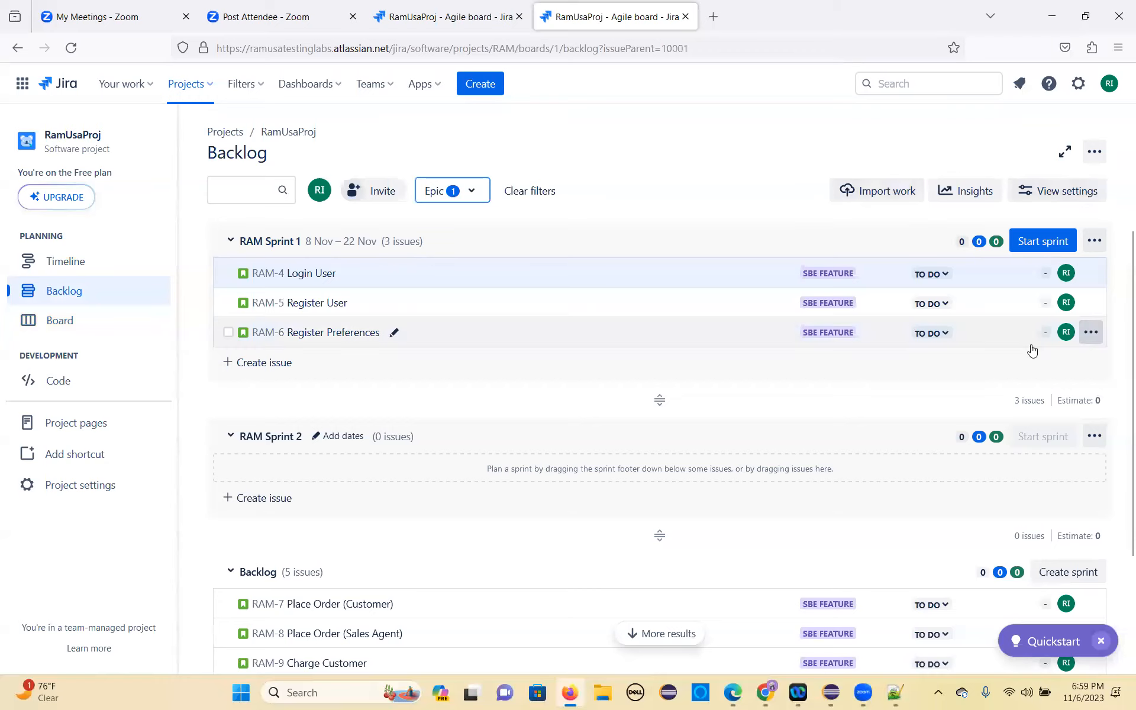
Step: Start RAM Sprint 1 with its start date set to 11/8/2023
click(1048, 243)
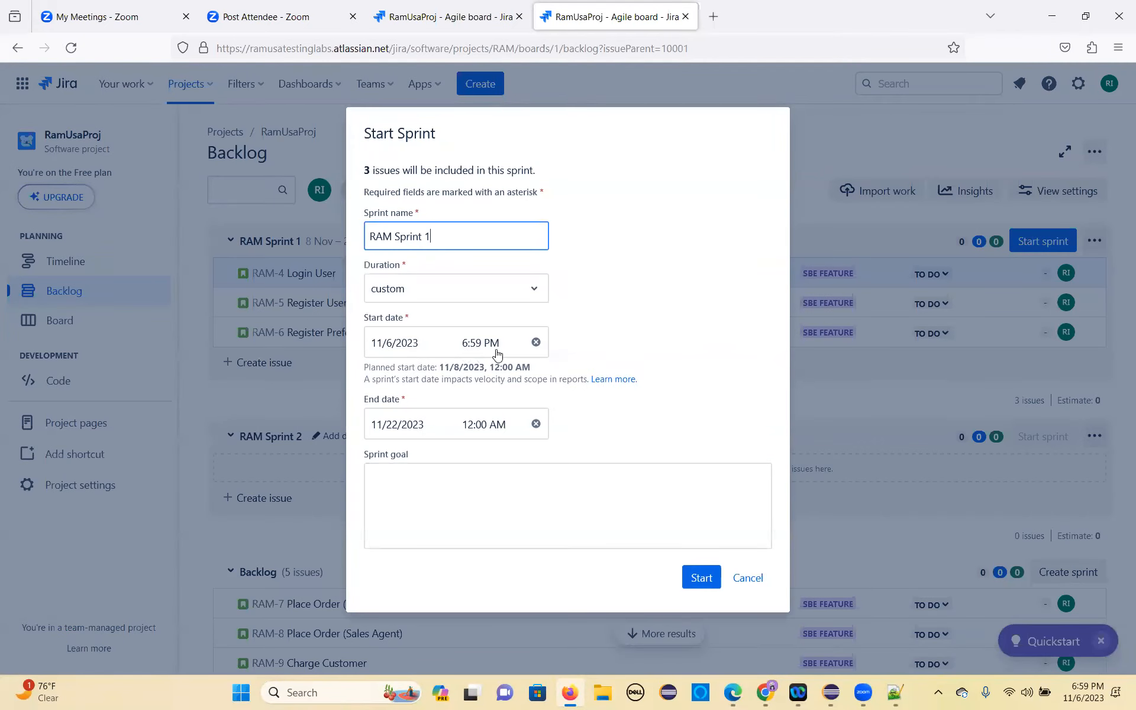
click(405, 351)
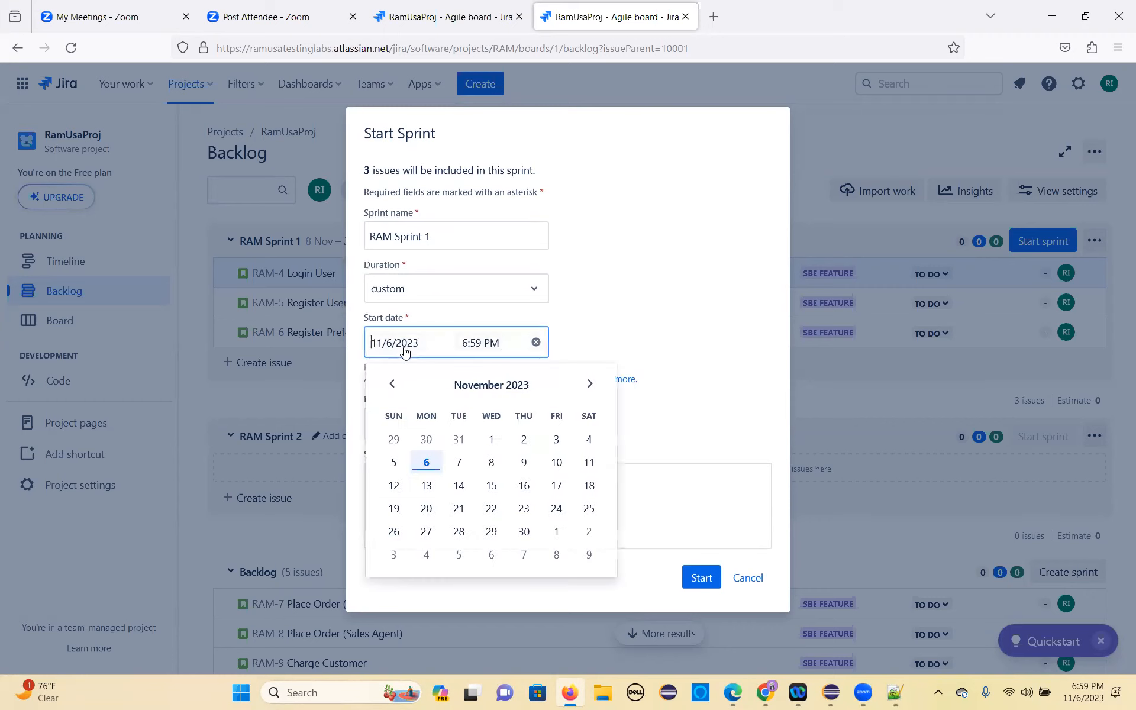
click(492, 463)
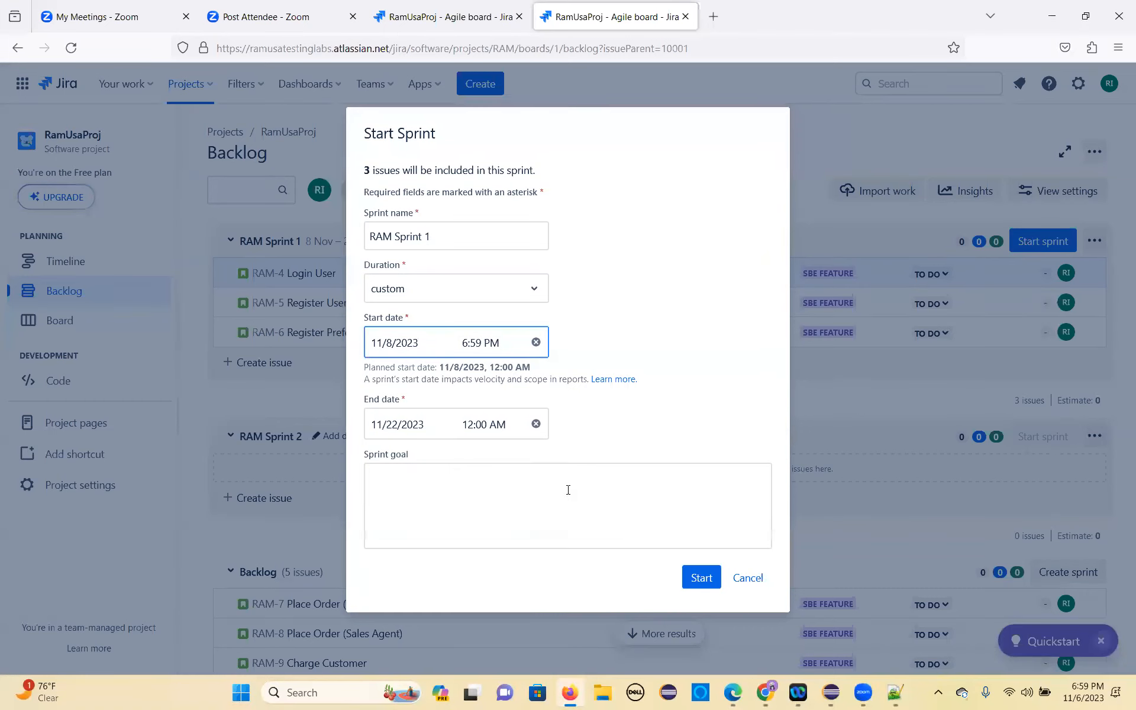
click(700, 579)
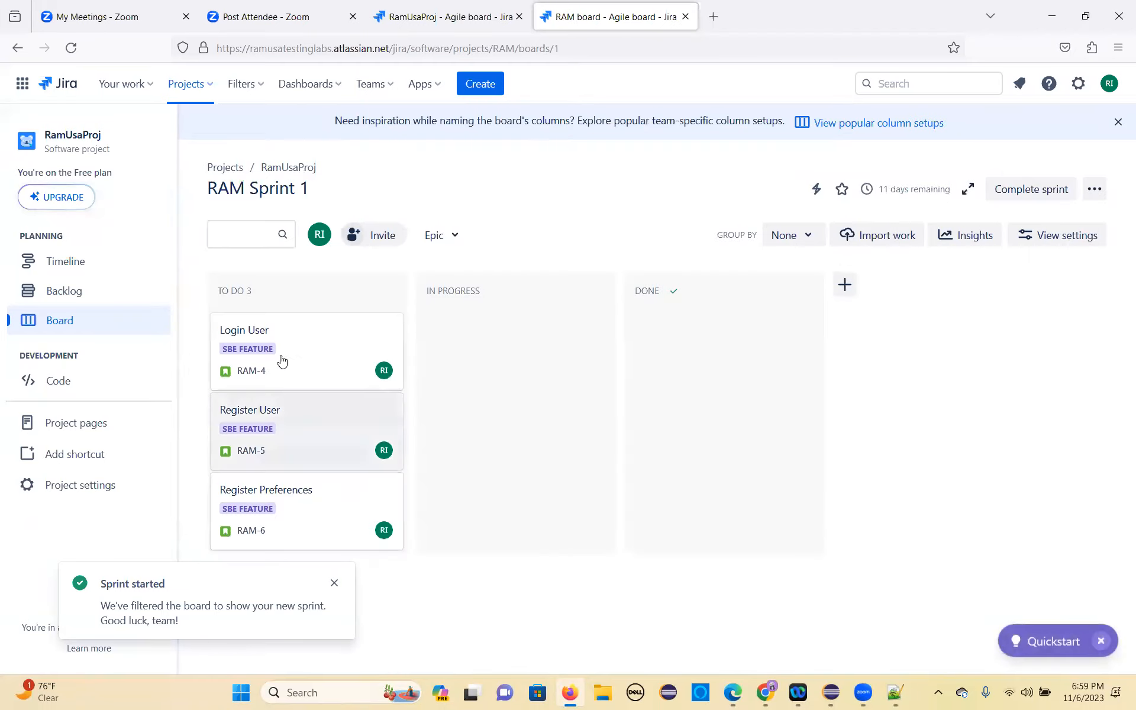
drag(325, 196, 245, 191)
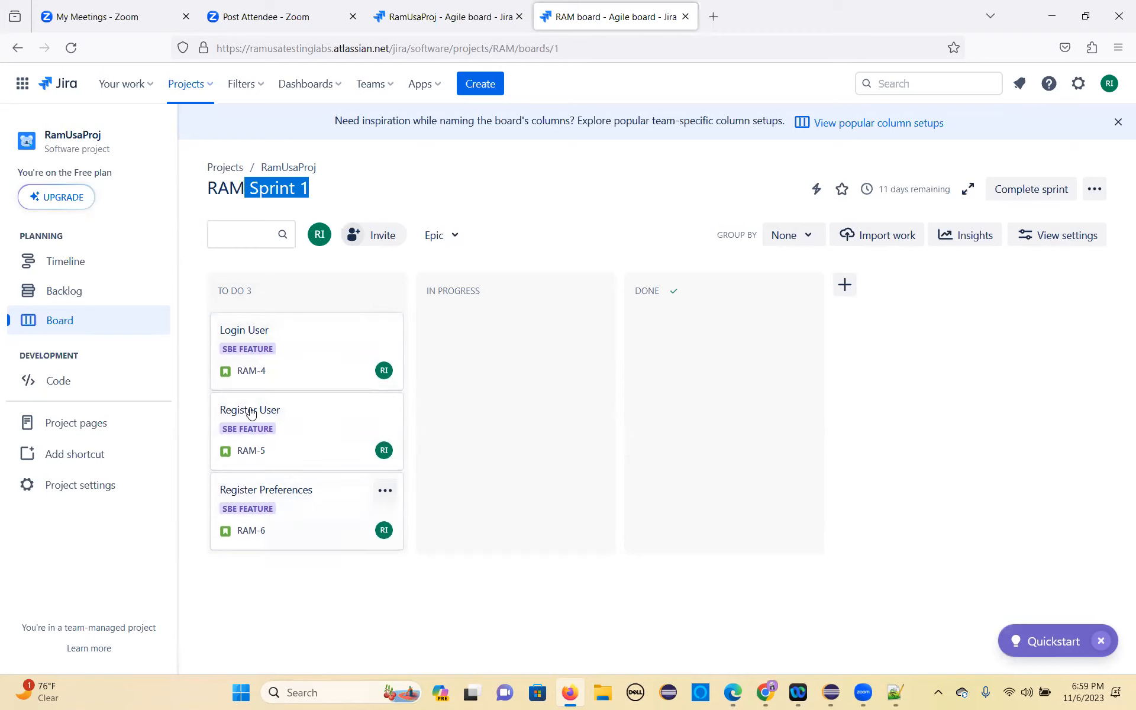
Step: Bring up the dialog for adding people to RamUsaProj and search for the teammate by name
click(361, 234)
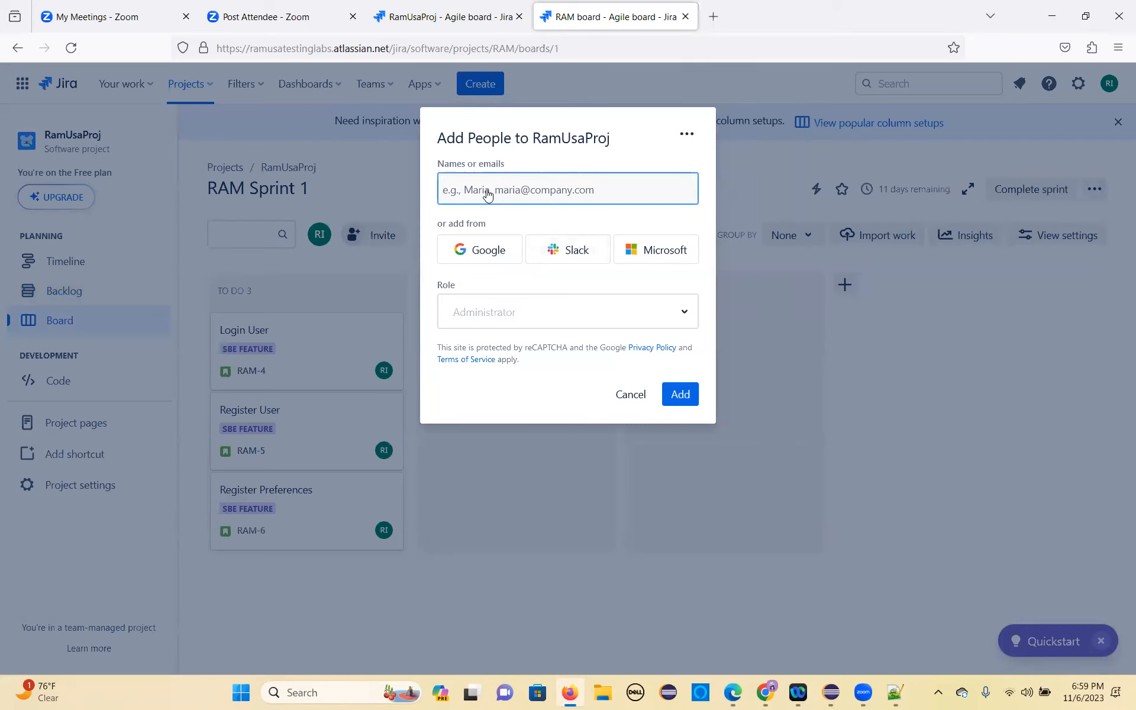
text(sa)
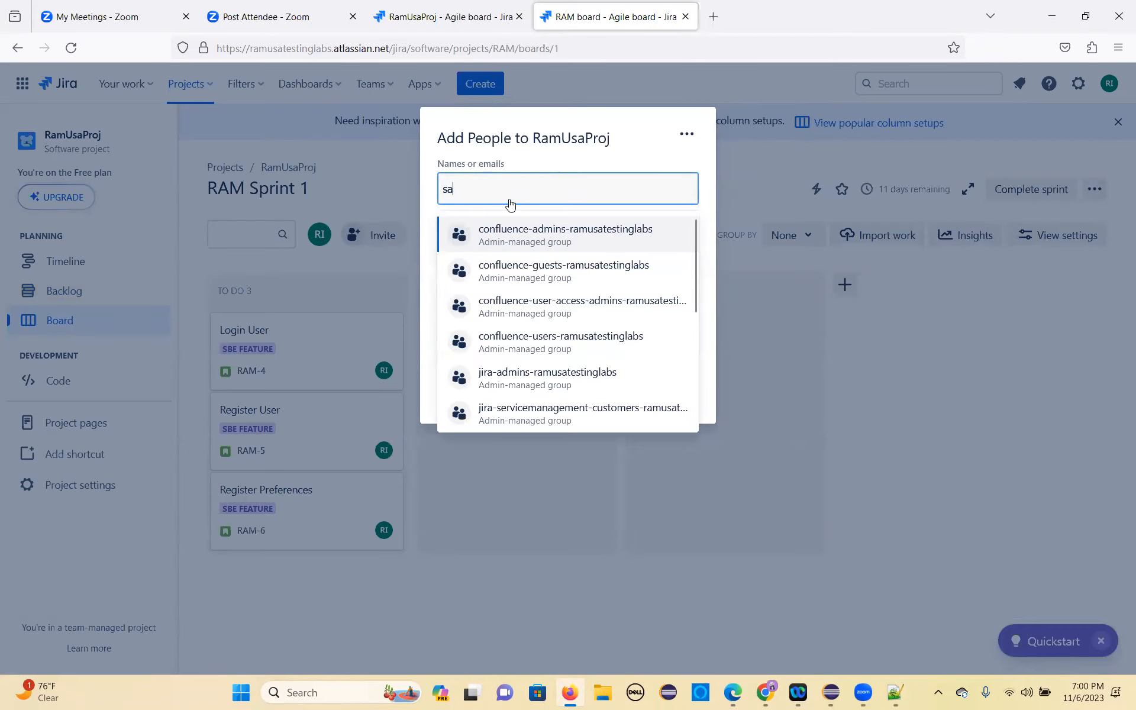
text(nji)
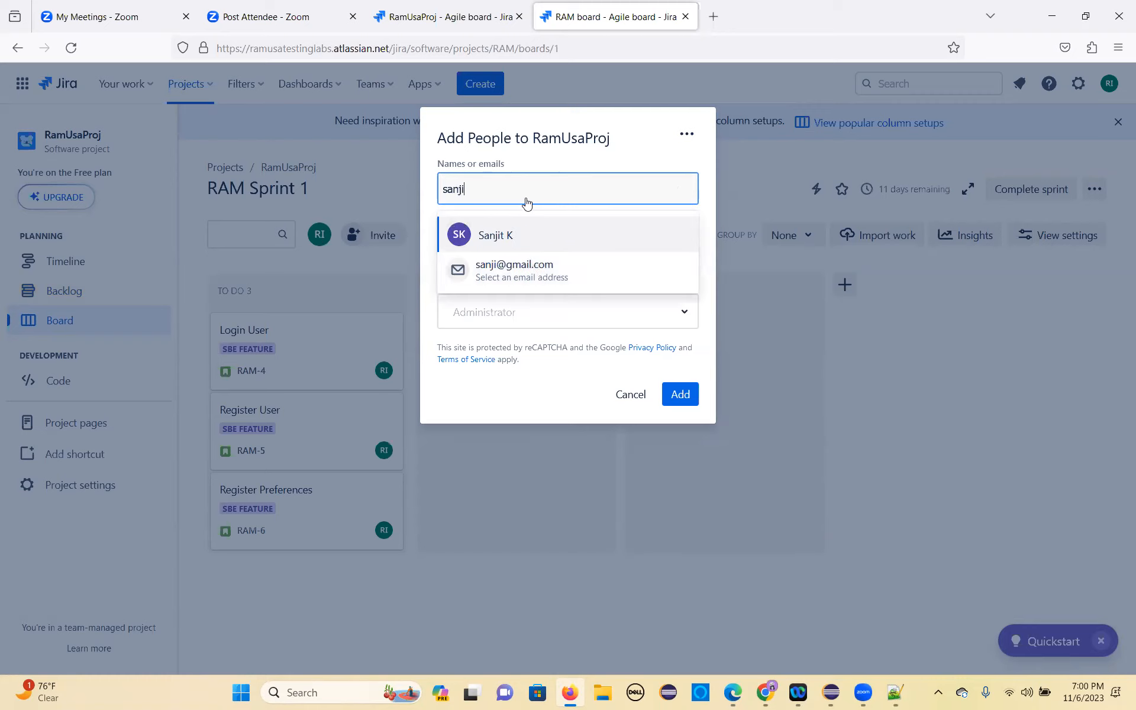
text(t)
key(Escape)
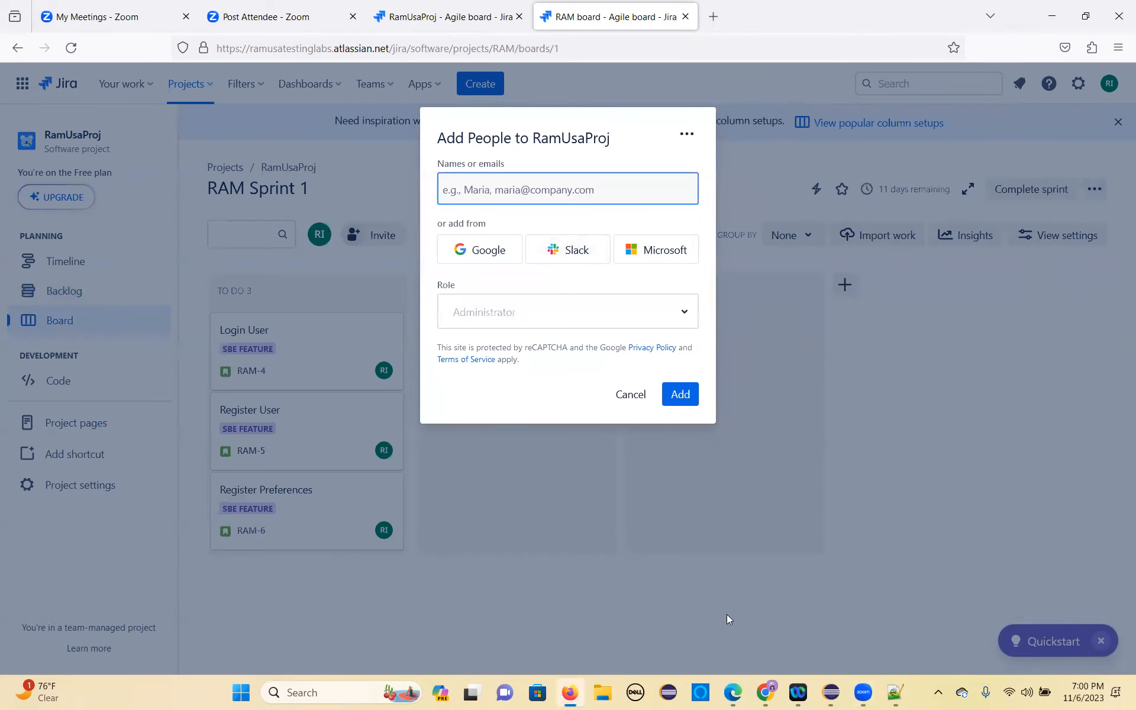
key(alt+Tab)
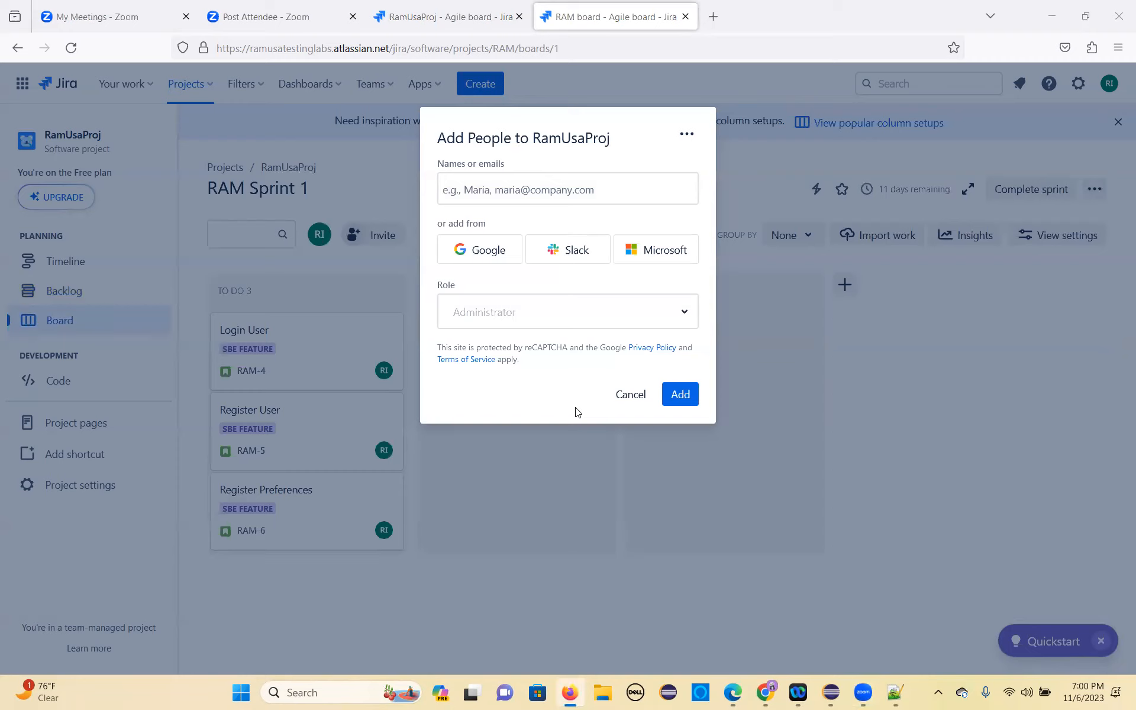
click(471, 196)
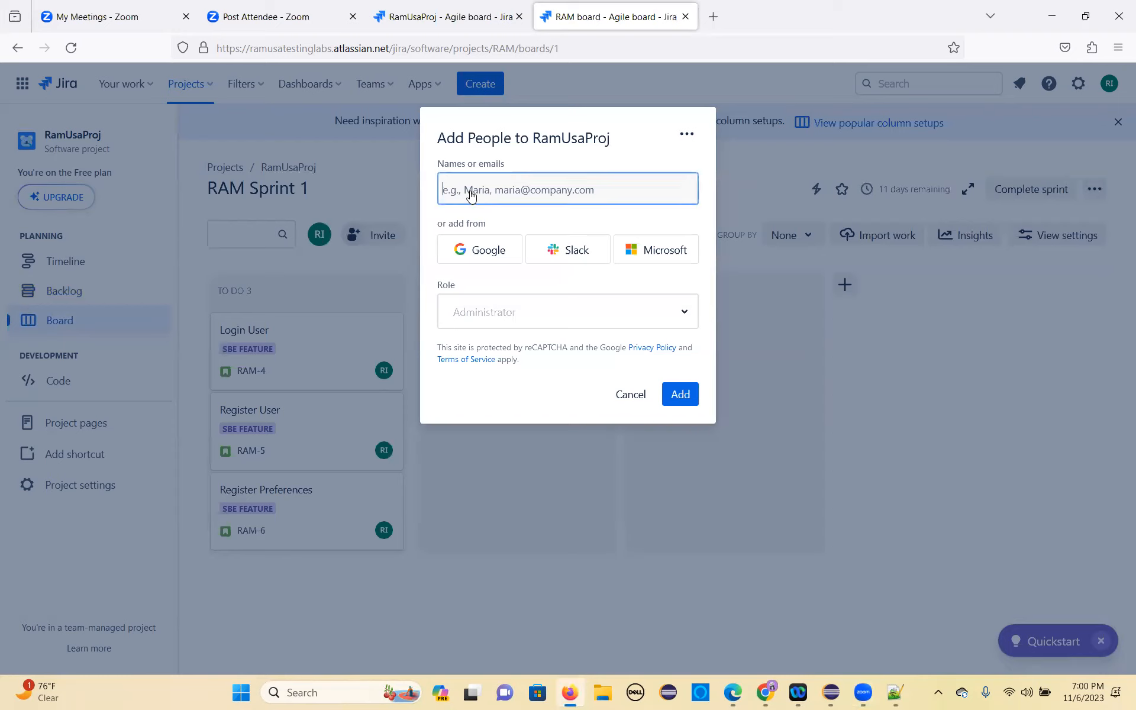
key(ctrl+v)
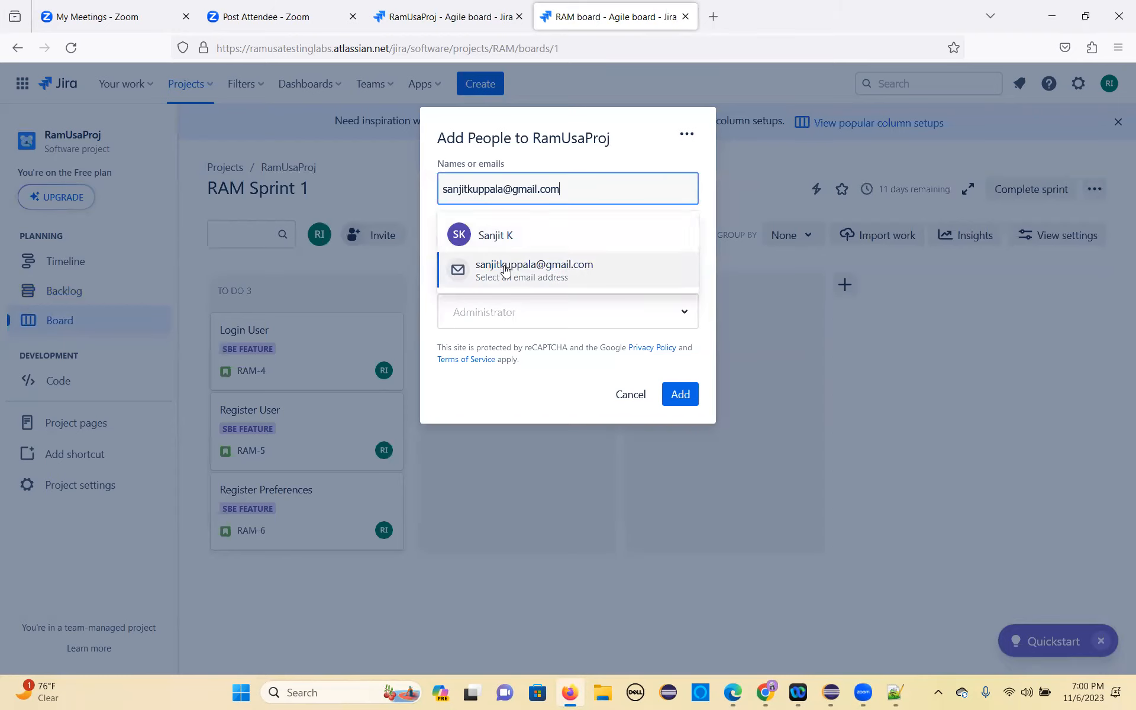
click(502, 279)
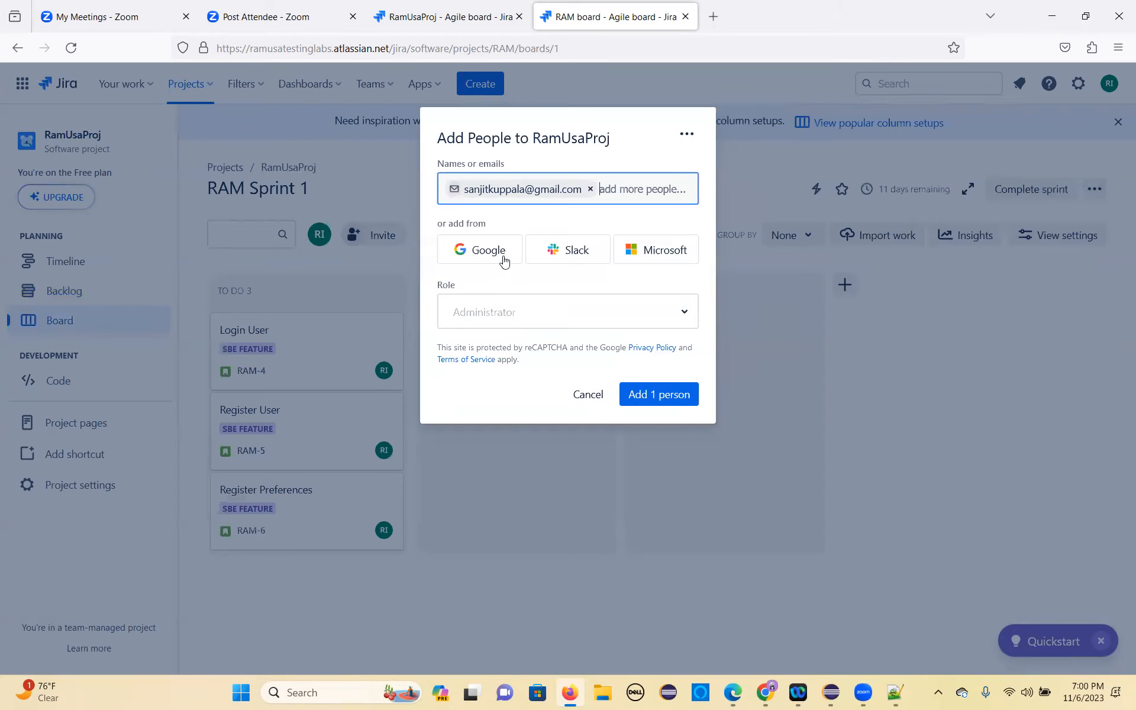
click(590, 189)
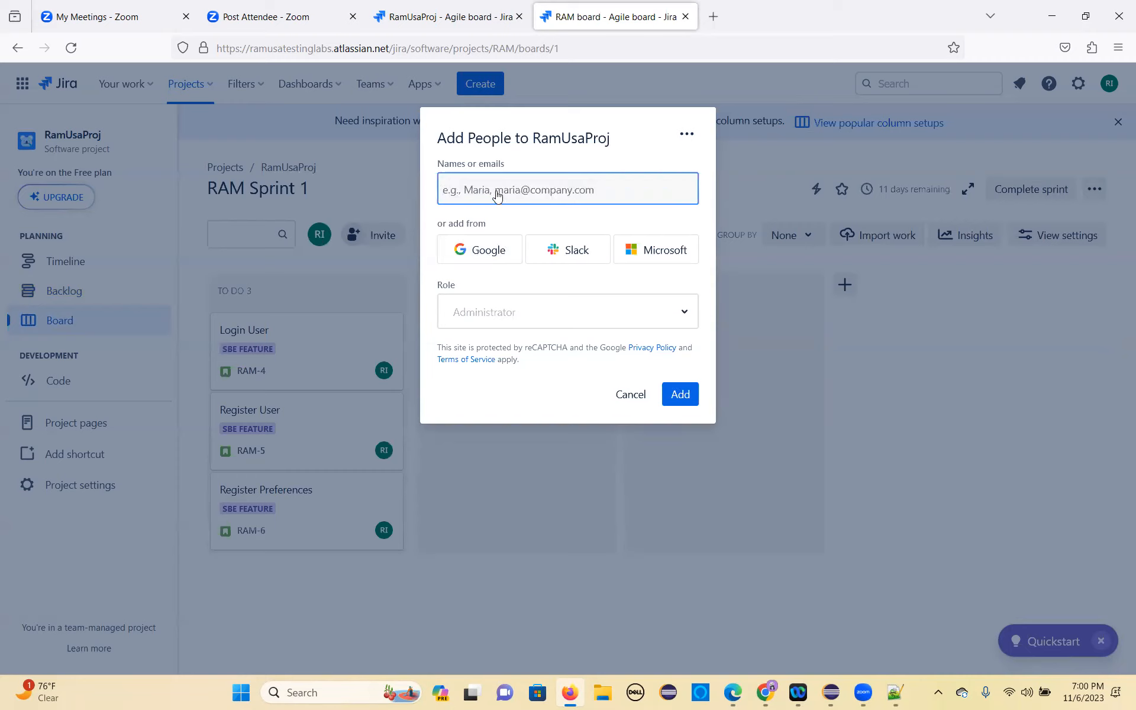
Step: Paste the teammate's e-mail address, select the matching entry and add that person to RamUsaProj
key(ctrl+v)
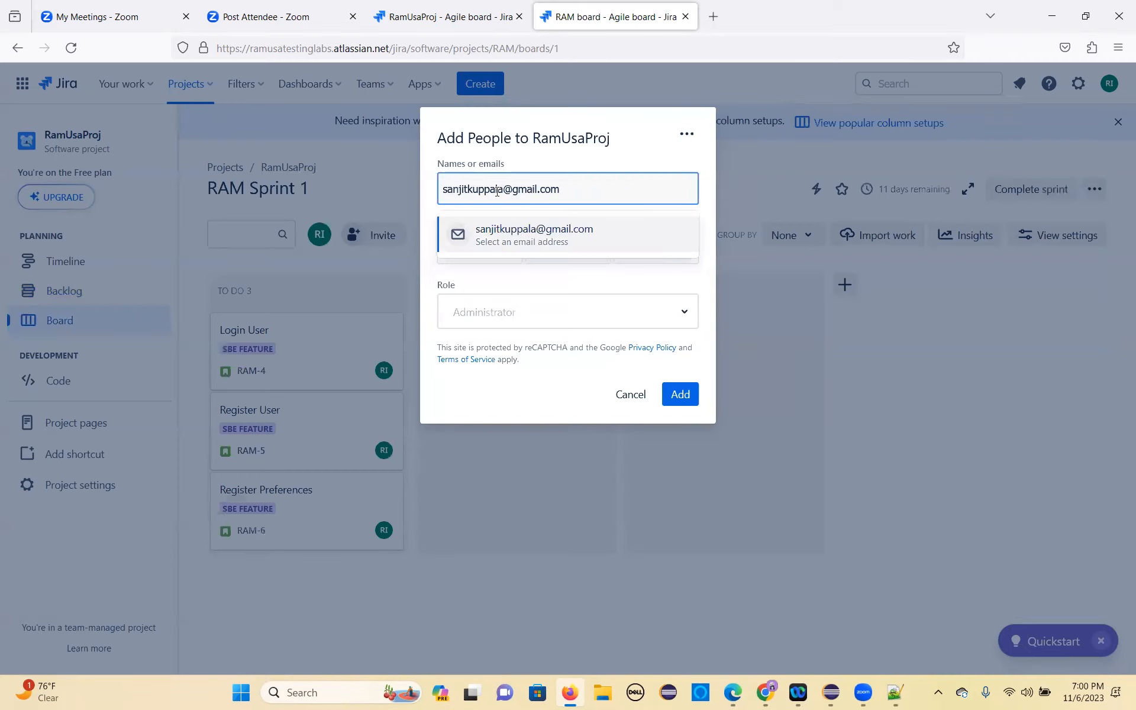
click(496, 237)
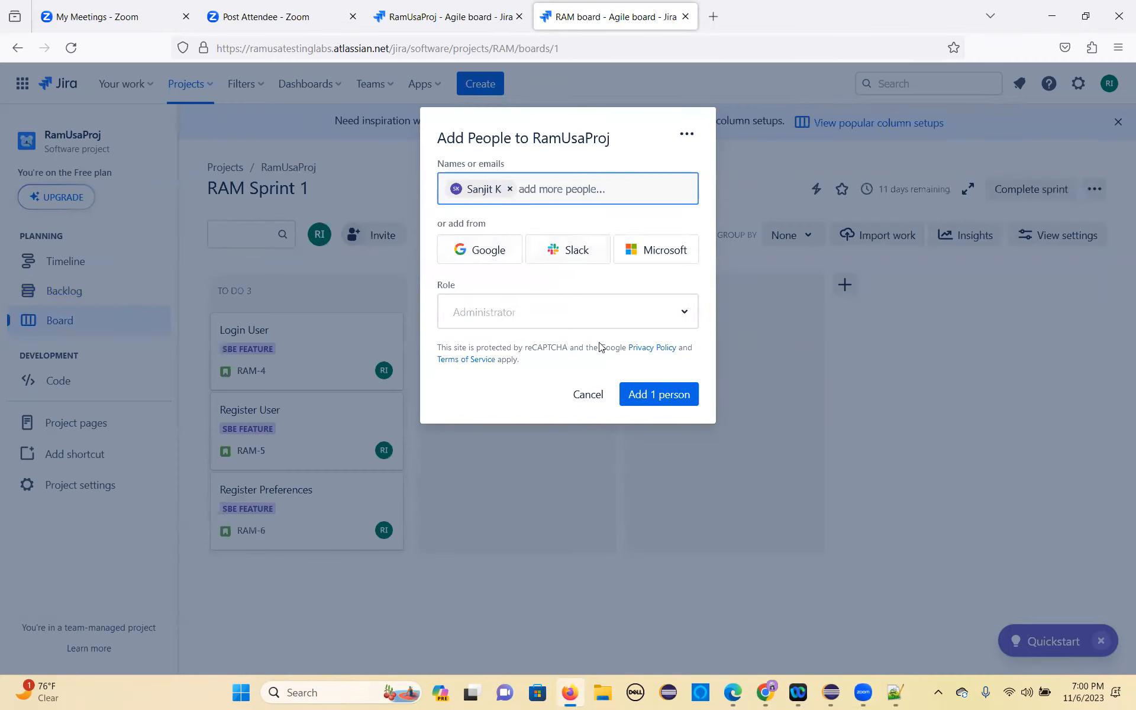
click(660, 401)
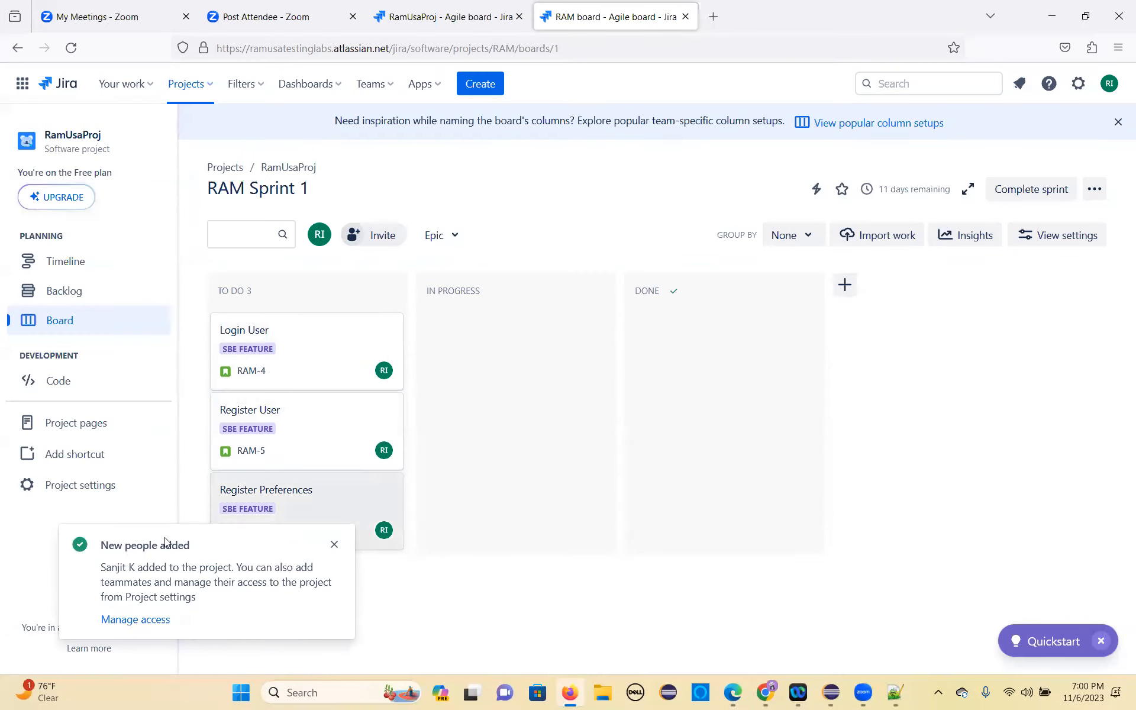
Step: Open the project's access settings and look at the roles available for the added teammate
click(134, 623)
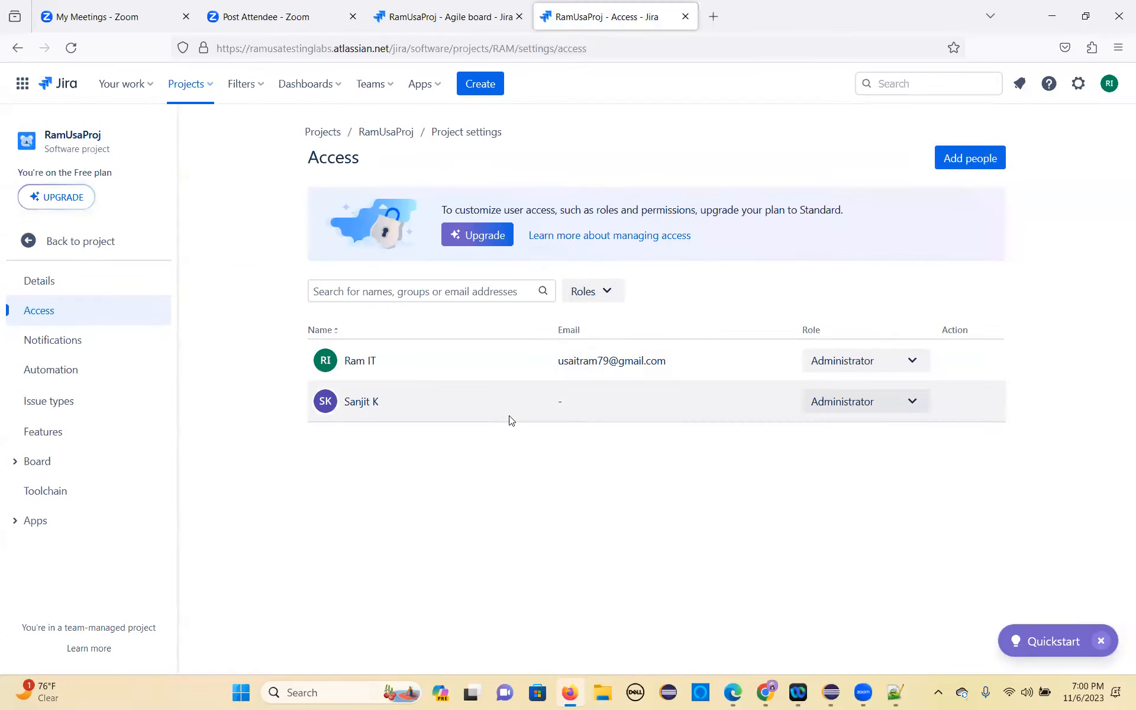
click(907, 403)
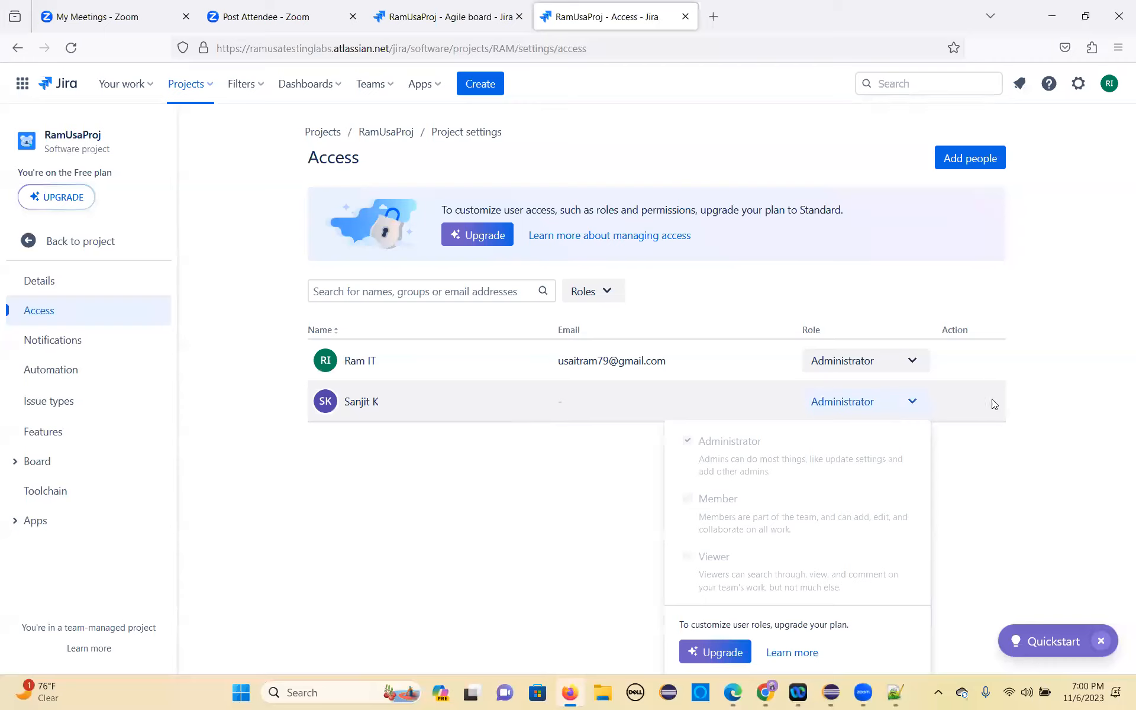
click(579, 406)
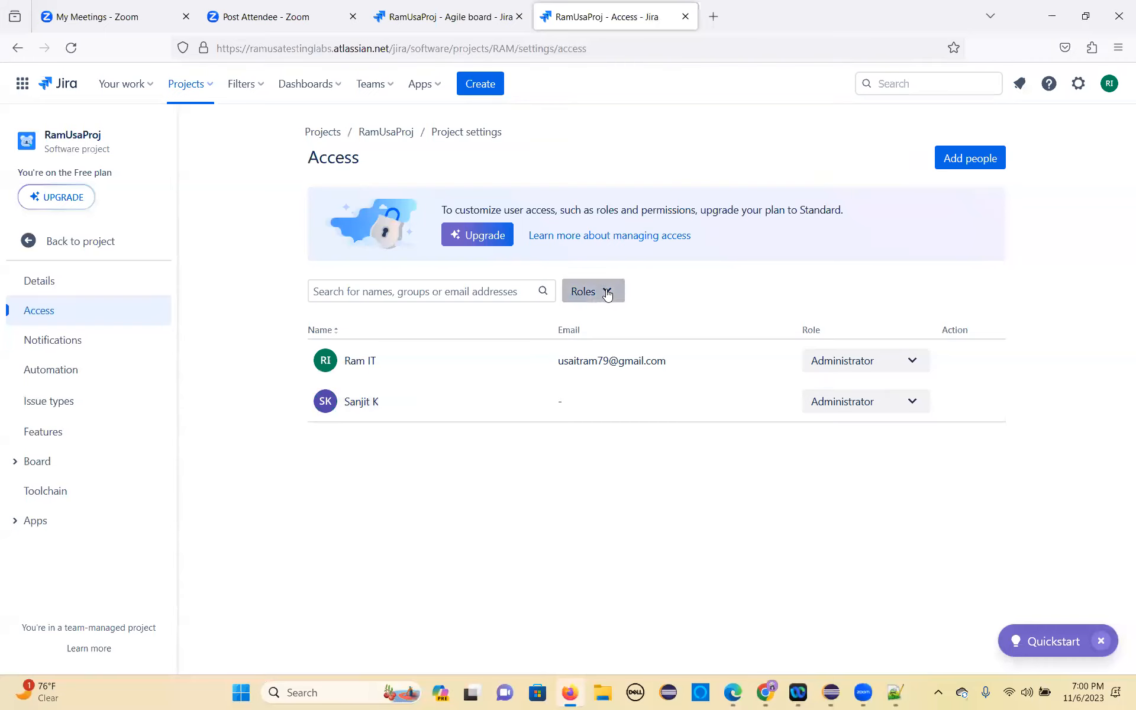
Step: Filter the access list by the Administrator, Member and Viewer roles, checking it with Administrator excluded before including that role again
click(607, 293)
click(583, 328)
click(584, 360)
click(583, 388)
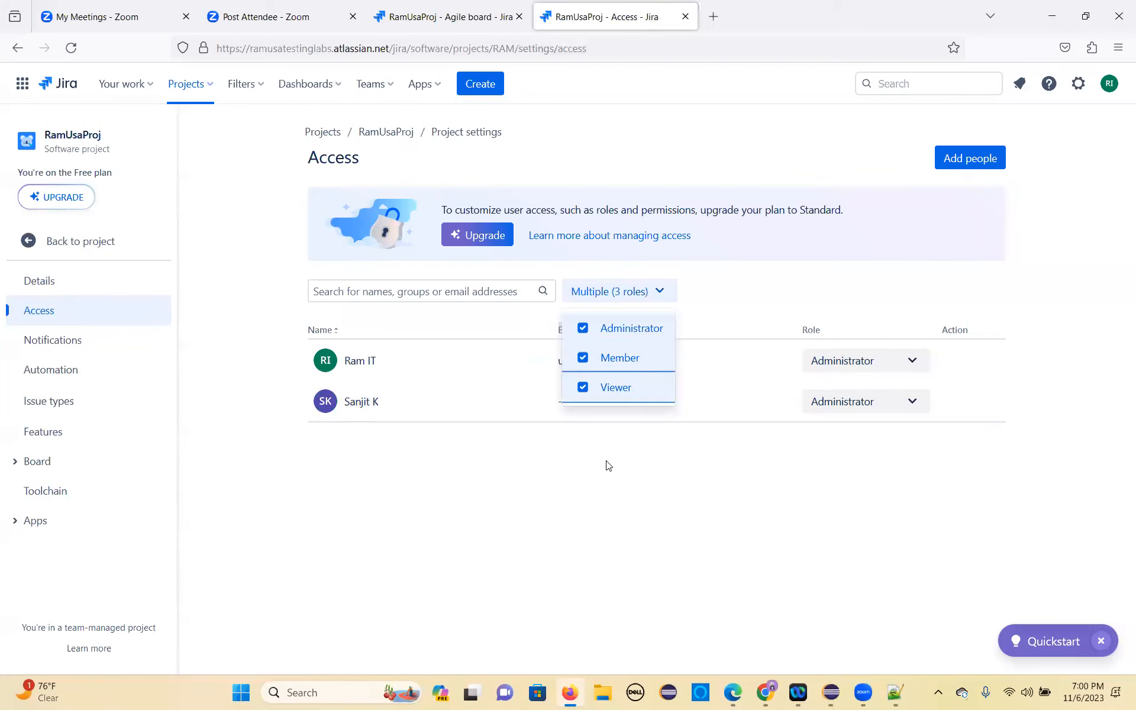
click(585, 329)
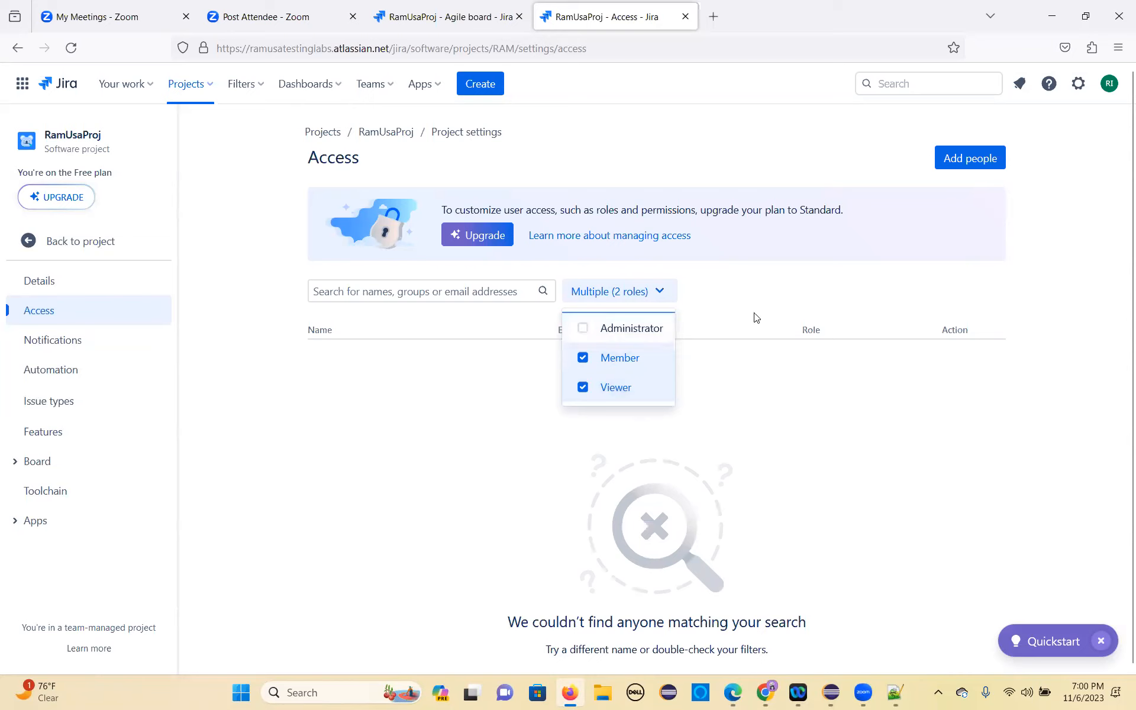
click(769, 289)
click(616, 298)
click(586, 331)
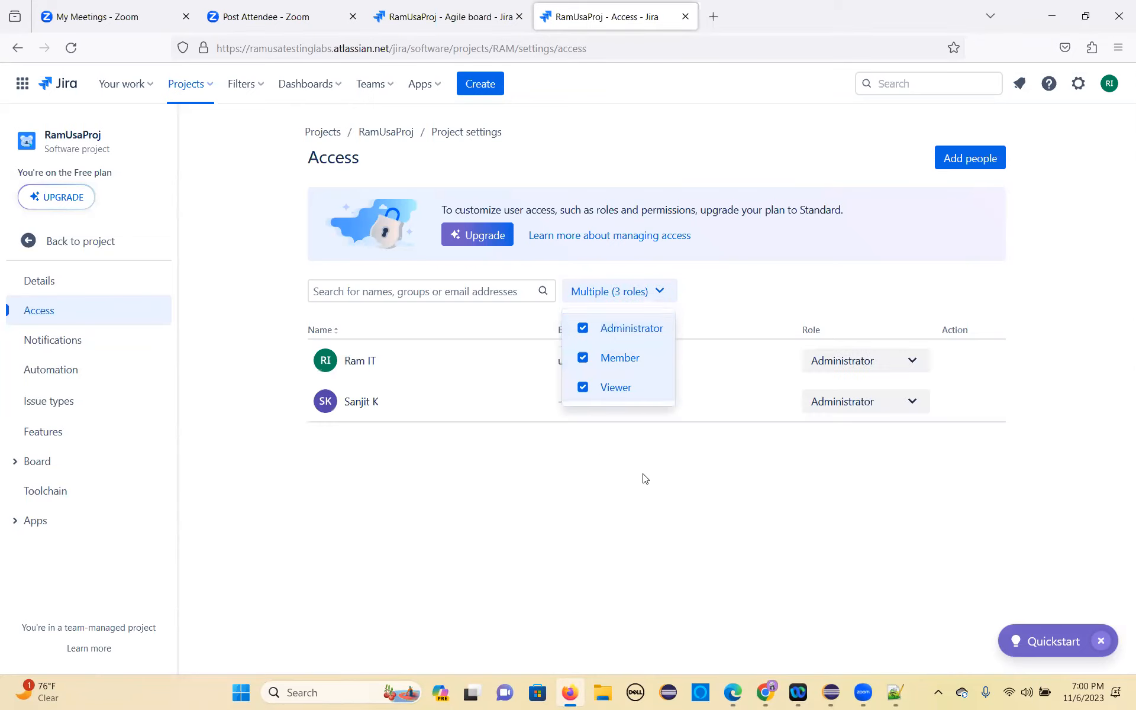
click(647, 477)
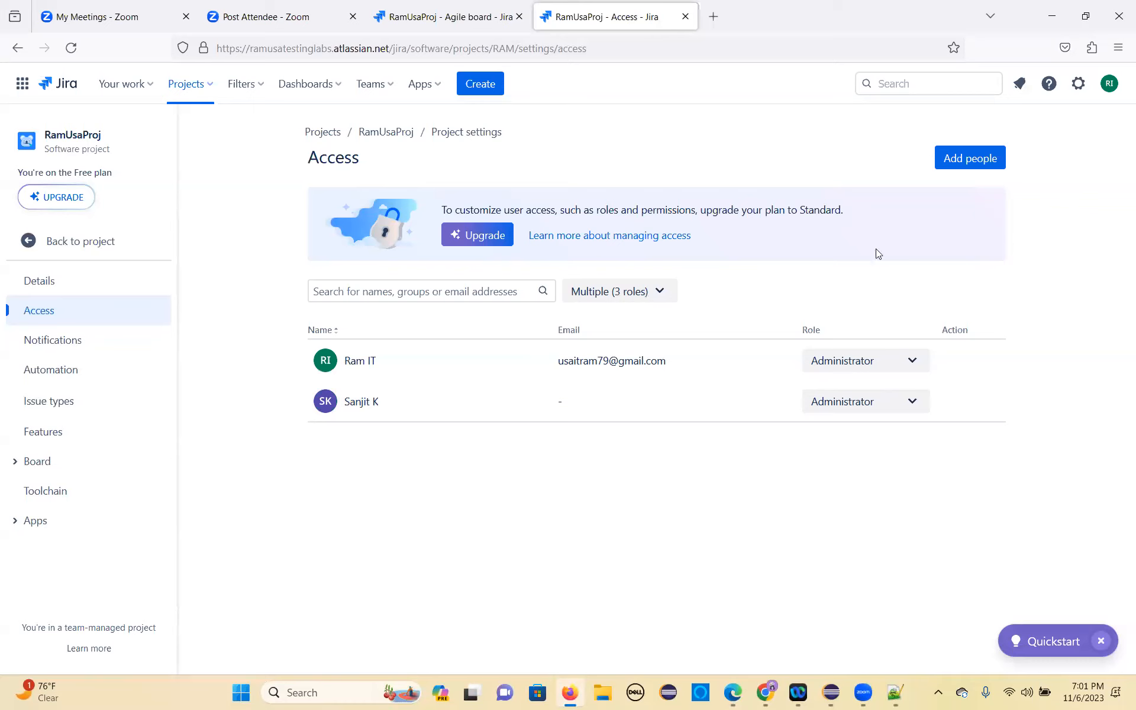
Step: Return to the RAM Sprint 1 board, reload it, and open and dismiss the dialog for adding people
click(94, 254)
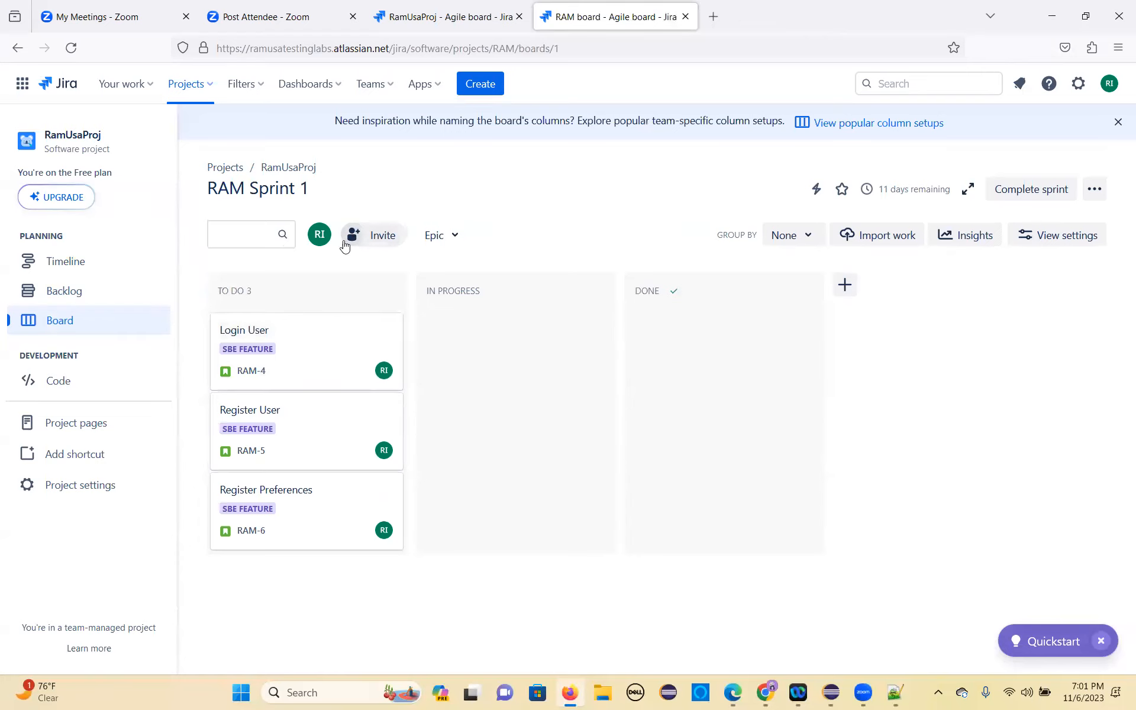
click(72, 47)
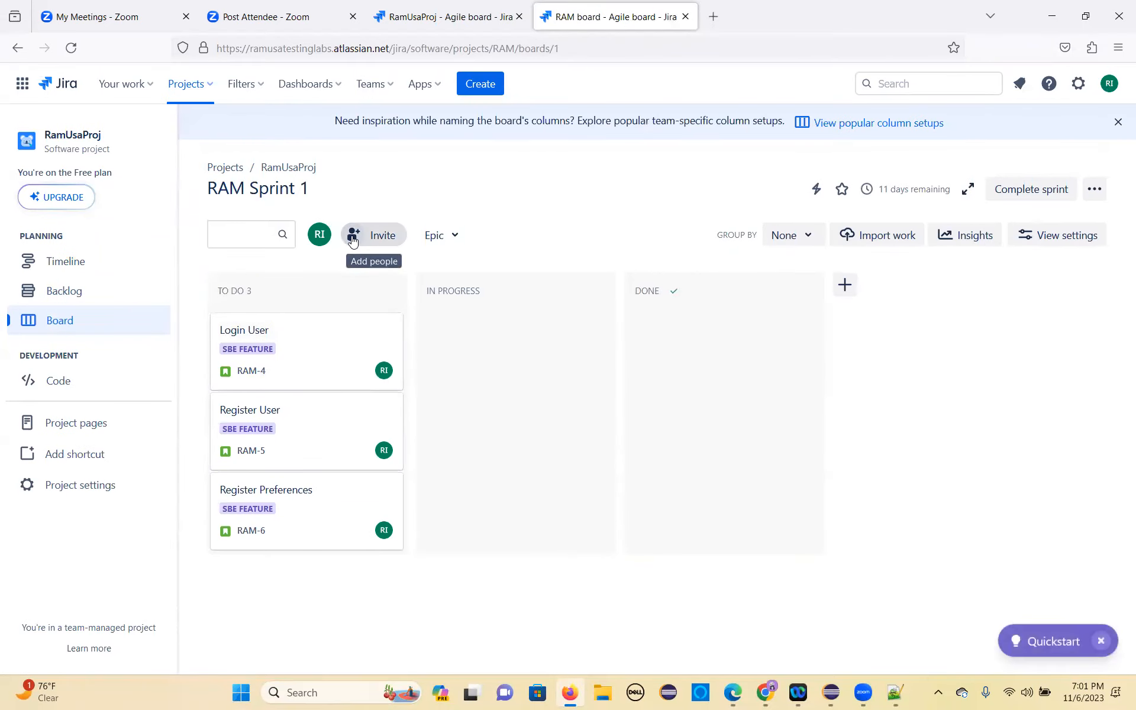
click(352, 237)
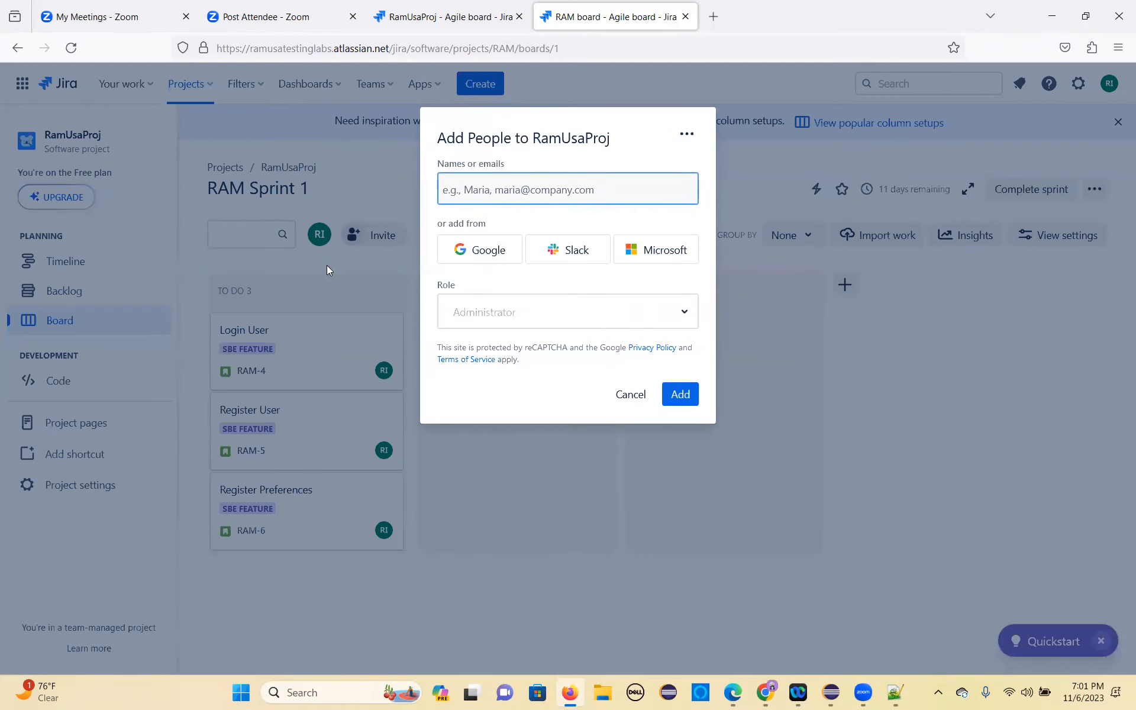
click(632, 398)
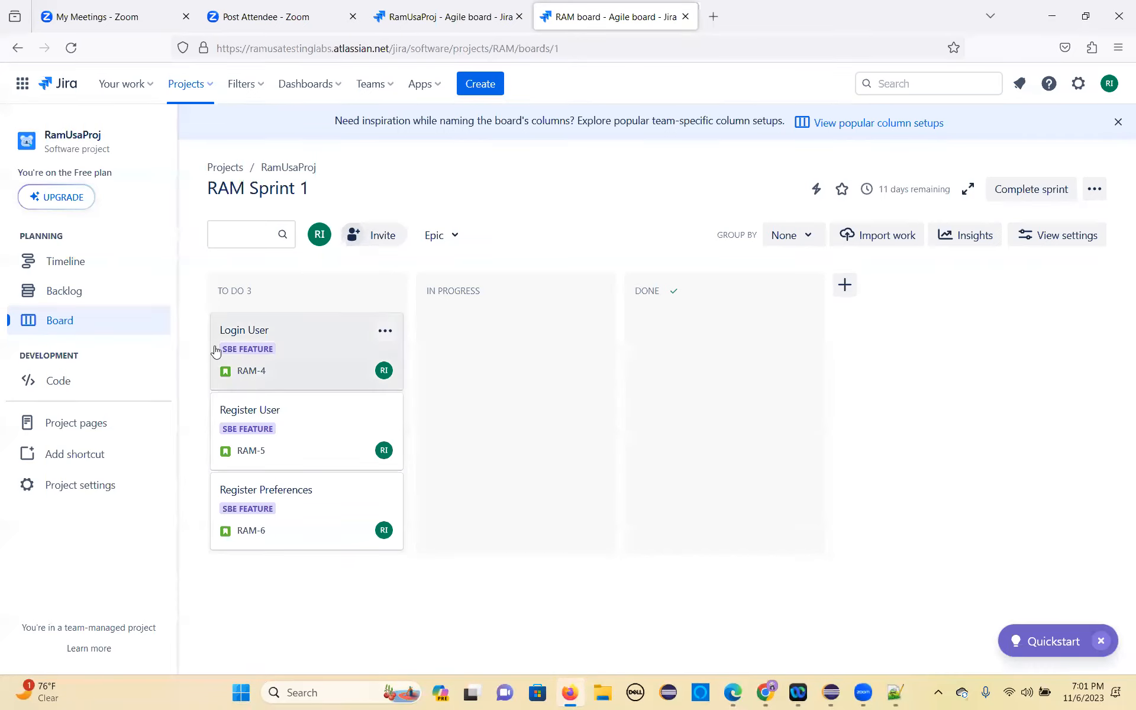
Step: Look at the actions and move options available for the Login User card on the sprint board
click(385, 334)
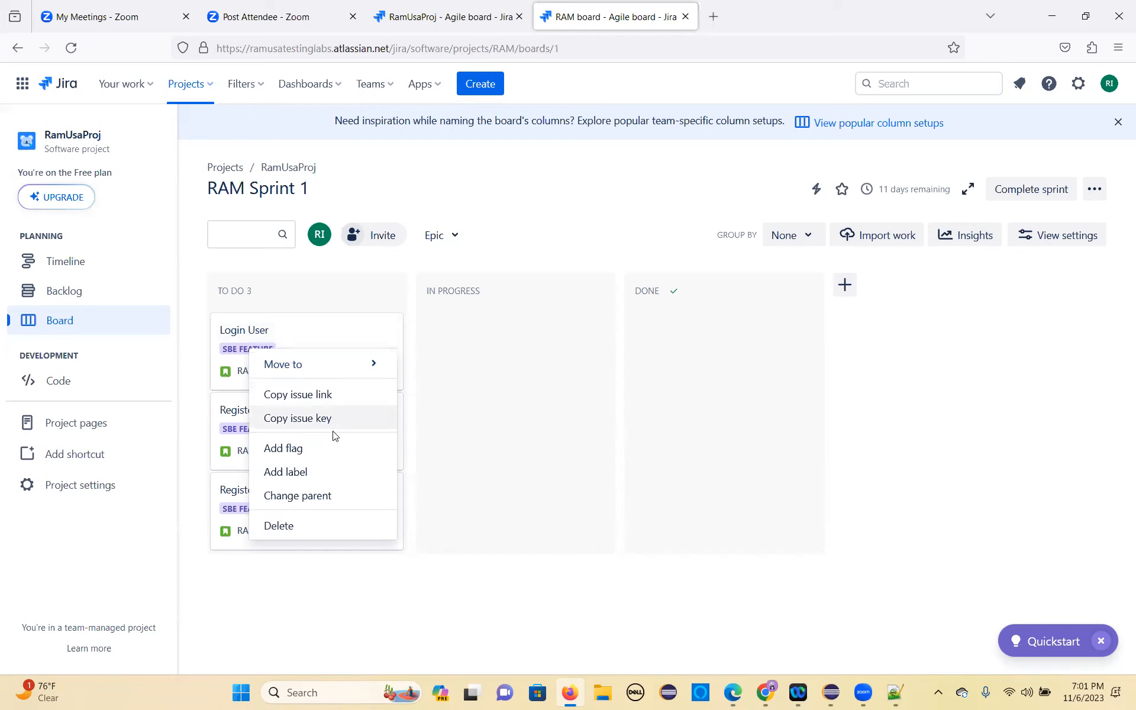
mouse_move(325, 364)
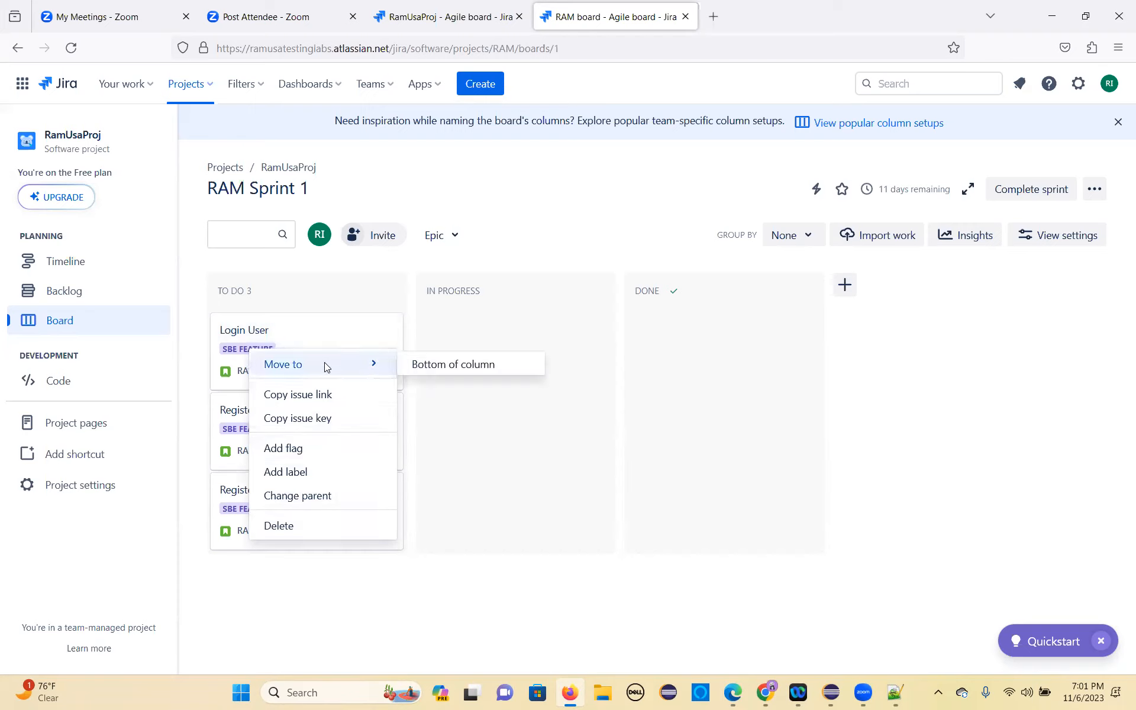
click(542, 175)
Step: Open the Login User story (RAM-4) from the RAM Sprint 1 list of the backlog in its own browser tab
click(438, 23)
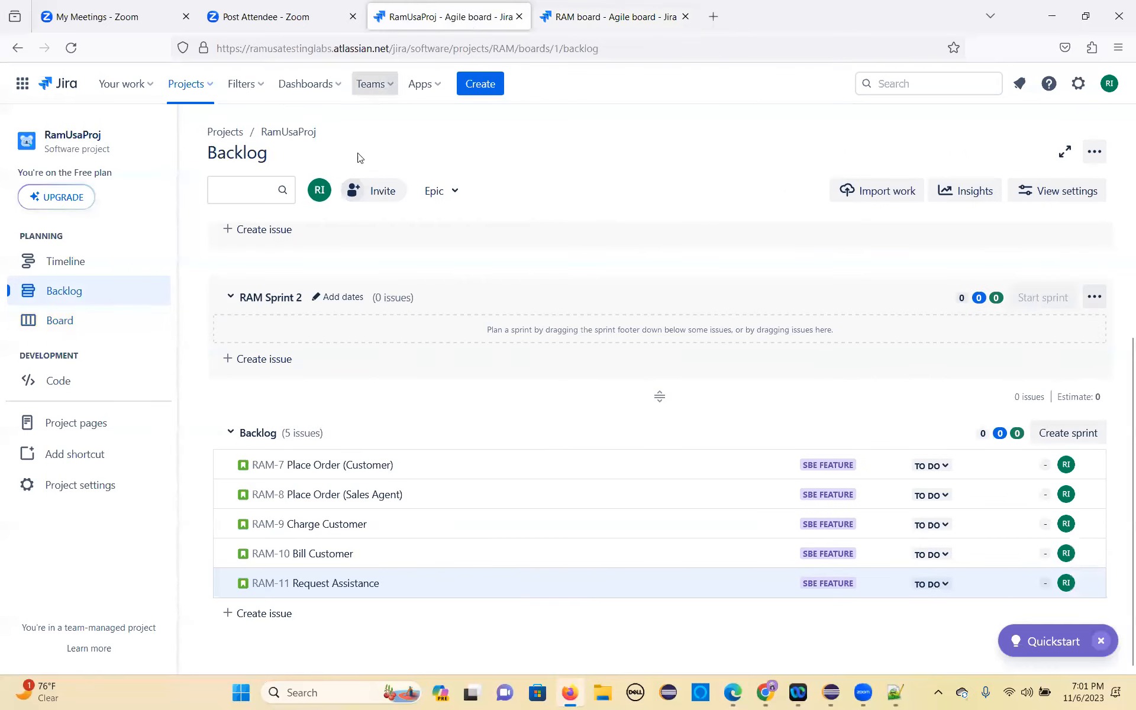
scroll(365, 389, up, 2)
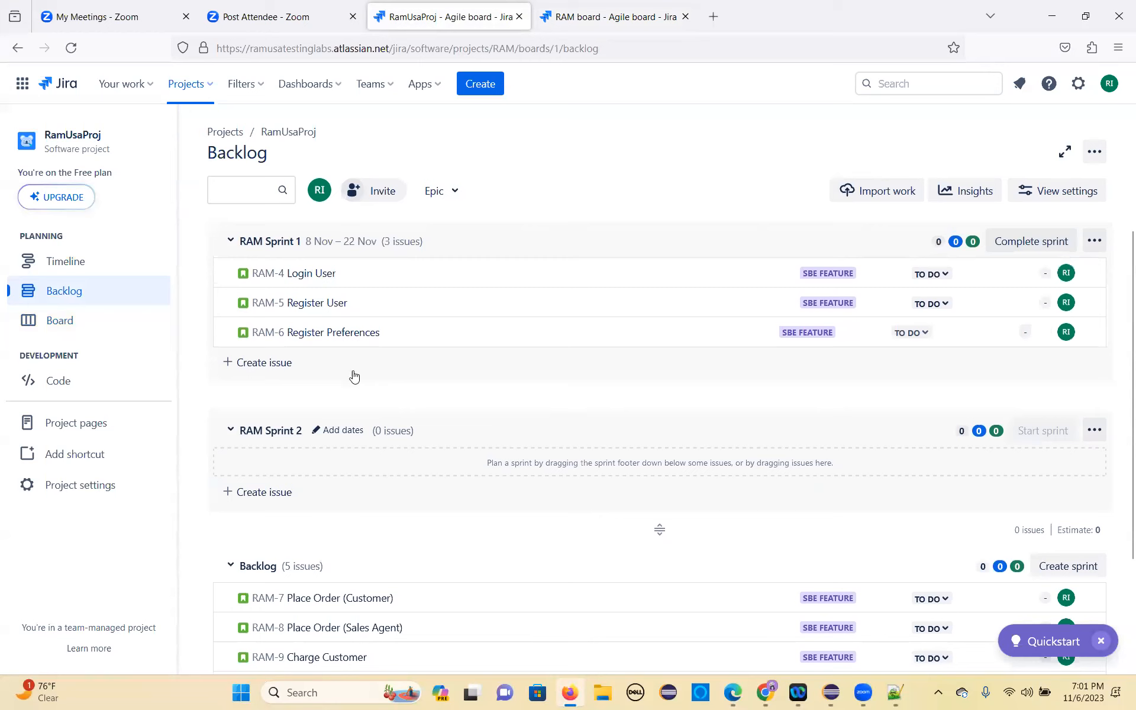
right_click(302, 281)
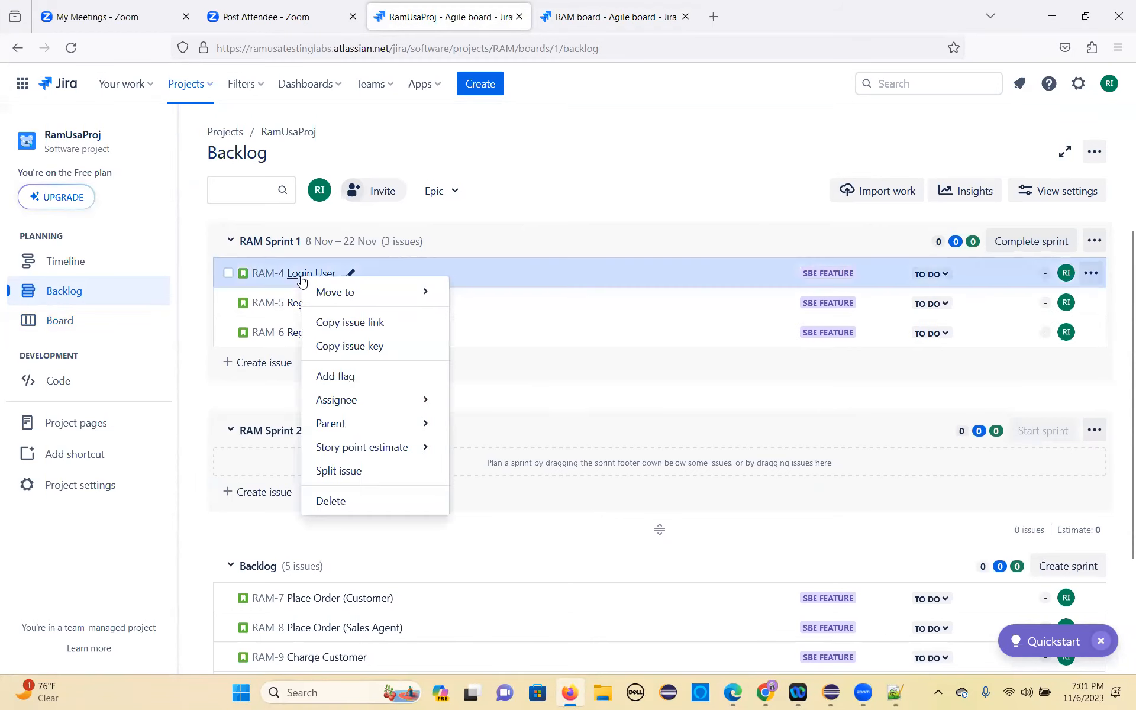
right_click(263, 281)
click(313, 293)
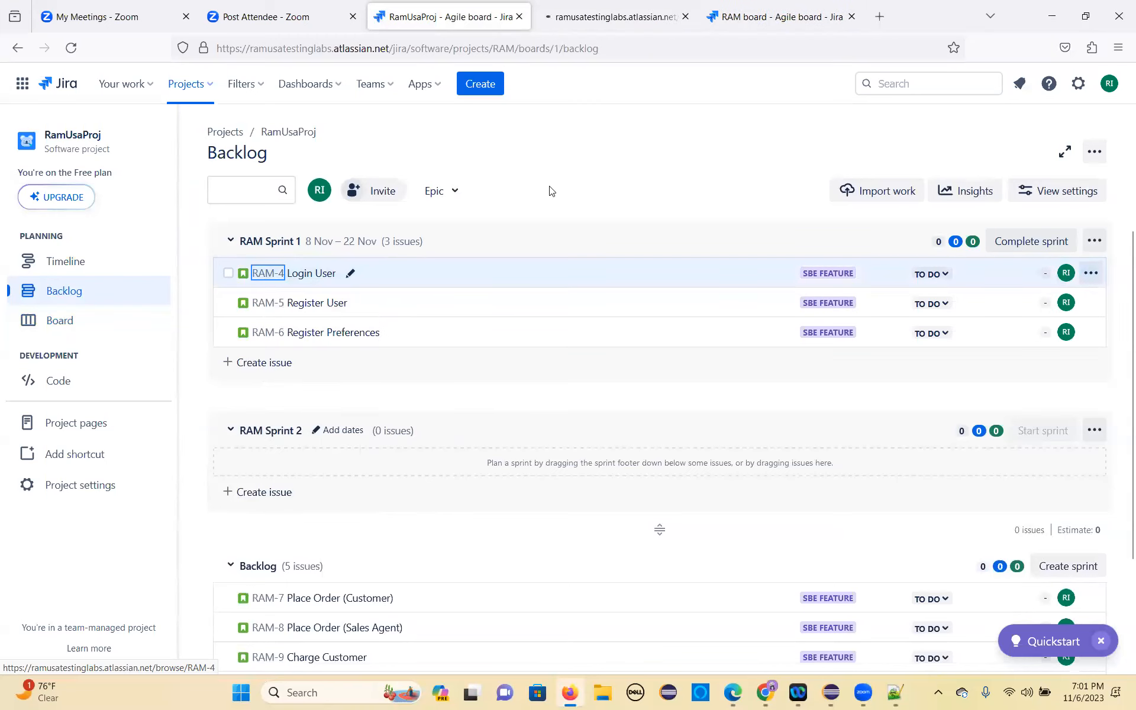
click(612, 23)
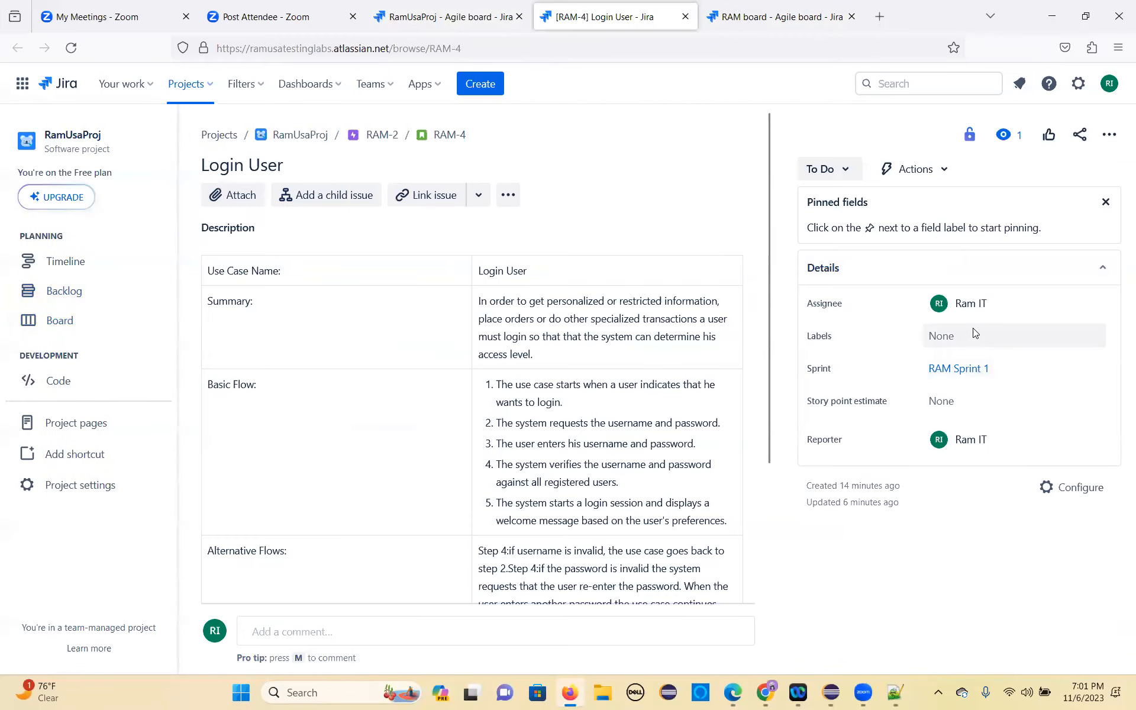
Step: Assign the Login User story to the newly added teammate
click(993, 309)
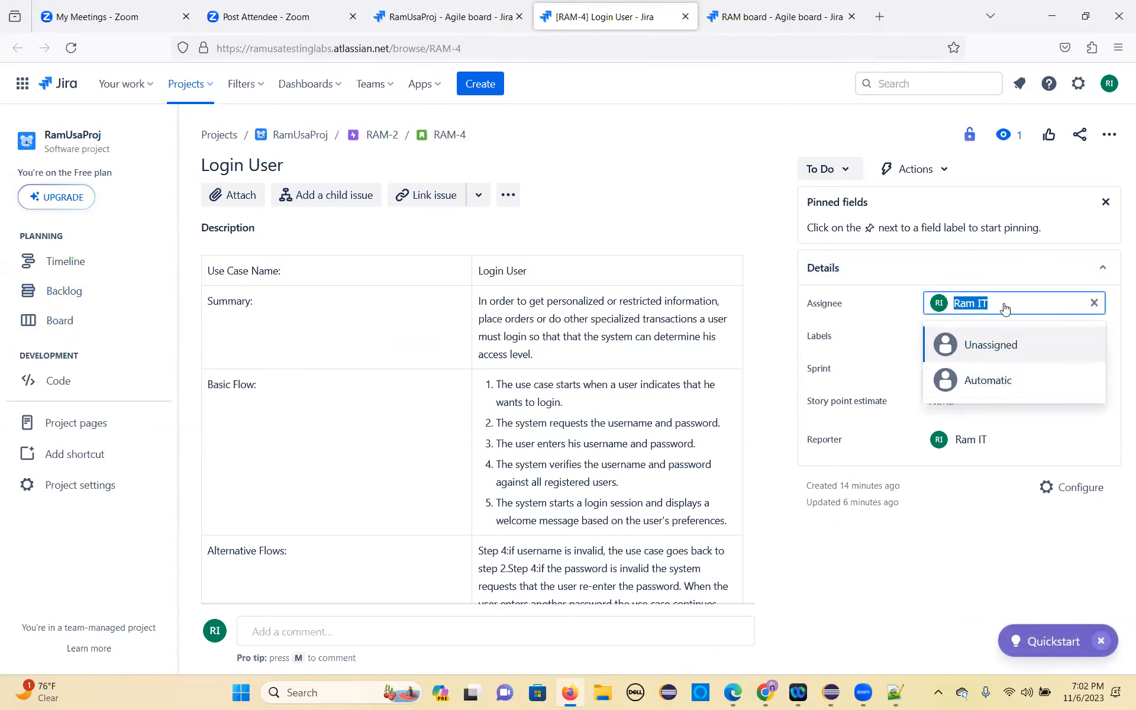
text(sa)
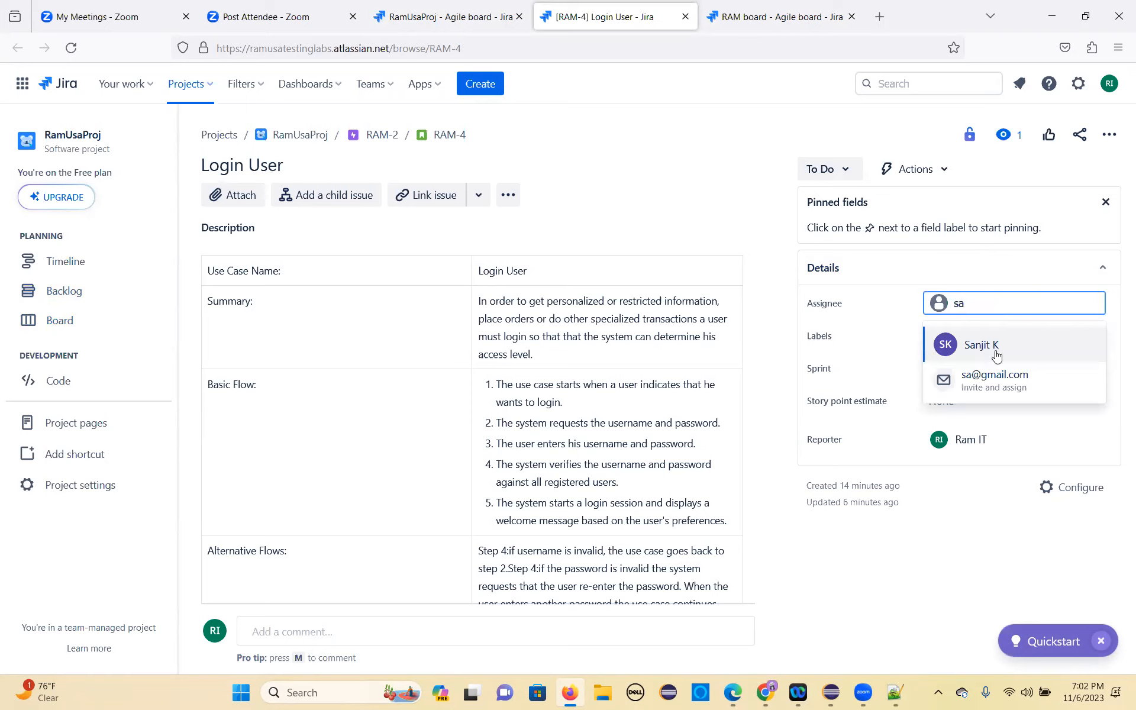
click(993, 349)
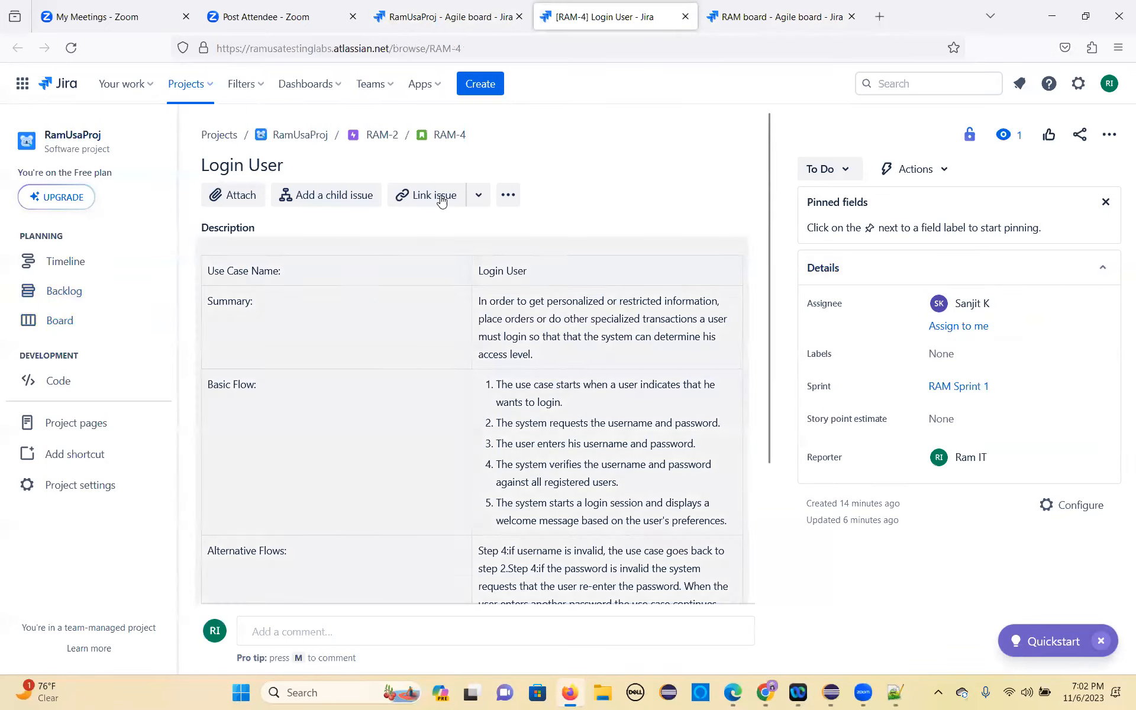
Step: Reload the RAM Sprint 1 board and reassign its Register User story to the added teammate
click(722, 18)
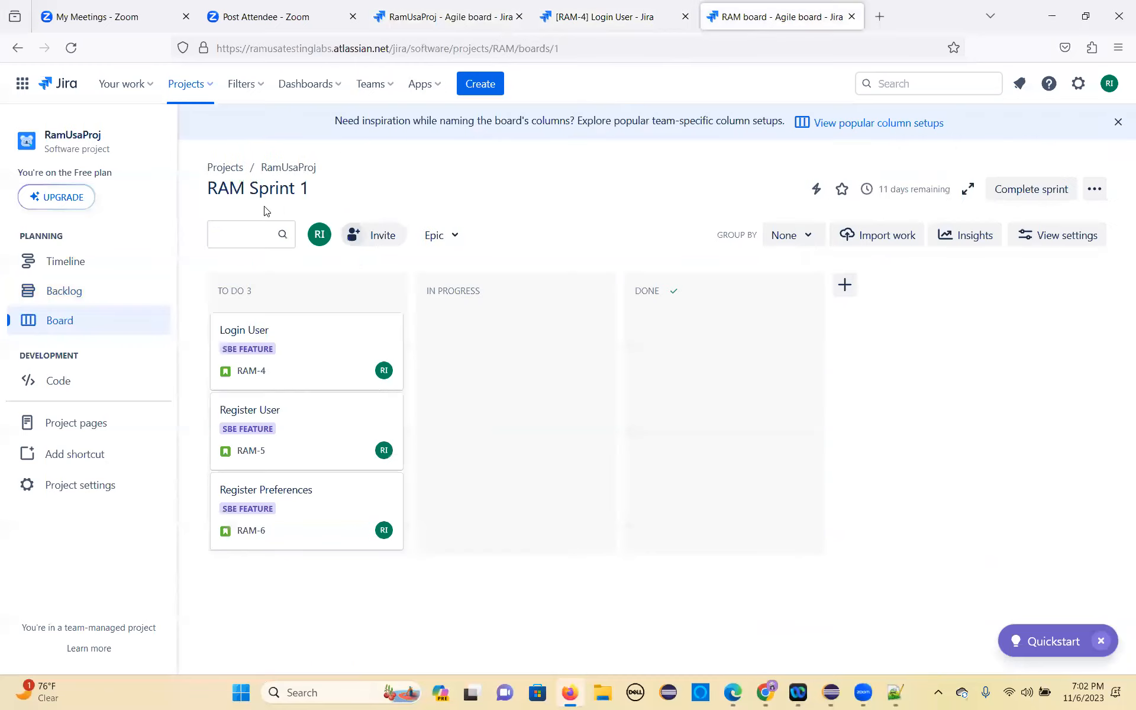
click(71, 48)
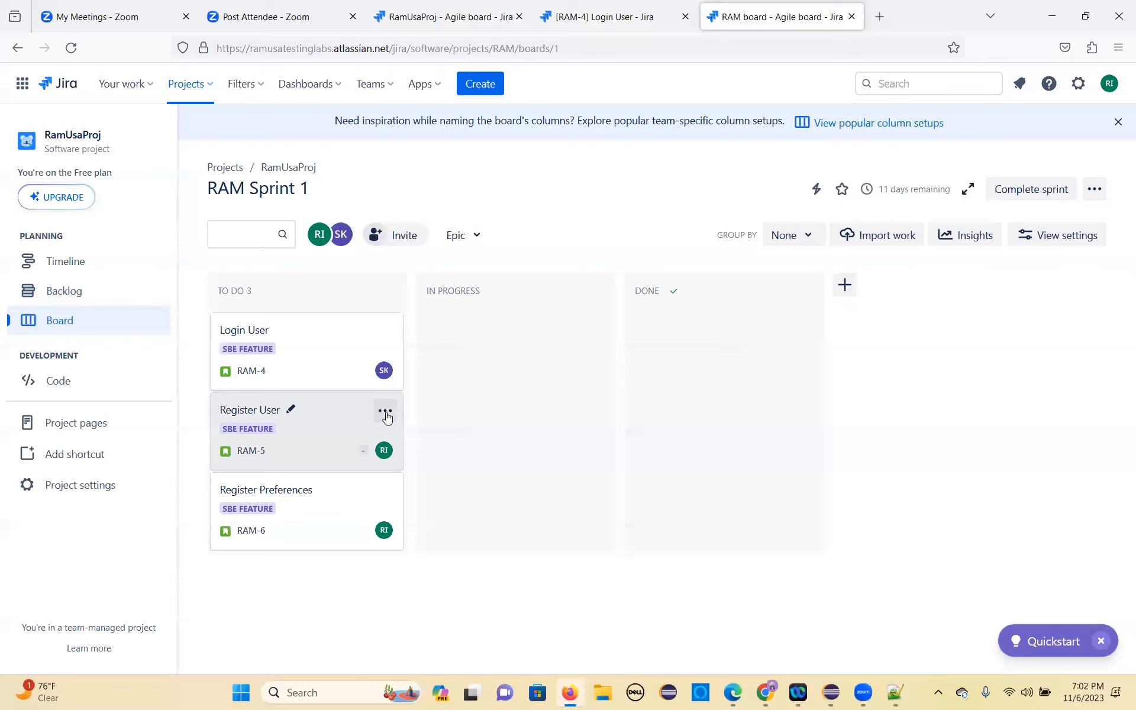
click(253, 414)
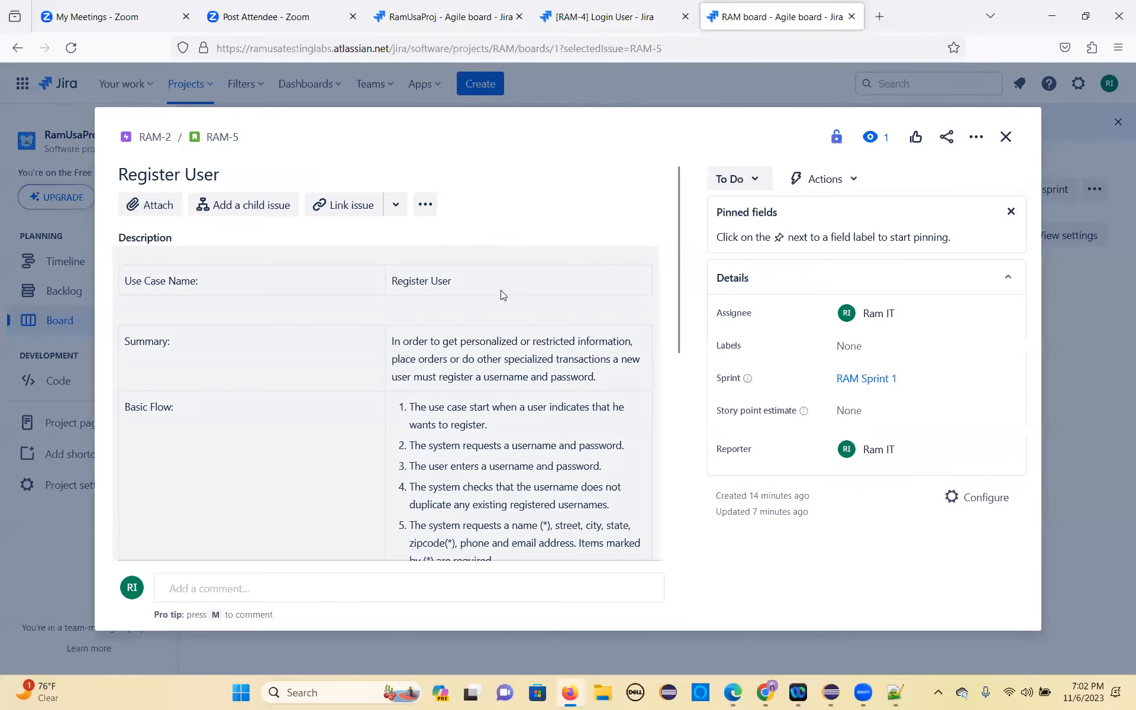
click(909, 320)
click(891, 426)
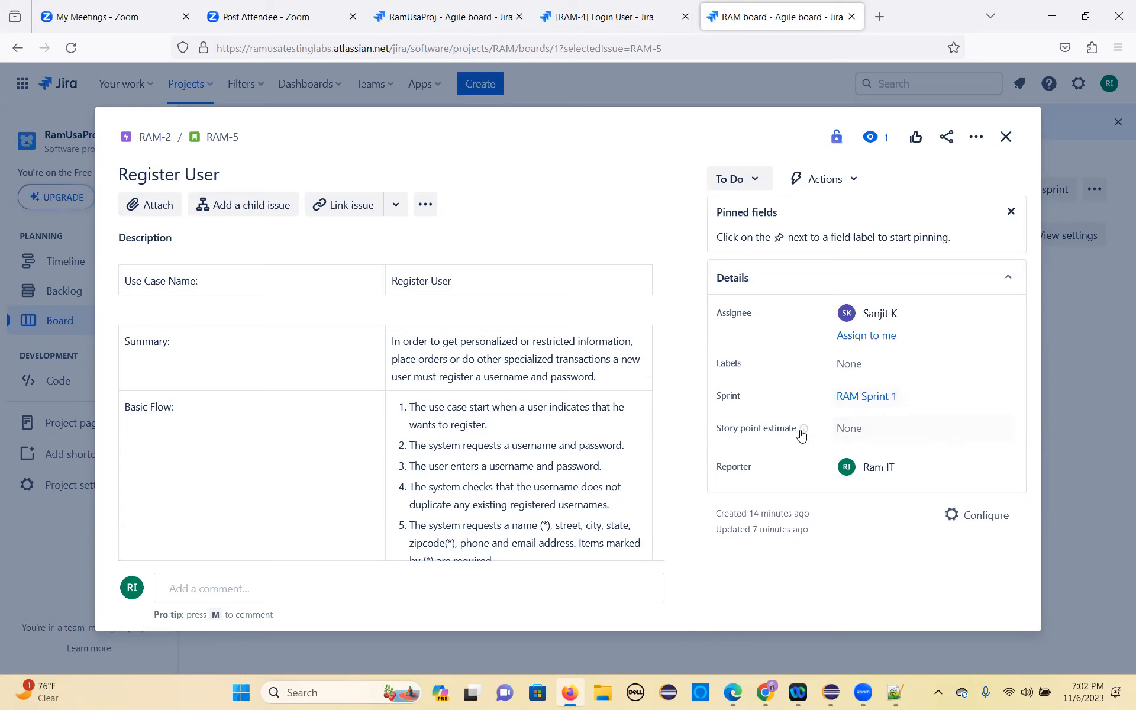
Step: Try 10d as the story point estimate of Register User and replace it with 13
click(868, 434)
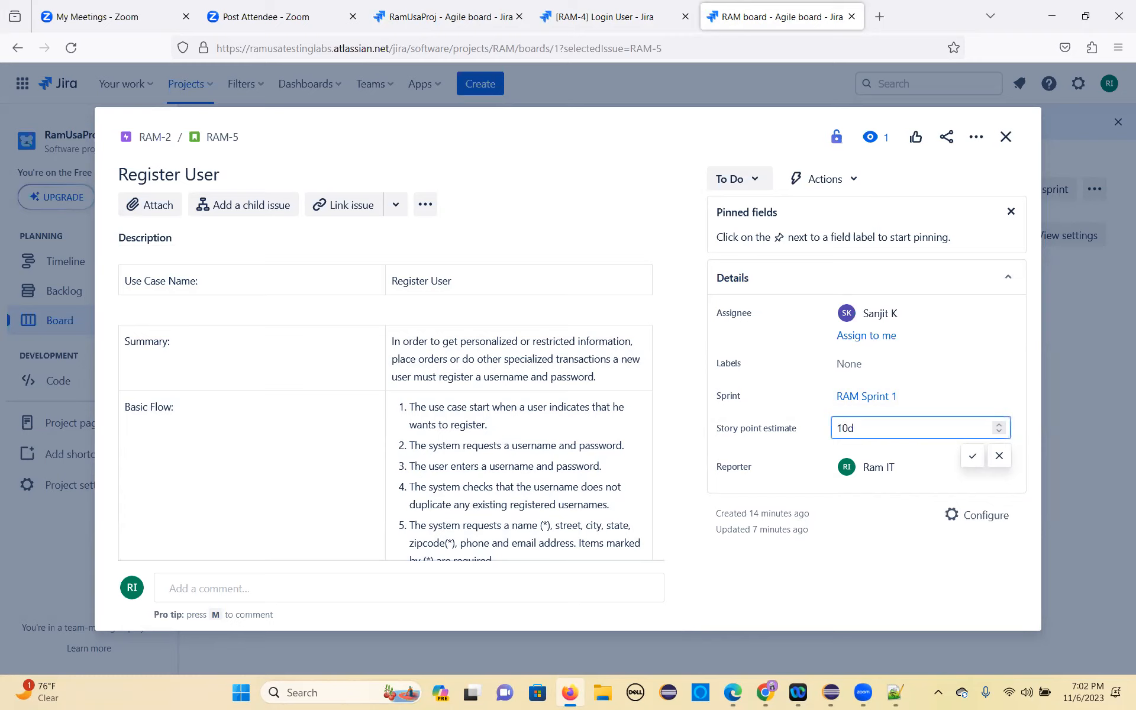
click(972, 456)
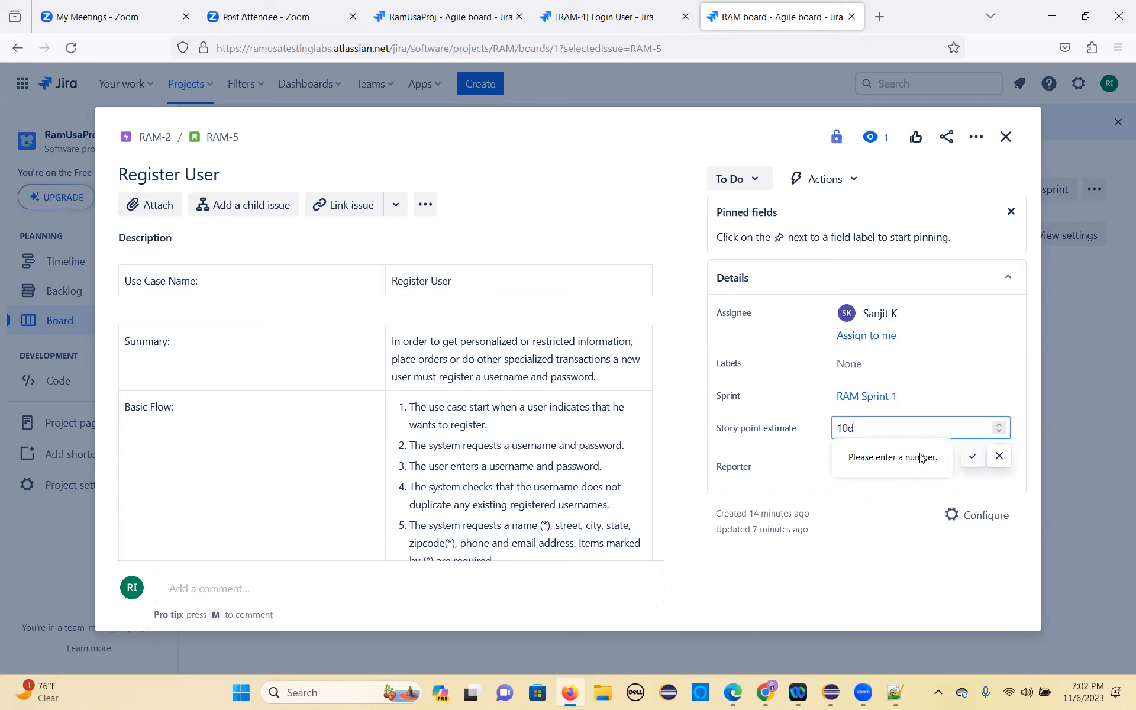
key(BackSpace)
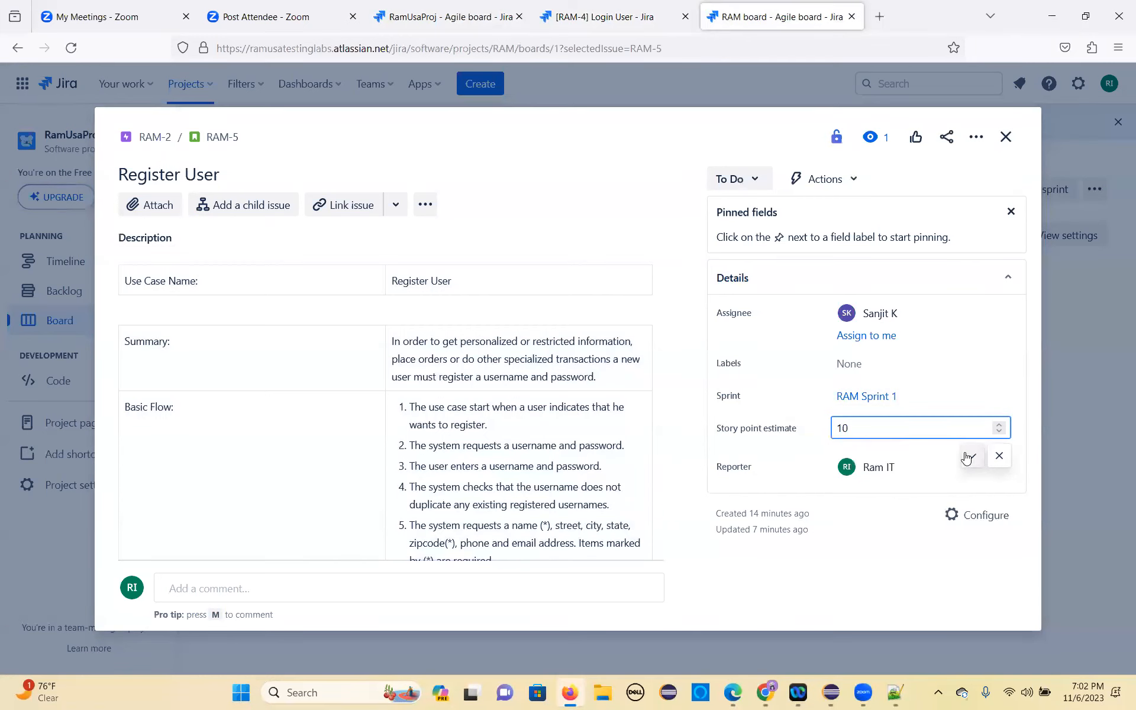
drag(874, 425, 819, 424)
key(BackSpace)
text(1)
click(973, 456)
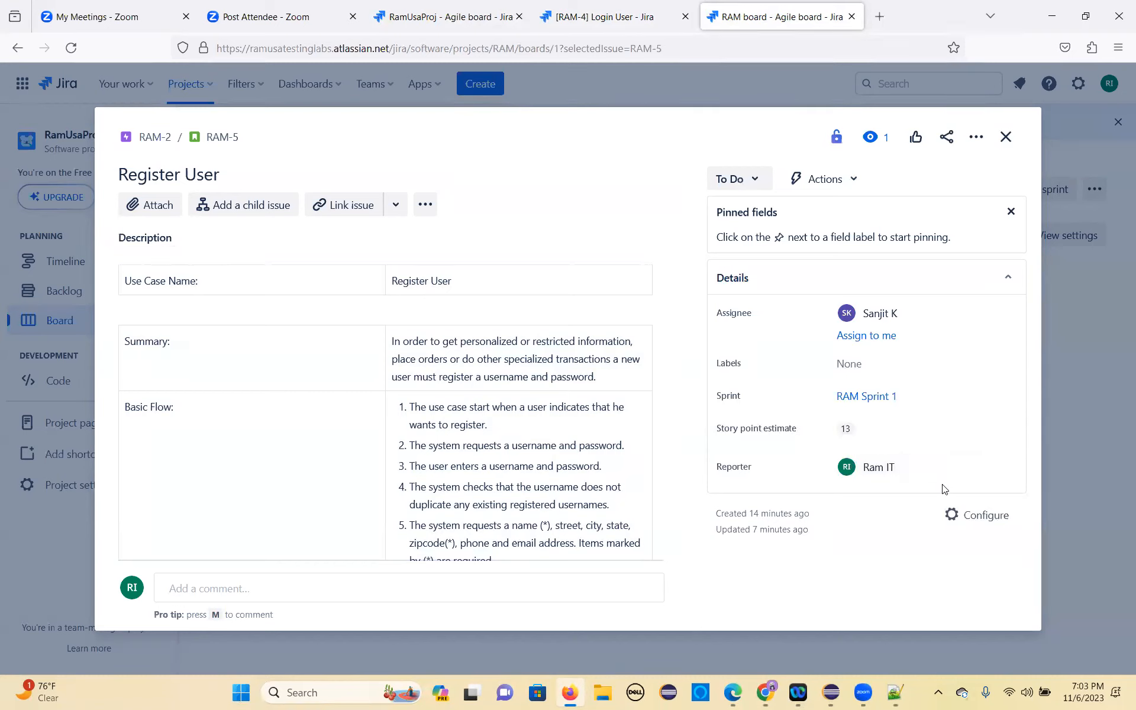
Step: Set the Register User story point estimate to 5 and close the story after looking over its description
click(878, 429)
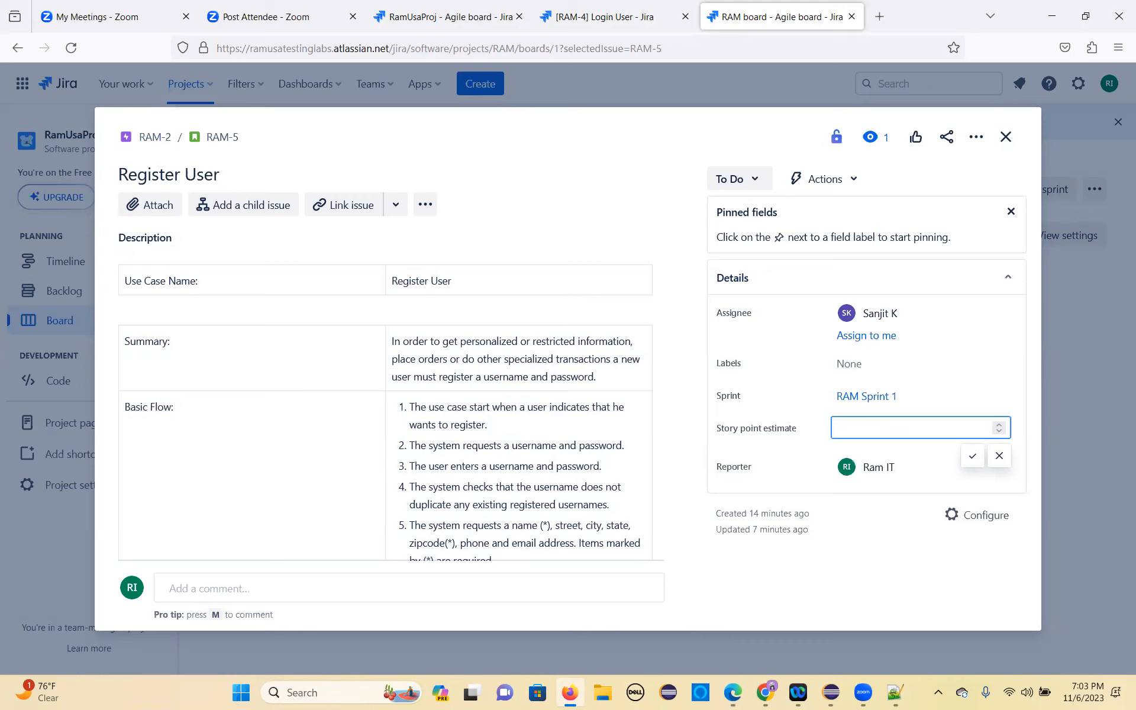
click(972, 455)
scroll(637, 497, down, 4)
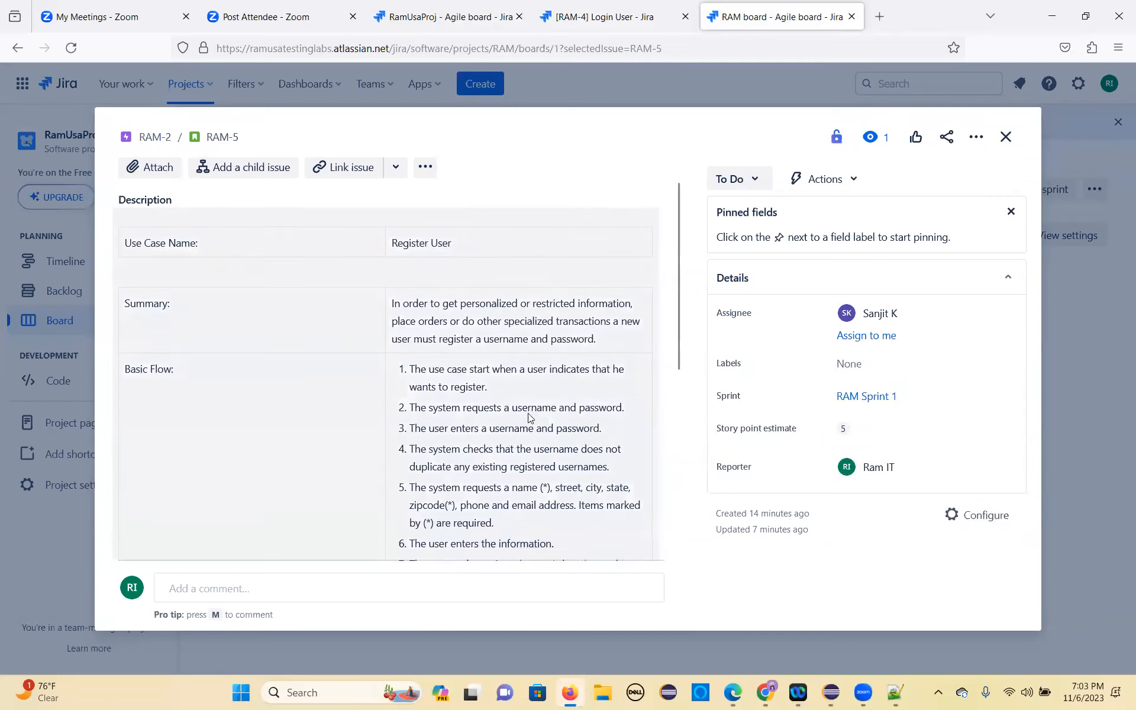
scroll(394, 405, up, 4)
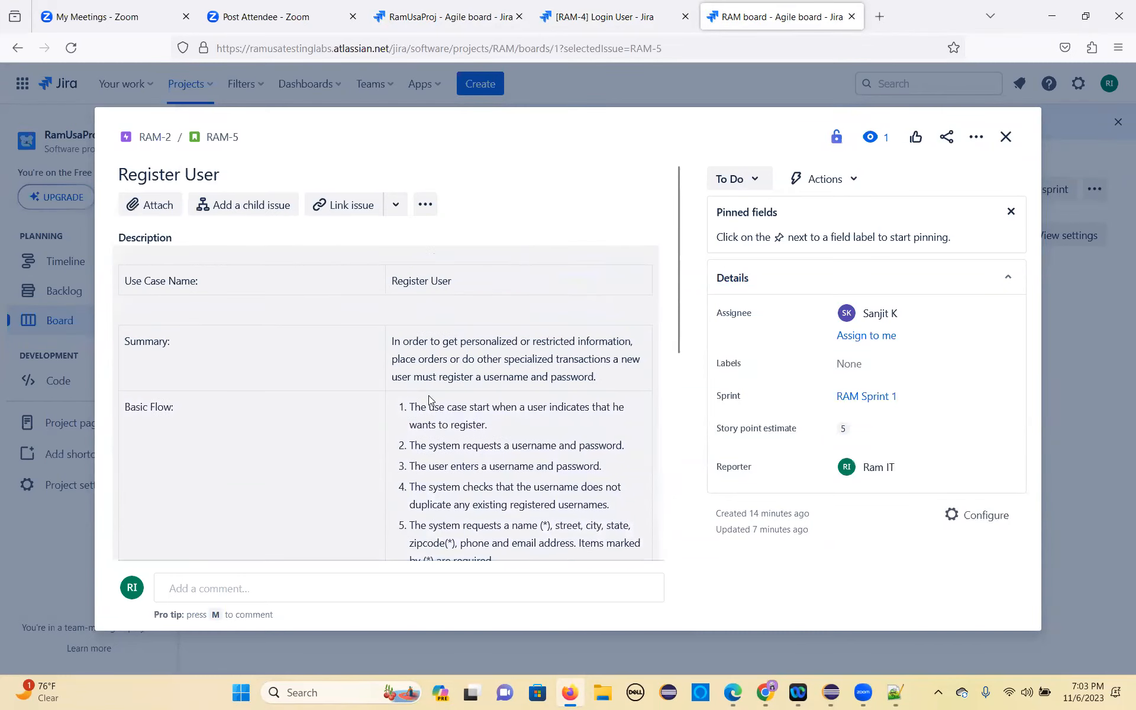
click(1007, 141)
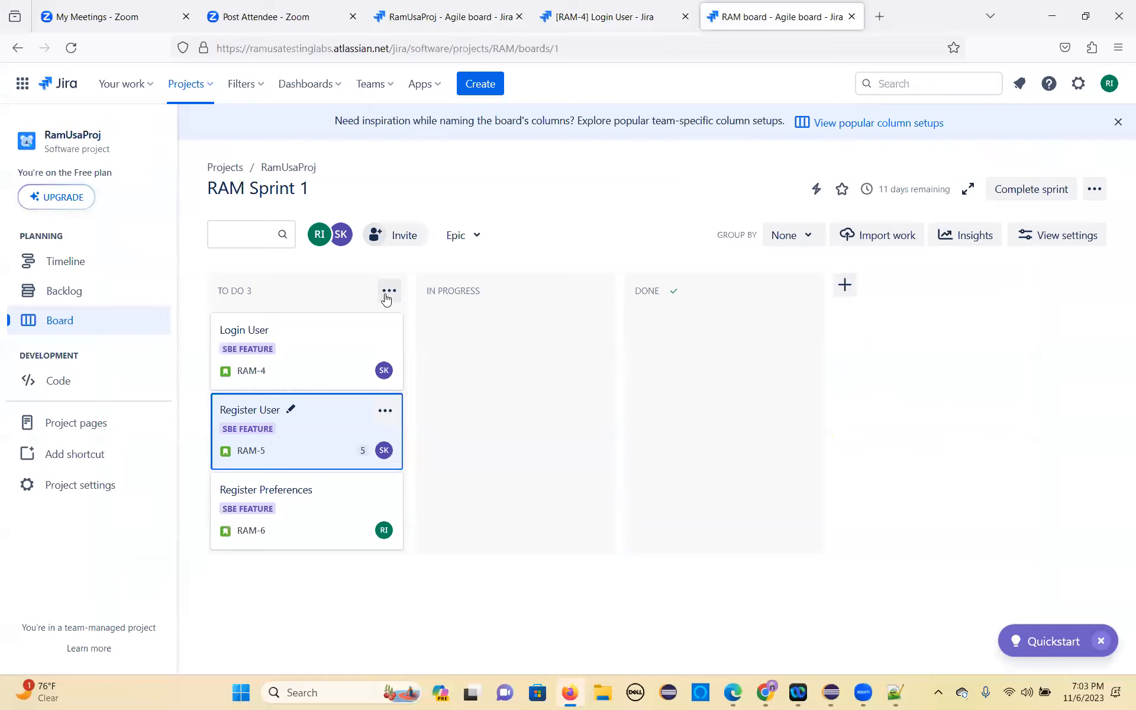
Step: Create a story named "Test only- Login scenario" at the end of the project's backlog
click(80, 293)
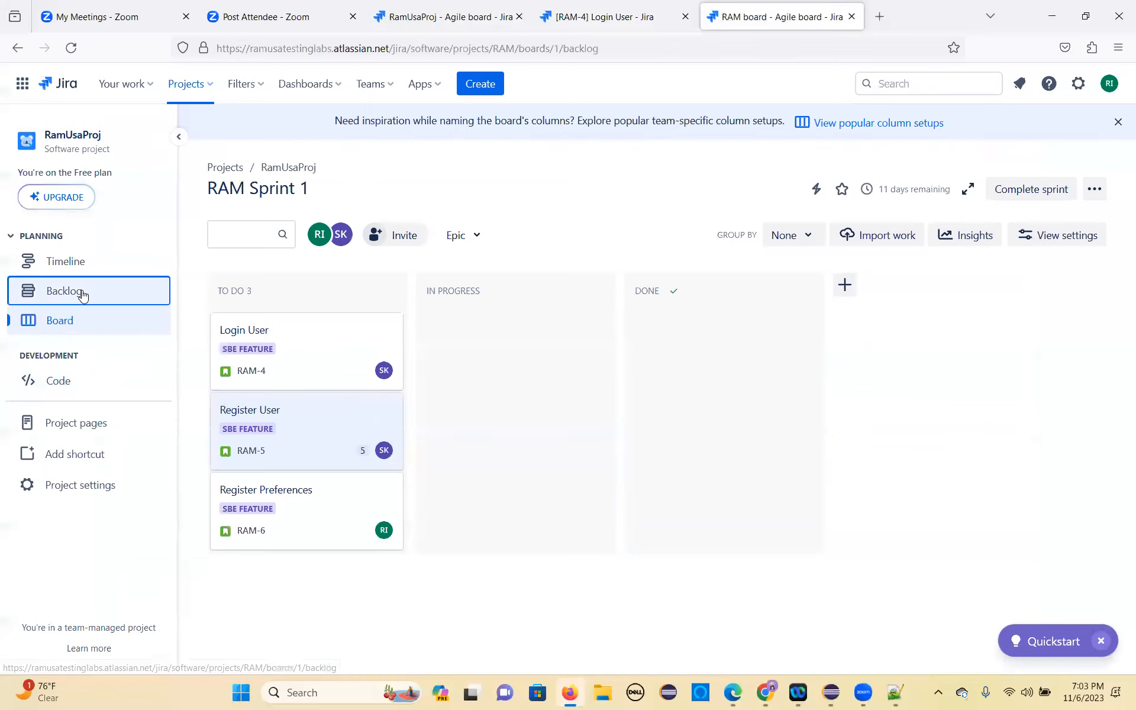
scroll(335, 514, down, 2)
scroll(336, 514, down, 1)
click(274, 616)
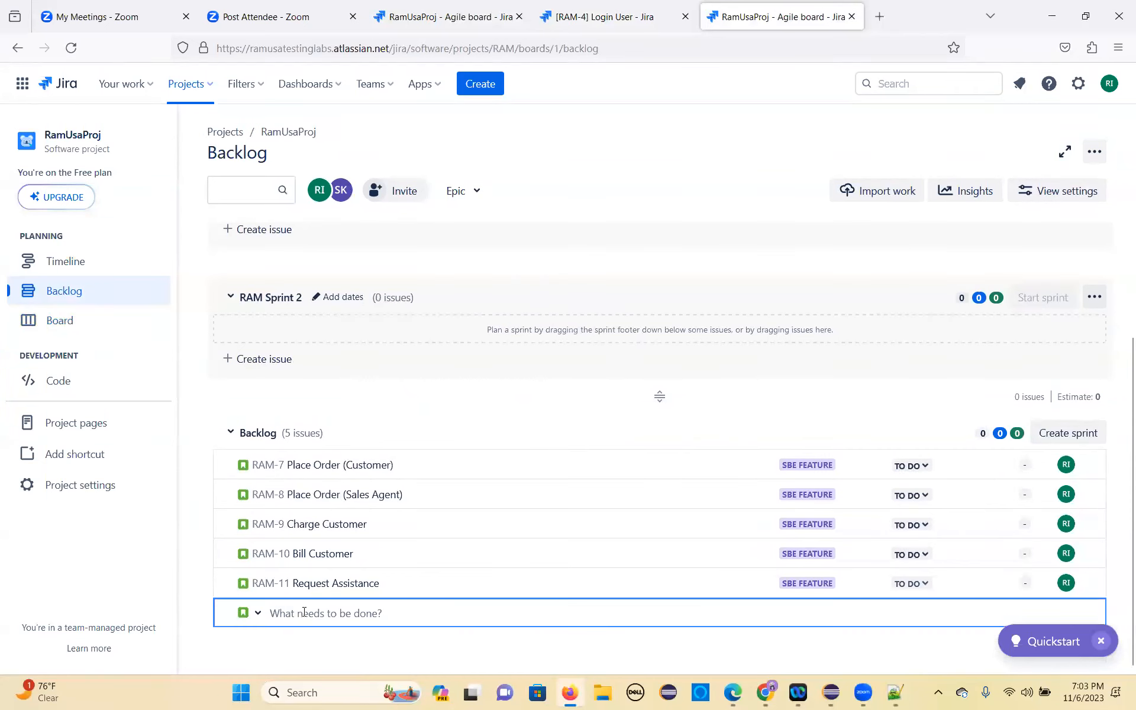
text(Test only- Login)
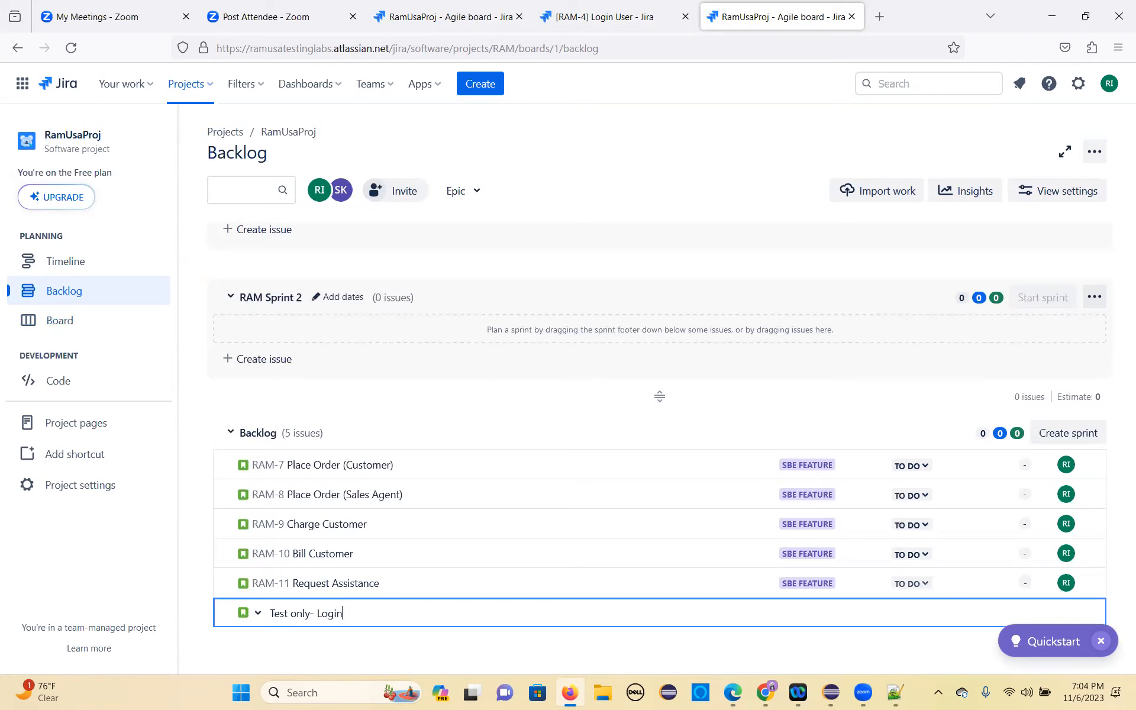
text(scenario)
key(Return)
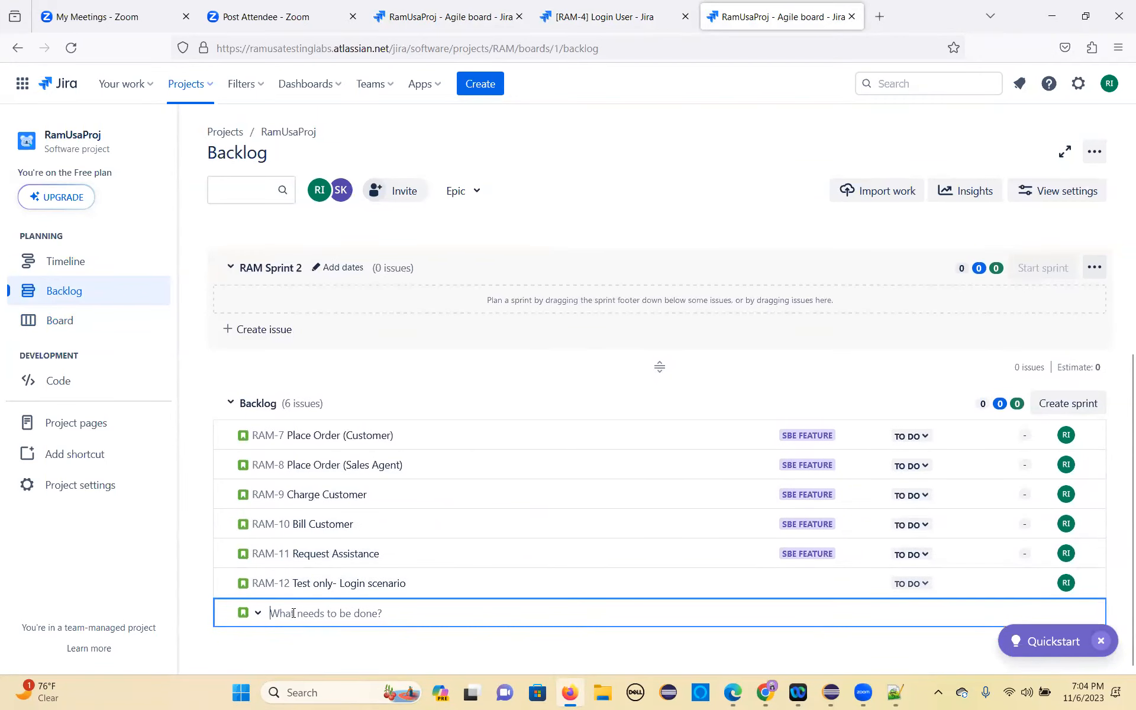
Step: Add another backlog story named "TEST only- REgistration scenario"
text(TEST only- REg)
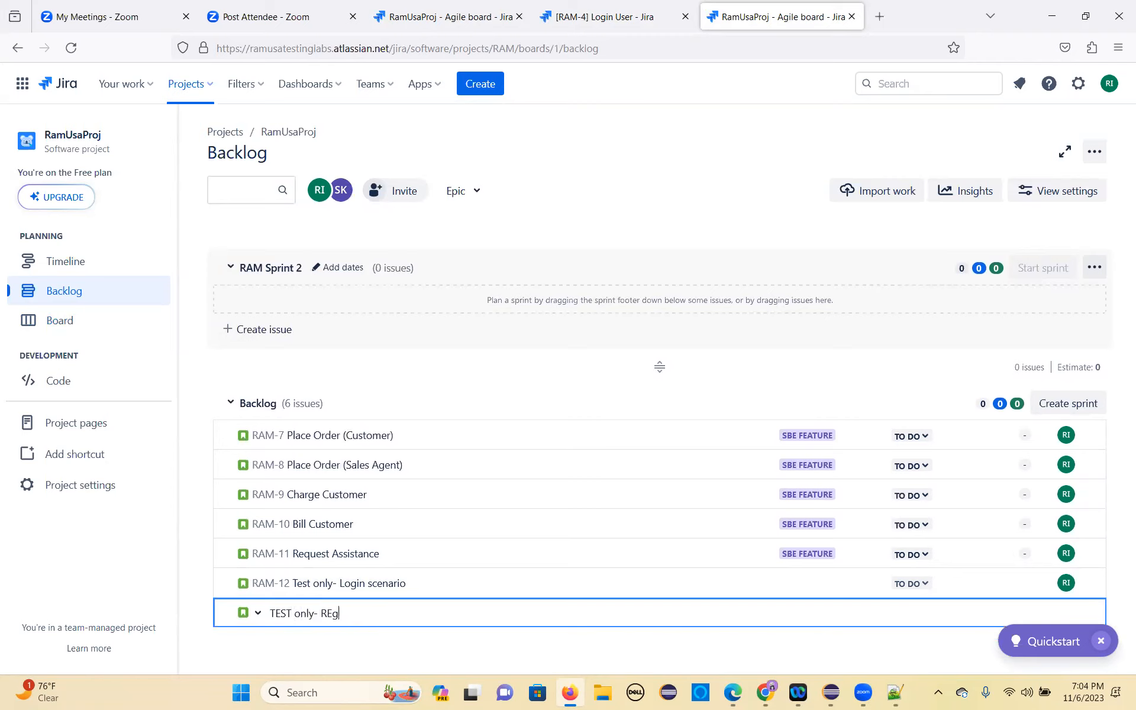
text(istration scenario)
key(Return)
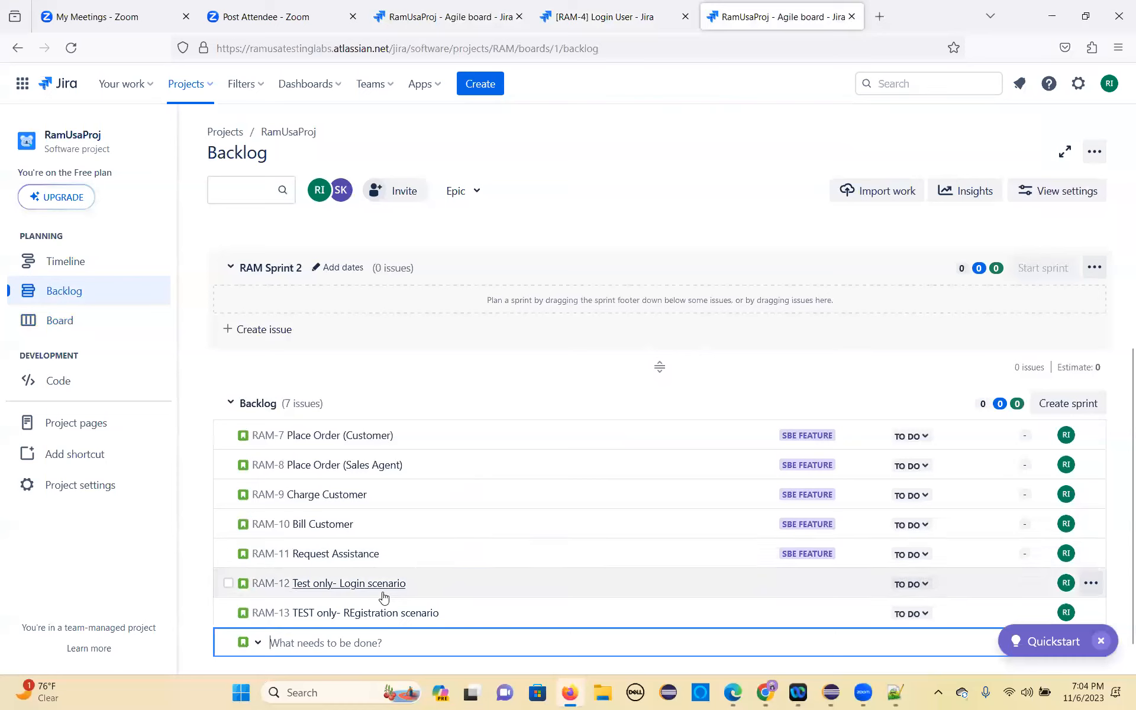
Step: Select the two test-only stories, RAM-12 and RAM-13, in the backlog
click(229, 614)
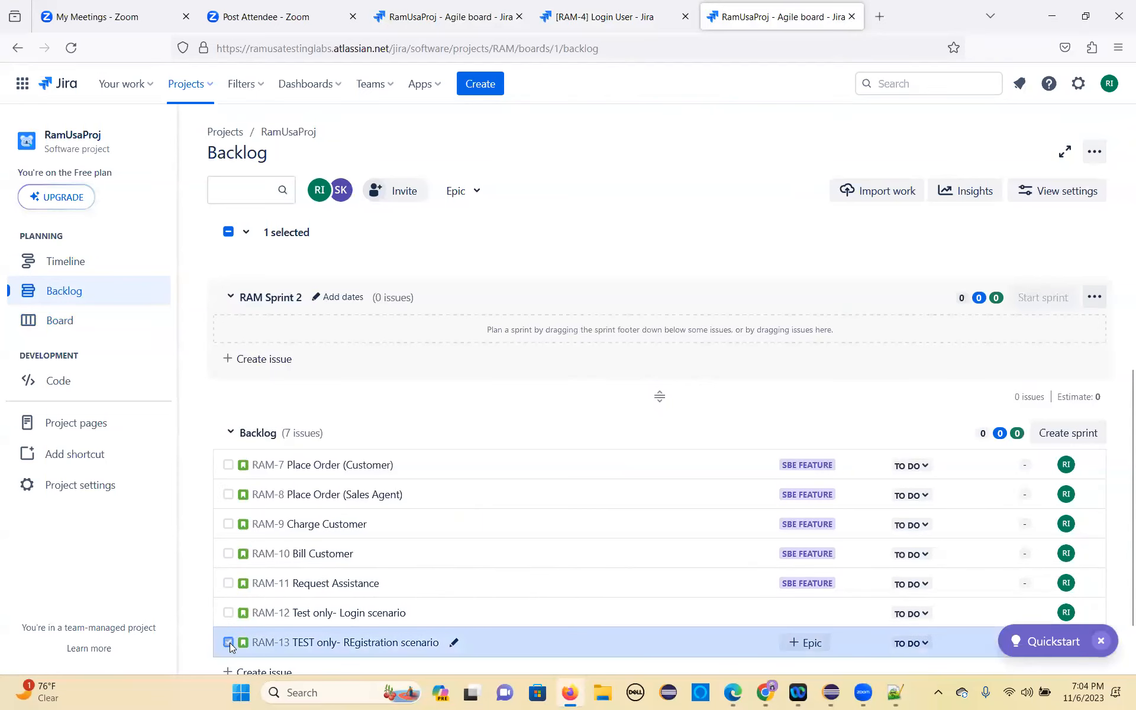
scroll(231, 645, down, 1)
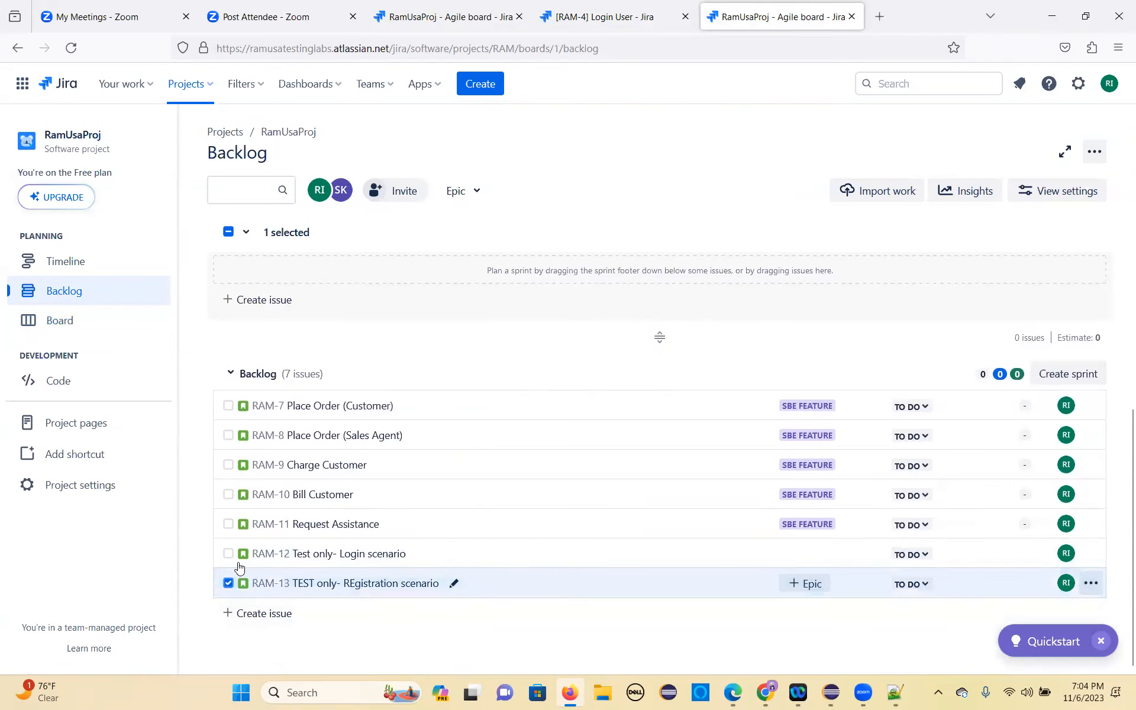
click(229, 555)
drag(274, 589, 332, 354)
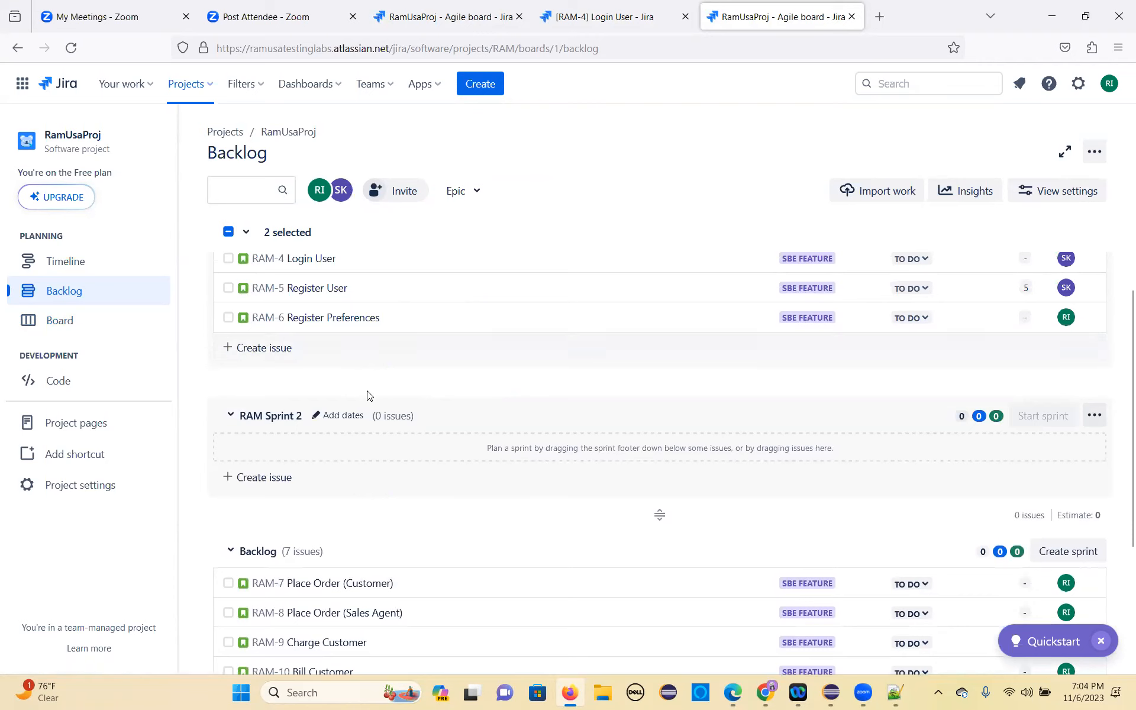
scroll(355, 474, down, 3)
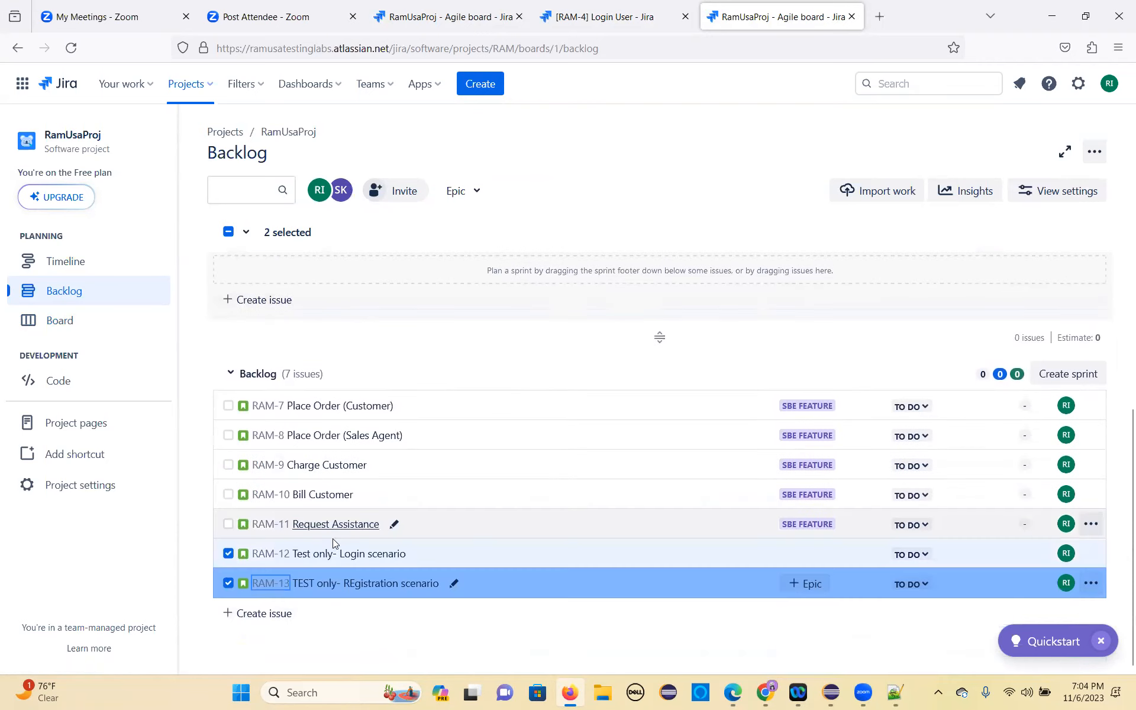
drag(247, 577, 348, 300)
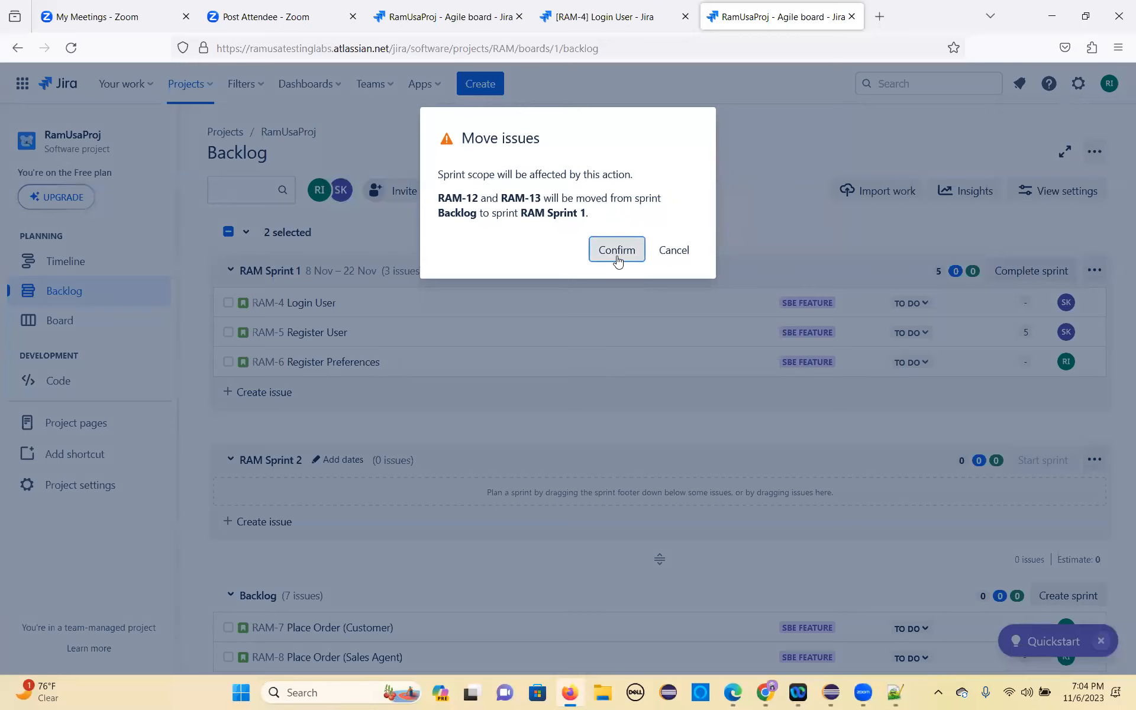
click(675, 252)
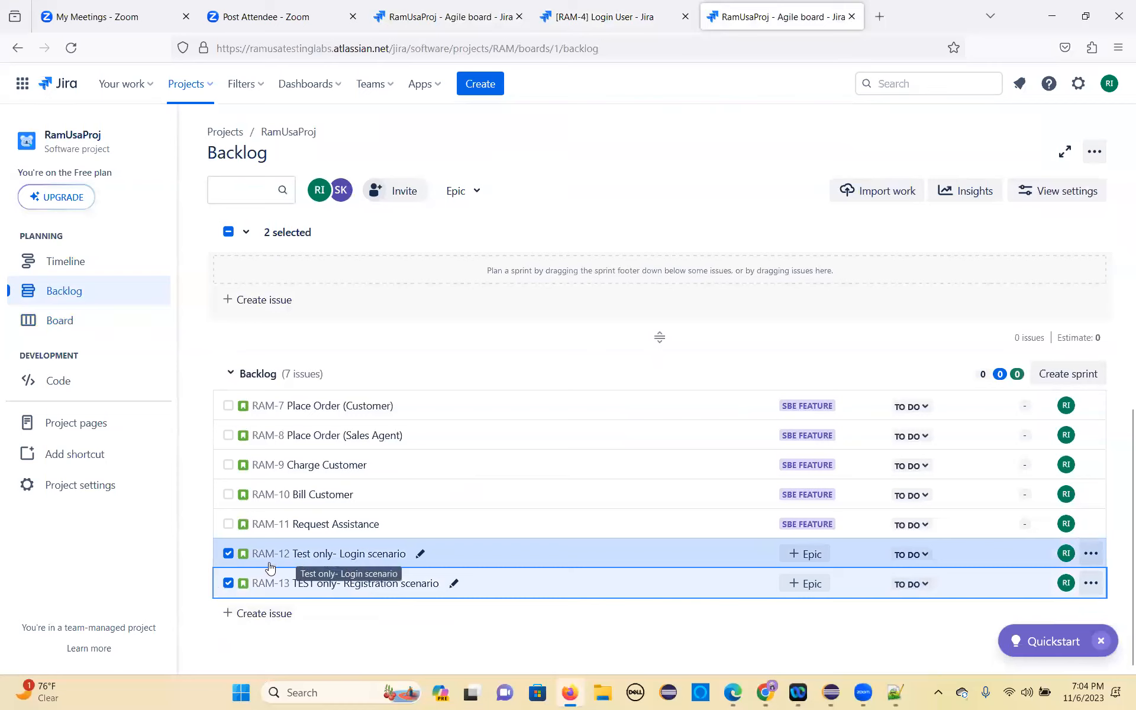
Step: Move the selected test-only stories RAM-12 and RAM-13 from the backlog into RAM Sprint 1
click(1090, 553)
mouse_move(1071, 367)
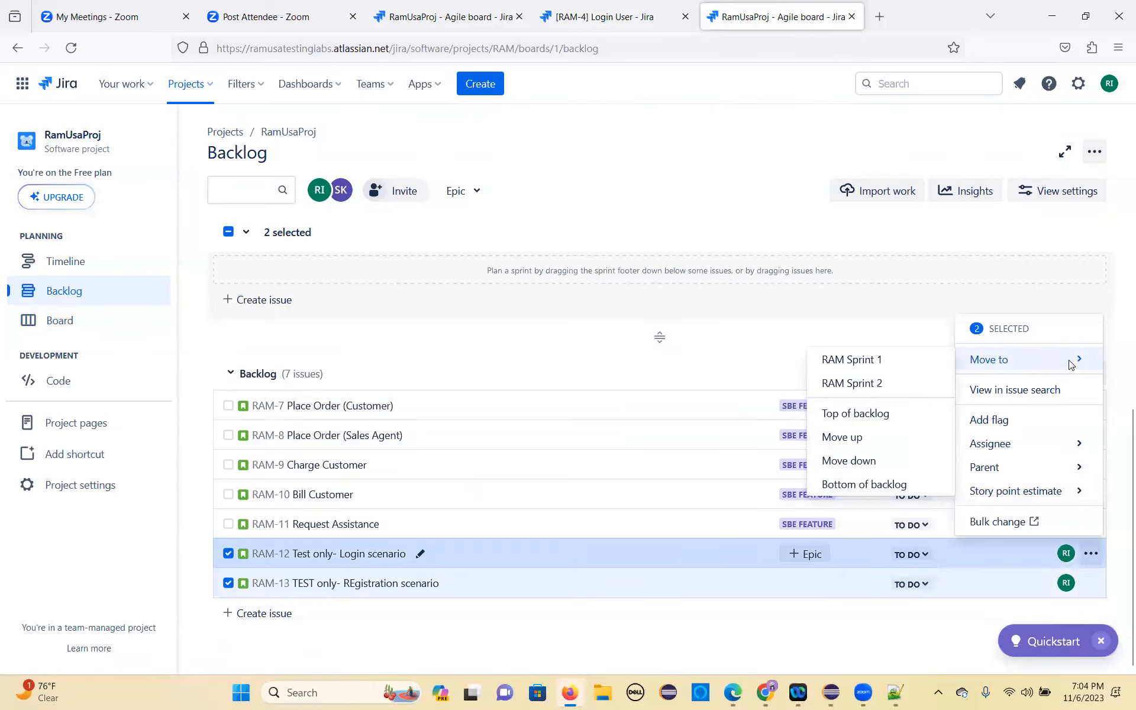
click(859, 362)
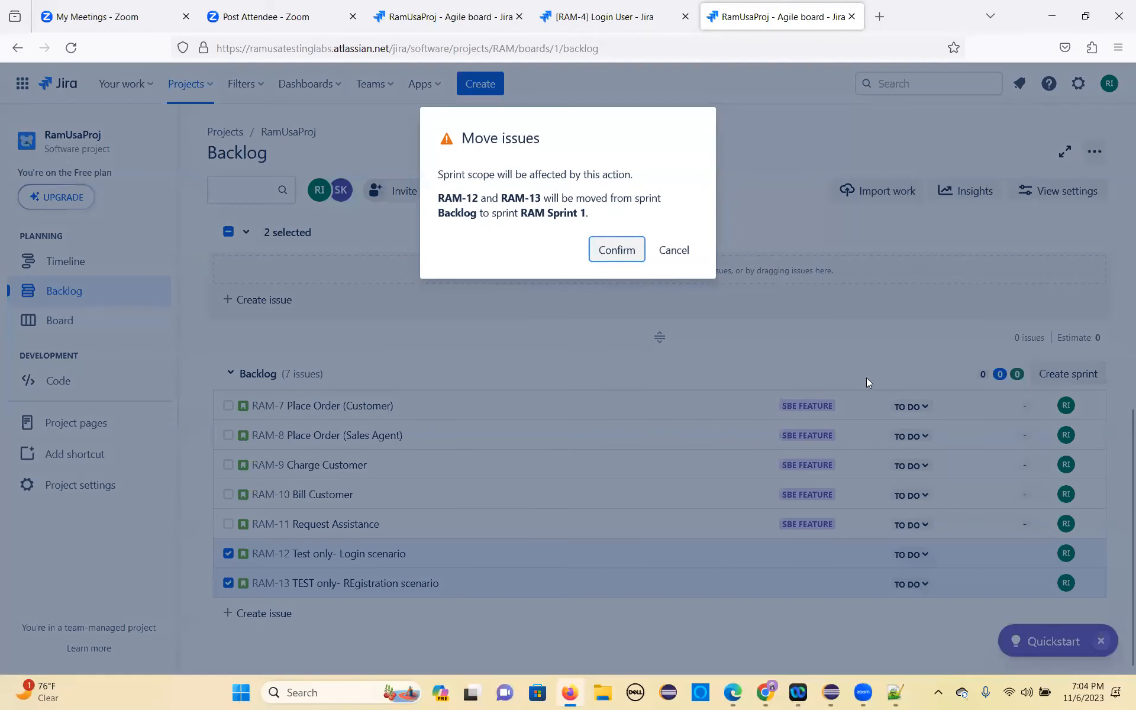
click(616, 256)
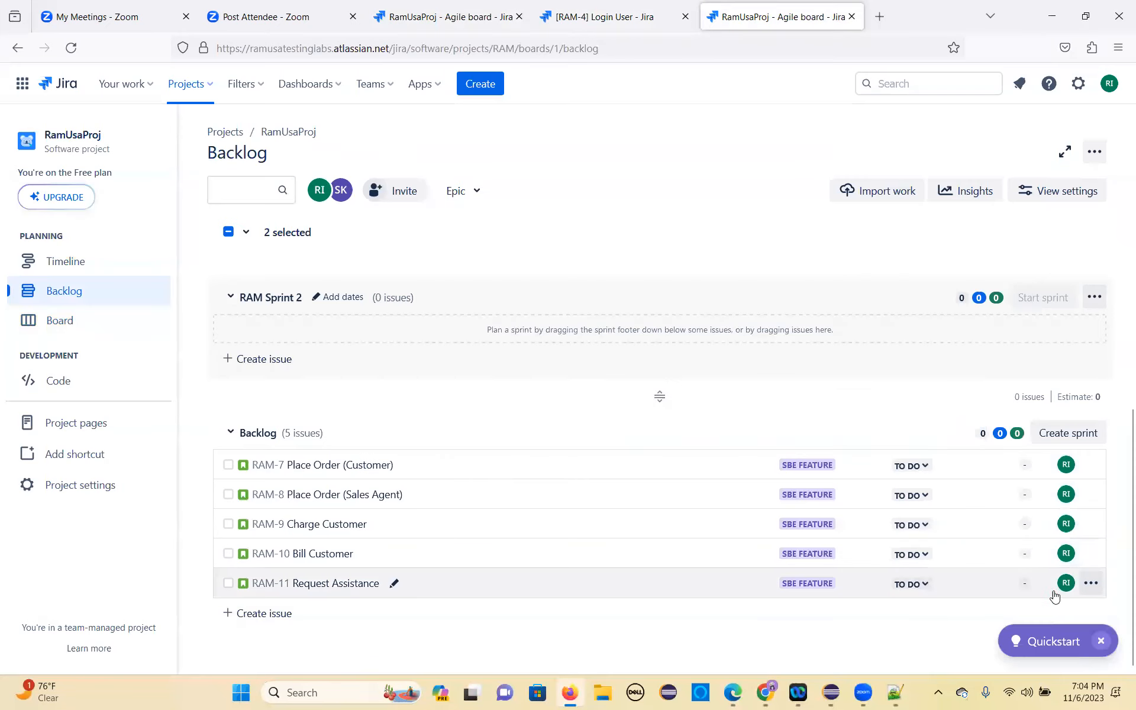
Step: Move the Request Assistance story RAM-11 from the backlog into RAM Sprint 1
click(1091, 583)
mouse_move(1000, 346)
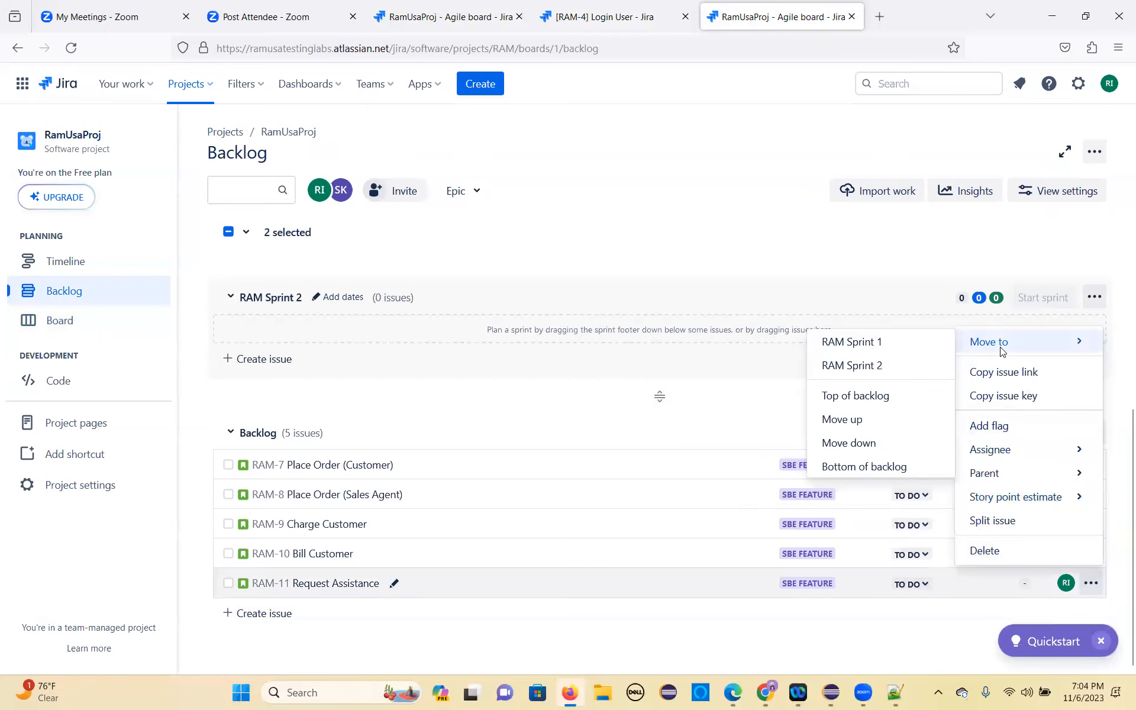
click(872, 346)
click(613, 256)
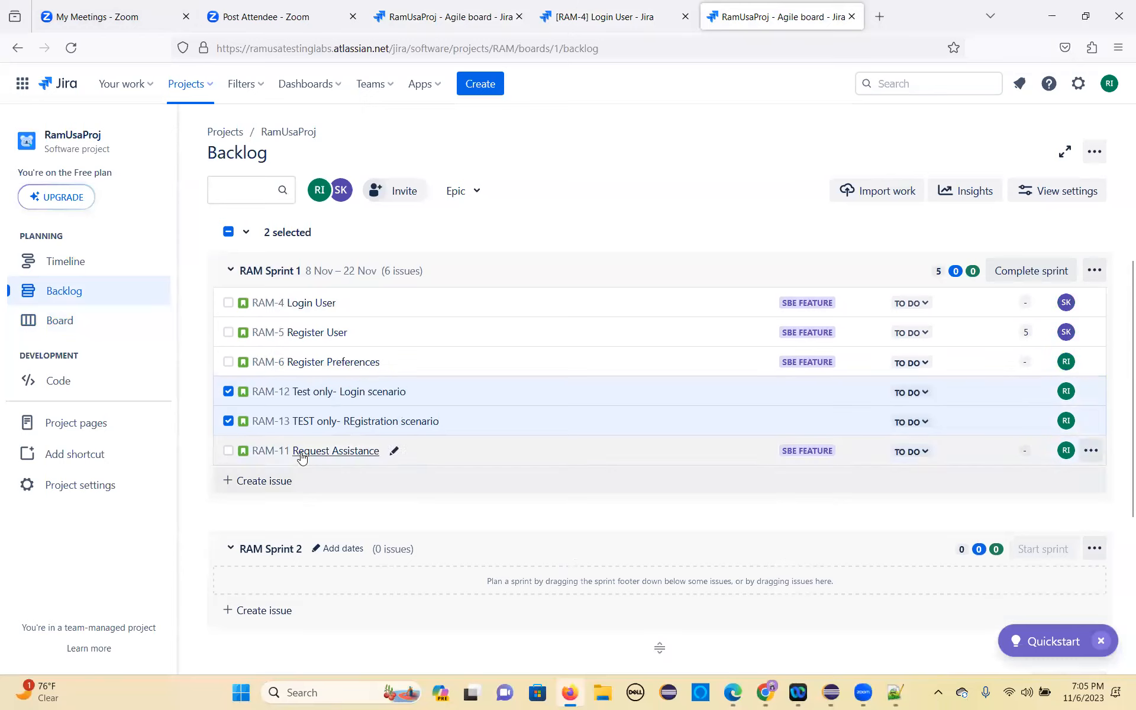
Step: Open the test-only login story RAM-12 in RAM Sprint 1 and assign it to the team member with initials SK
click(228, 392)
click(350, 394)
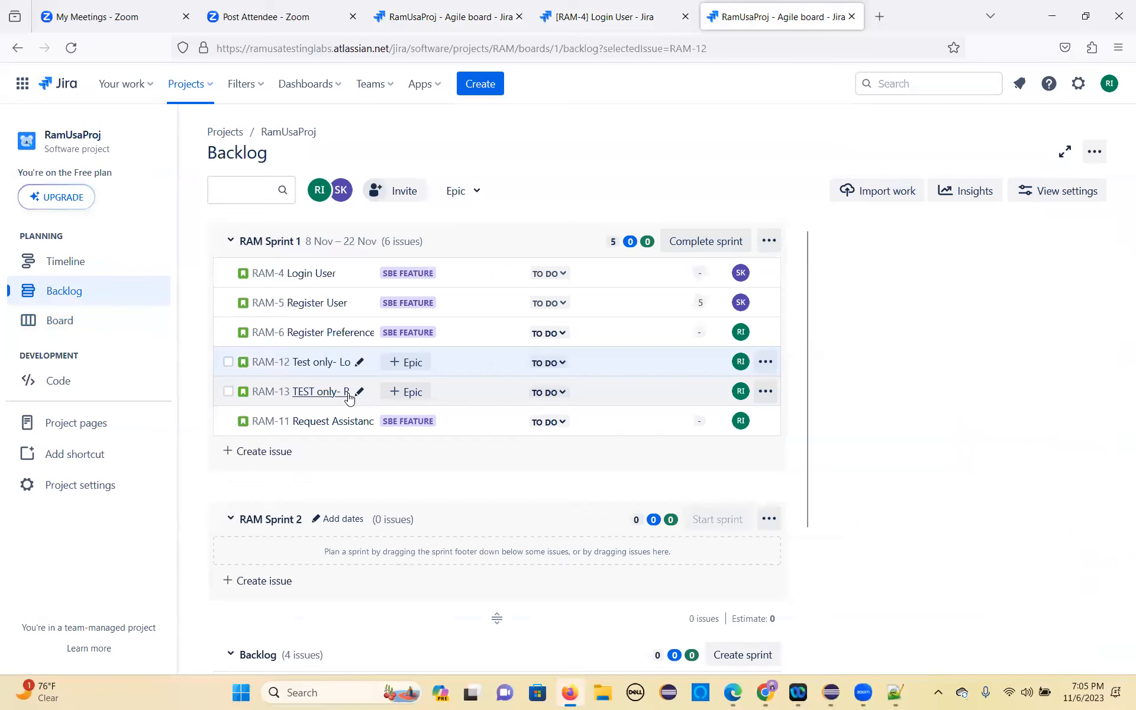
scroll(971, 424, down, 2)
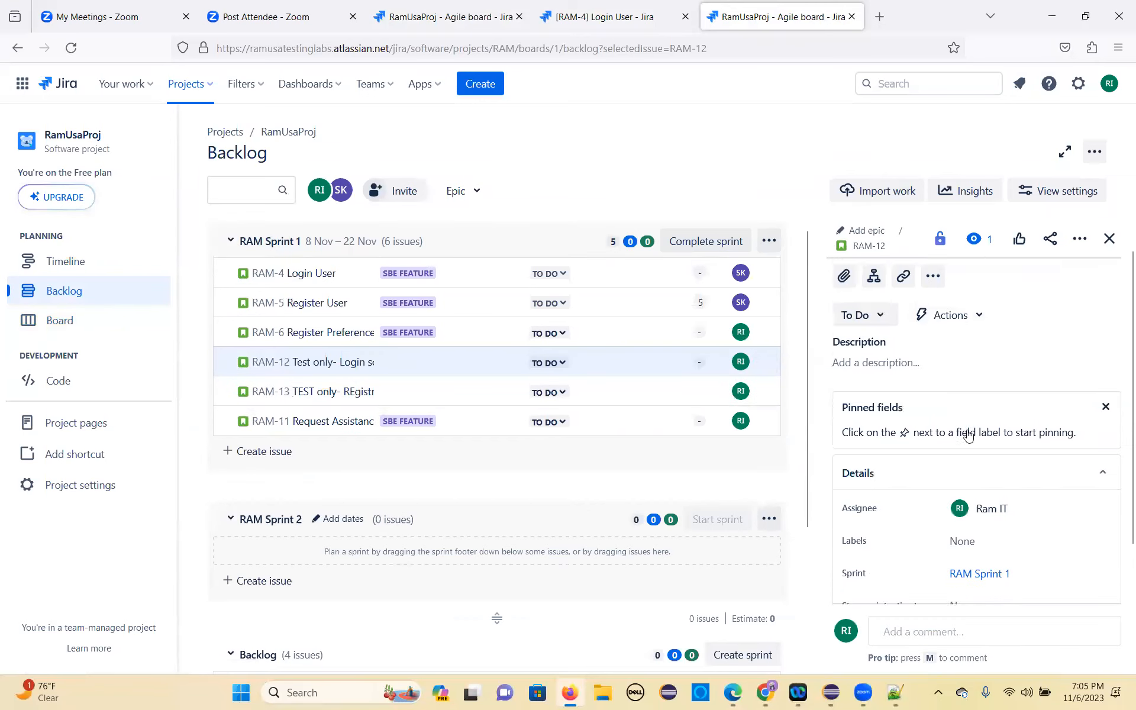
click(1001, 457)
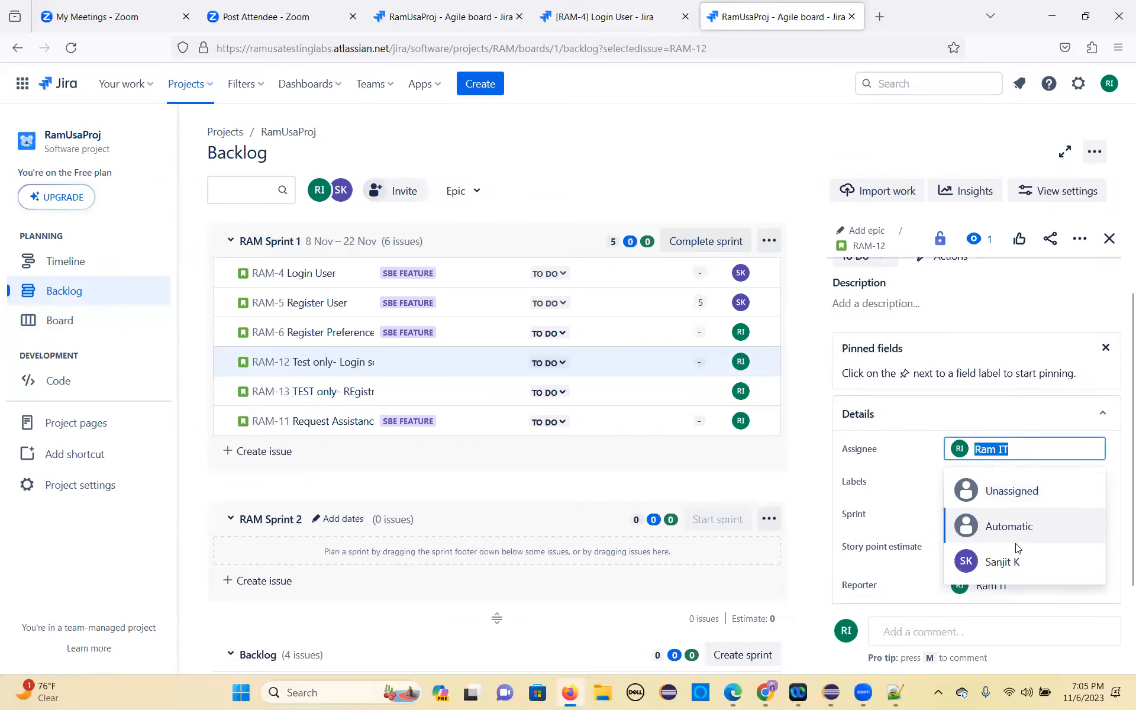
click(1000, 560)
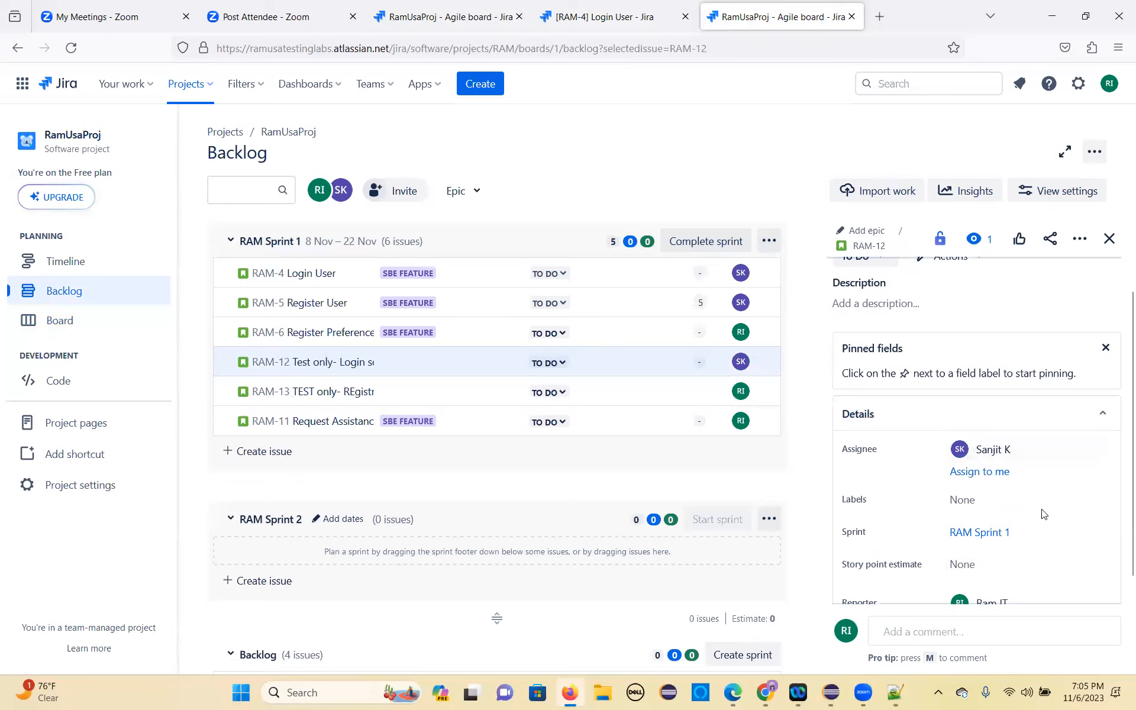
Step: Set the story point estimate of the test-only login story RAM-12 to 3
scroll(982, 503, down, 2)
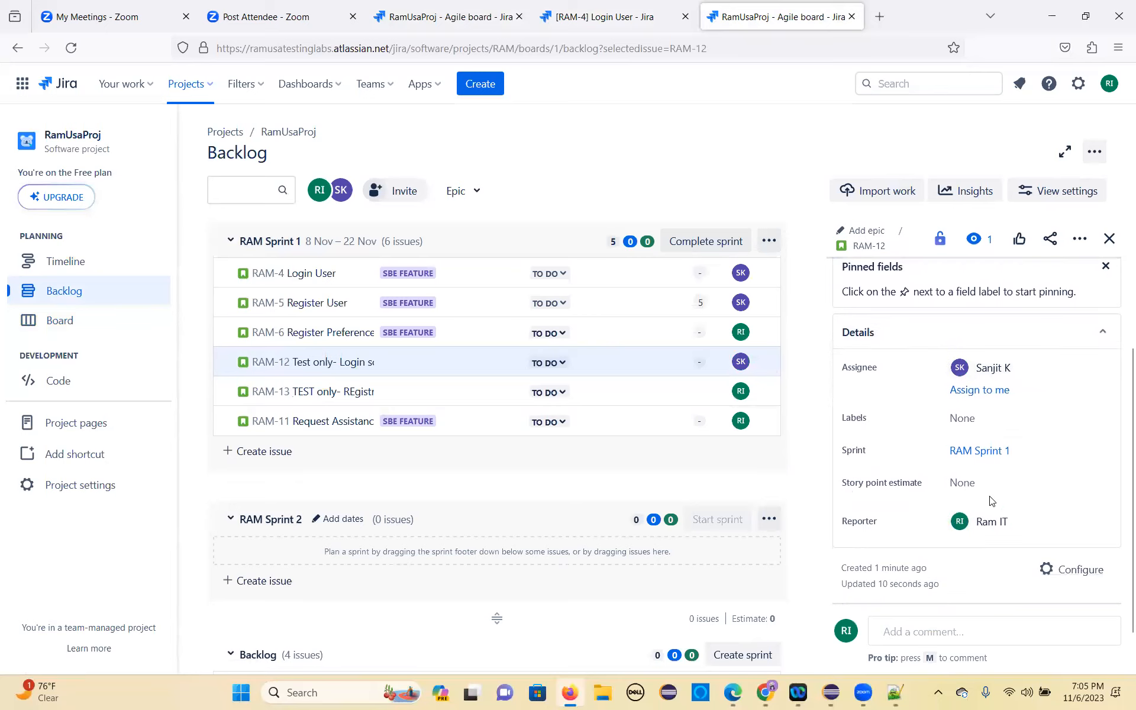
click(986, 489)
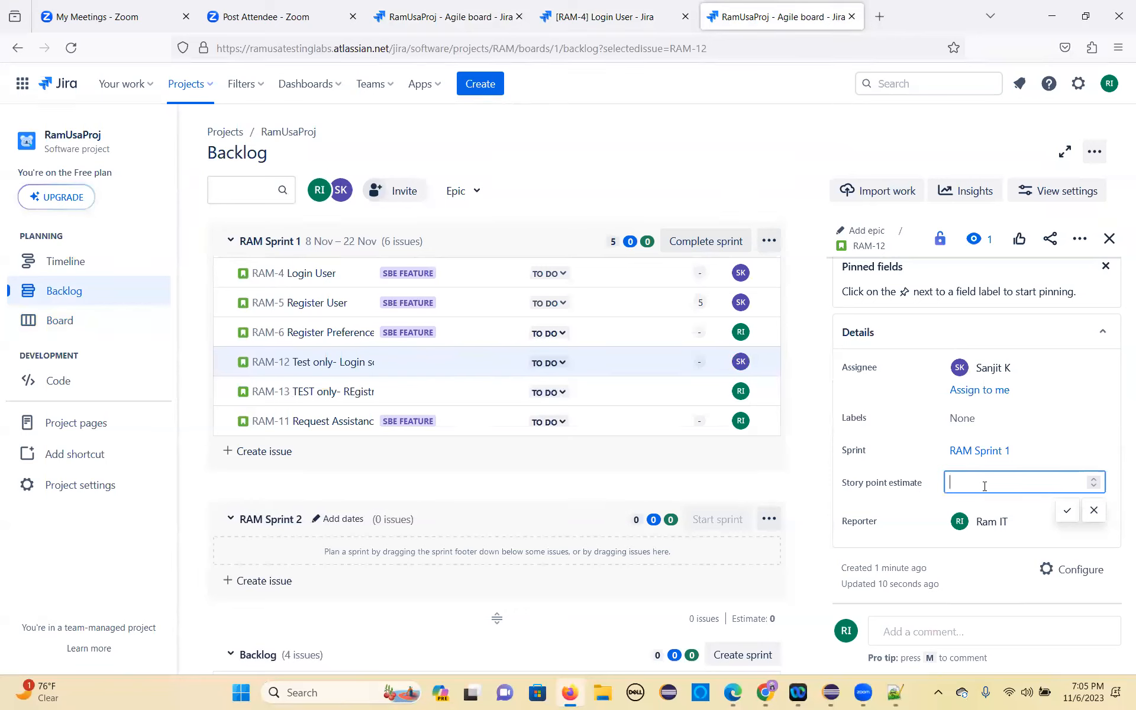
click(925, 444)
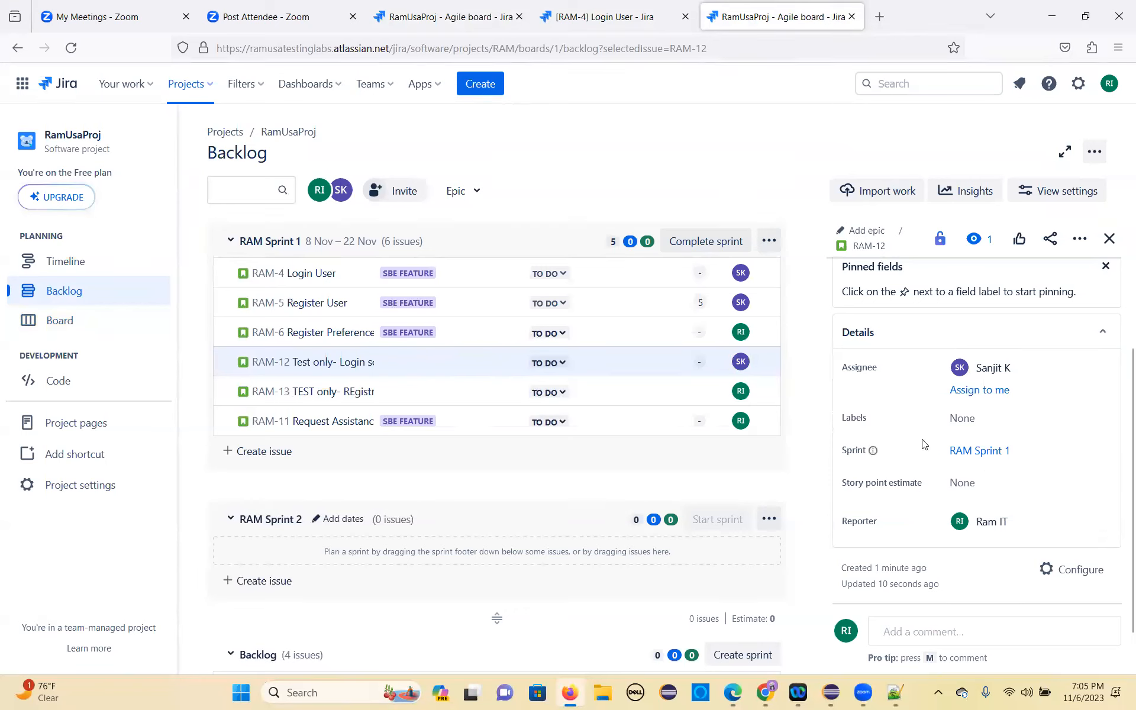
click(983, 483)
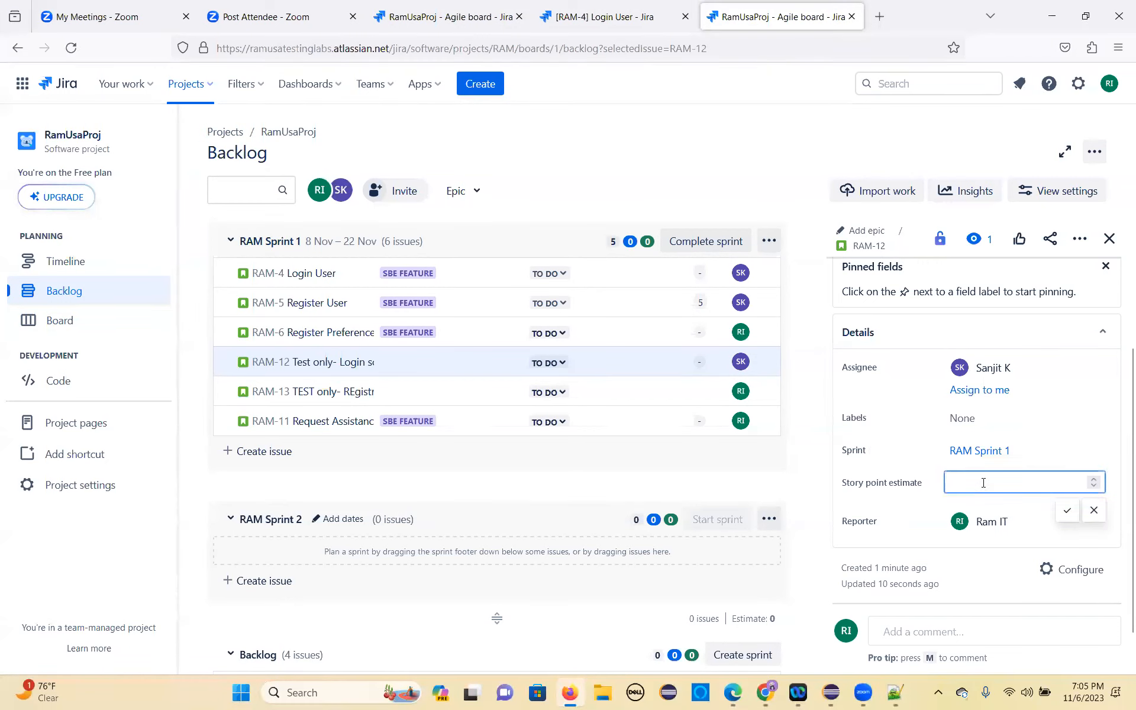
click(1067, 510)
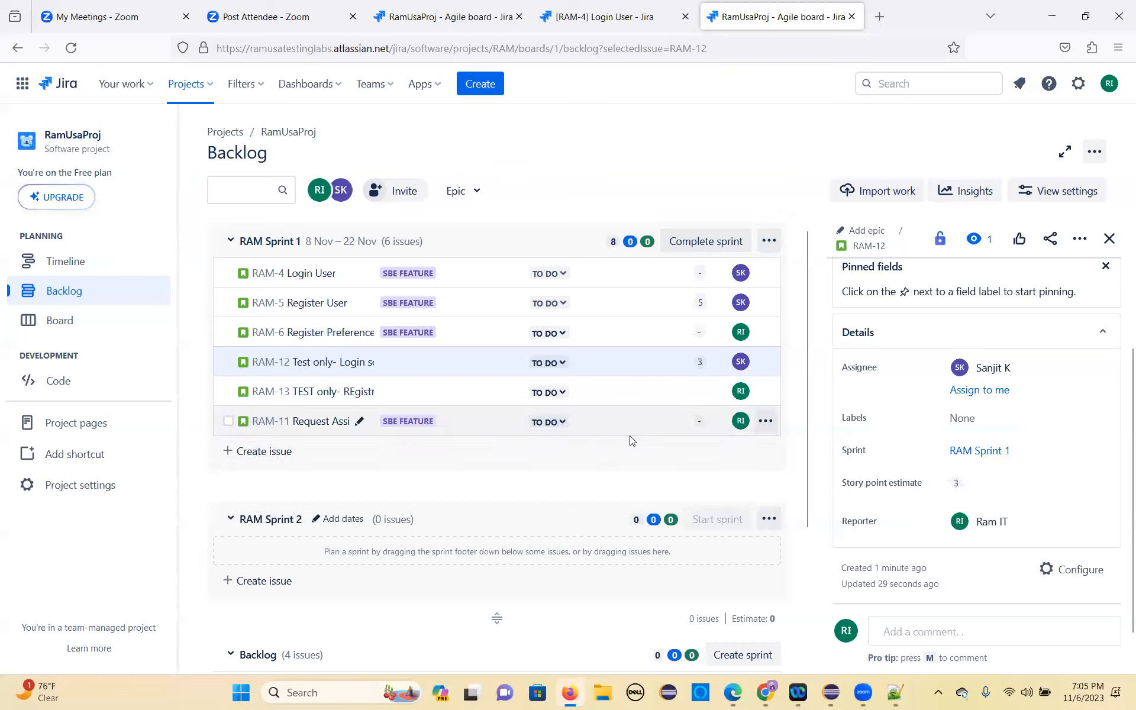
scroll(947, 408, up, 3)
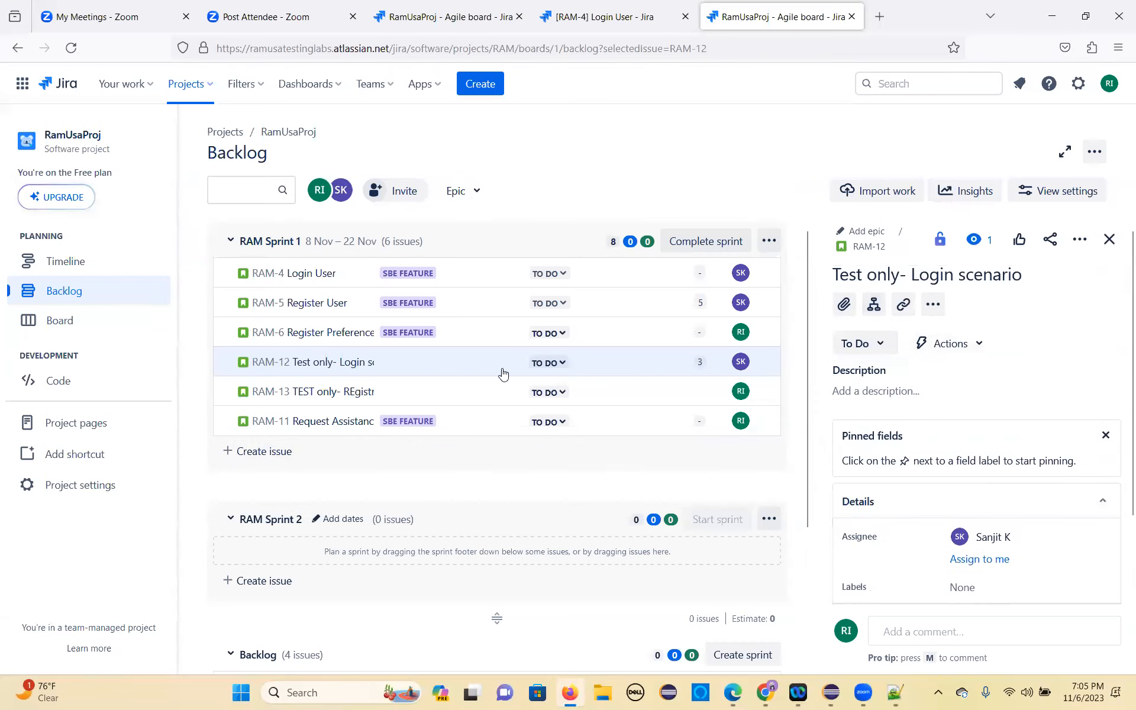
Step: Open the test-only registration story RAM-13 and assign it to the team member with initials SK
click(329, 426)
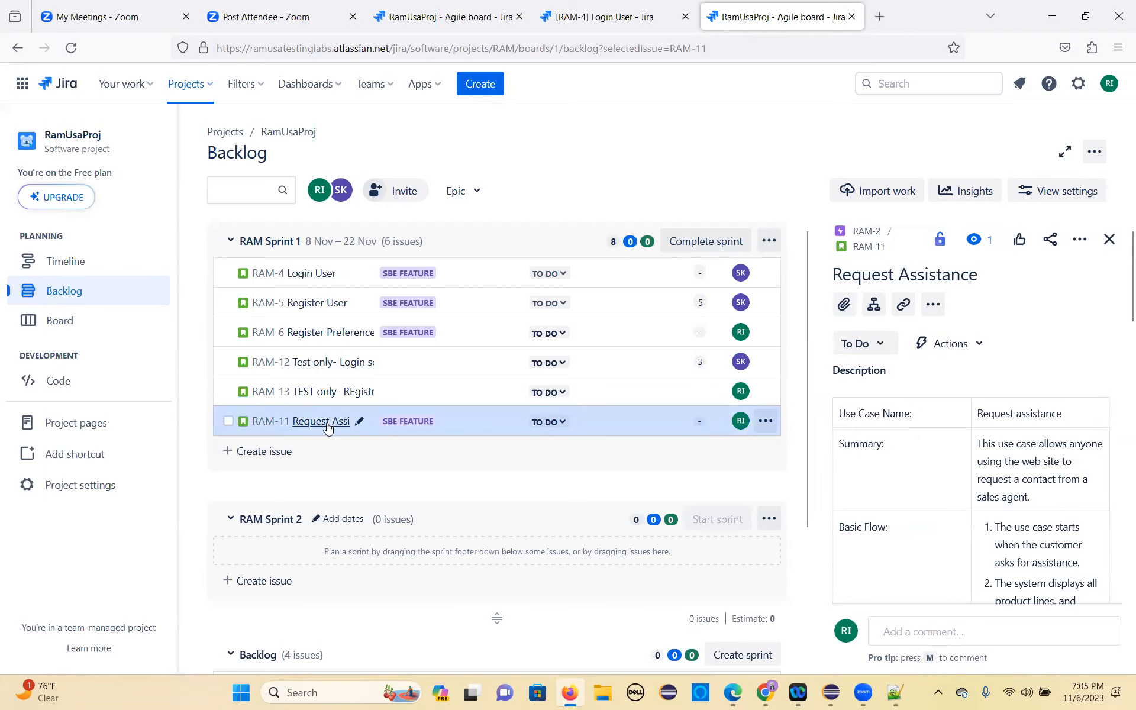
click(337, 392)
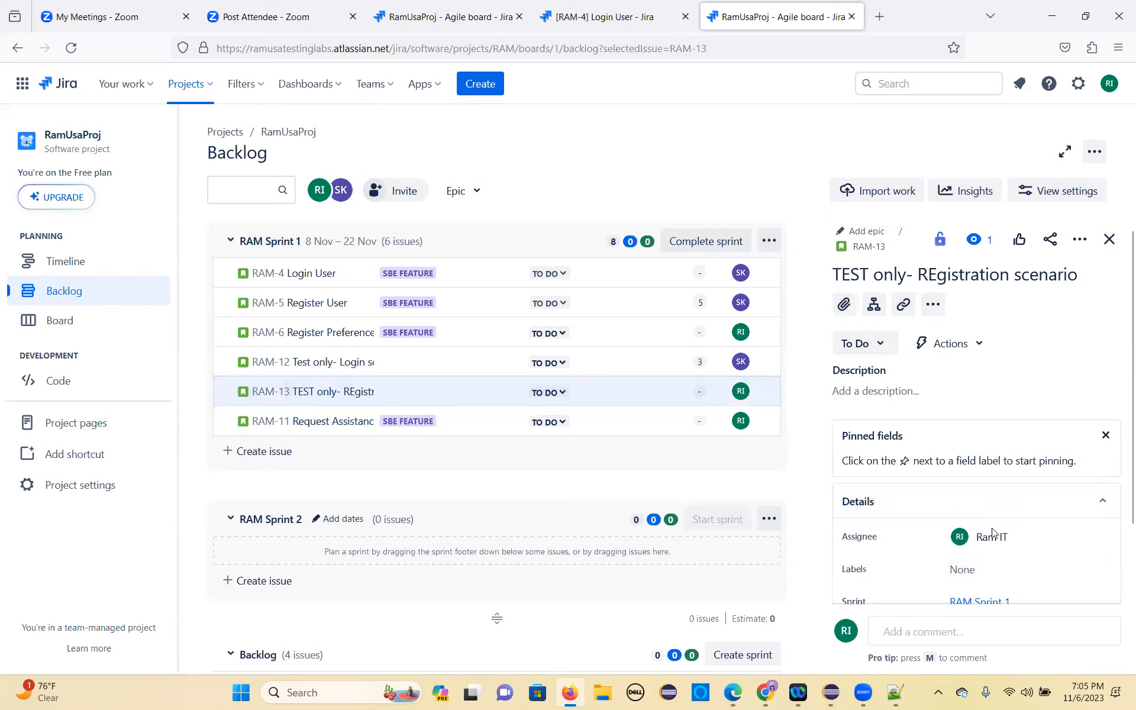
scroll(994, 530, down, 3)
click(1017, 378)
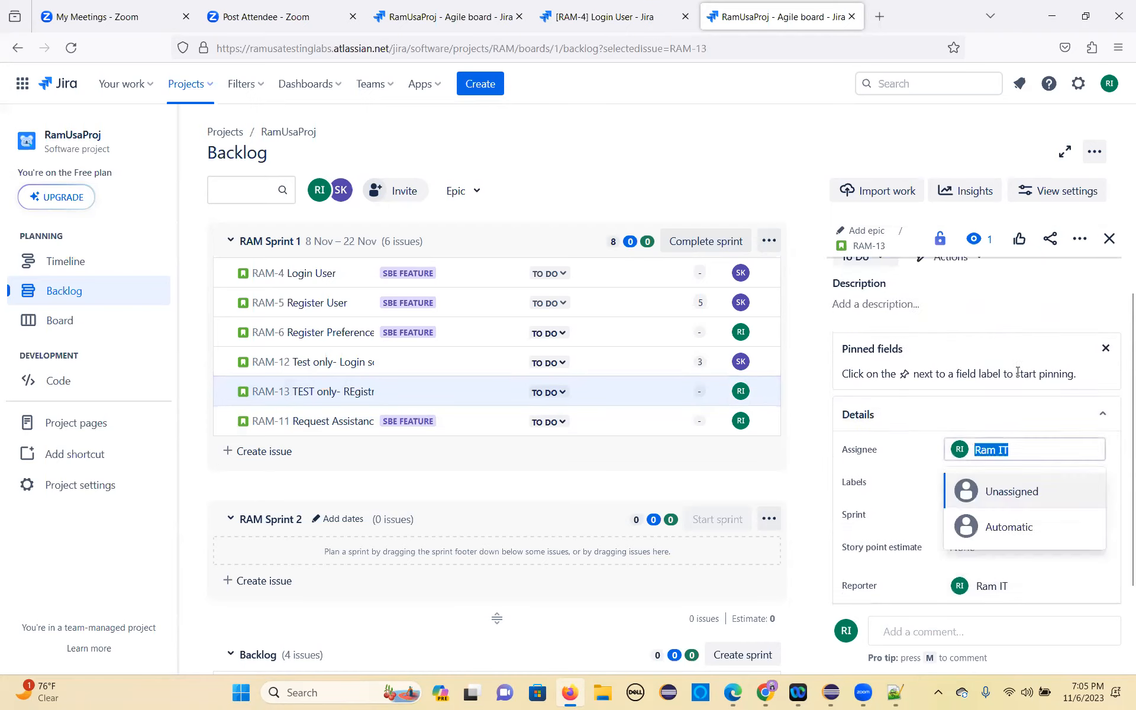
click(1004, 565)
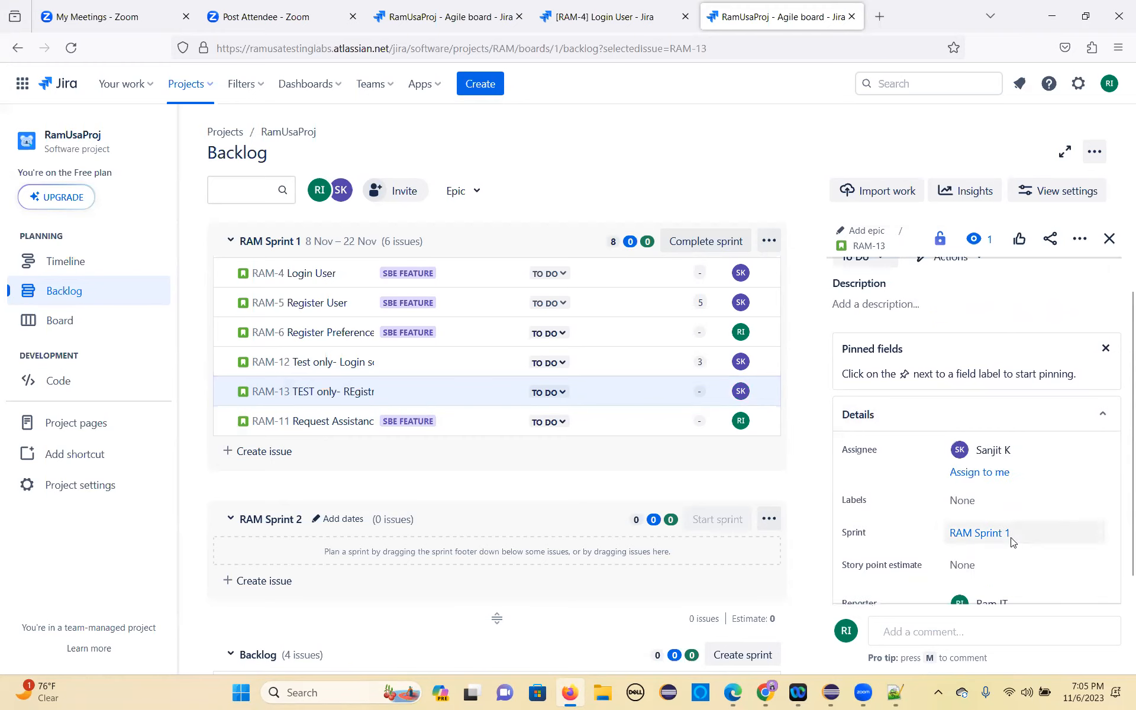
Step: Set the story point estimate of the test-only registration story RAM-13 to 5
scroll(1009, 541, down, 3)
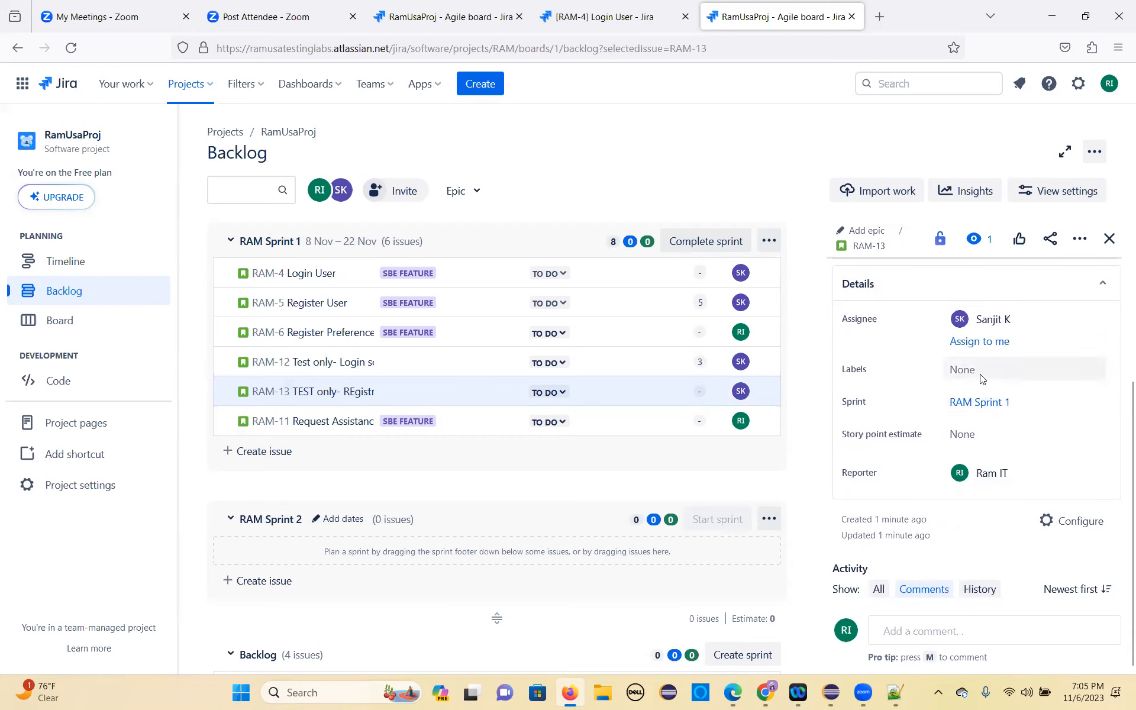
click(980, 435)
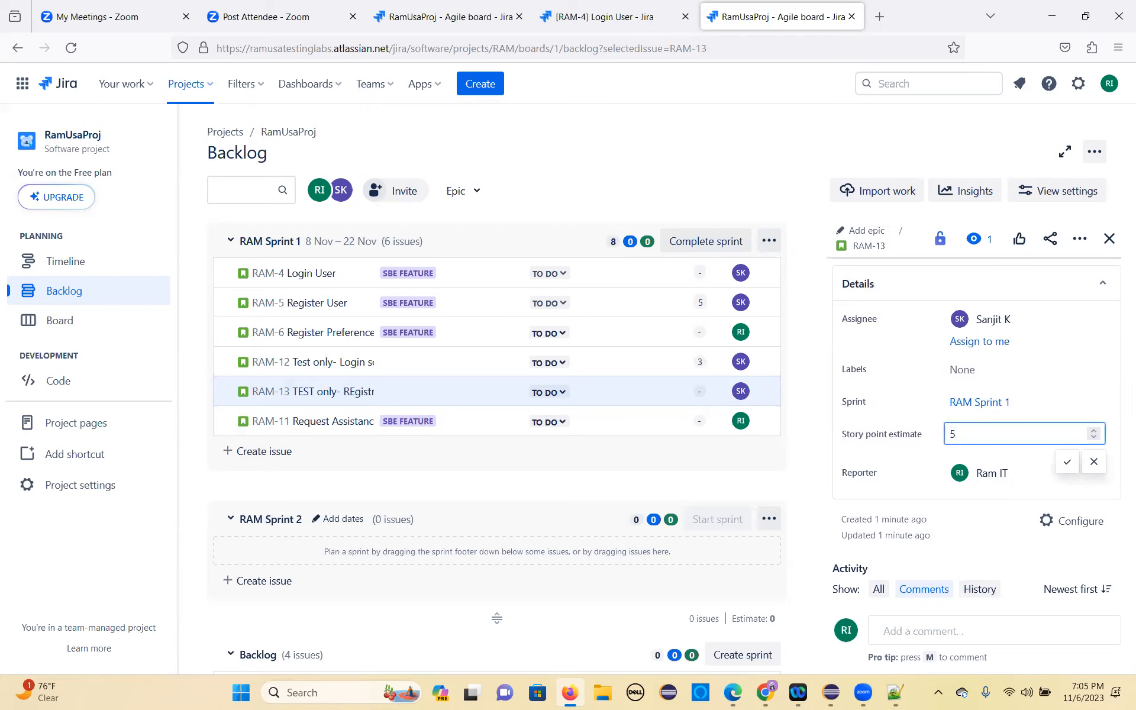
click(1067, 462)
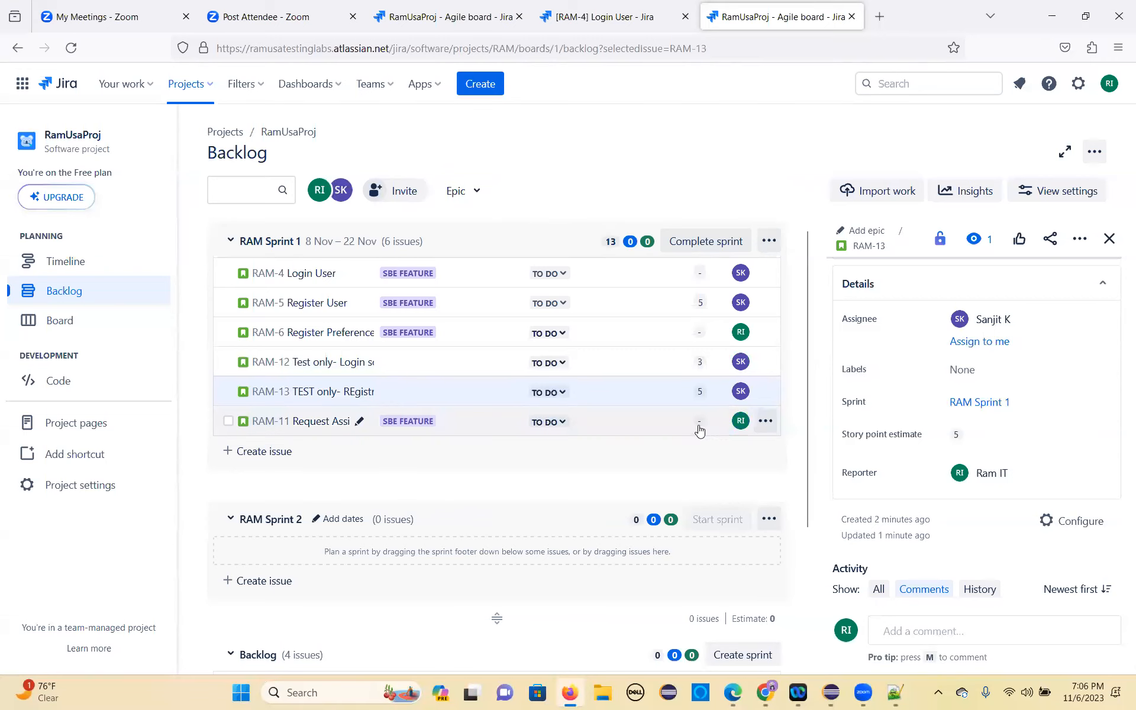
Step: Move the Request Assistance story RAM-11 out of RAM Sprint 1 to the top of the backlog
click(764, 422)
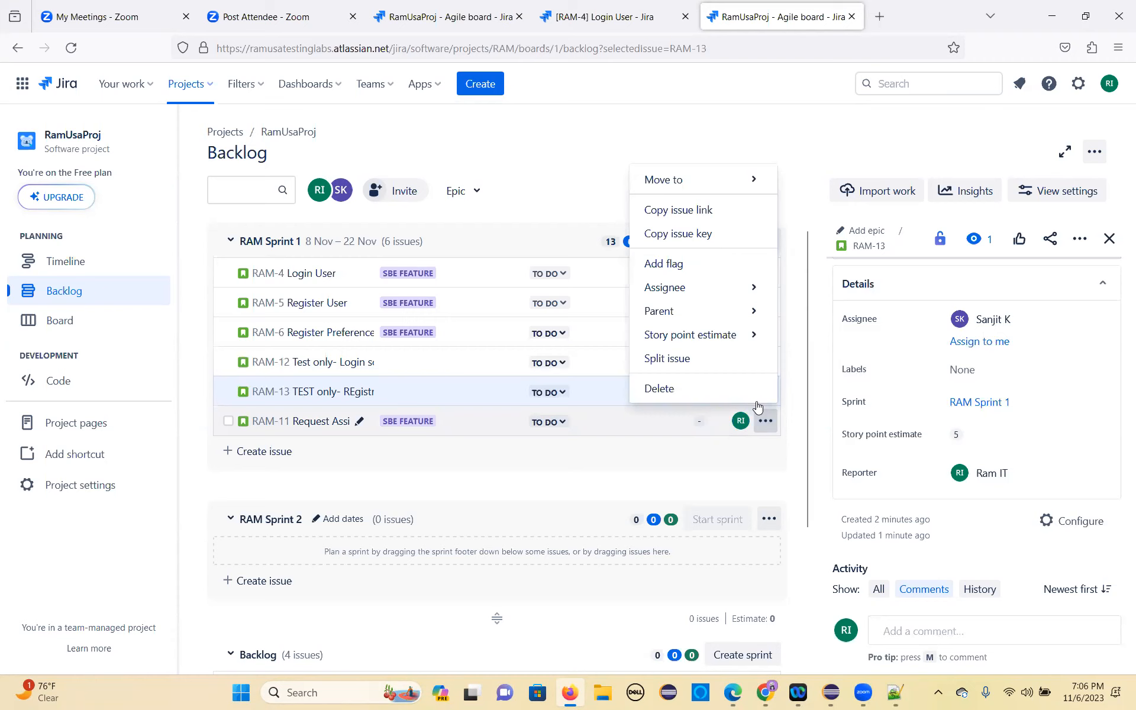
mouse_move(704, 192)
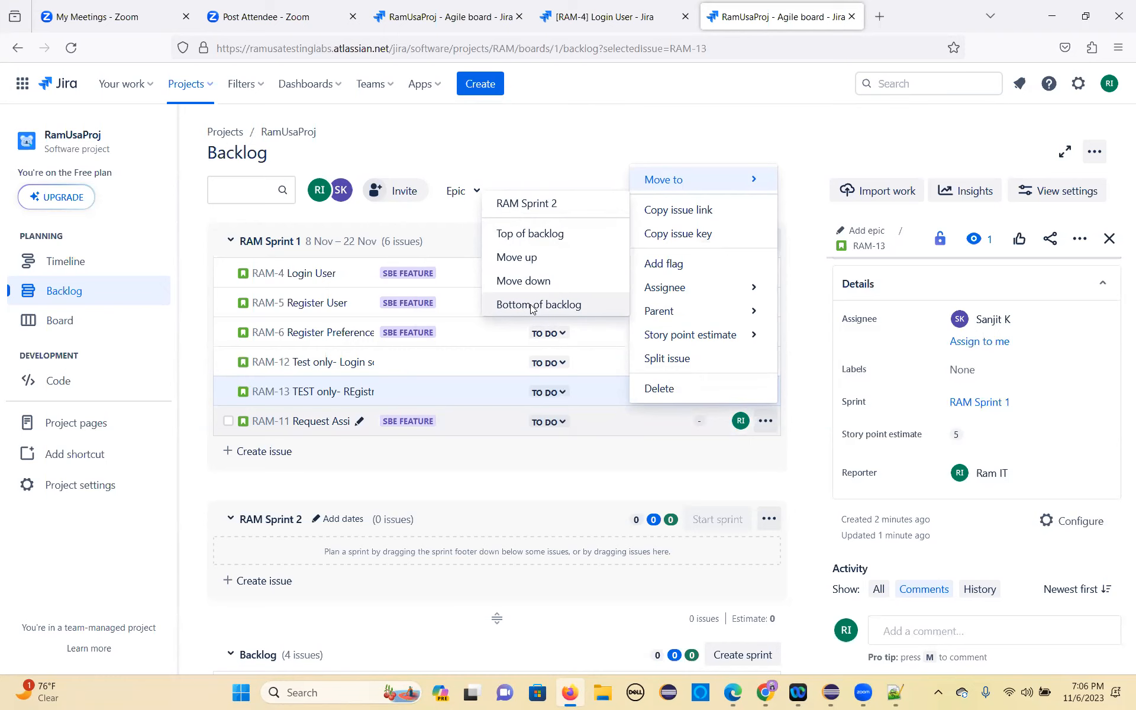
click(530, 233)
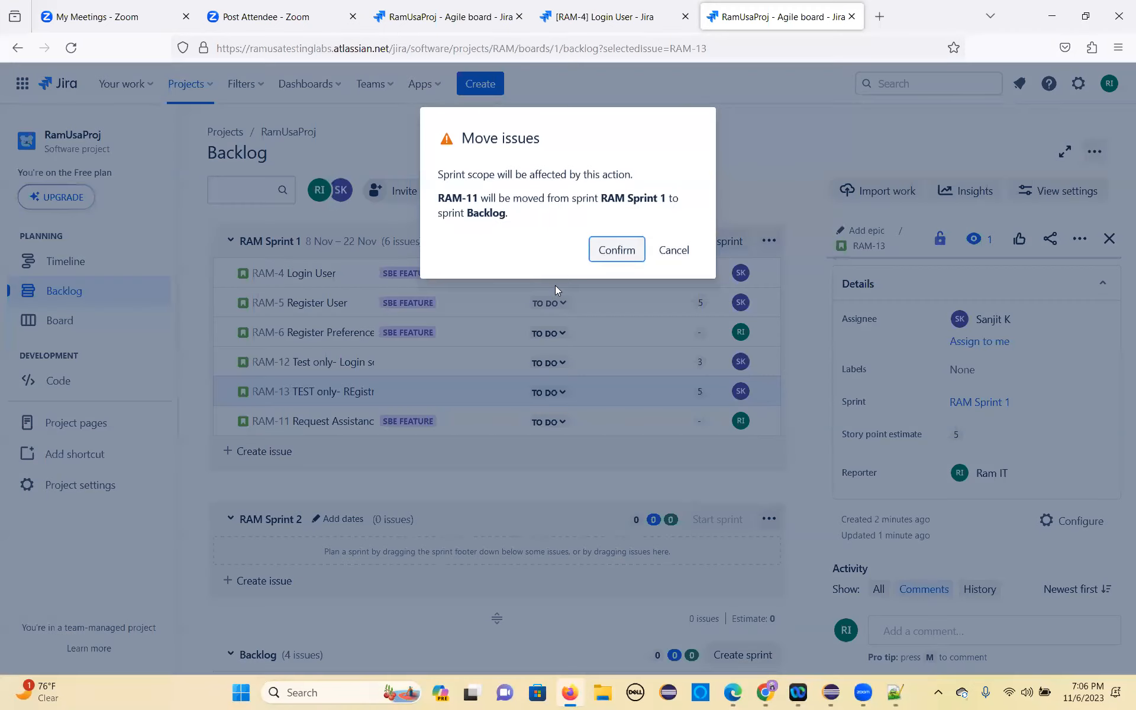
click(612, 261)
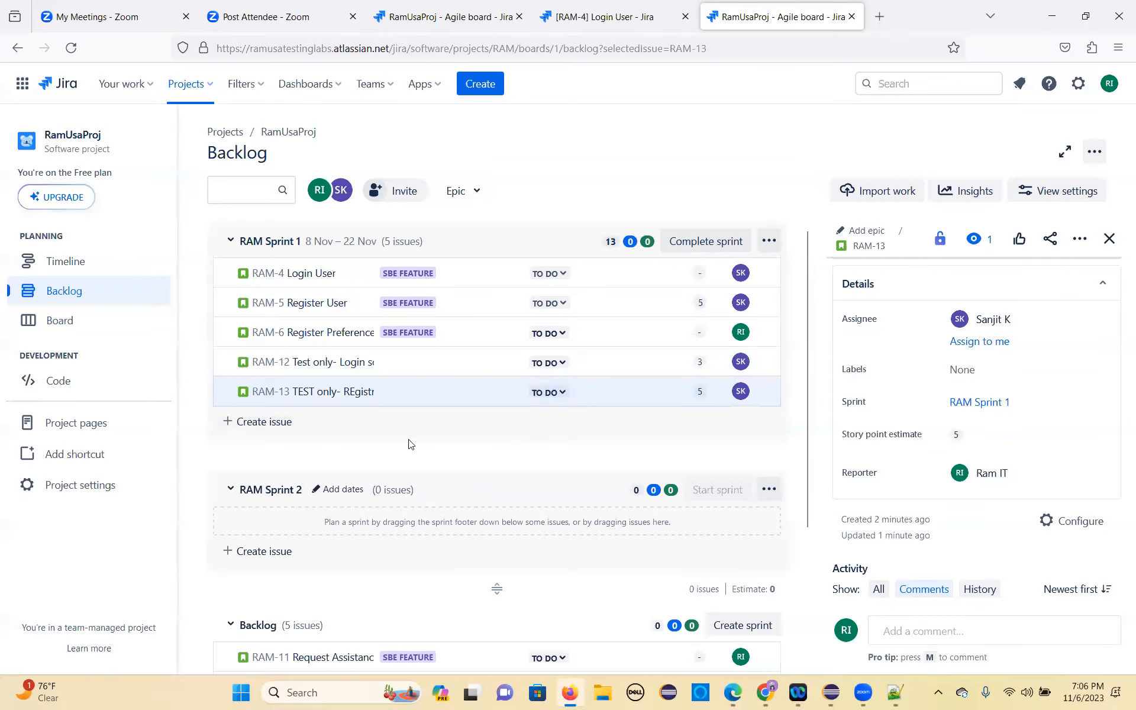
scroll(464, 482, down, 3)
scroll(460, 434, up, 3)
scroll(390, 413, down, 3)
scroll(391, 413, up, 3)
Step: Open the Login User story RAM-4 with a widened details view, reassign it to yourself, and close the details
right_click(300, 279)
mouse_move(319, 290)
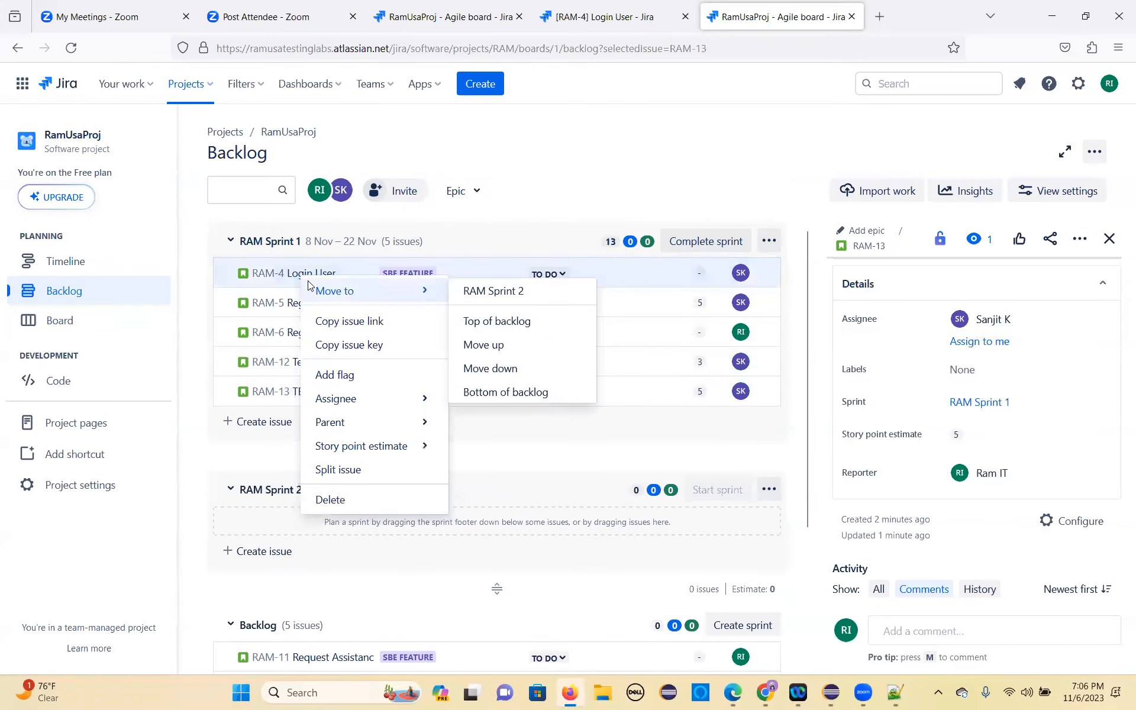
click(254, 273)
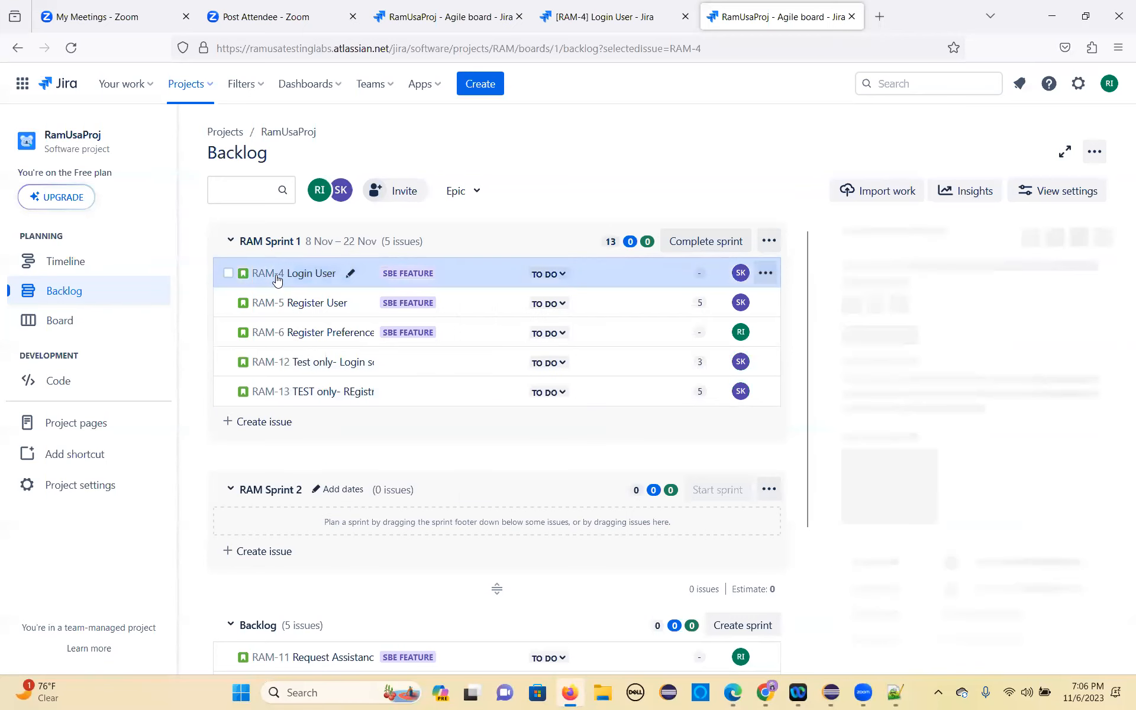
scroll(1120, 415, down, 5)
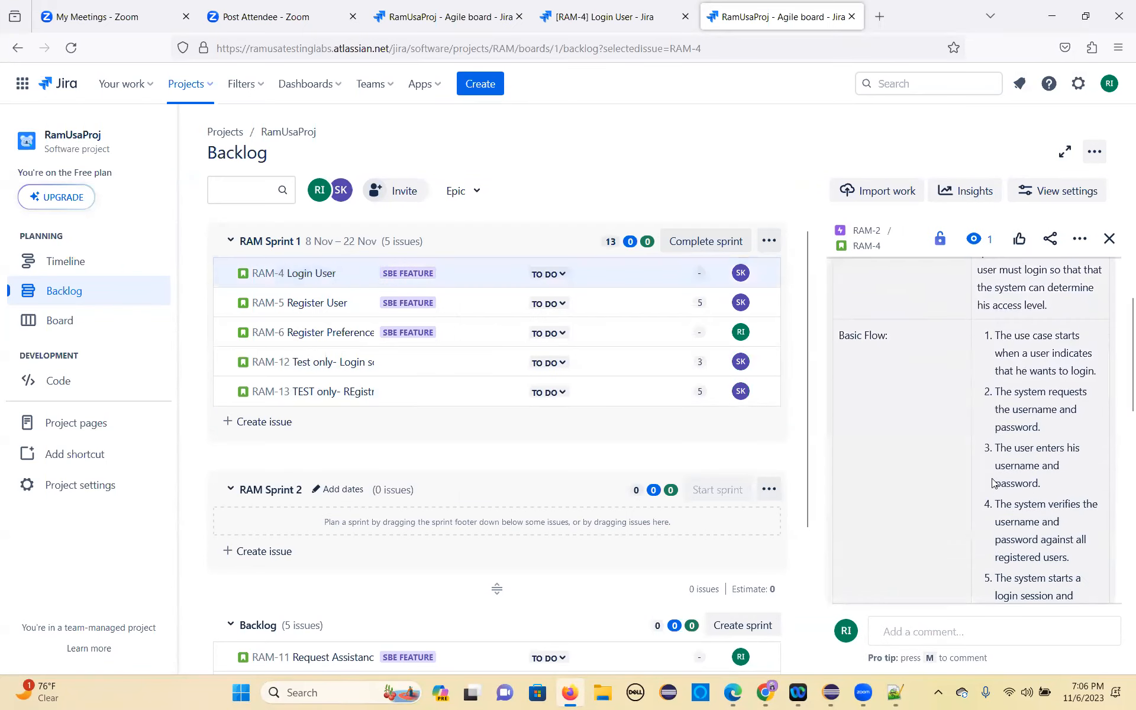
scroll(974, 459, up, 5)
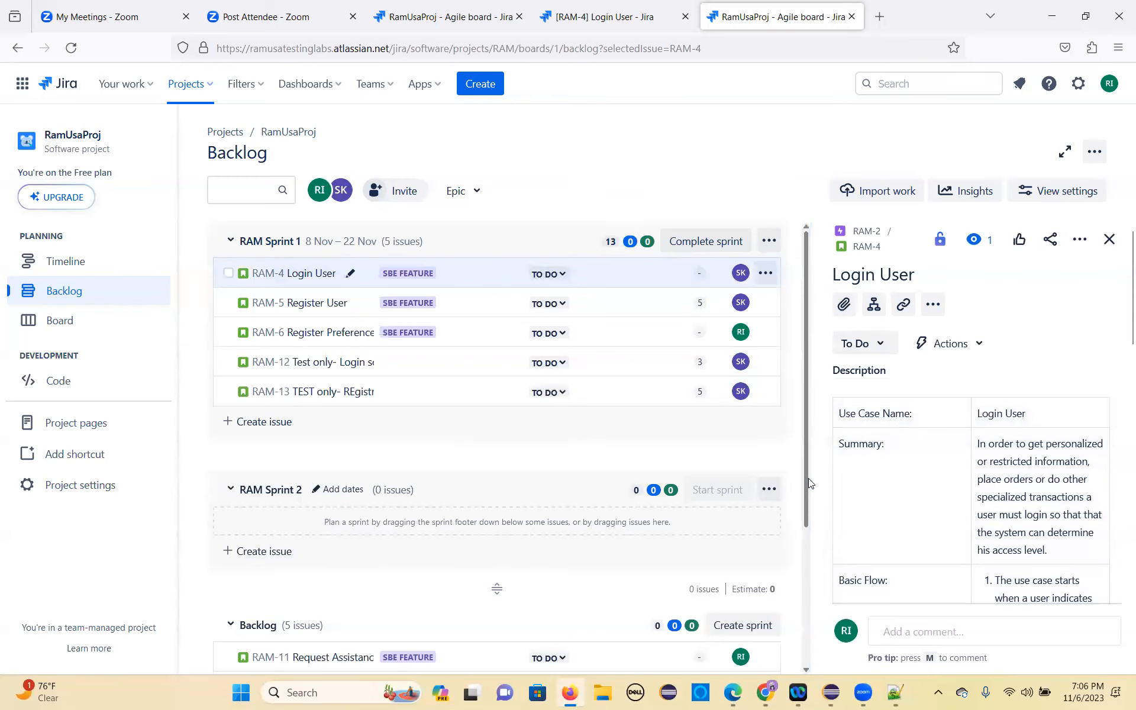
drag(814, 477, 571, 462)
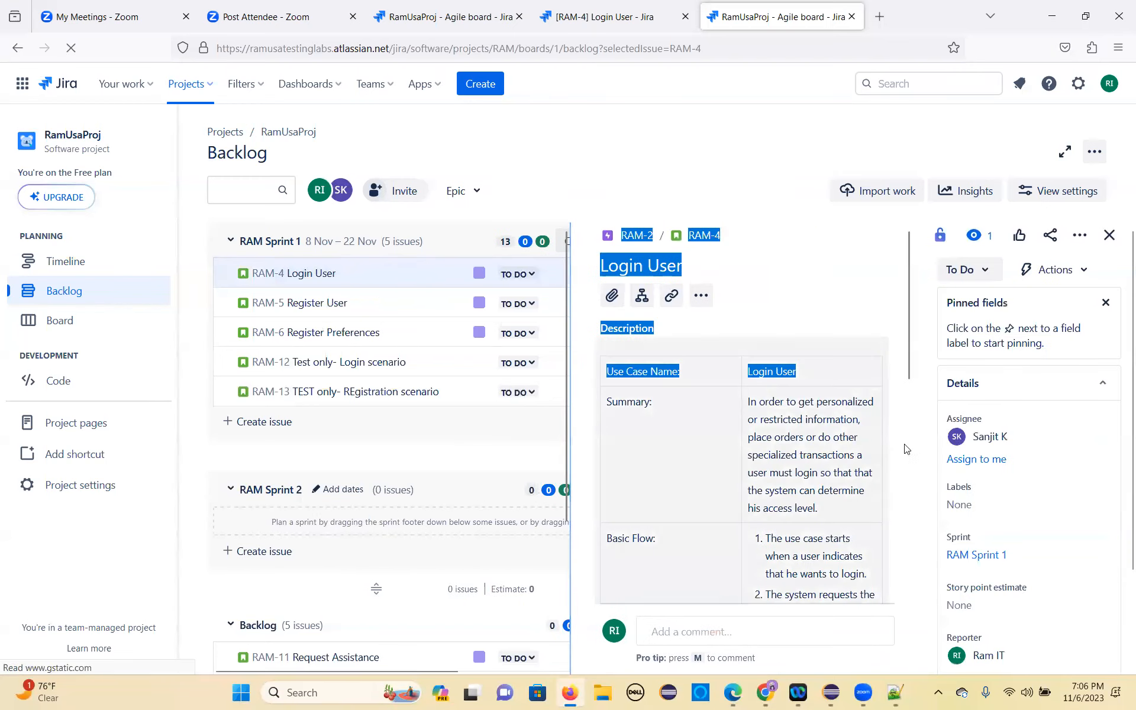
click(1038, 437)
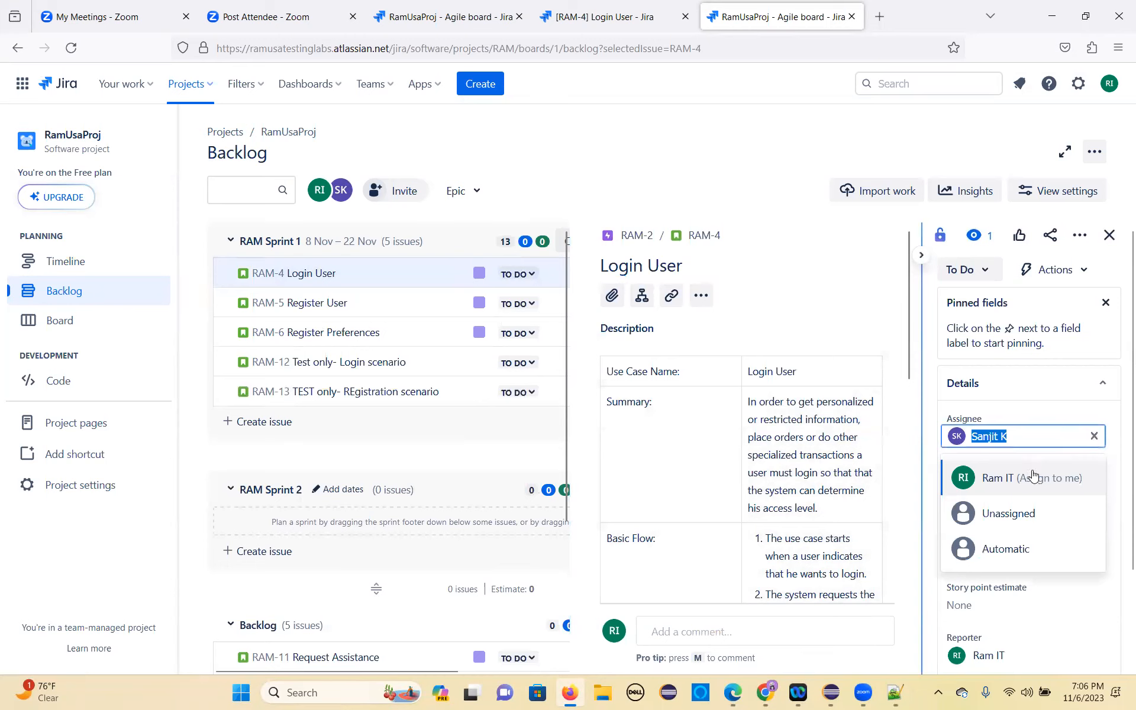
click(1027, 481)
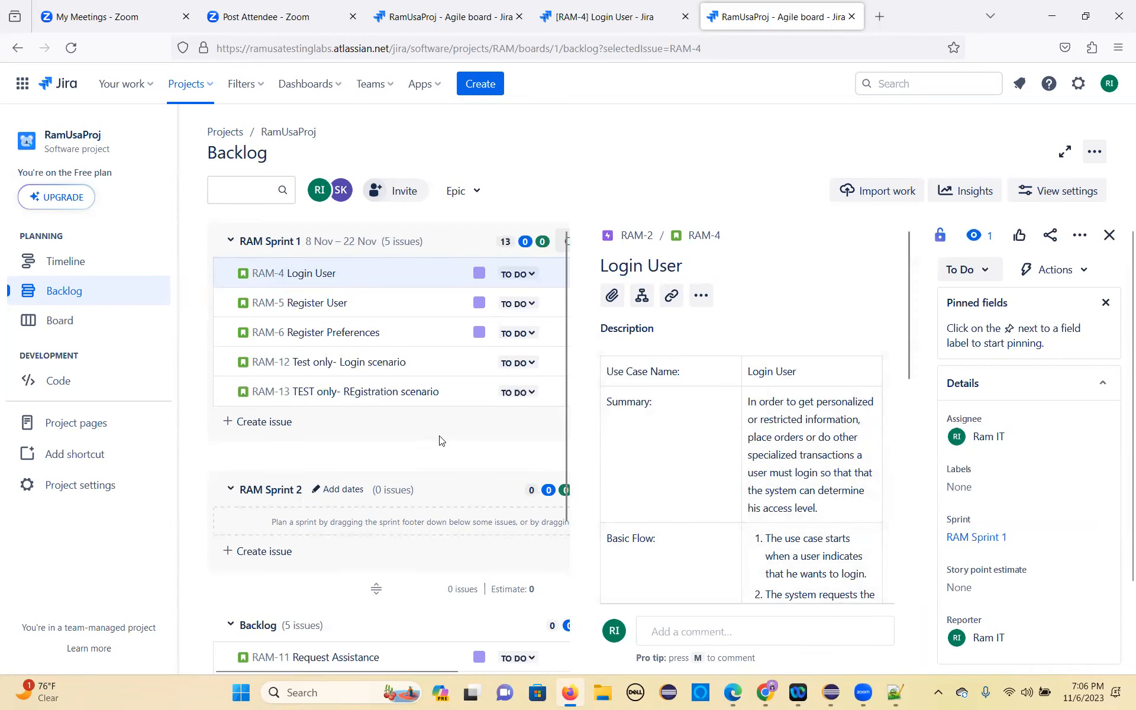
scroll(910, 521, down, 2)
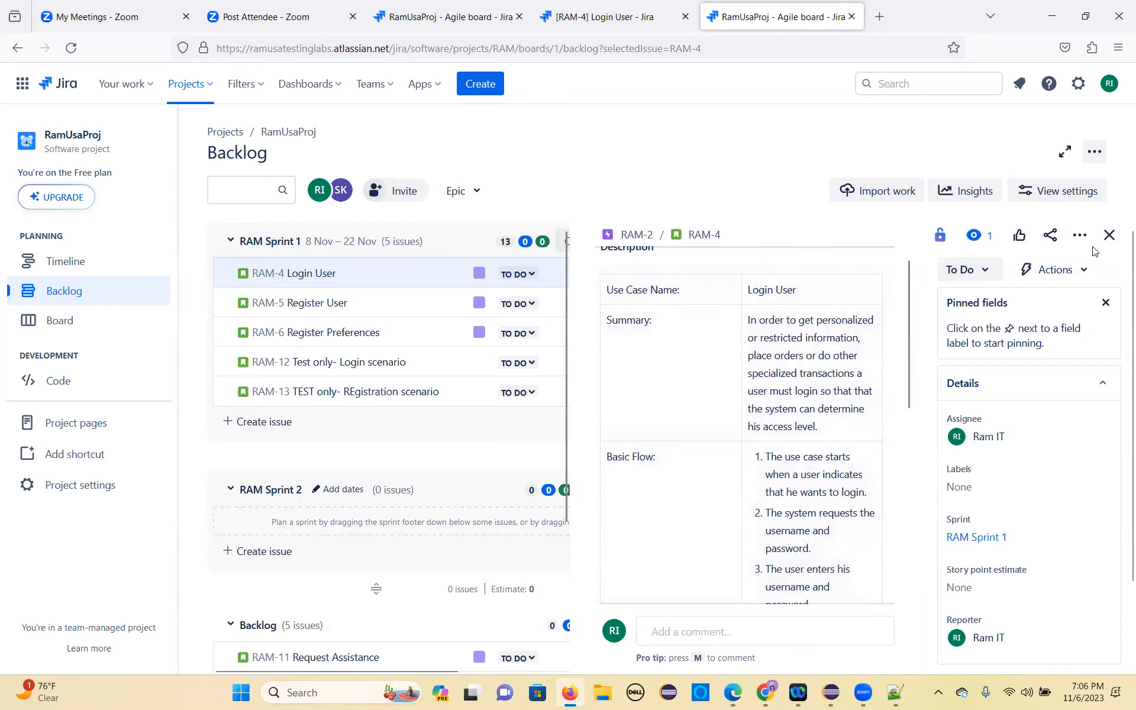
click(1109, 235)
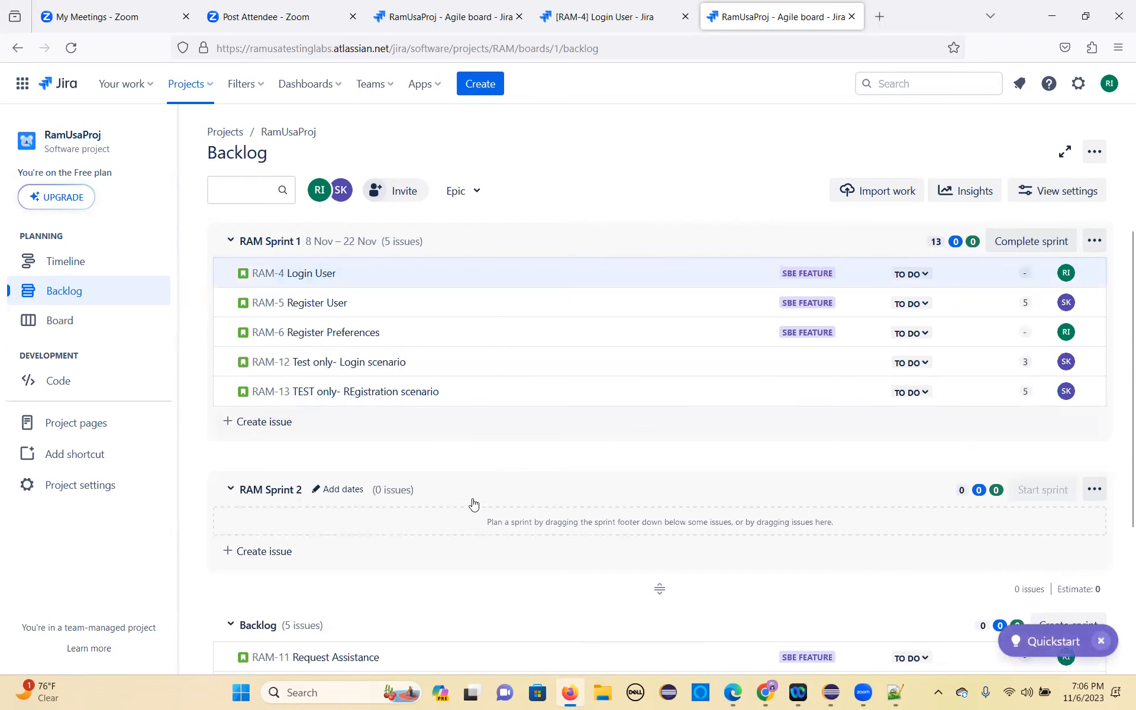
Step: Collapse the RAM Sprint 2 section and reload the backlog page
click(453, 496)
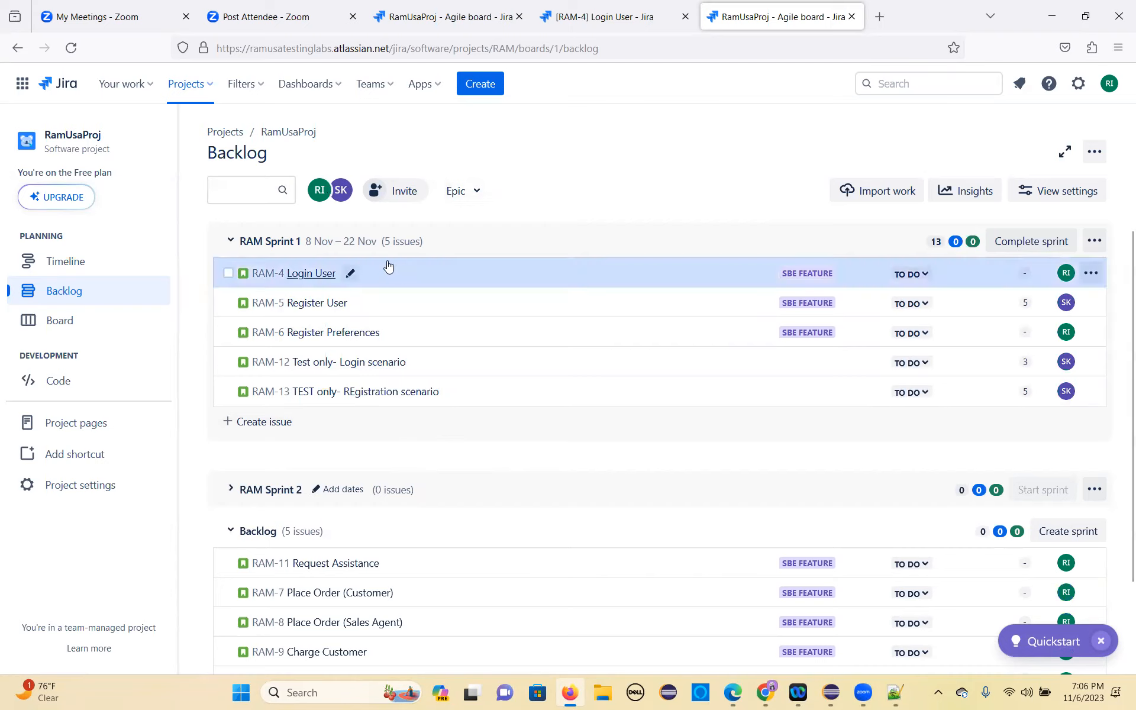
click(71, 47)
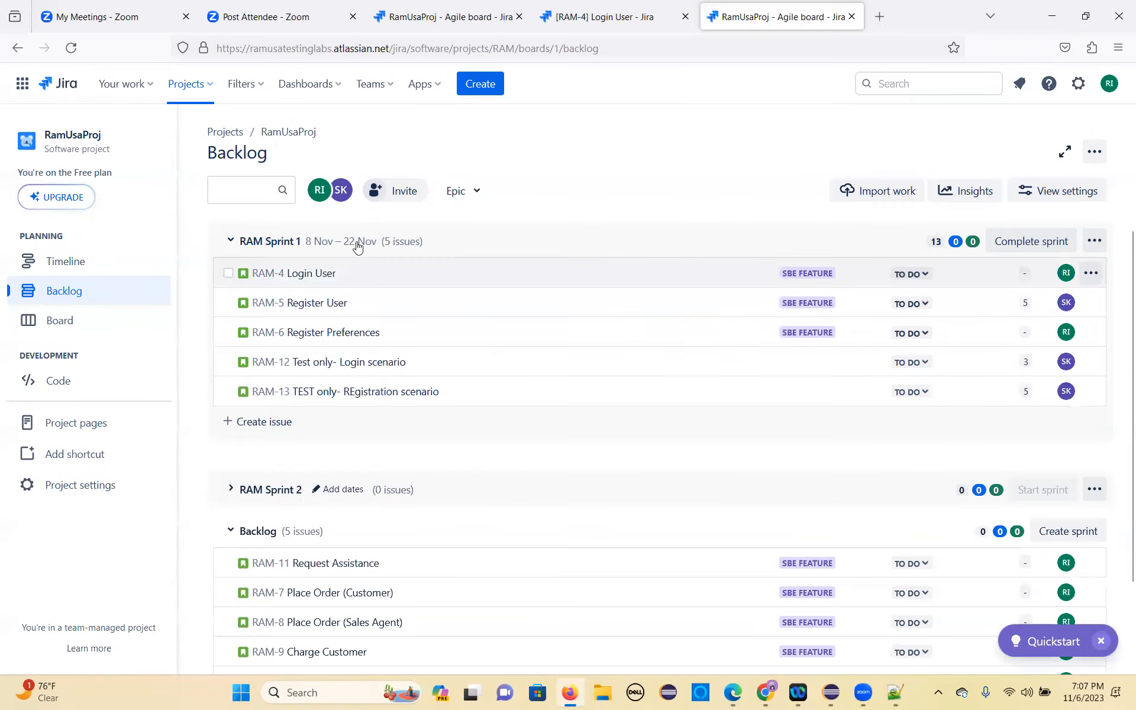
Step: Filter the backlog by your own assigned stories, adding the second team member to the assignee filter
click(319, 192)
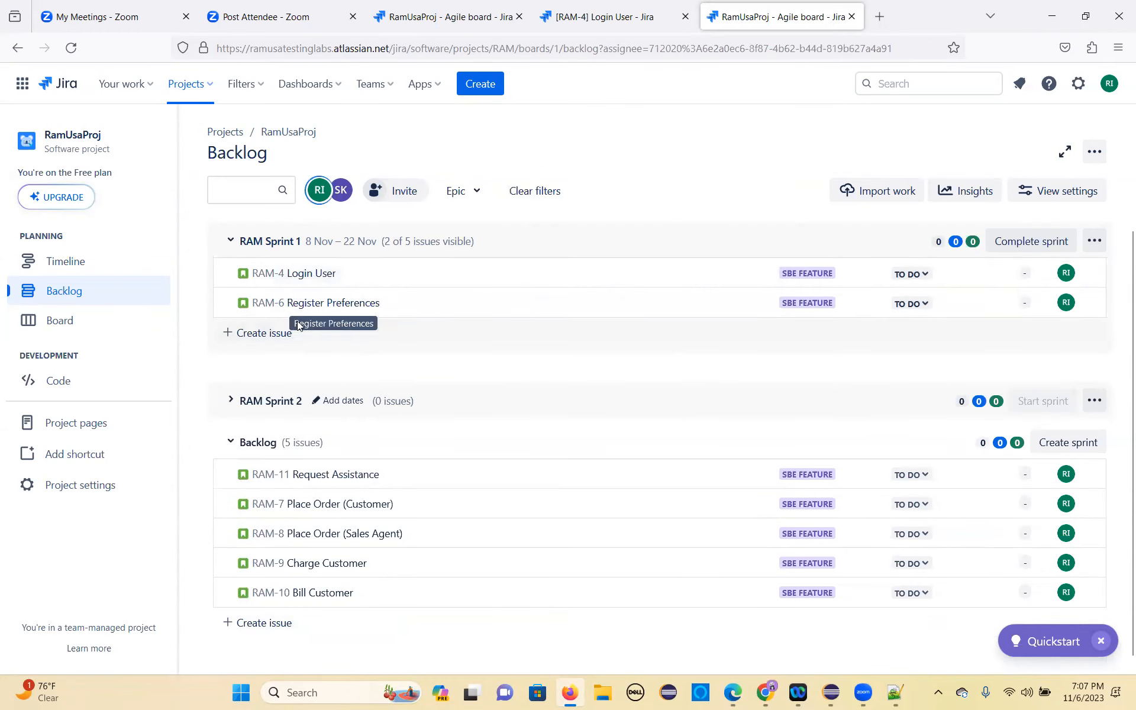
click(342, 190)
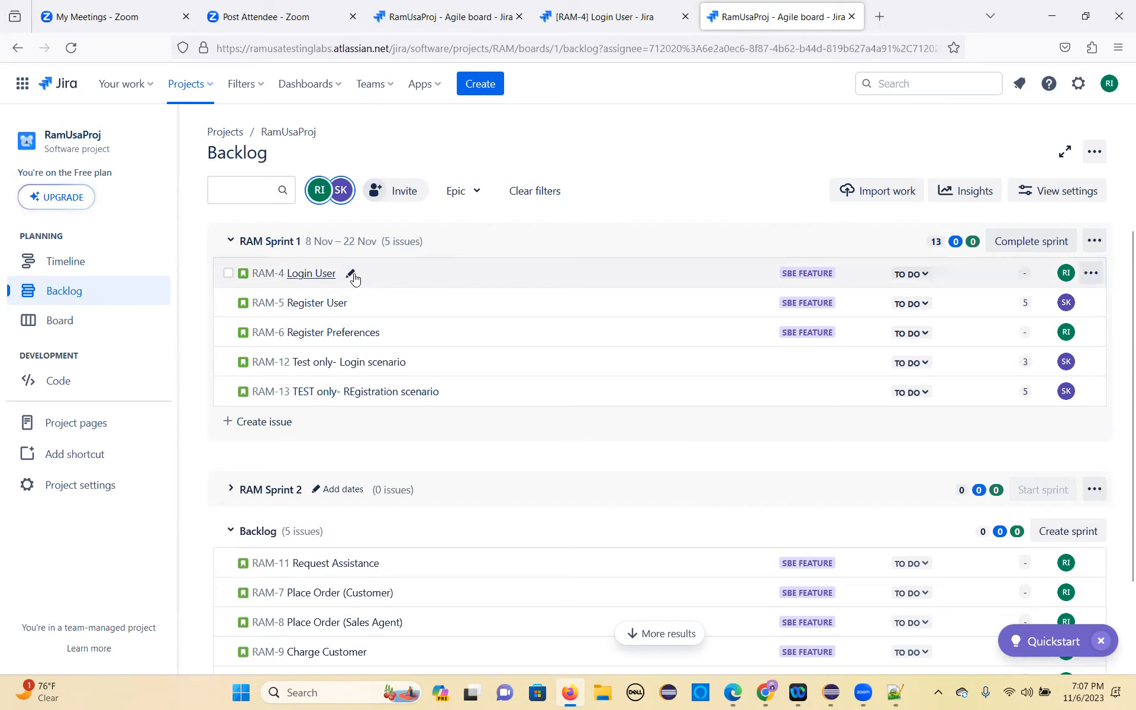
Step: Open the RAM Sprint 1 board and move the Login User story RAM-4 from To Do to In Progress
click(77, 323)
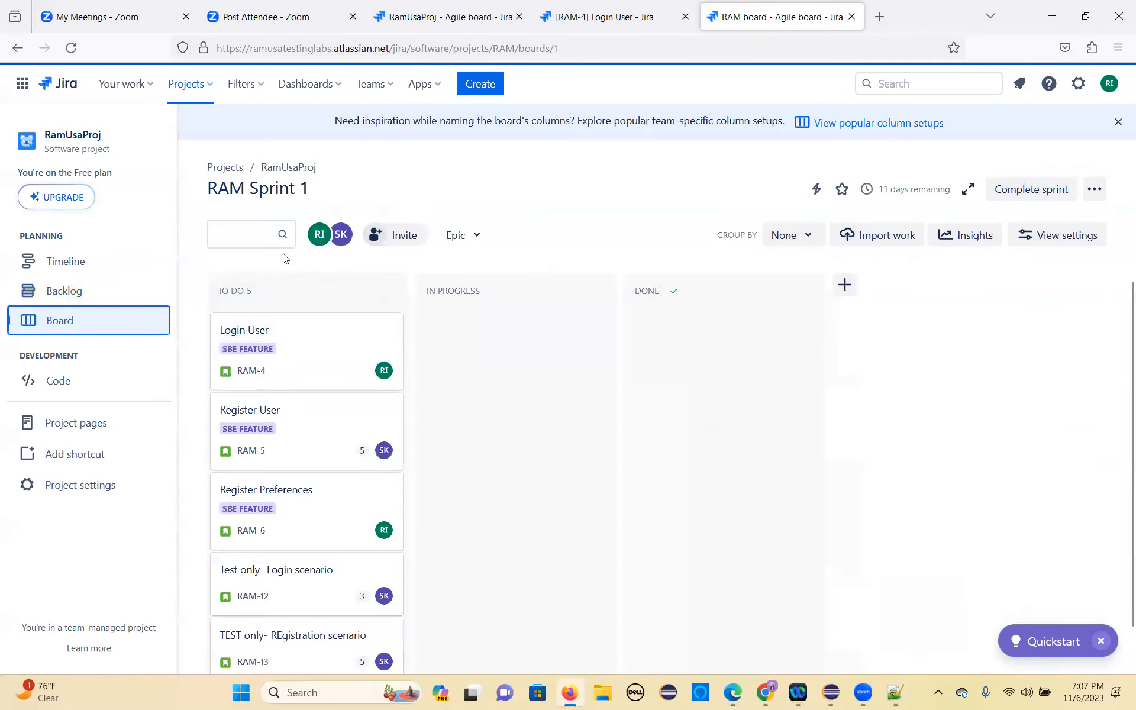
scroll(322, 362, down, 1)
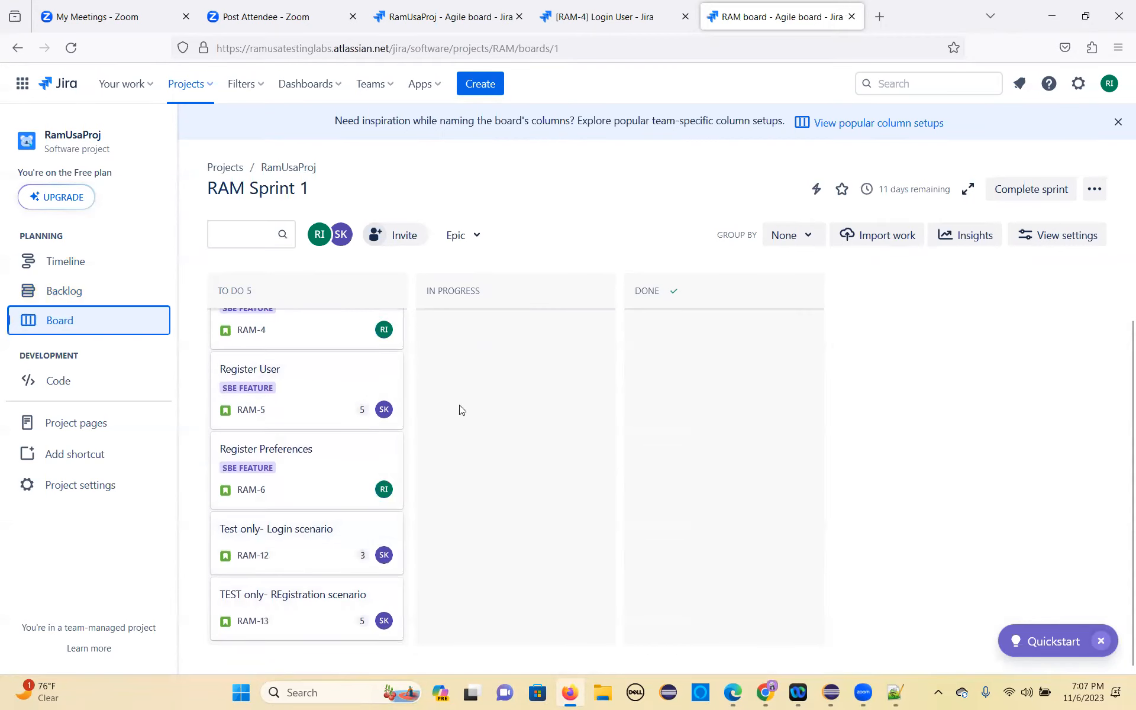
scroll(309, 383, up, 1)
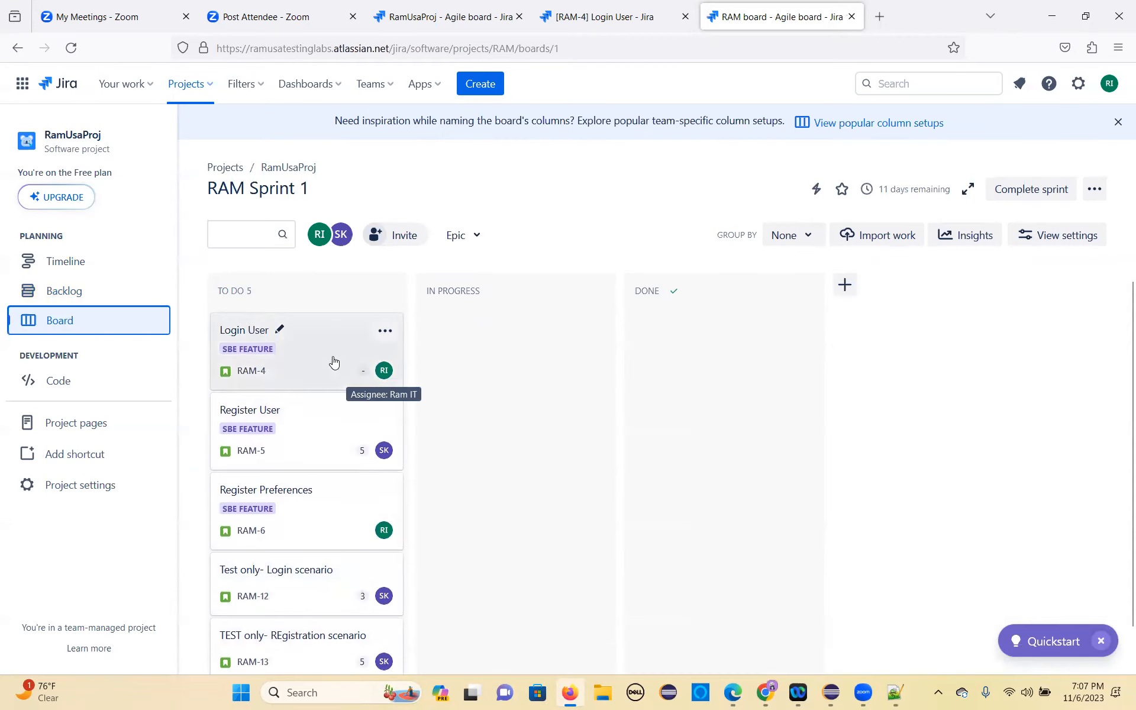
drag(313, 346, 467, 304)
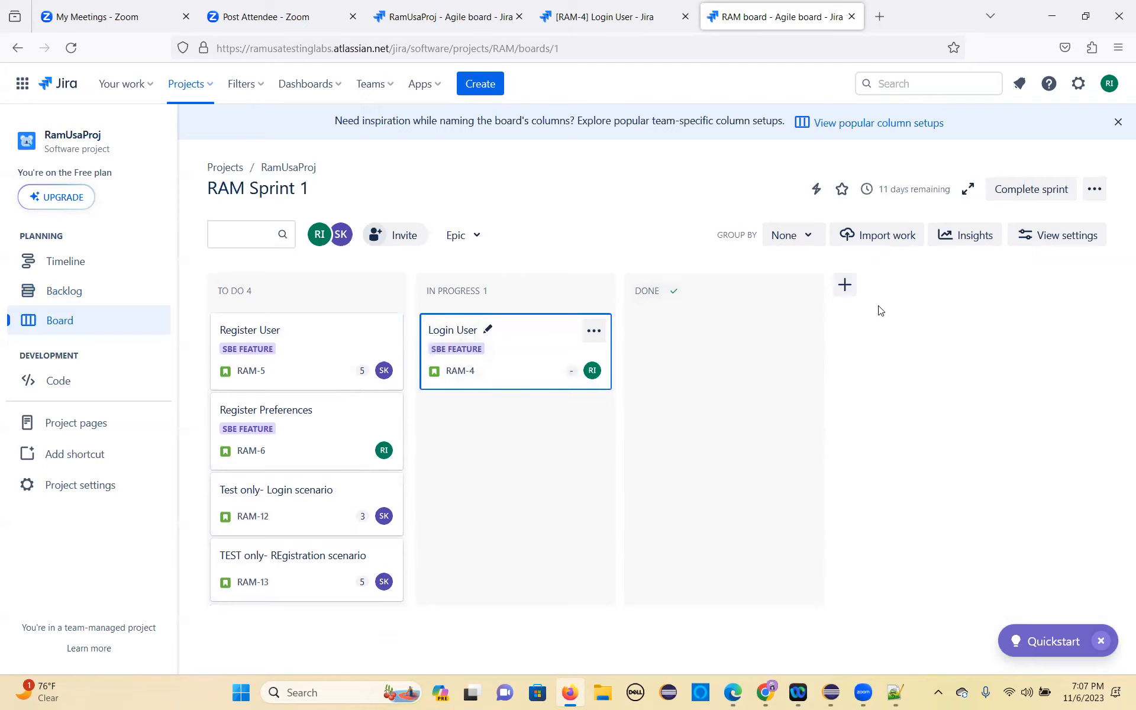
Step: Examine the board's grouping options and the popular column setups without applying any of them
click(809, 243)
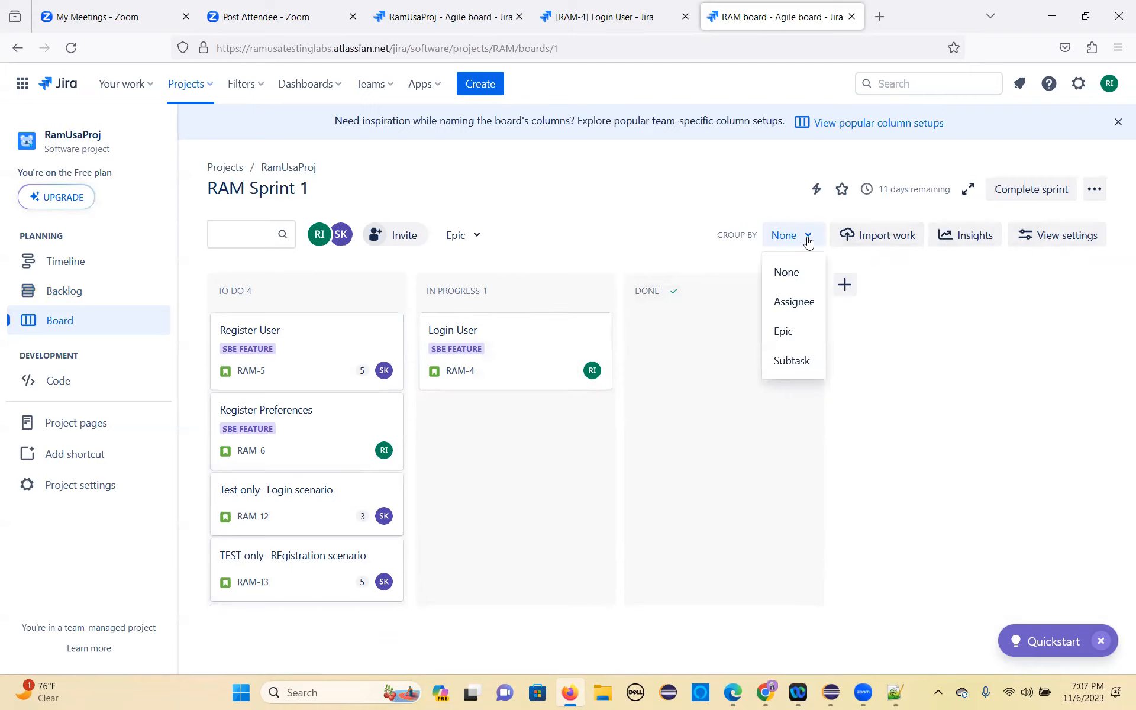
click(747, 209)
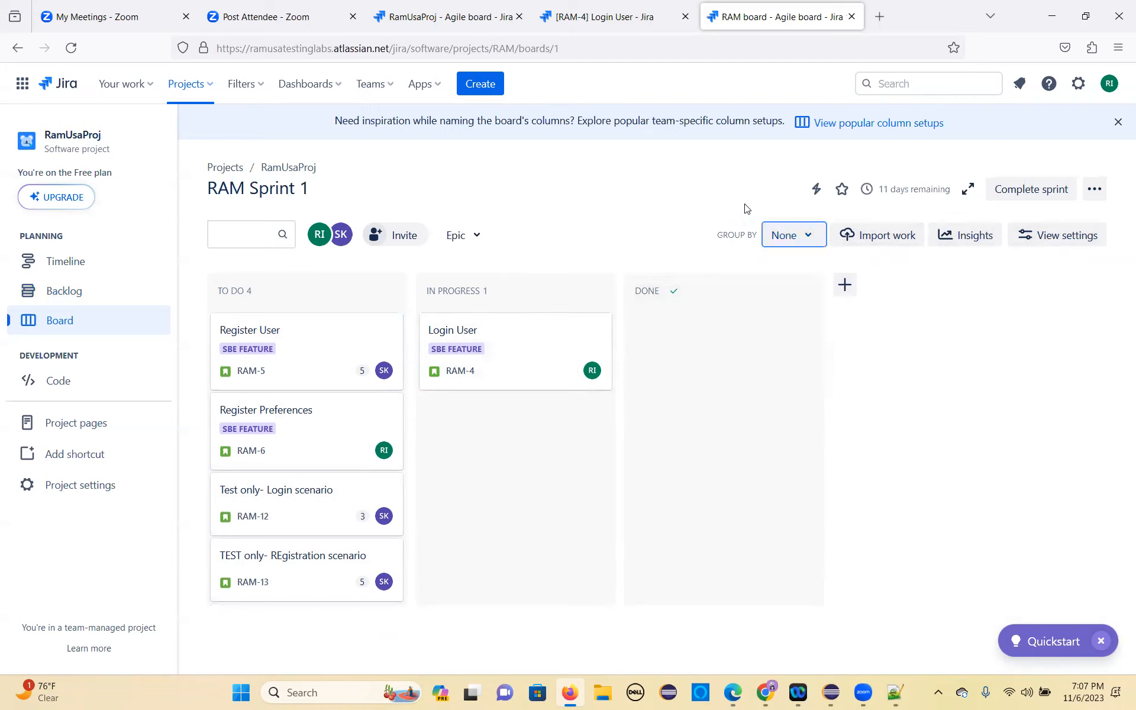
click(847, 288)
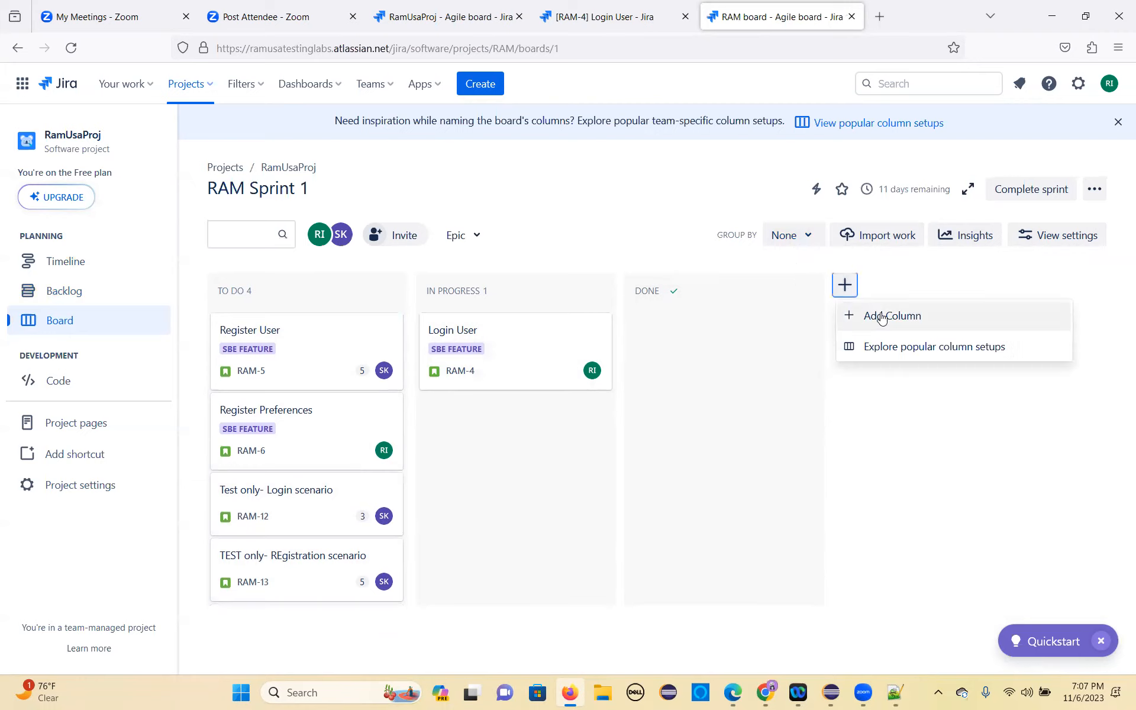
click(897, 349)
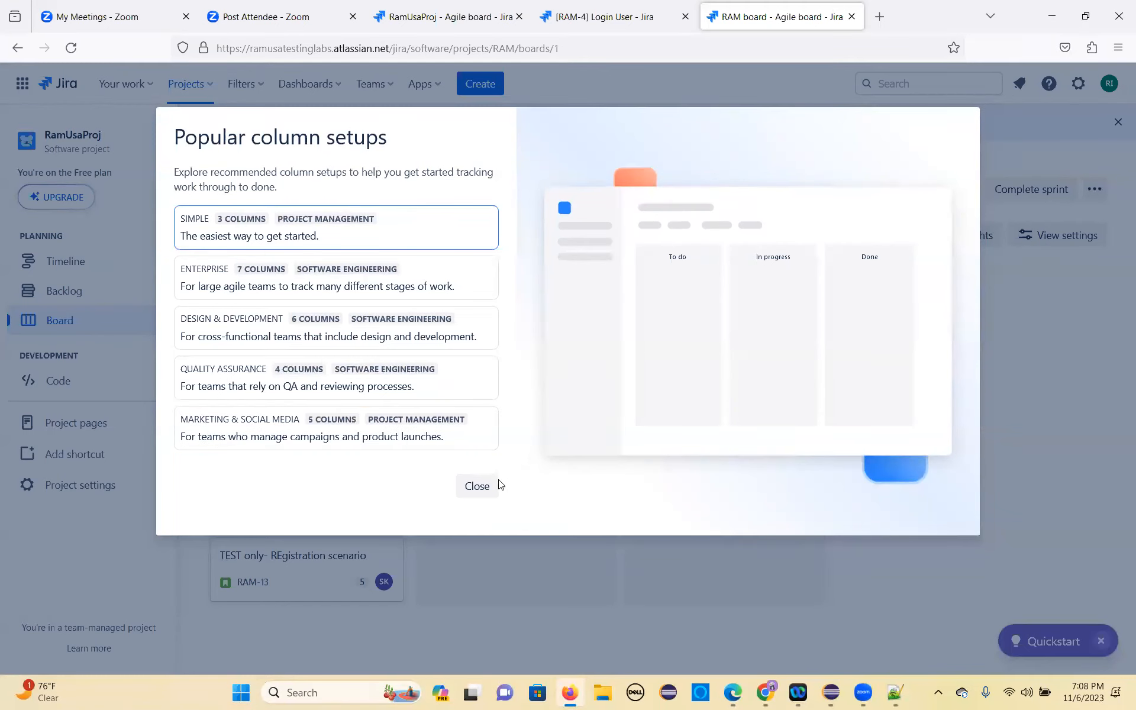
click(470, 493)
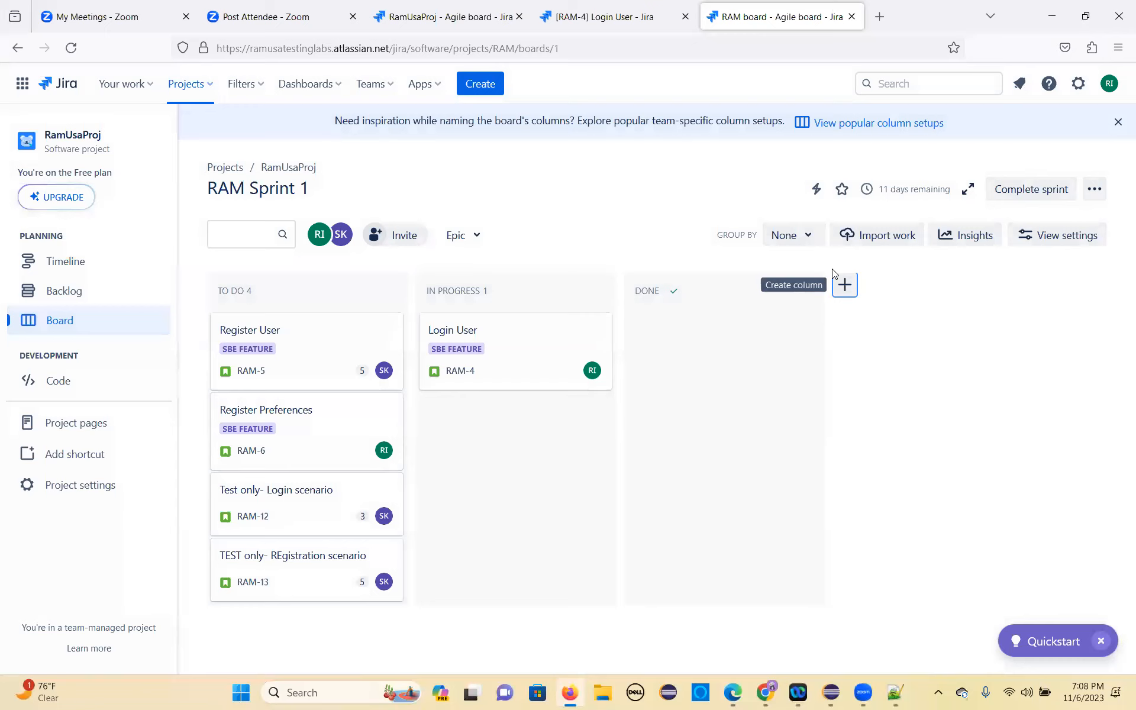
Step: Add a new column named Dev Completed to the sprint board
click(847, 288)
click(908, 316)
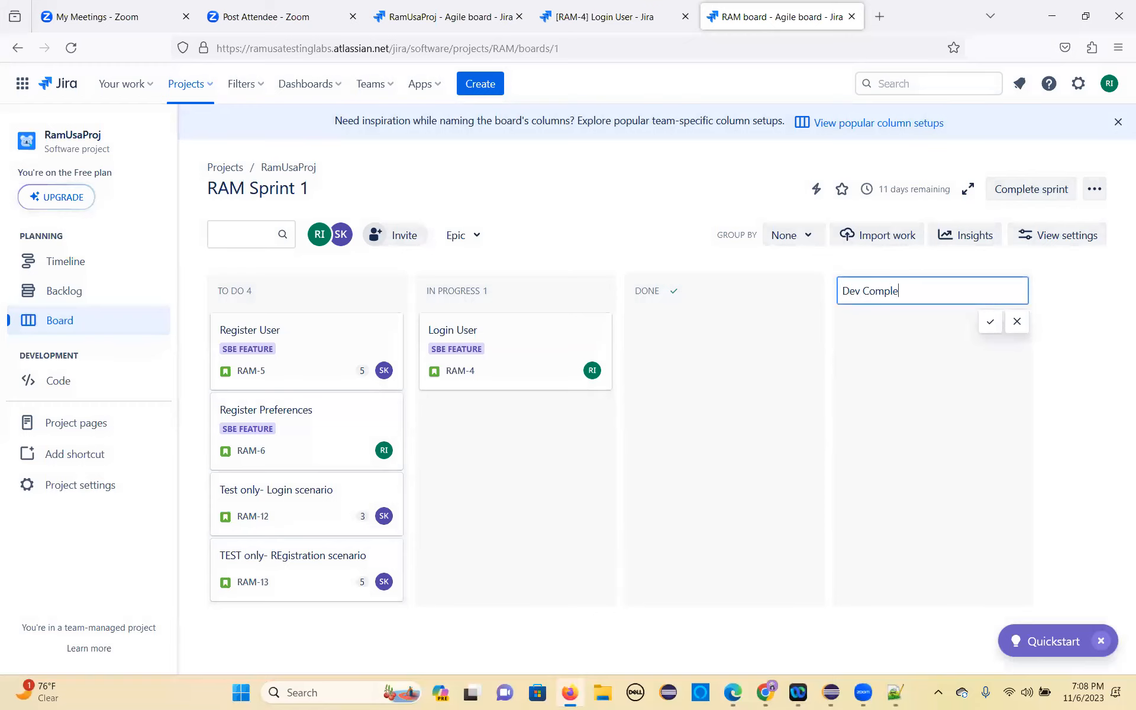
key(Return)
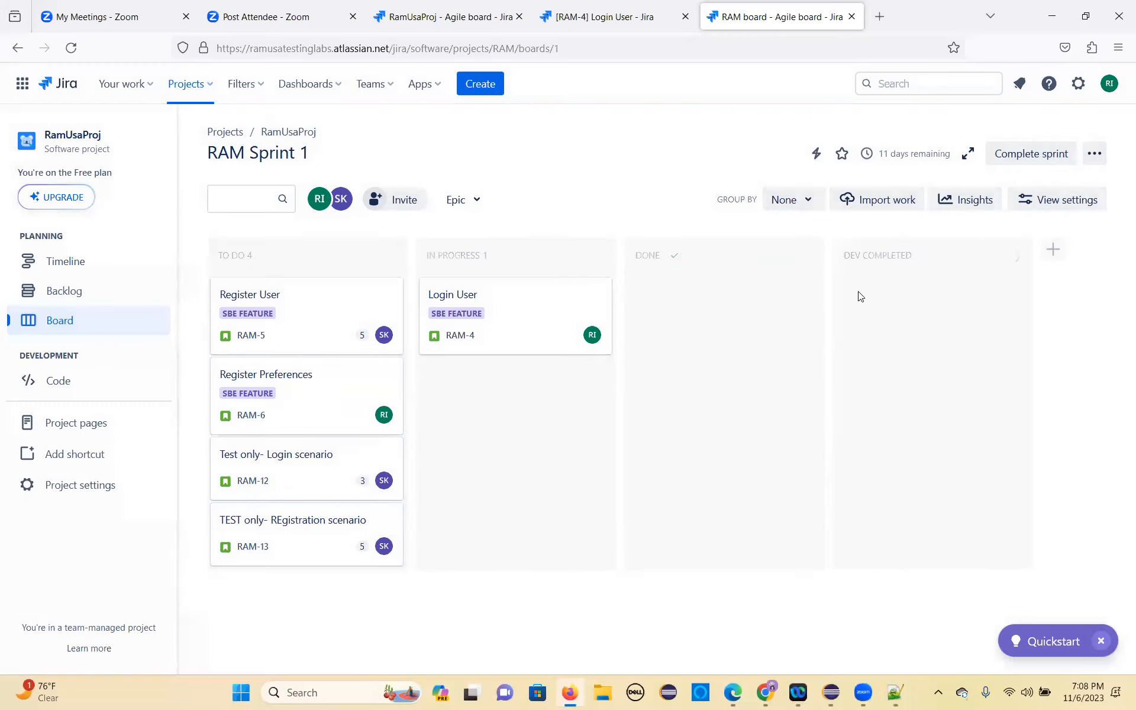
Step: Add a new column named Testing to the sprint board
click(1052, 248)
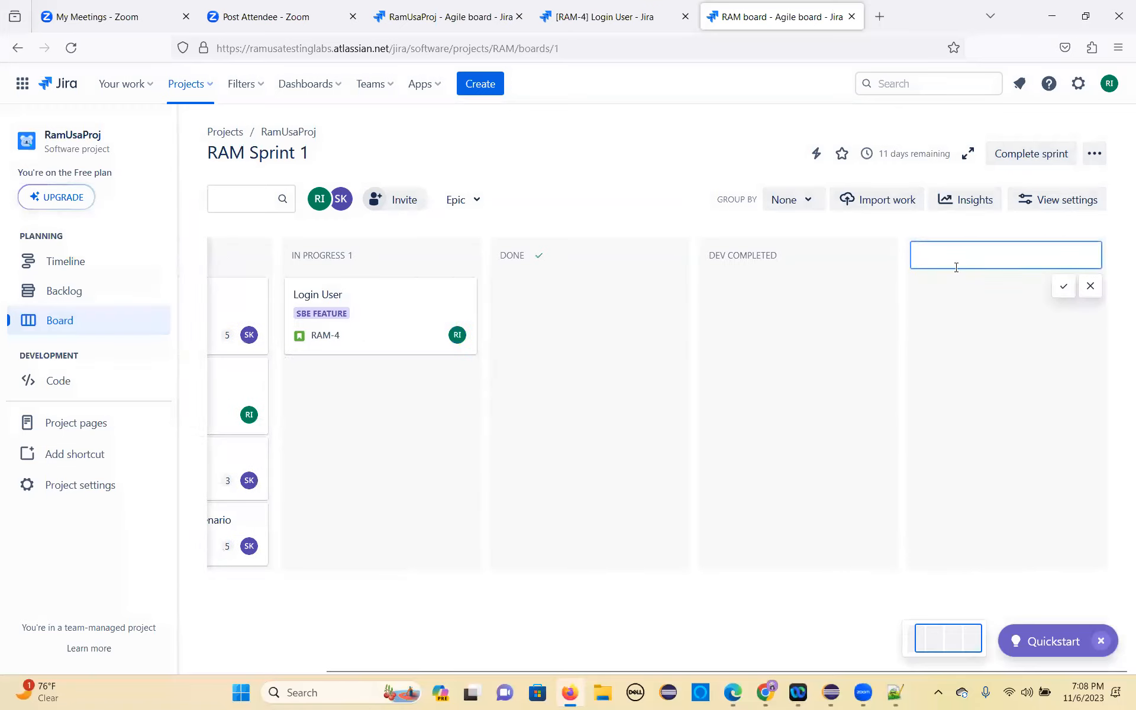
text(Testing)
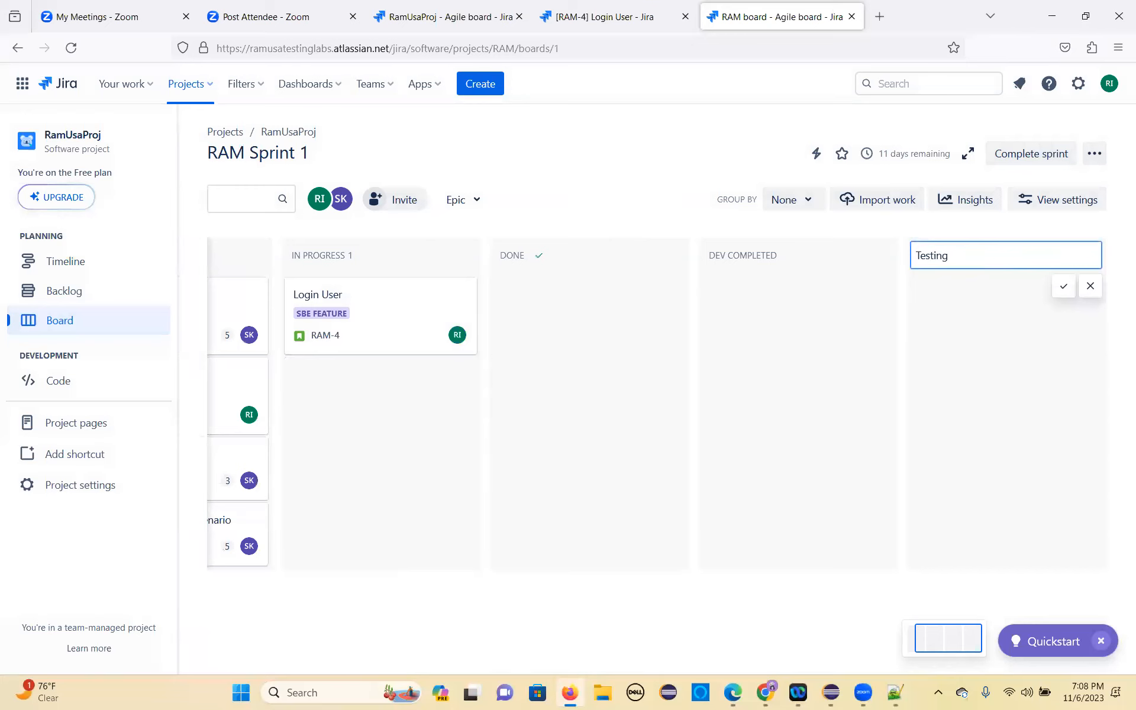
key(Return)
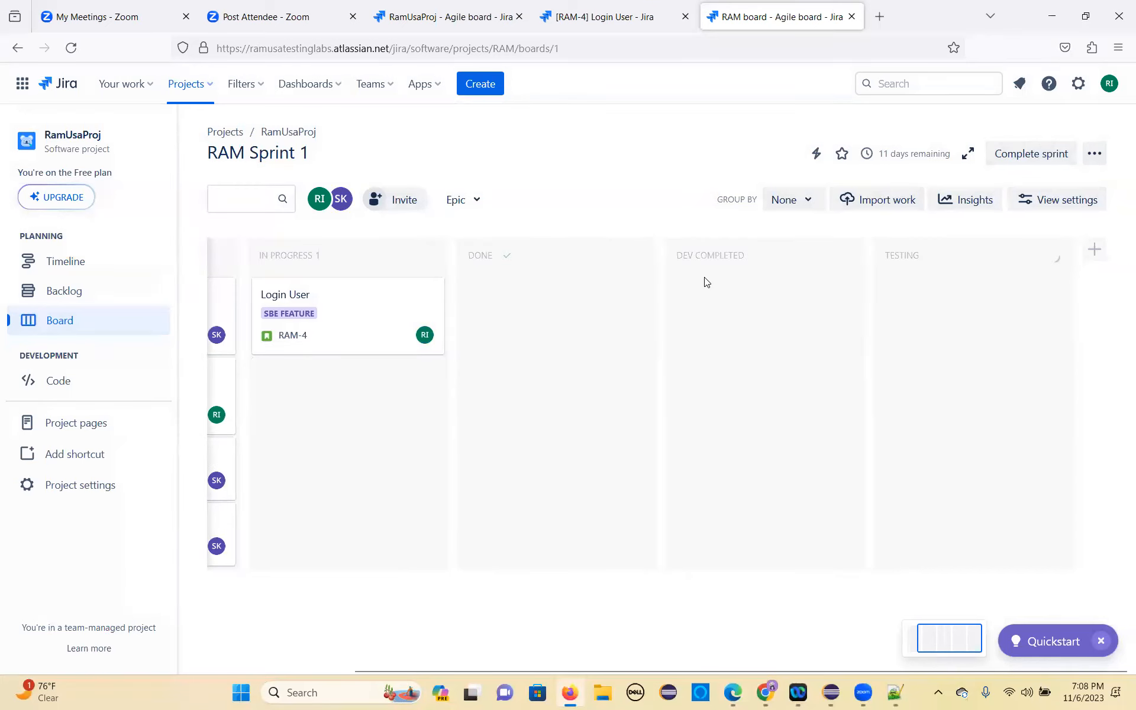
Step: Reorder the board columns so that Dev Completed and Testing follow In Progress and Done is the final column
drag(719, 266, 503, 266)
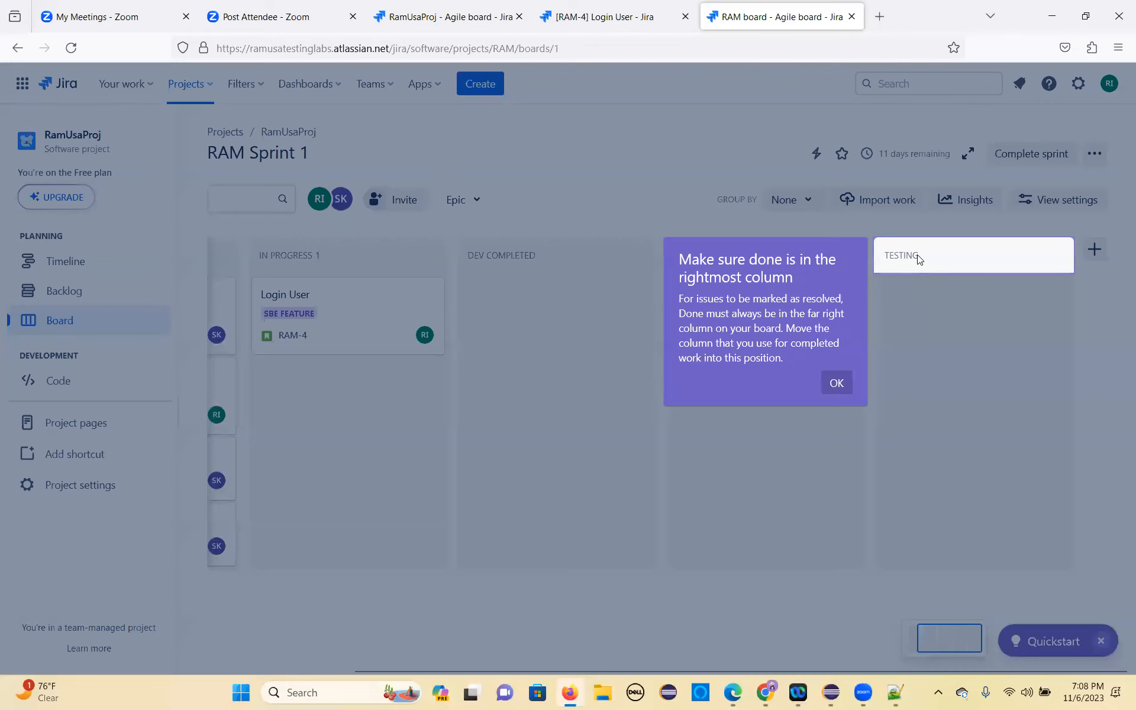
click(838, 383)
drag(913, 247, 735, 267)
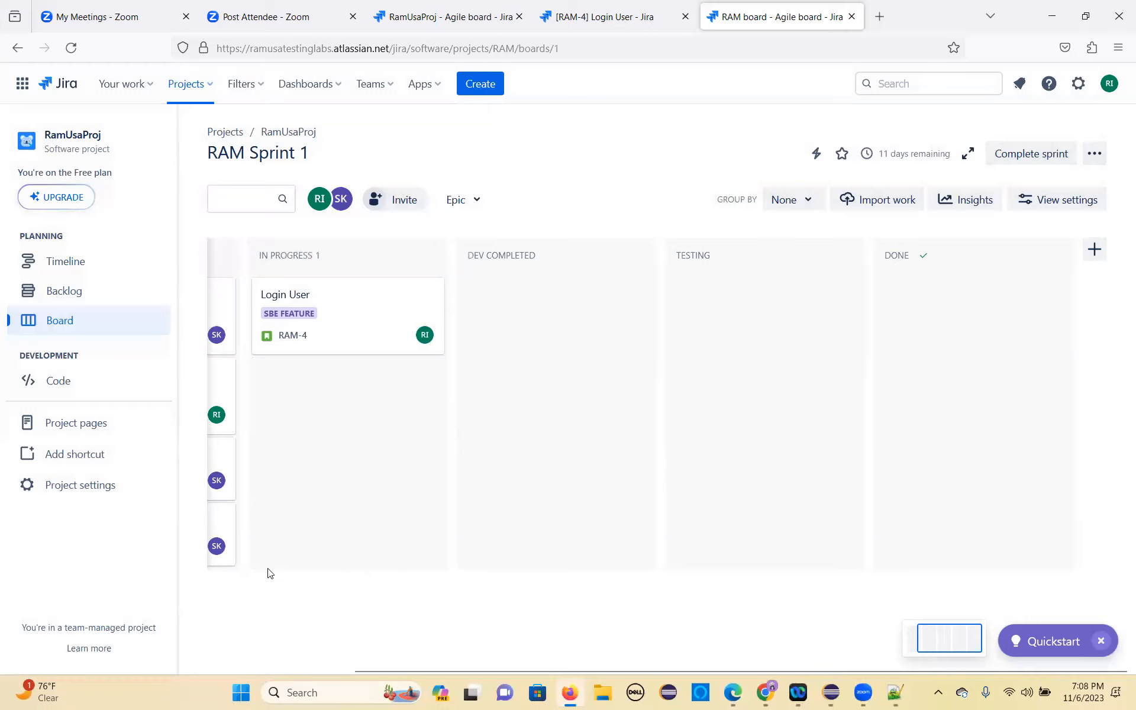
drag(349, 467, 444, 502)
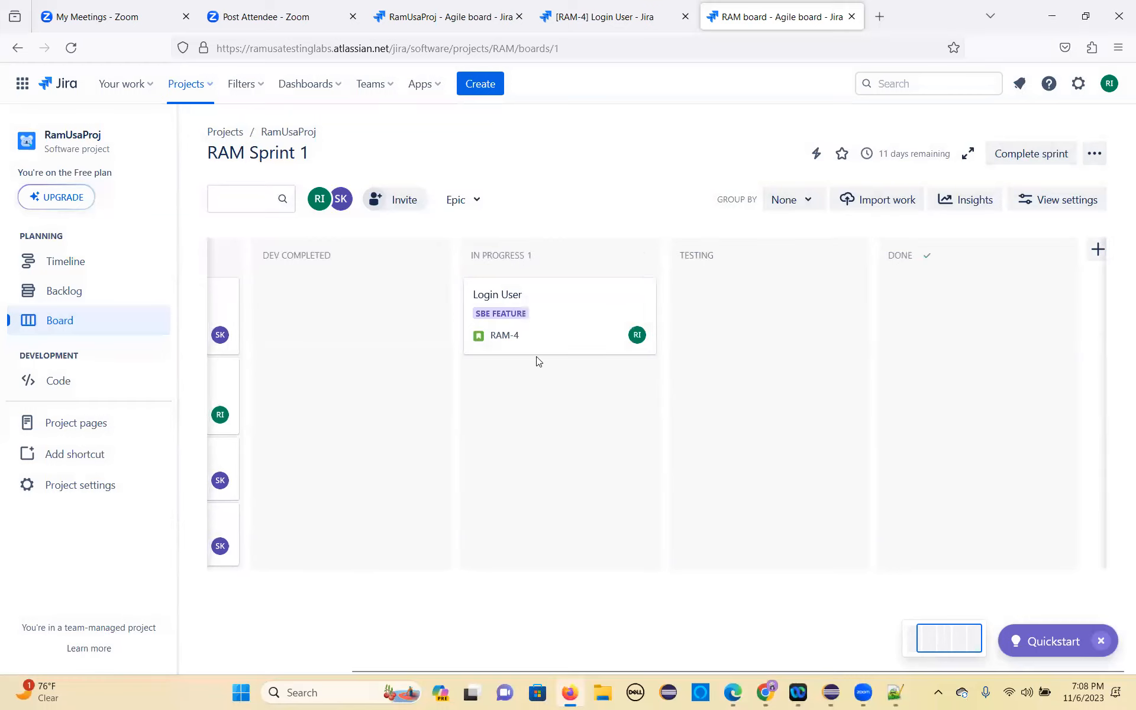
drag(540, 328, 355, 317)
drag(387, 261, 577, 283)
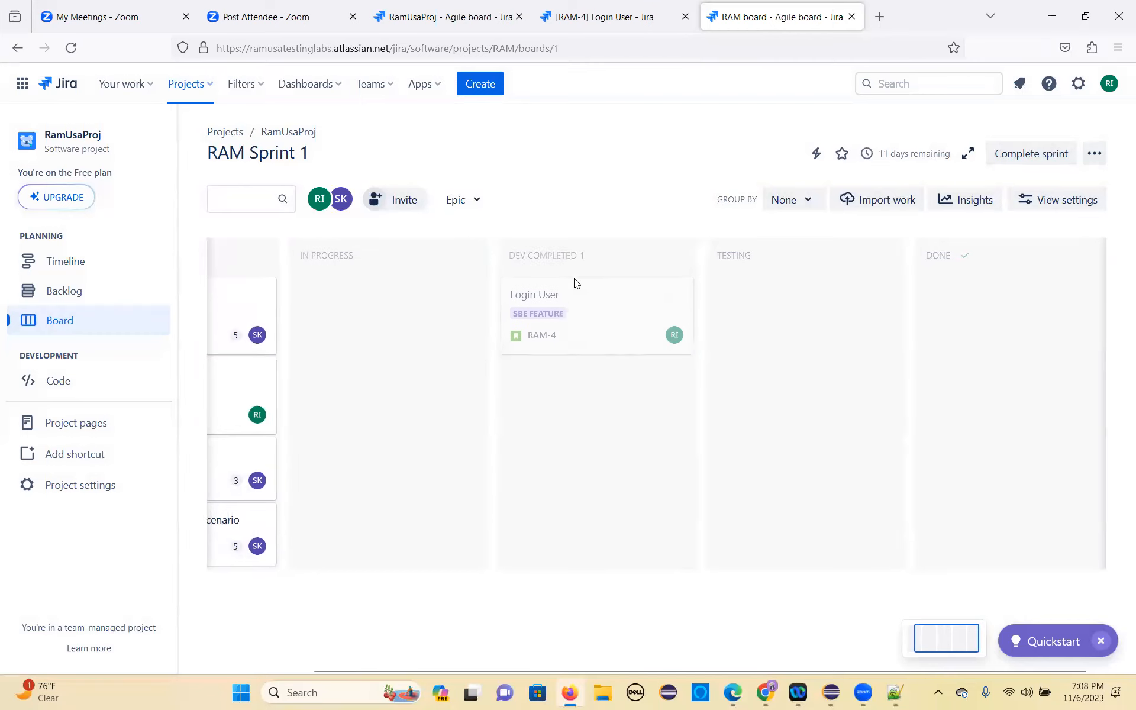
mouse_move(430, 342)
mouse_down()
mouse_move(360, 322)
mouse_move(452, 347)
mouse_up()
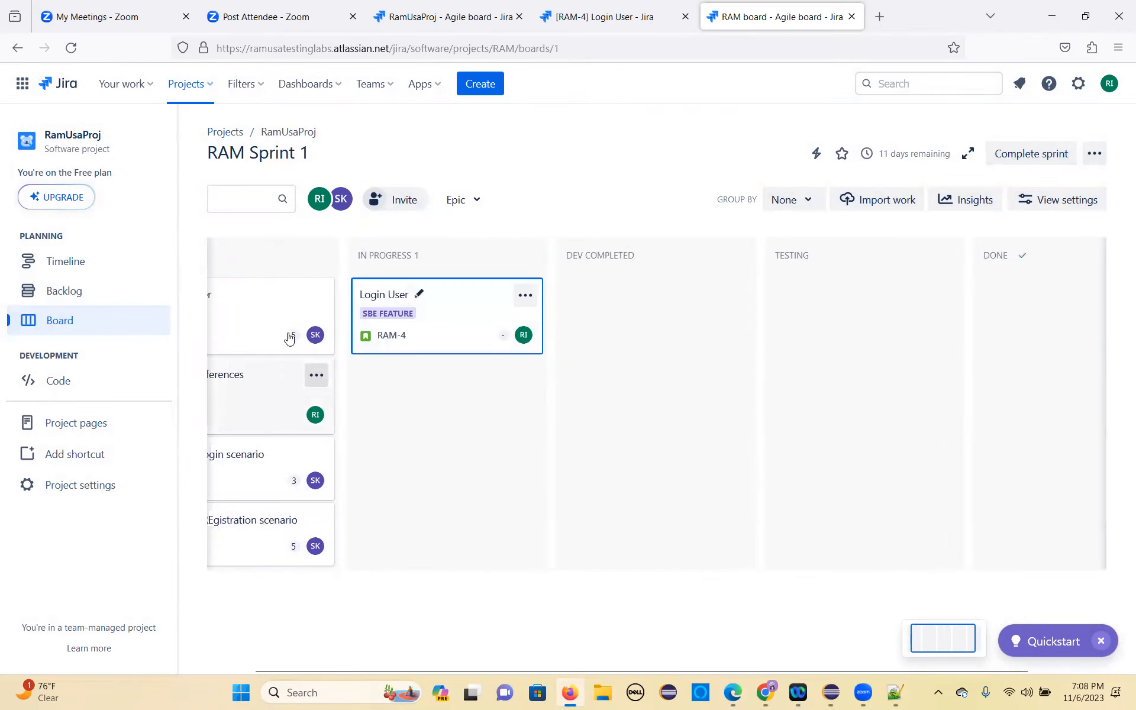
mouse_move(257, 254)
mouse_down()
mouse_move(379, 272)
mouse_move(296, 266)
mouse_move(355, 281)
mouse_up()
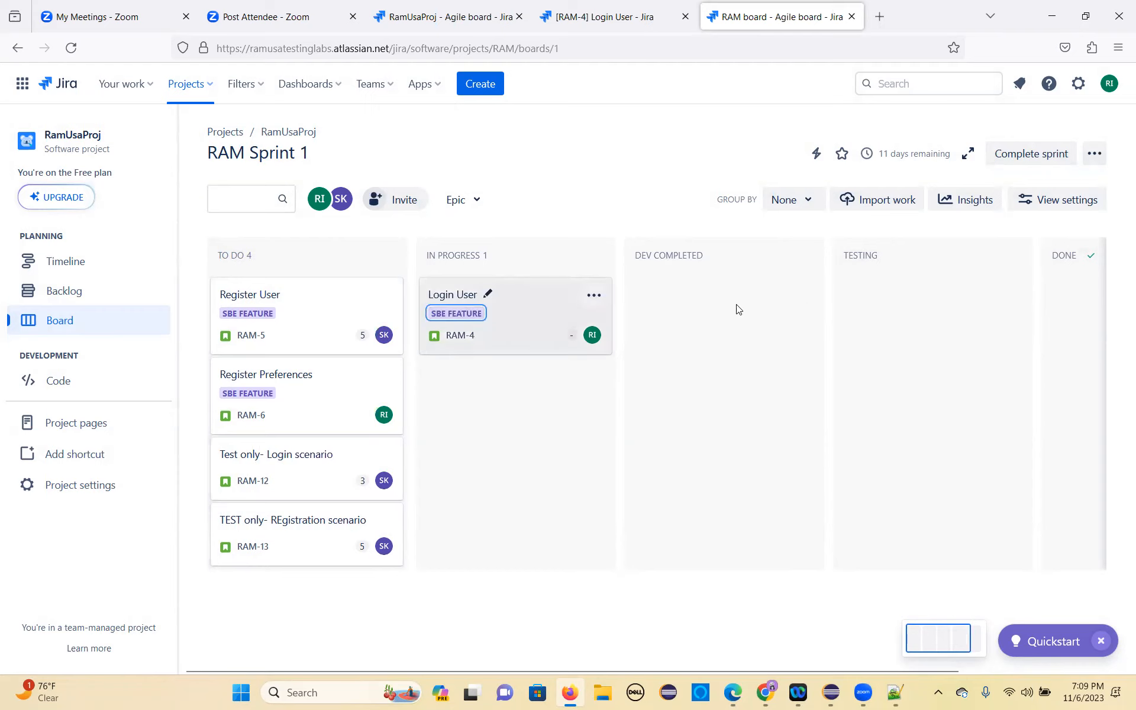
Step: Move Login User RAM-4 to Dev Completed, and advance the test-only login story RAM-12 through In Progress to Testing
drag(504, 296, 709, 299)
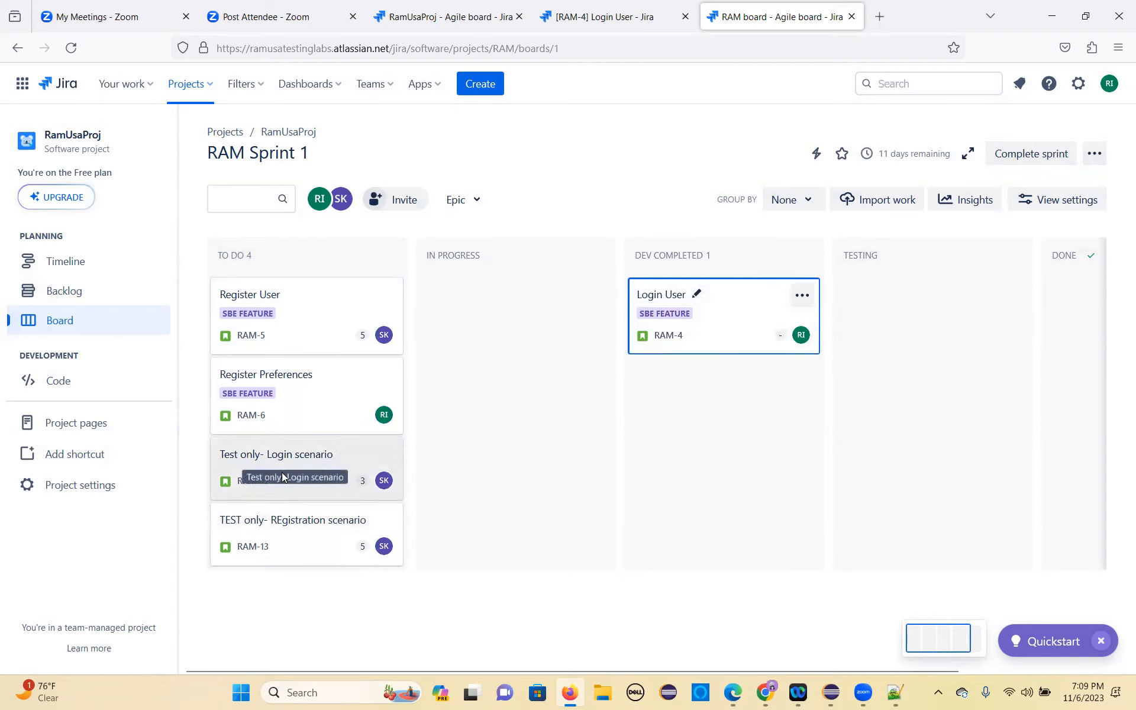
drag(354, 448, 489, 484)
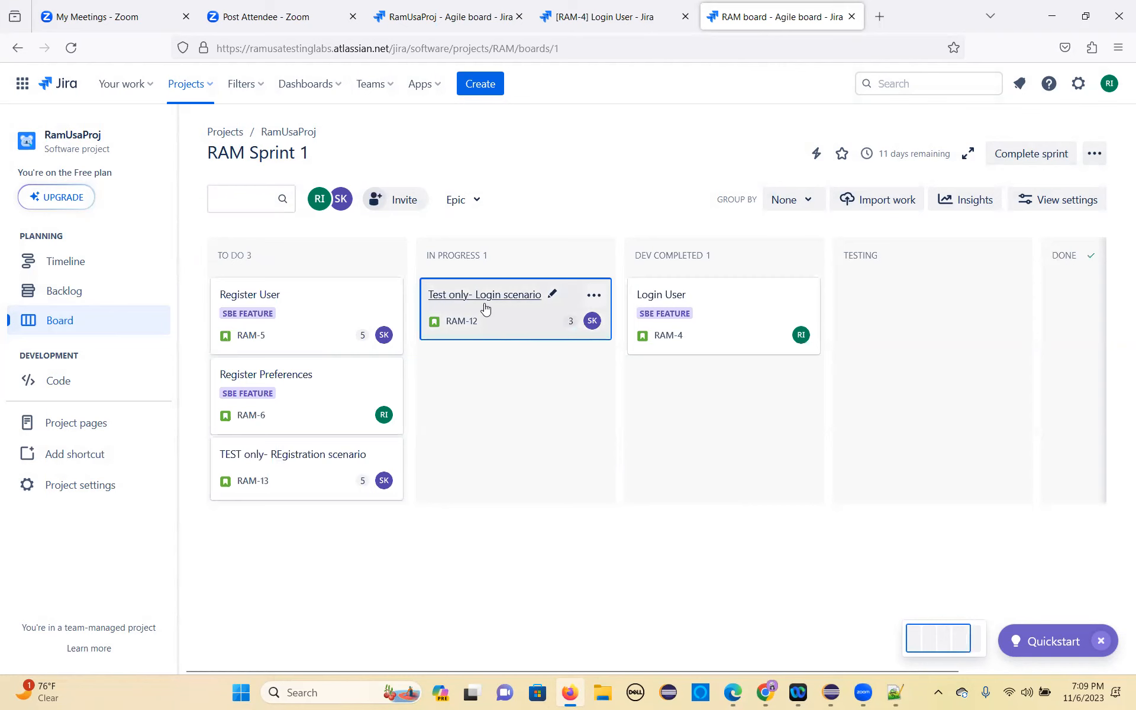
drag(495, 290, 829, 287)
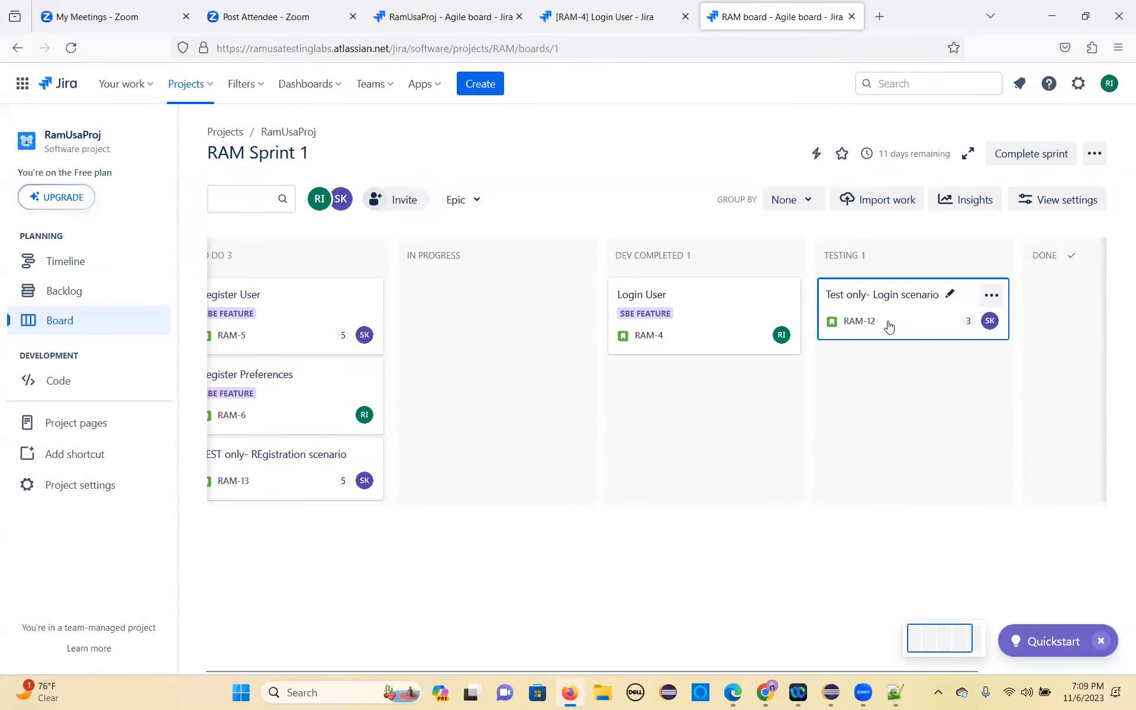